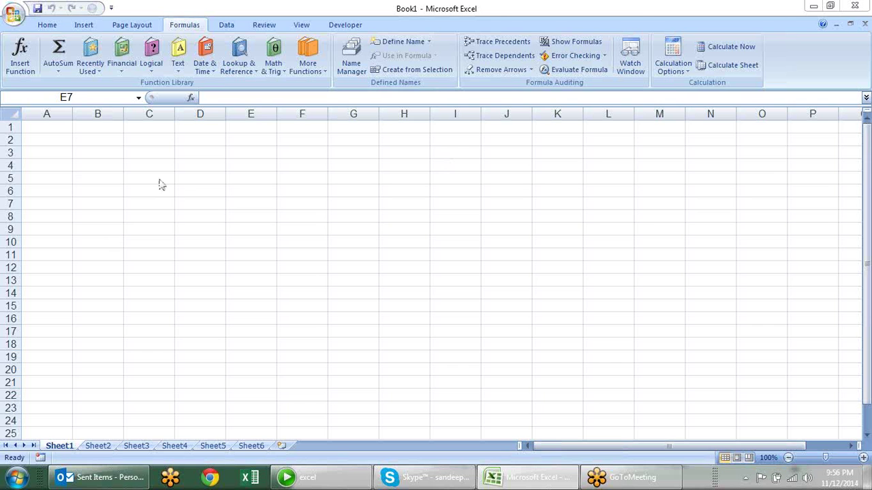
# Step: Enter the formula =A1 in cell E4
pyautogui.click(230, 202)
pyautogui.click(242, 167)
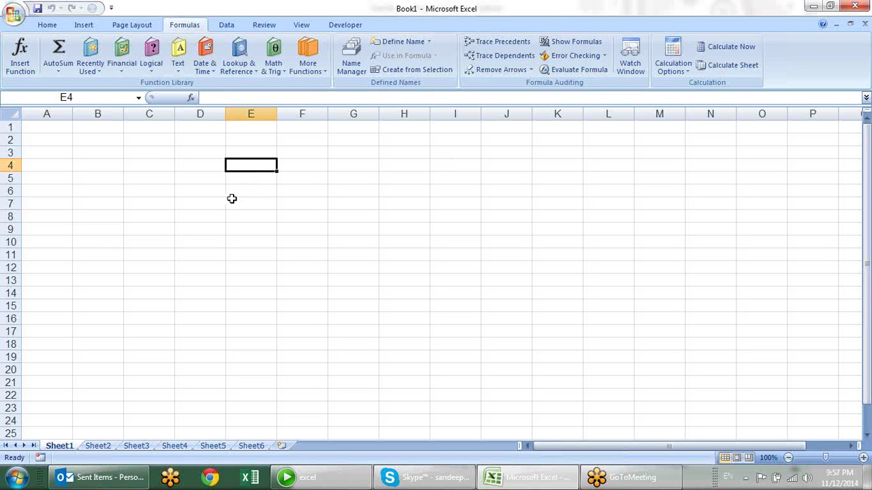
pyautogui.write('=')
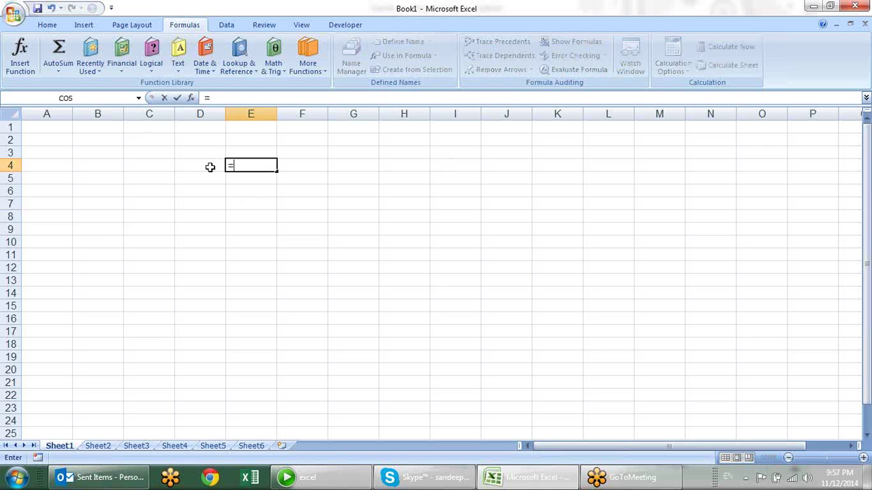
pyautogui.click(65, 128)
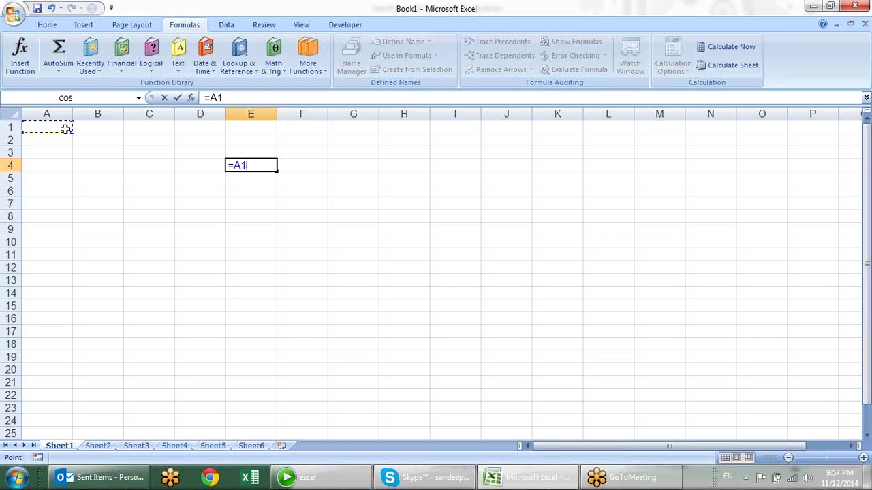
pyautogui.press('Return')
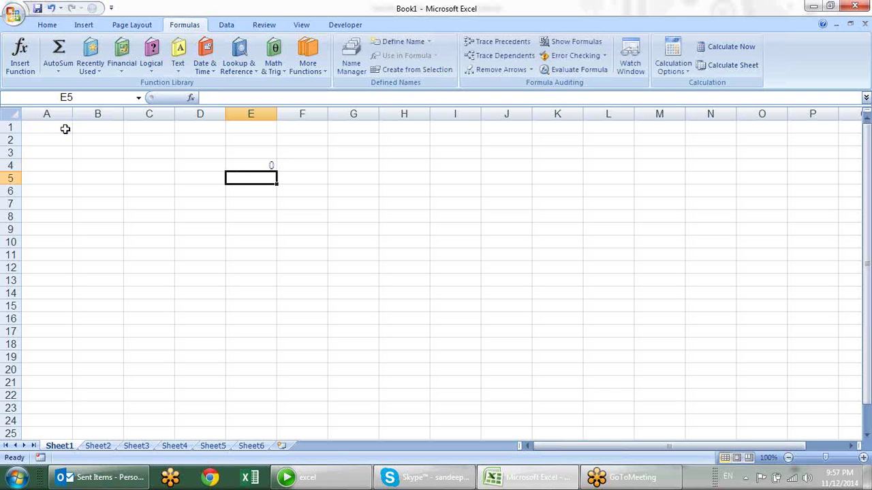
# Step: Enter 1 in A1 and 2 in A2 to start a number series
pyautogui.moveTo(44, 130); pyautogui.dragTo(130, 227)
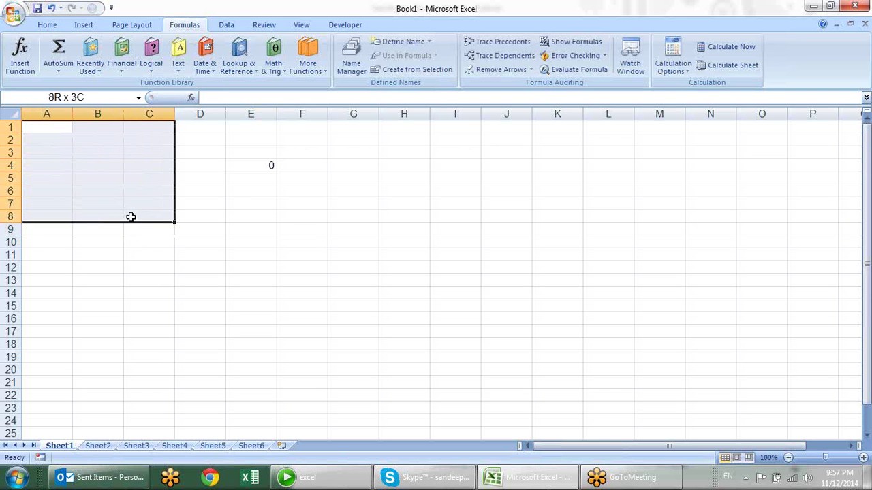
pyautogui.click(60, 129)
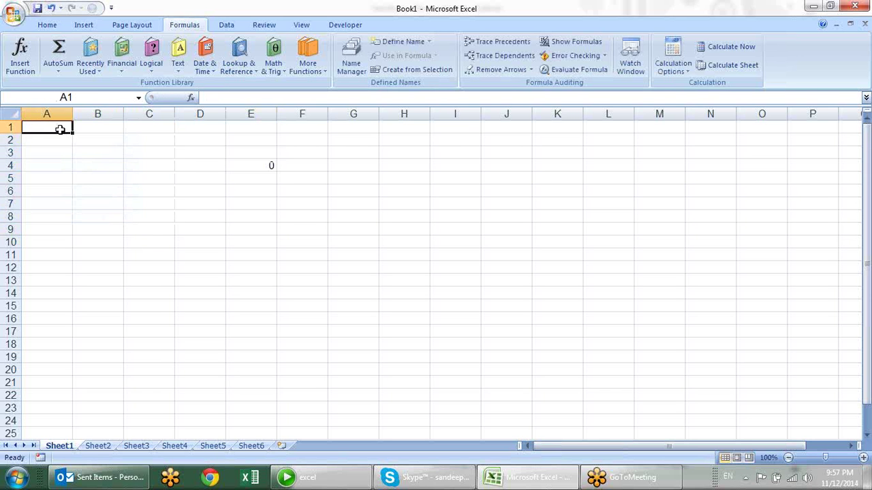
pyautogui.write('1')
pyautogui.press('Return')
pyautogui.write('2')
pyautogui.press('Return')
# Step: Extend column A to 1–11 and fill column B with 12–22 from 12 and 13
pyautogui.moveTo(60, 130); pyautogui.dragTo(80, 253)
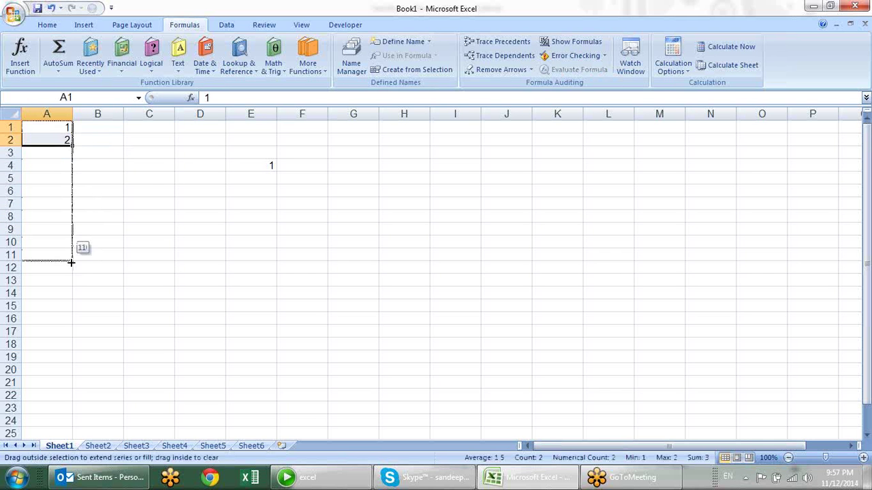
pyautogui.click(101, 129)
pyautogui.write('12')
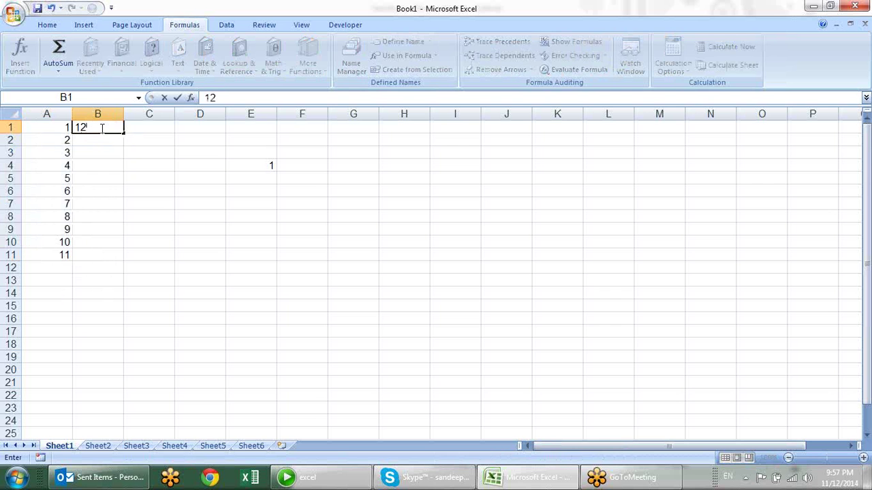
pyautogui.press('Return')
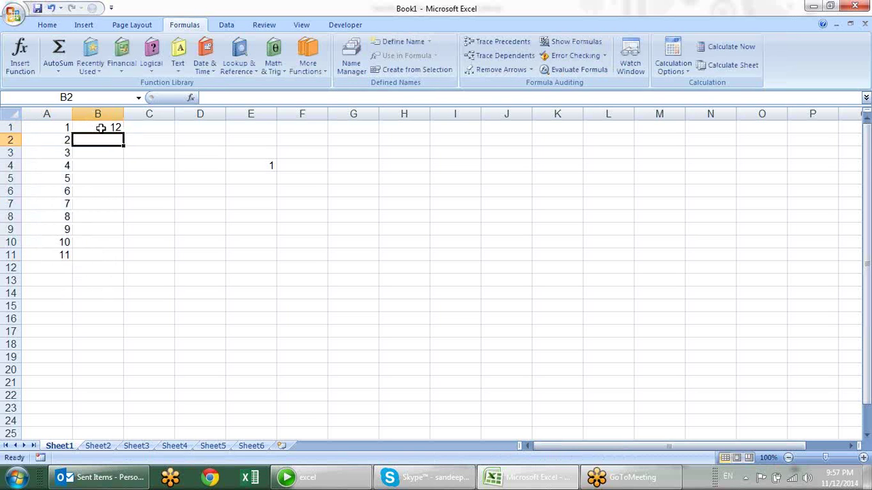
pyautogui.write('13')
pyautogui.press('Return')
pyautogui.moveTo(100, 128); pyautogui.dragTo(133, 266)
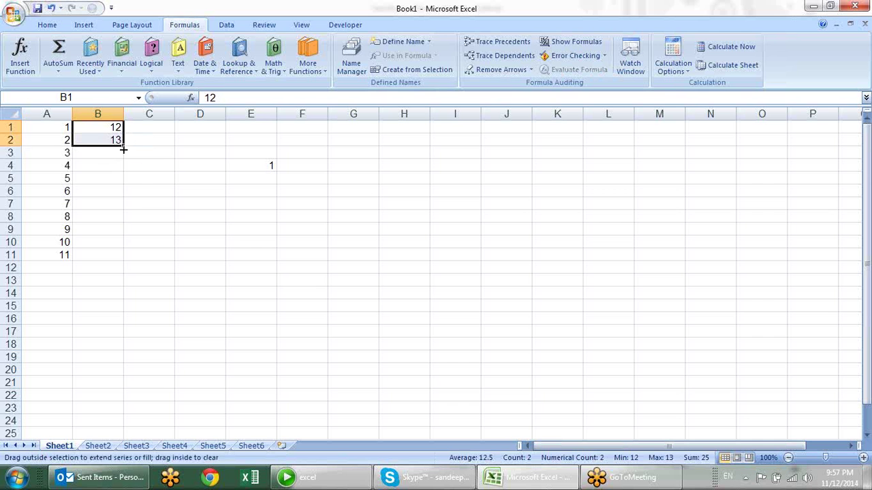
# Step: Fill column C with the series 23–33 starting from 23 and 24
pyautogui.click(148, 124)
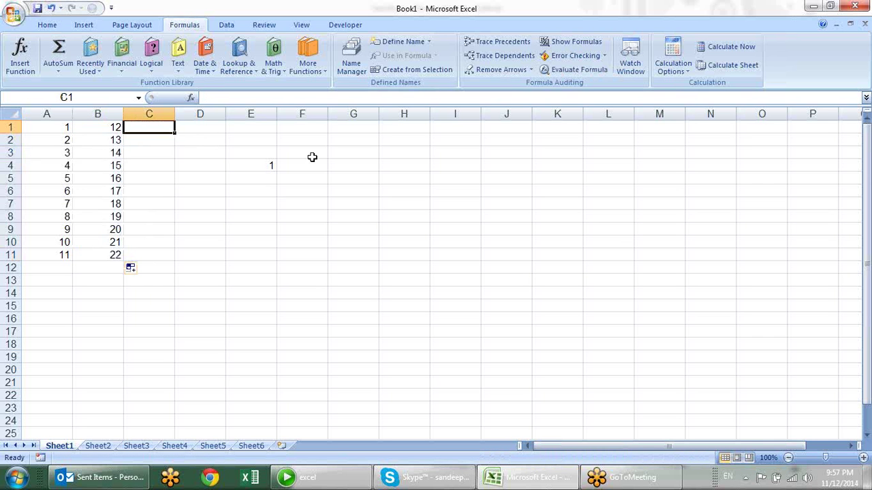
pyautogui.write('23')
pyautogui.press('Return')
pyautogui.write('24')
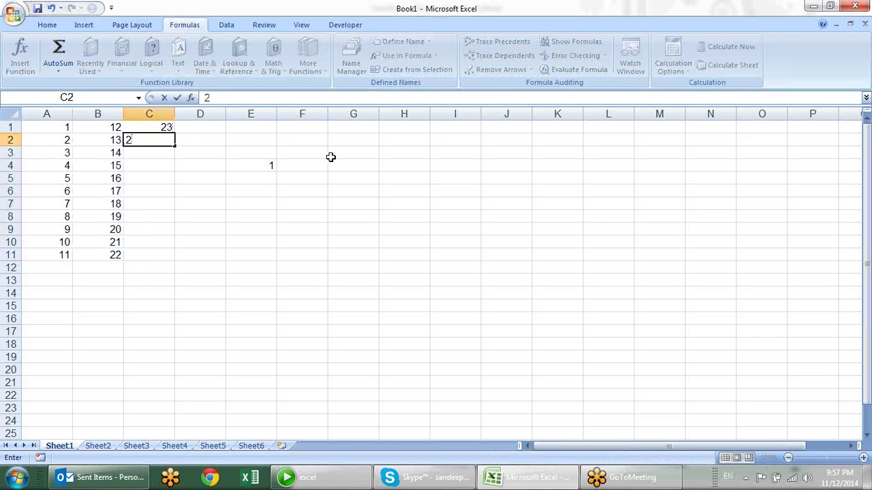
pyautogui.press('Return')
pyautogui.click(150, 128)
pyautogui.moveTo(151, 134); pyautogui.dragTo(157, 140)
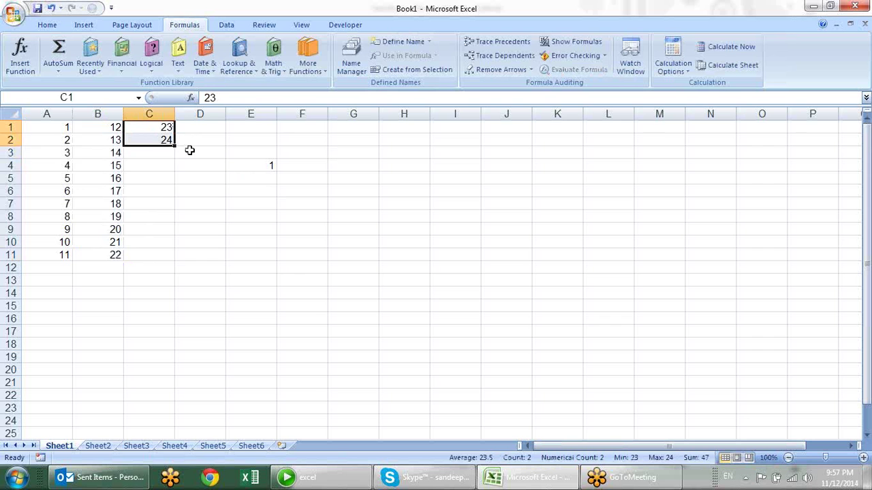
pyautogui.doubleClick(175, 148)
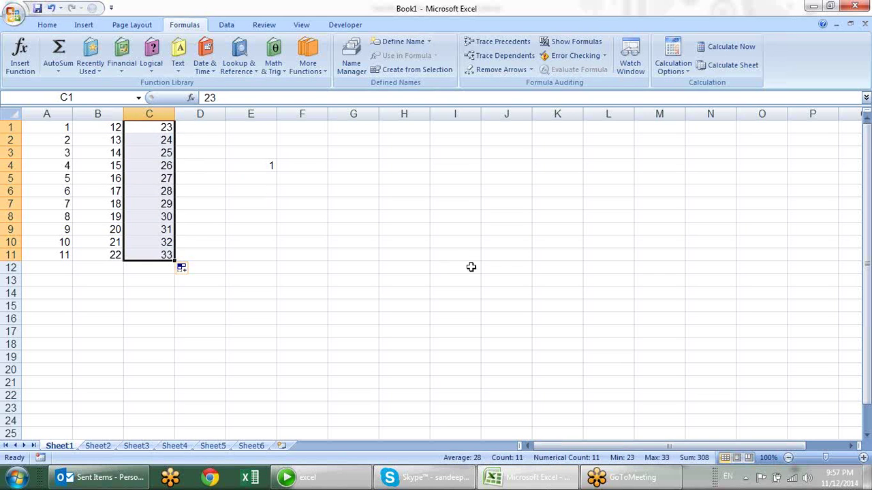
pyautogui.click(462, 253)
pyautogui.click(267, 169)
# Step: Copy E4's =A1 formula down to E11 and across to column H
pyautogui.doubleClick(267, 169)
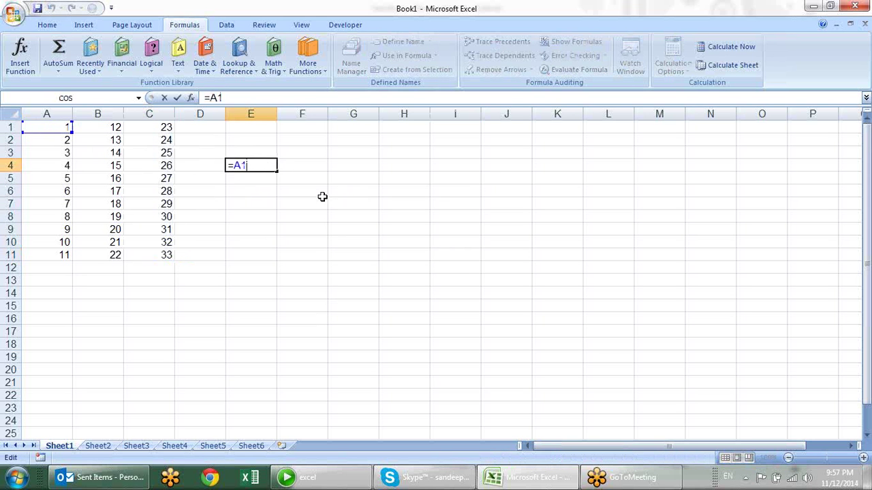
pyautogui.click(320, 191)
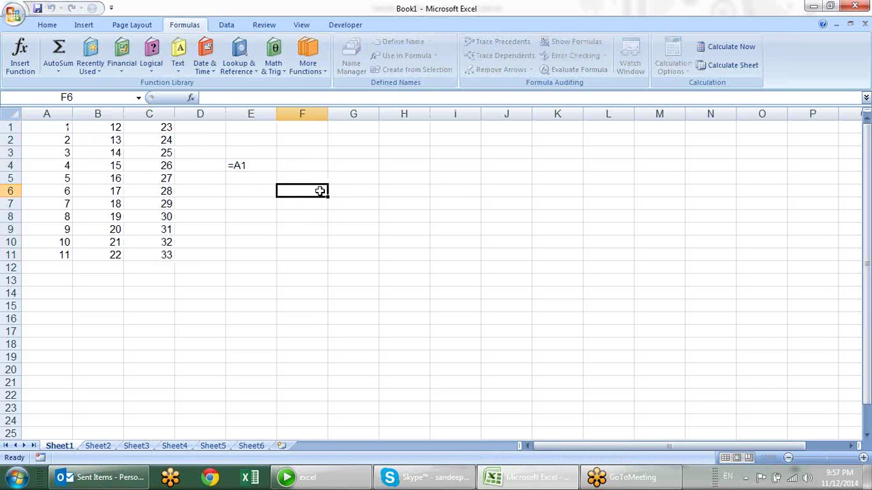
pyautogui.click(270, 171)
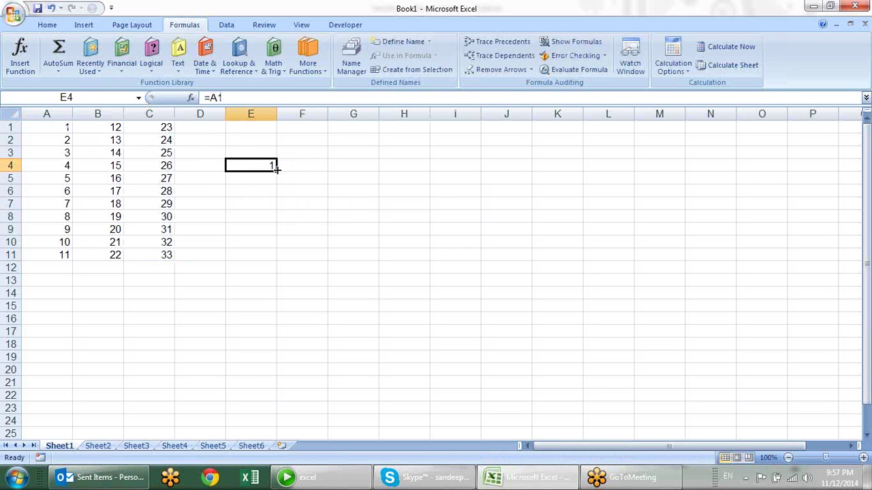
pyautogui.moveTo(275, 170); pyautogui.dragTo(273, 259)
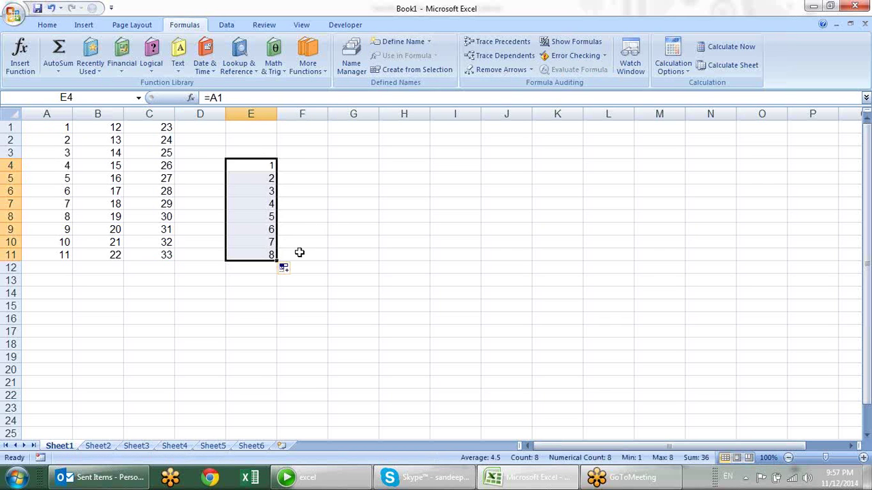
pyautogui.moveTo(276, 259); pyautogui.dragTo(419, 261)
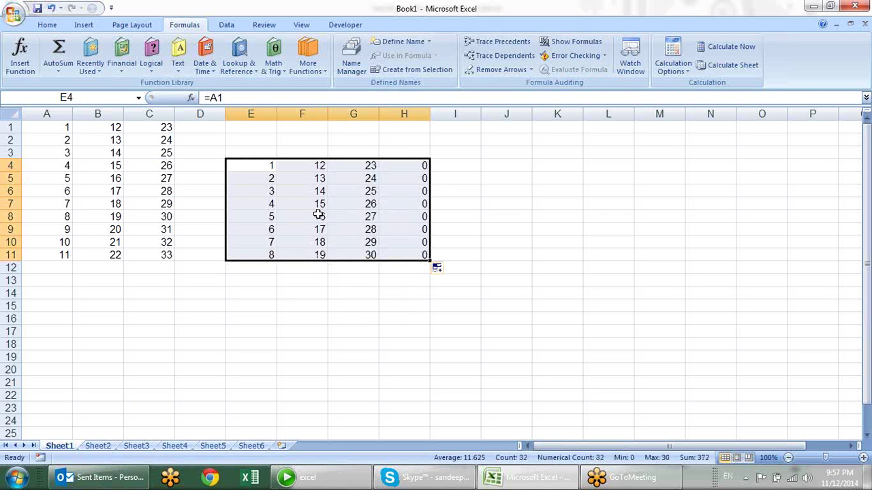
pyautogui.click(274, 167)
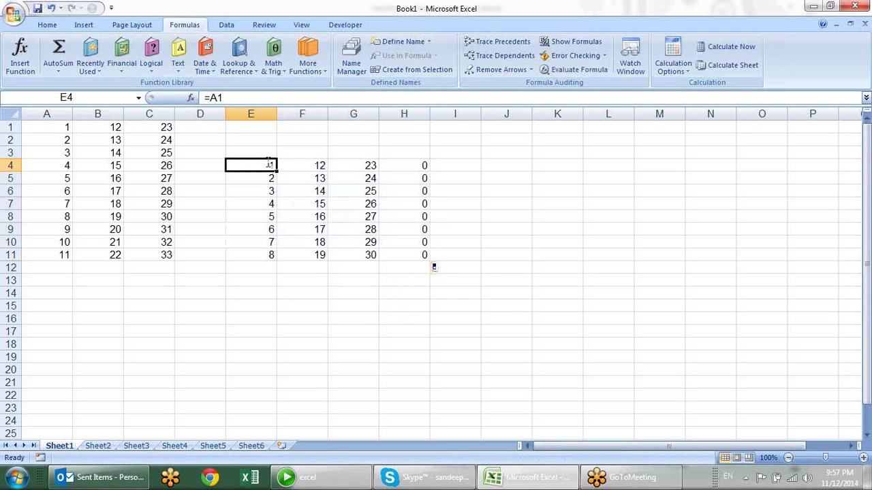
pyautogui.press('F2')
pyautogui.click(298, 165)
# Step: Inspect the relative references in the copied formulas in F4, E4–E9 and F6
pyautogui.press('F2')
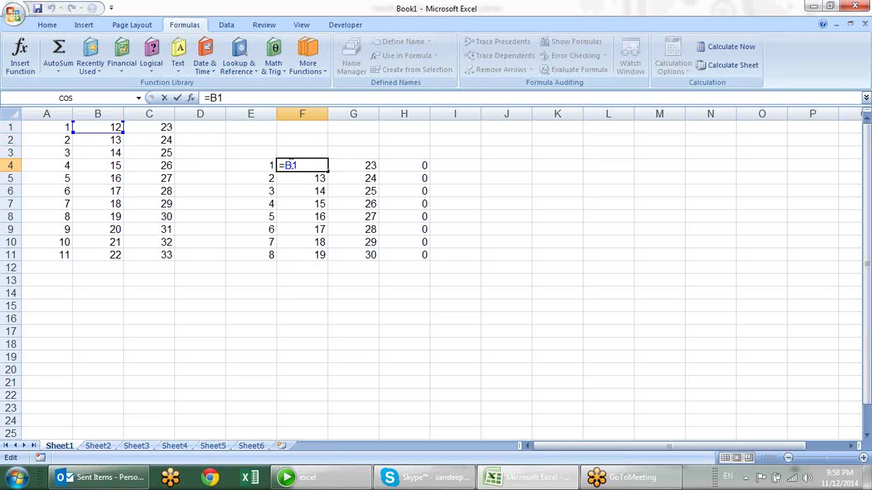
pyautogui.click(265, 167)
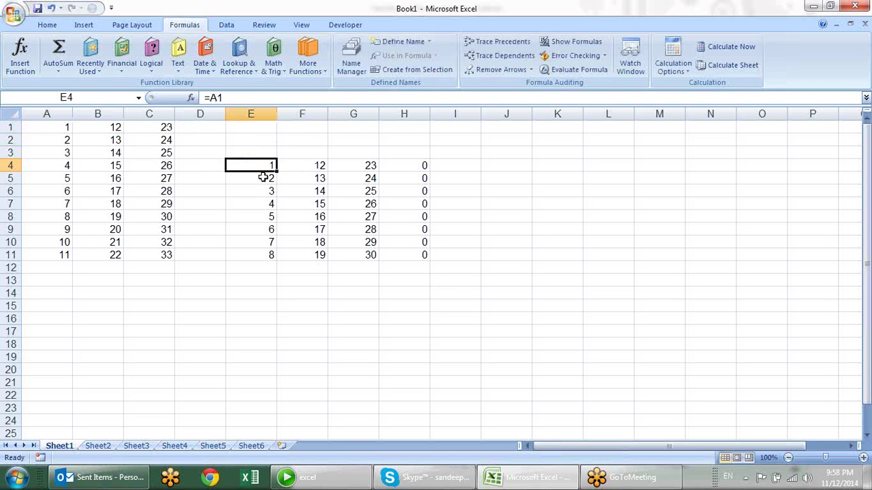
pyautogui.doubleClick(268, 168)
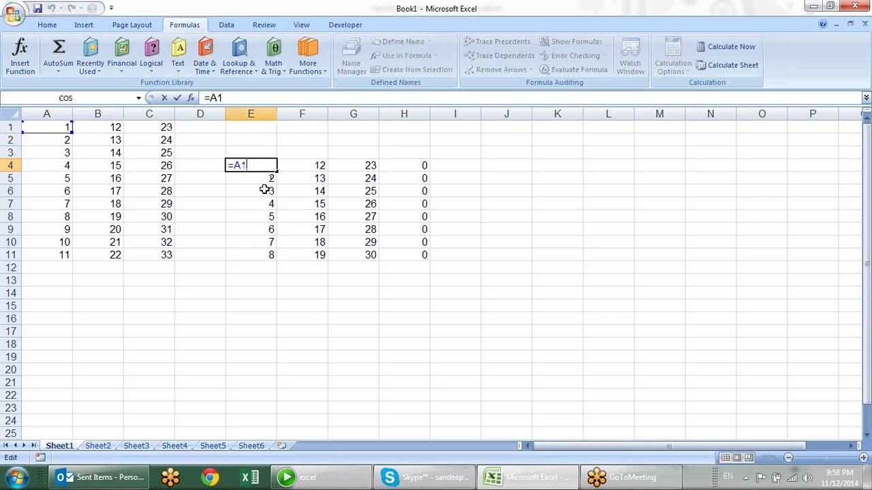
pyautogui.doubleClick(267, 176)
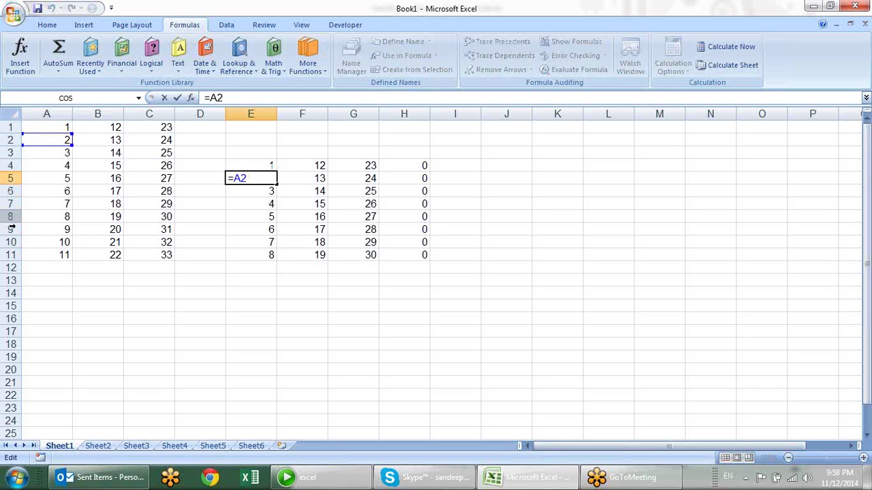
pyautogui.doubleClick(264, 193)
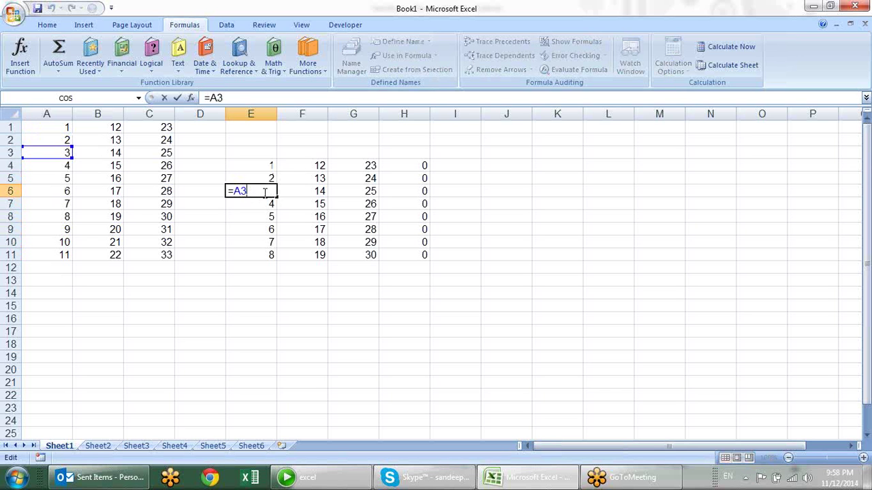
pyautogui.doubleClick(264, 203)
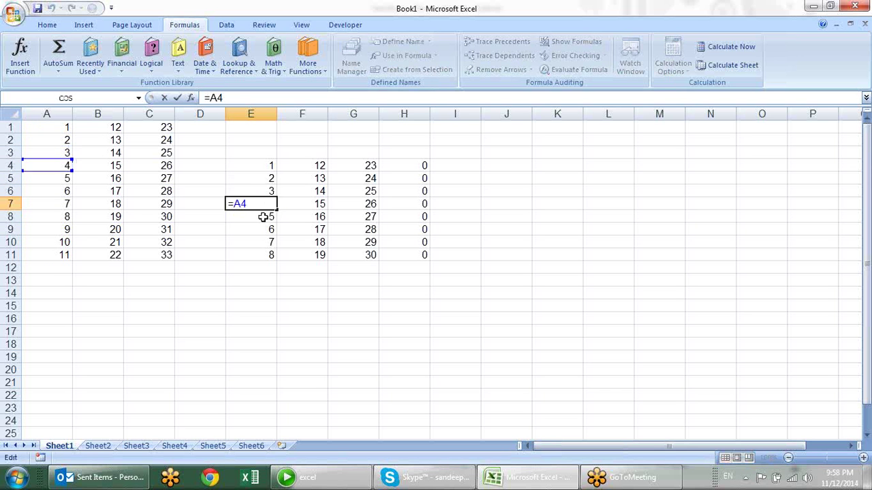
pyautogui.doubleClick(263, 216)
pyautogui.doubleClick(266, 231)
pyautogui.press('Return')
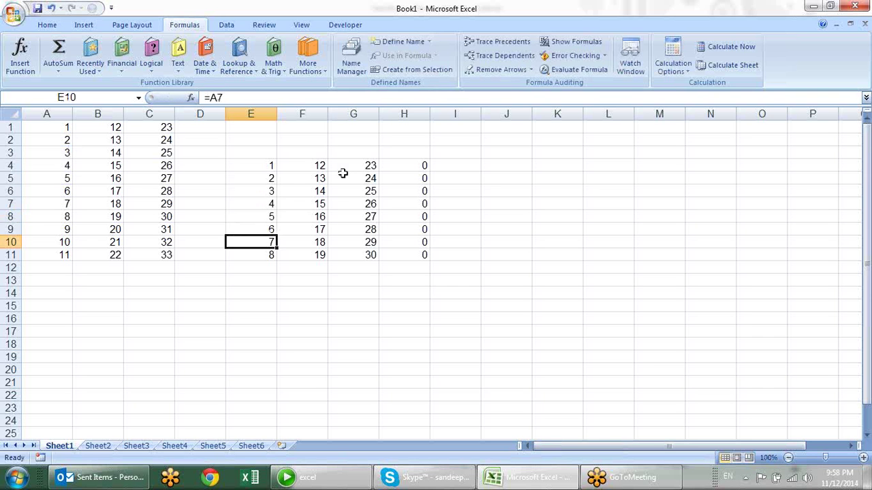
pyautogui.click(263, 165)
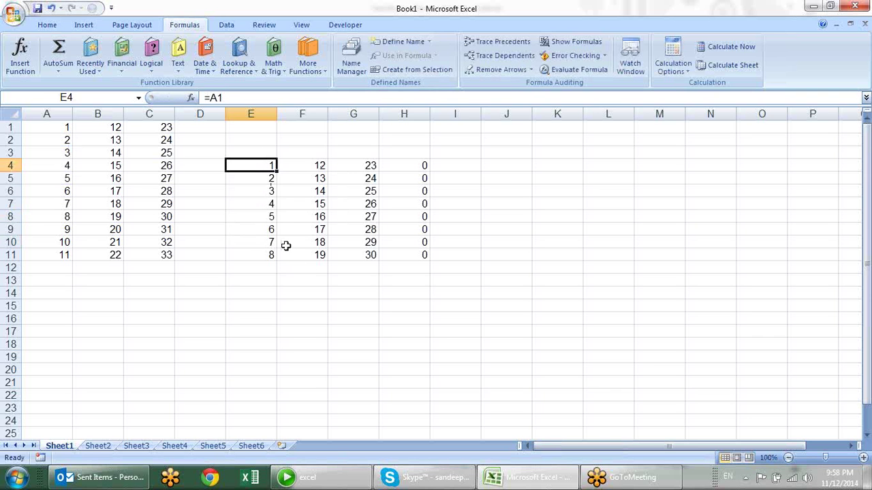
pyautogui.doubleClick(263, 165)
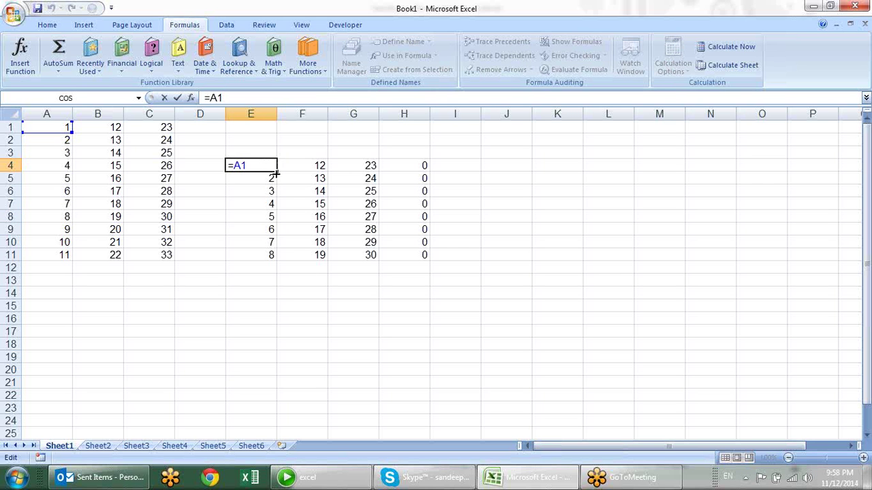
pyautogui.click(284, 192)
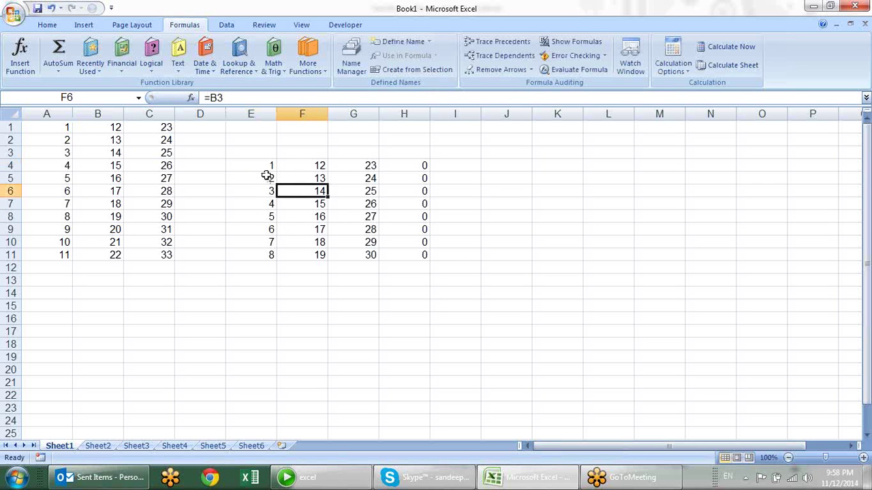
# Step: Clear the copied formulas from E5:H11 and F4:H4
pyautogui.moveTo(267, 175); pyautogui.dragTo(456, 263)
pyautogui.press('Delete')
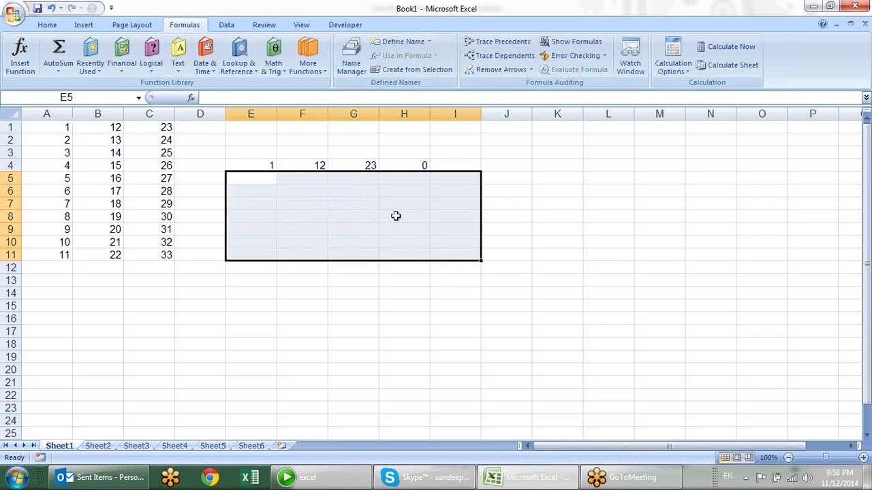
pyautogui.moveTo(302, 166)
pyautogui.mouseDown()
pyautogui.moveTo(442, 154)
pyautogui.moveTo(402, 165)
pyautogui.mouseUp()
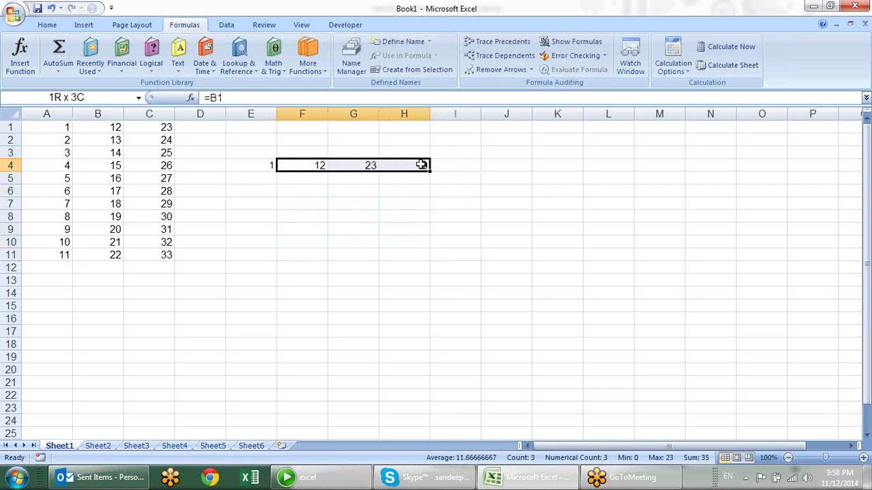
pyautogui.press('Delete')
pyautogui.click(404, 216)
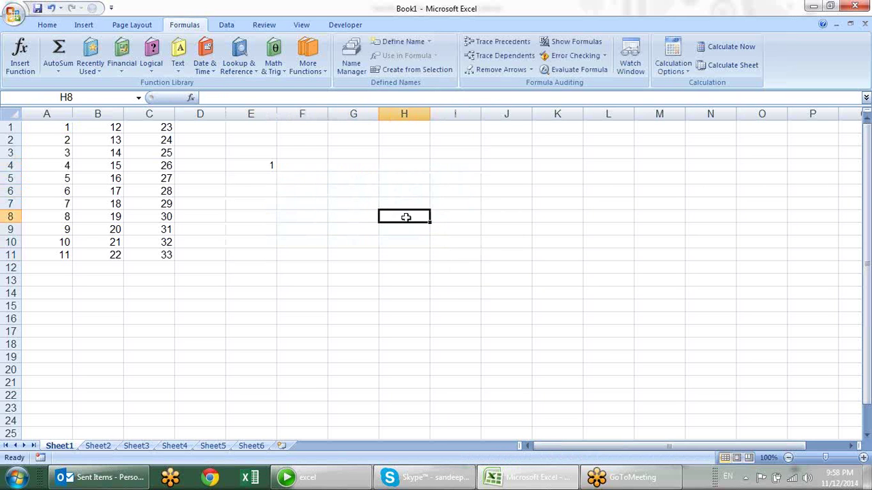
# Step: Change E4 to =$A1, copy it across to H4, and check F4:H4
pyautogui.click(270, 170)
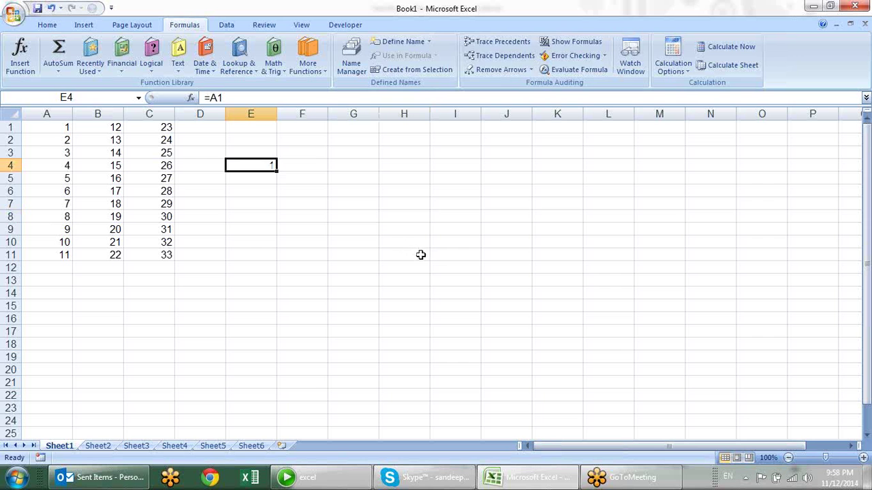
pyautogui.press('F2')
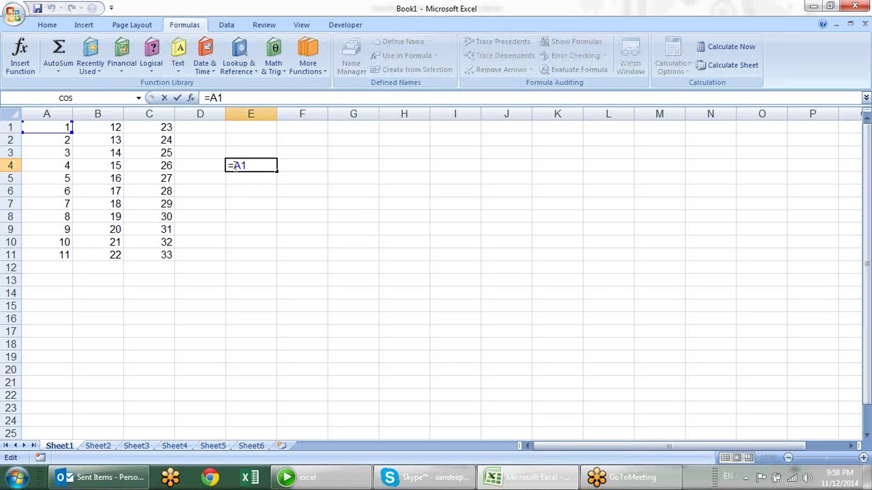
pyautogui.write('$')
pyautogui.press('Return')
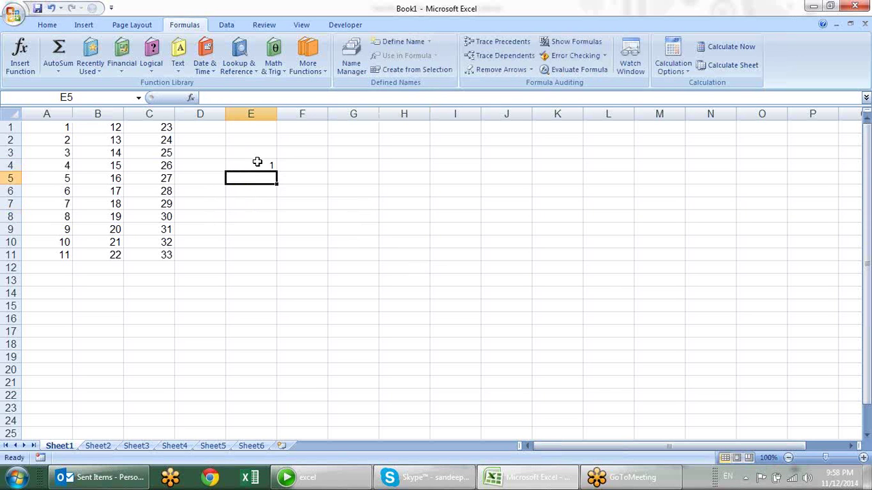
pyautogui.click(258, 161)
pyautogui.moveTo(278, 171); pyautogui.dragTo(443, 168)
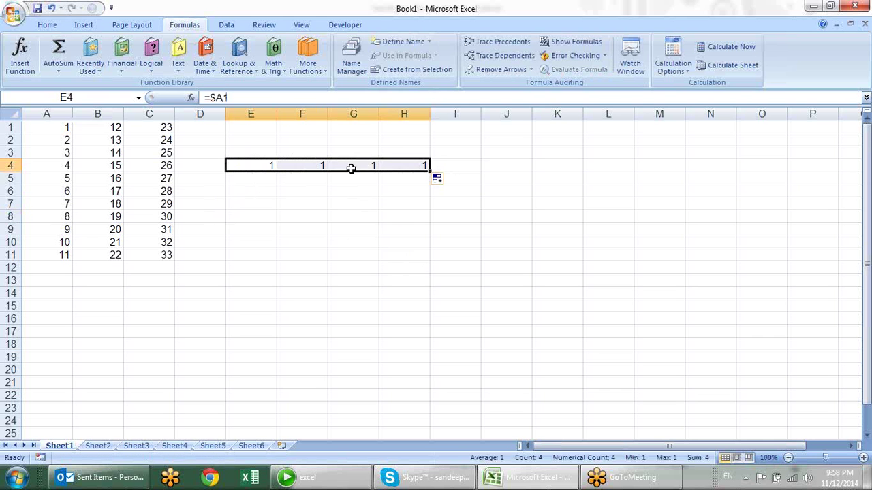
pyautogui.click(308, 166)
pyautogui.doubleClick(318, 167)
pyautogui.doubleClick(344, 166)
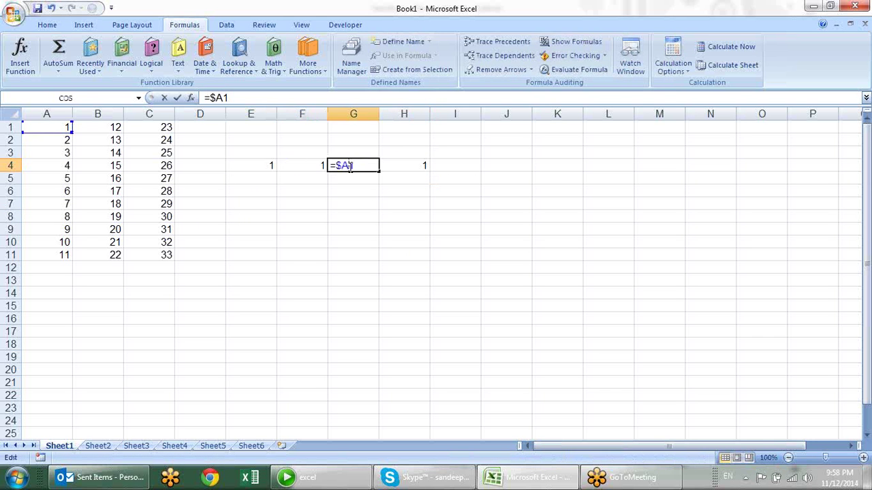
pyautogui.doubleClick(407, 166)
# Step: Copy the =$A1 formula down to E10 and inspect the copied formulas
pyautogui.click(274, 165)
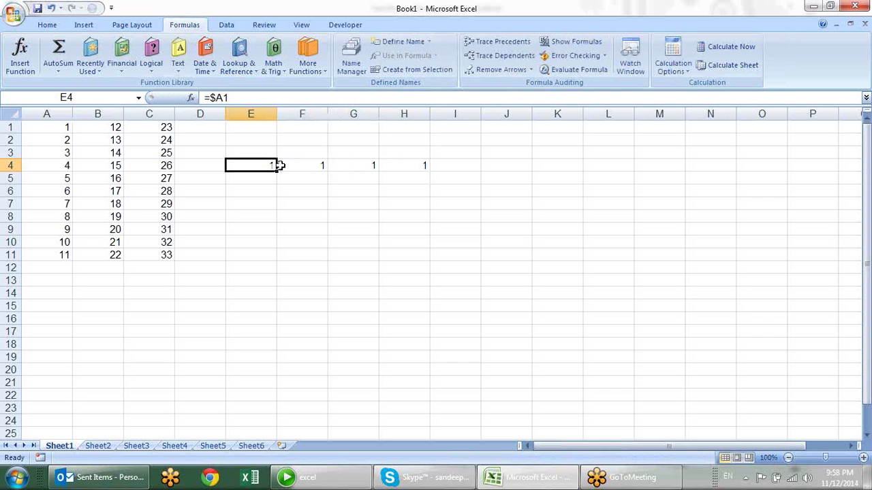
pyautogui.moveTo(278, 171); pyautogui.dragTo(281, 242)
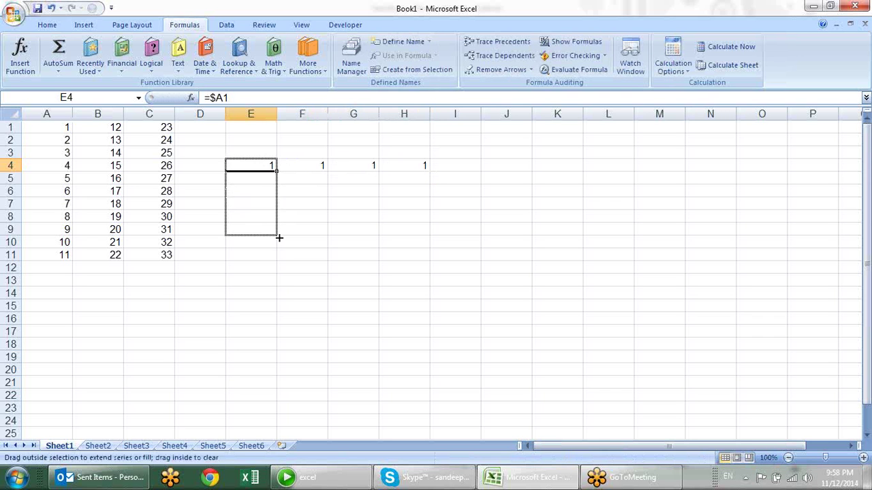
pyautogui.click(261, 179)
pyautogui.doubleClick(264, 182)
pyautogui.doubleClick(266, 189)
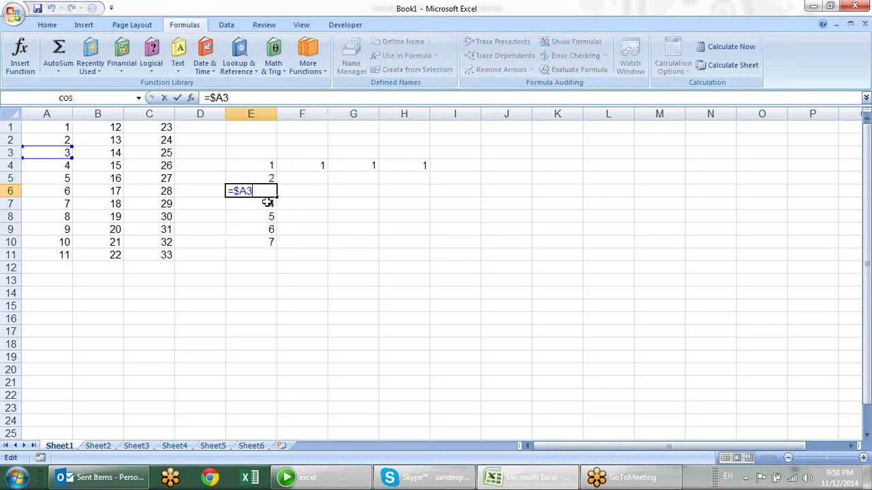
pyautogui.doubleClick(267, 204)
pyautogui.doubleClick(263, 219)
pyautogui.click(268, 179)
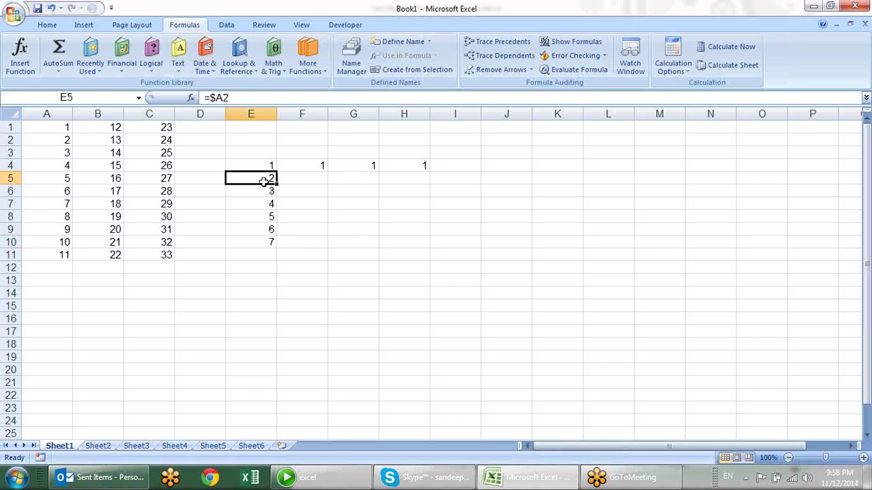
pyautogui.doubleClick(264, 183)
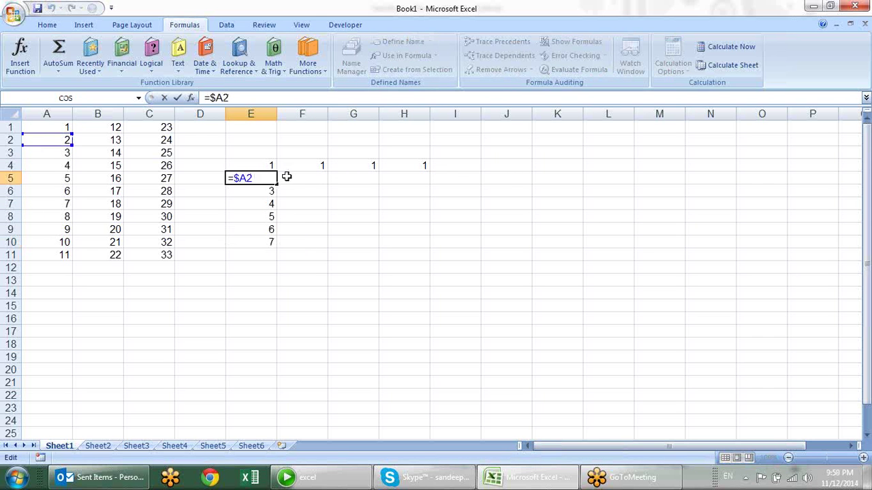
pyautogui.press('Escape')
pyautogui.click(271, 167)
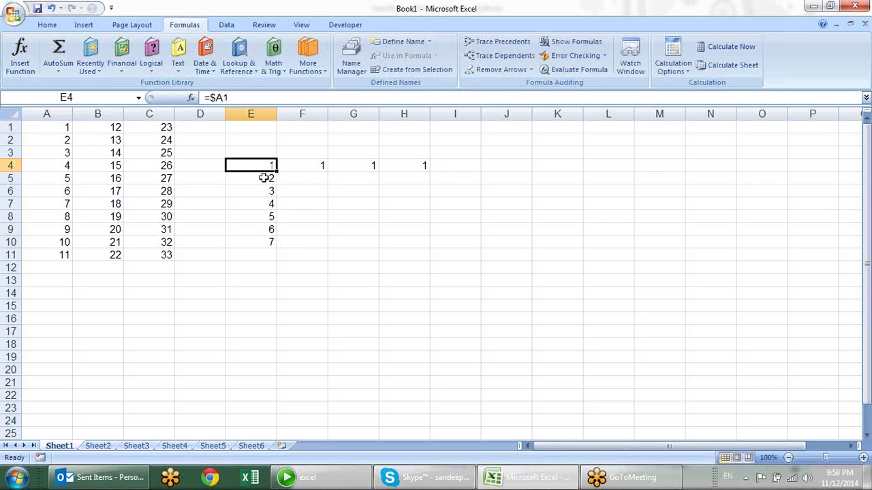
pyautogui.doubleClick(253, 169)
# Step: Change the E4 formula from =$A1 to the row-locked =A$1
pyautogui.press('BackSpace')
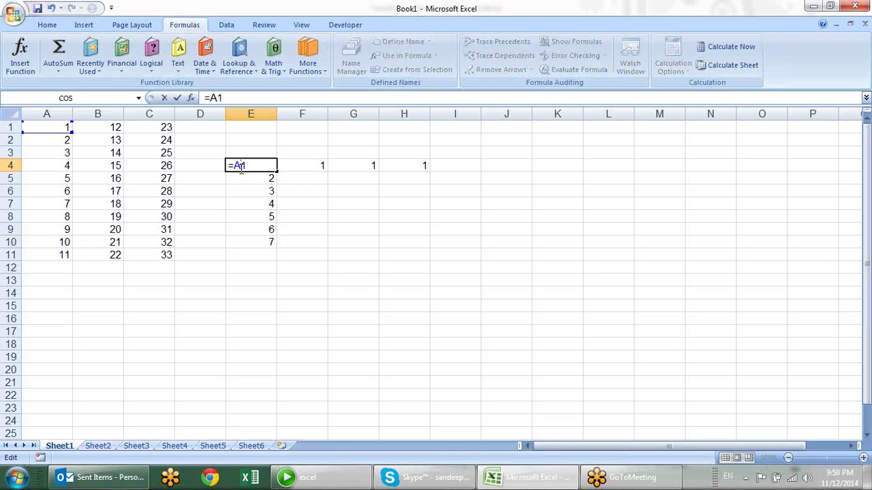
pyautogui.write('4')
pyautogui.press('BackSpace')
pyautogui.write('$')
pyautogui.press('Return')
# Step: Copy =A$1 down to E10 and check the formulas in E5–E7
pyautogui.click(260, 167)
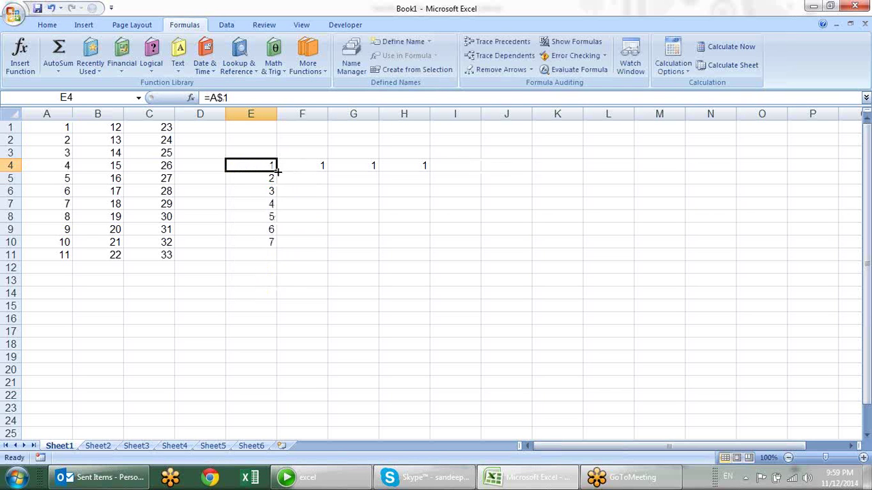
pyautogui.moveTo(278, 171); pyautogui.dragTo(284, 247)
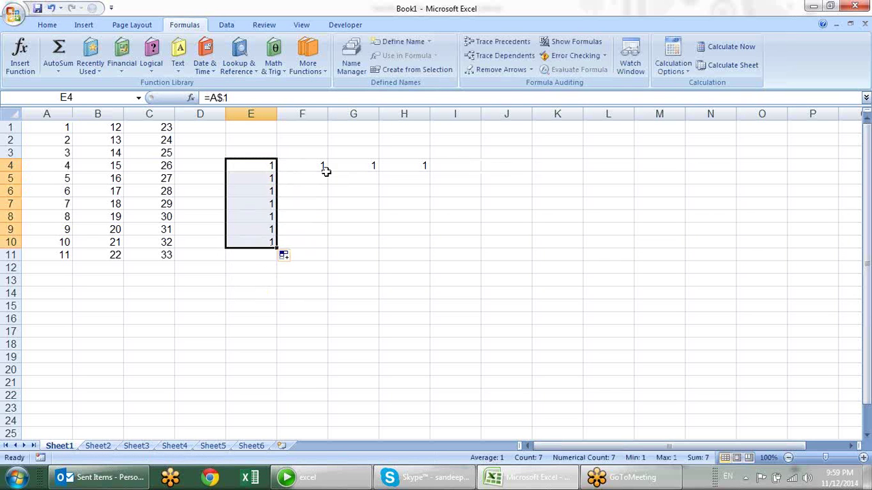
pyautogui.click(273, 176)
pyautogui.press('F2')
pyautogui.press('Return')
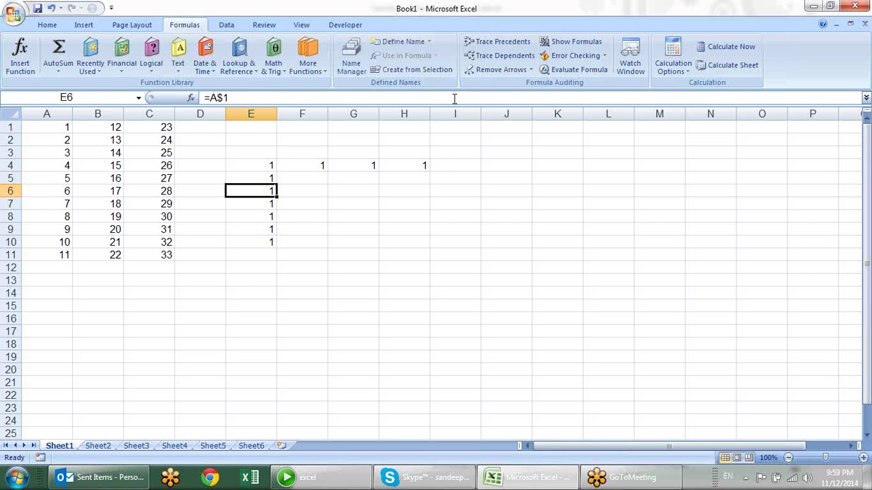
pyautogui.press('F2')
pyautogui.press('Return')
pyautogui.press('F2')
pyautogui.press('Return')
pyautogui.press('F2')
pyautogui.click(273, 165)
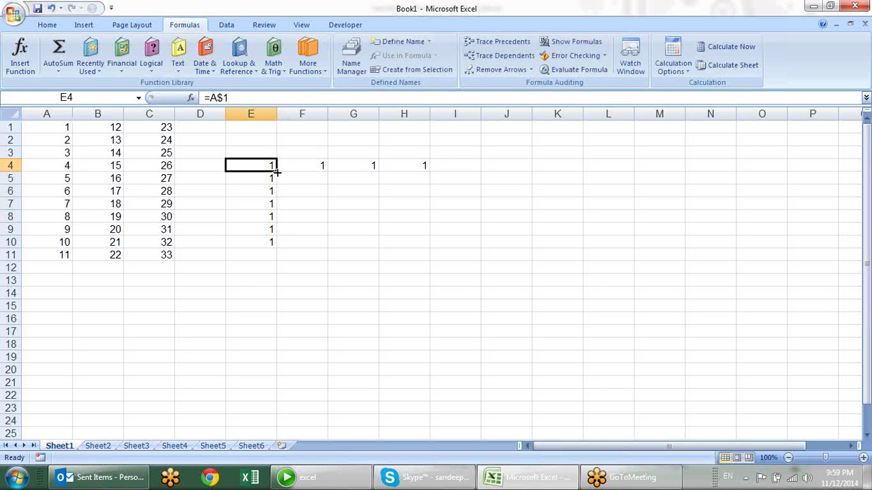
# Step: Copy =A$1 across to H4 and check F4:H4 show 12, 23 and 0
pyautogui.moveTo(277, 172); pyautogui.dragTo(429, 172)
pyautogui.doubleClick(310, 165)
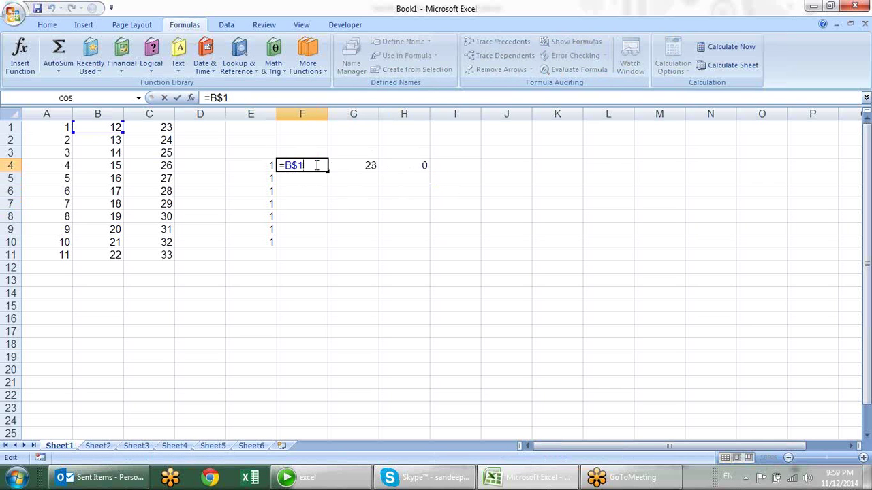
pyautogui.doubleClick(347, 166)
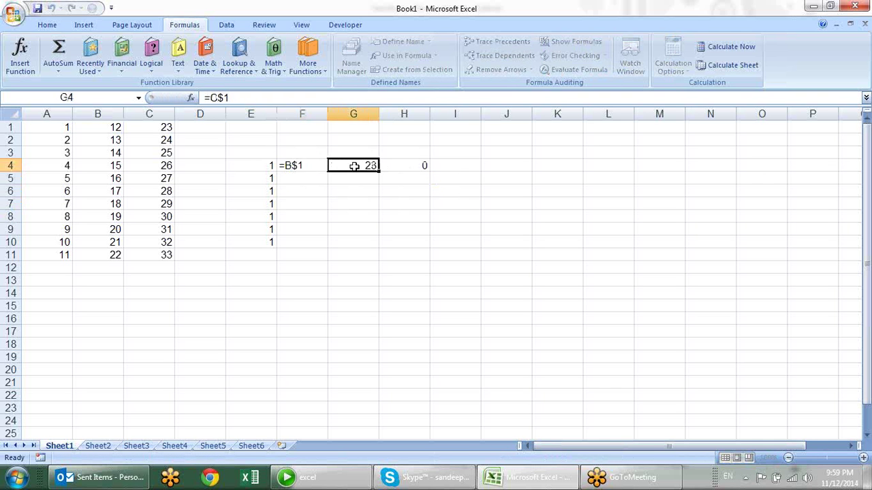
pyautogui.press('Escape')
pyautogui.doubleClick(422, 166)
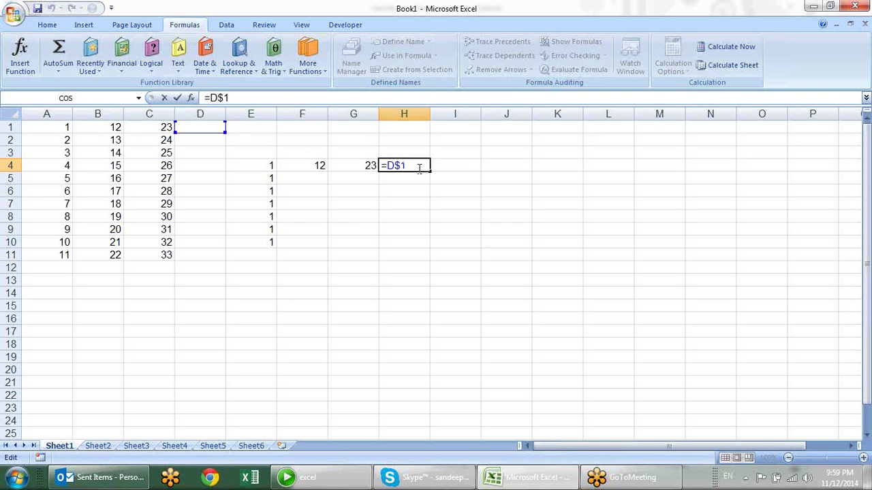
pyautogui.press('Escape')
# Step: Make the E4 formula fully absolute as =$A$1
pyautogui.doubleClick(265, 165)
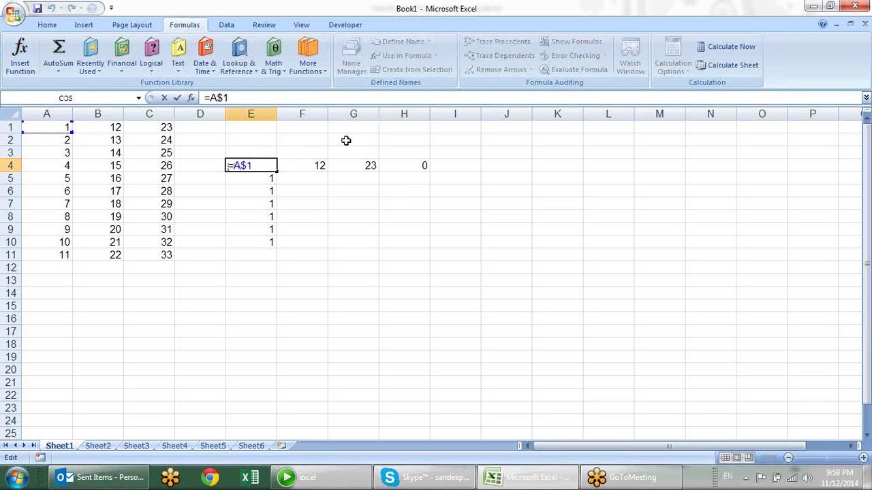
pyautogui.write('$')
pyautogui.press('Return')
# Step: Copy the =$A$1 formula over E4:H10 and check a few copies
pyautogui.click(266, 156)
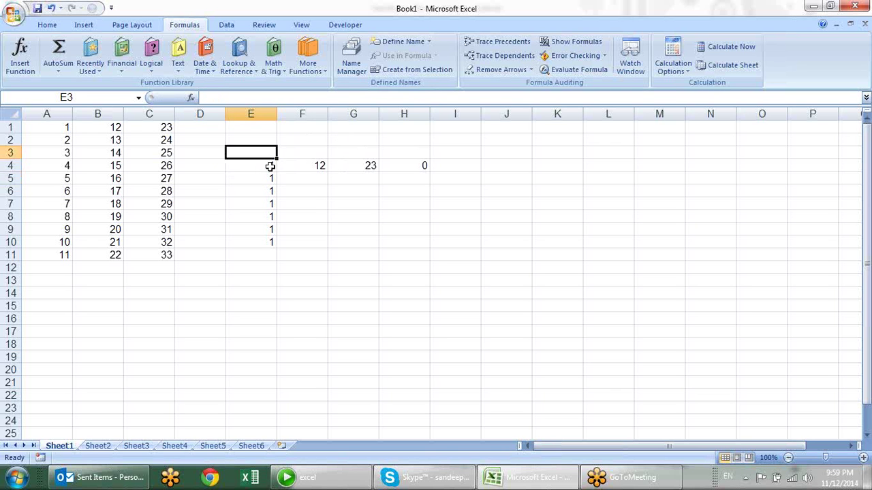
pyautogui.click(270, 166)
pyautogui.moveTo(278, 170)
pyautogui.mouseDown()
pyautogui.moveTo(421, 179)
pyautogui.moveTo(439, 244)
pyautogui.mouseUp()
pyautogui.click(341, 190)
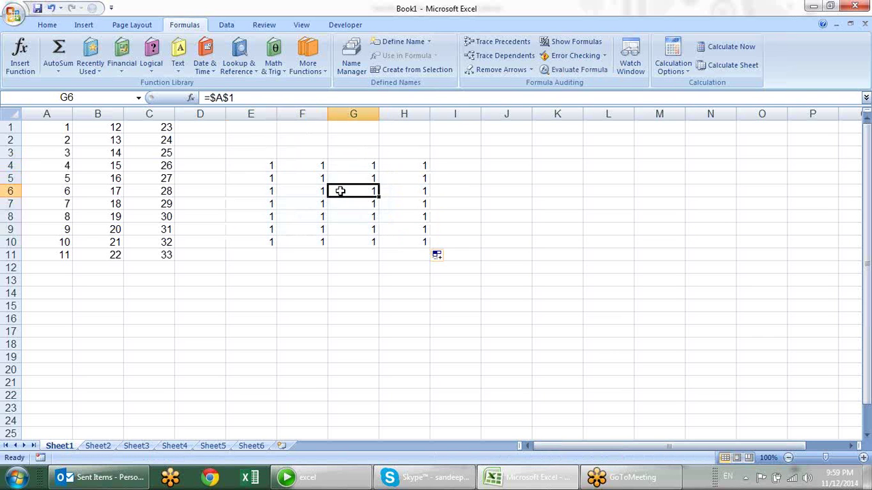
pyautogui.click(281, 195)
pyautogui.hotkey('ctrl', 'Down')
pyautogui.click(344, 203)
pyautogui.press('F2')
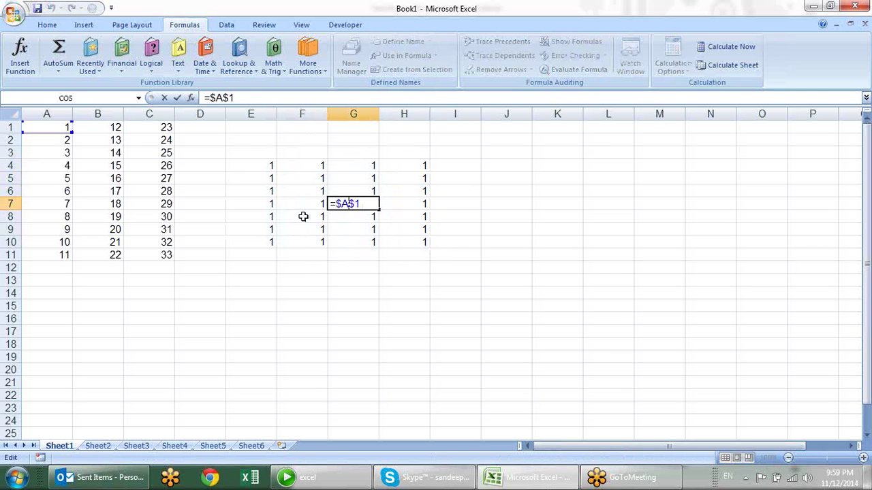
# Step: Verify the $A$1 references in F5–F8, G6 and E5, then clear E4:H10
pyautogui.doubleClick(295, 217)
pyautogui.doubleClick(291, 190)
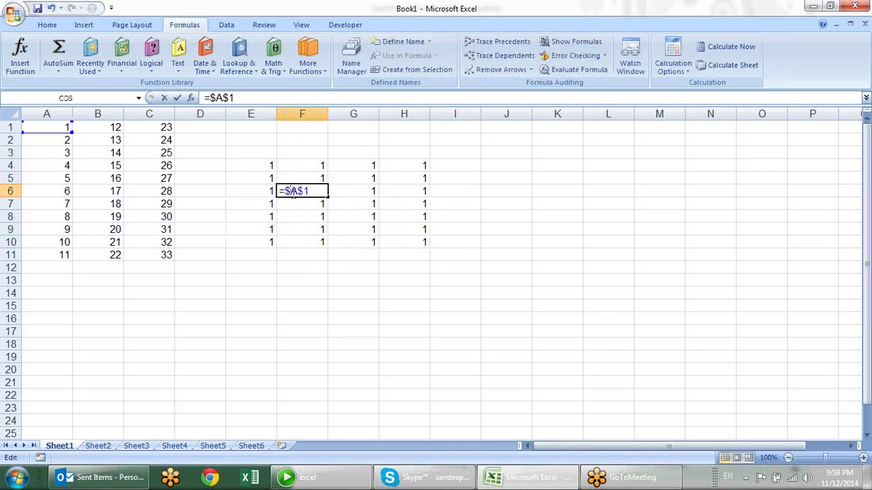
pyautogui.doubleClick(336, 192)
pyautogui.click(296, 190)
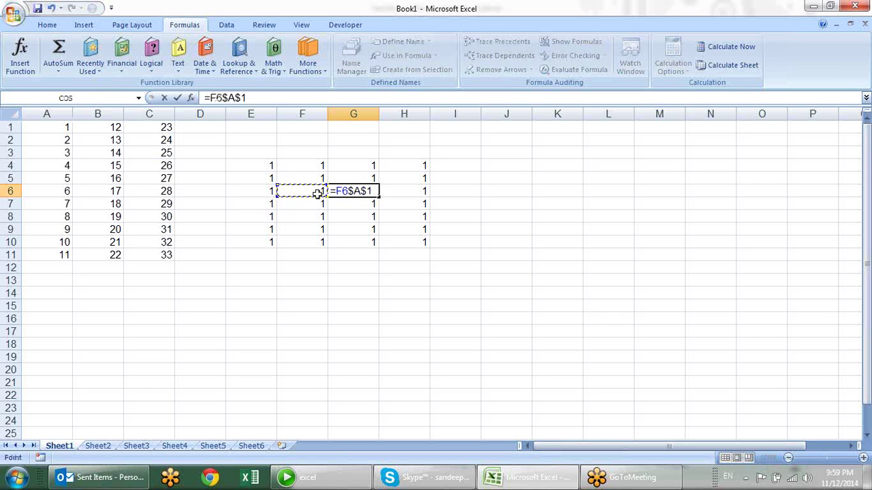
pyautogui.press('Escape')
pyautogui.doubleClick(286, 181)
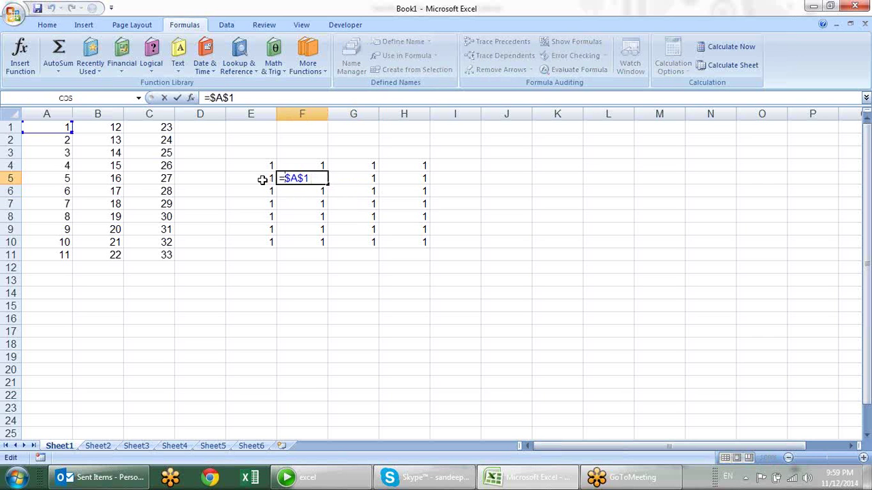
pyautogui.doubleClick(262, 179)
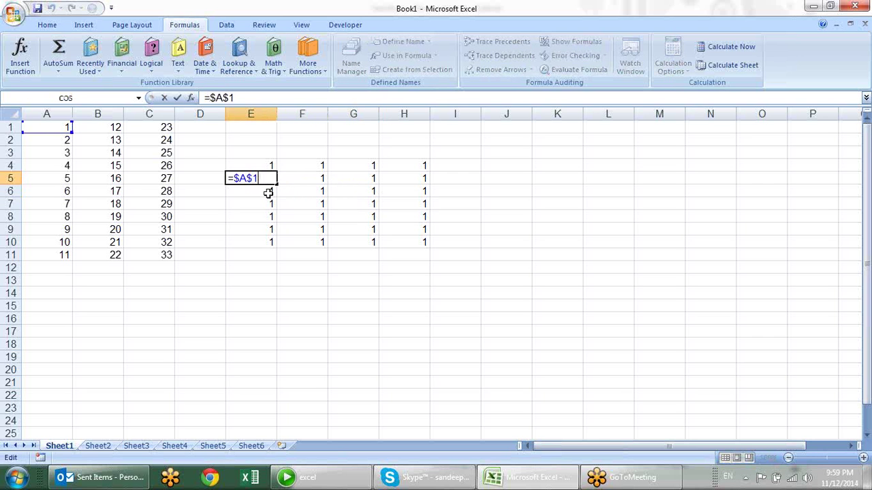
pyautogui.press('Escape')
pyautogui.press('F2')
pyautogui.press('Escape')
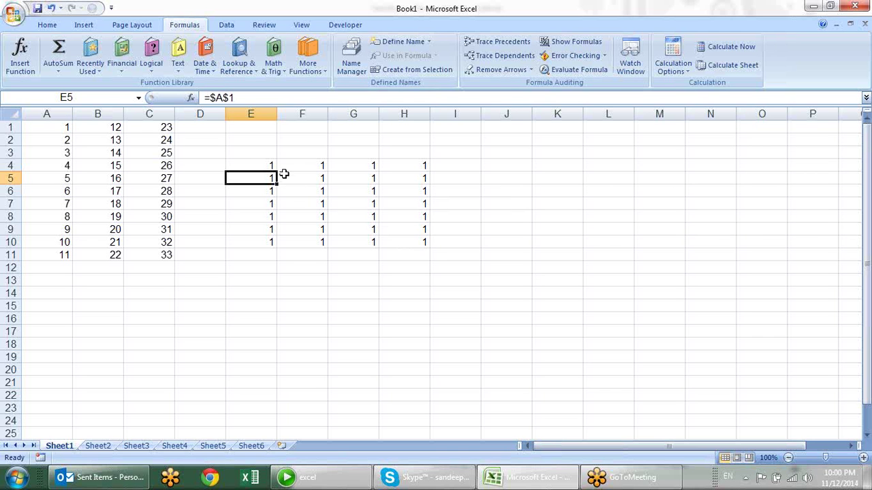
pyautogui.moveTo(267, 165); pyautogui.dragTo(427, 246)
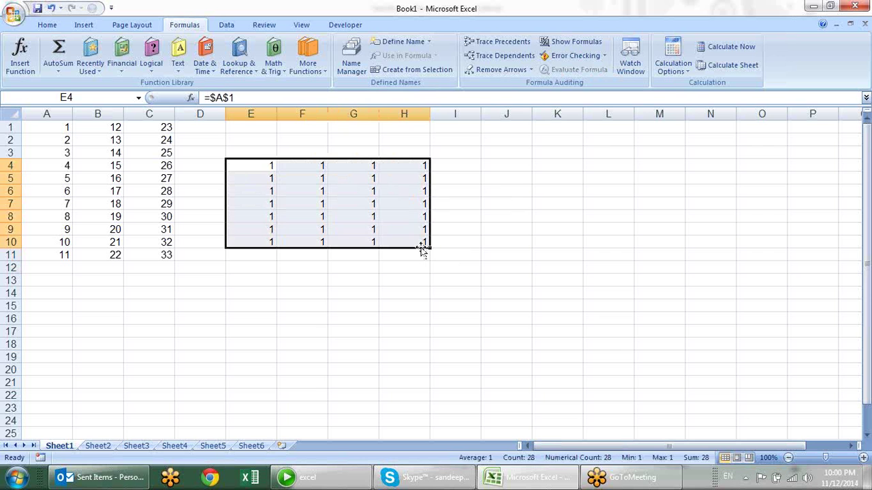
pyautogui.press('Delete')
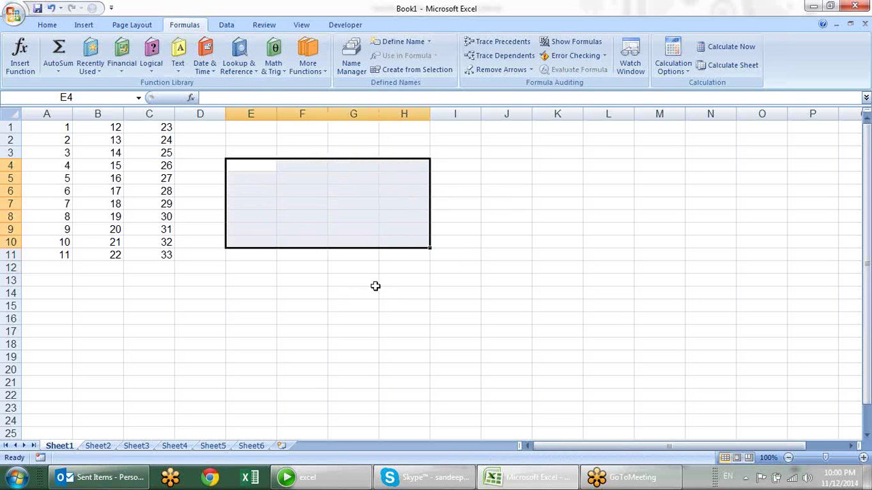
# Step: Deselect the cleared block and show the Financial functions list on the Formulas tab
pyautogui.click(374, 285)
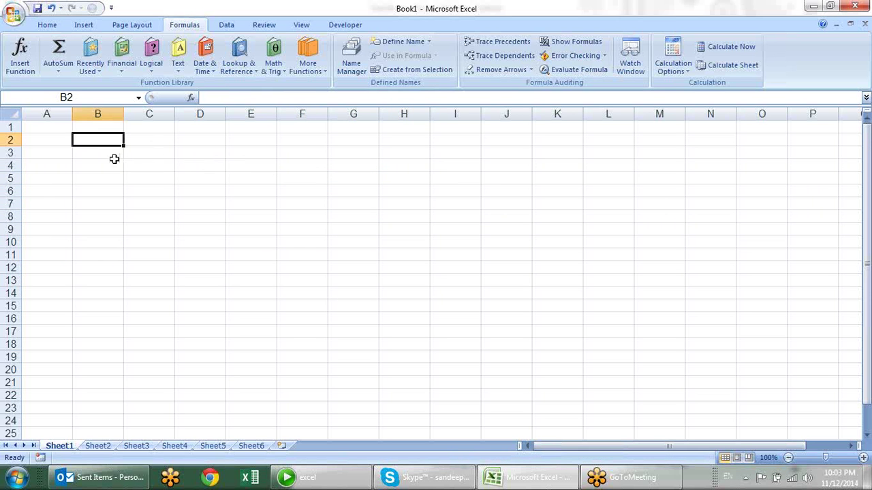
pyautogui.click(121, 68)
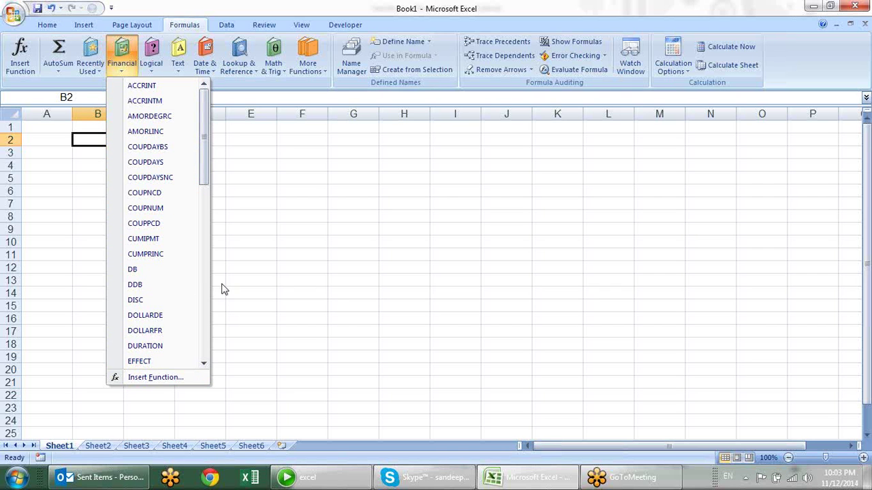
# Step: Dismiss the Financial functions list and select cell B4
pyautogui.click(219, 292)
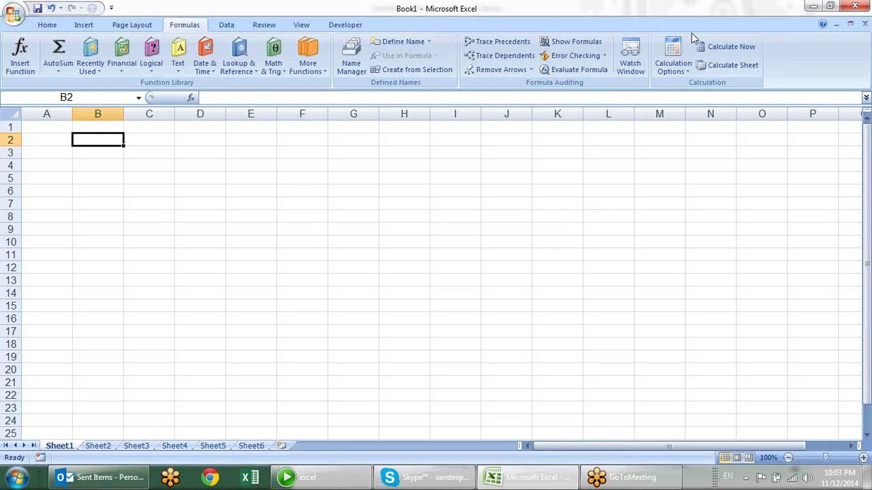
pyautogui.click(110, 164)
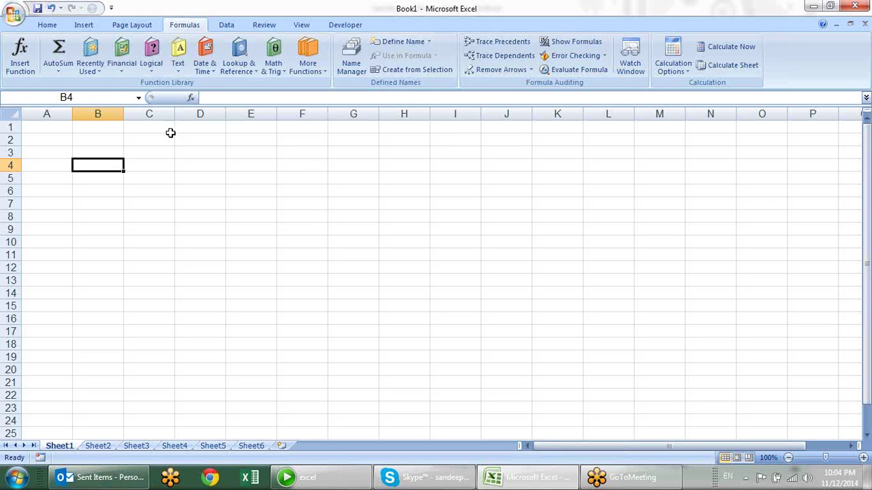
# Step: Type the label FV in B3 and PV in B2
pyautogui.click(116, 150)
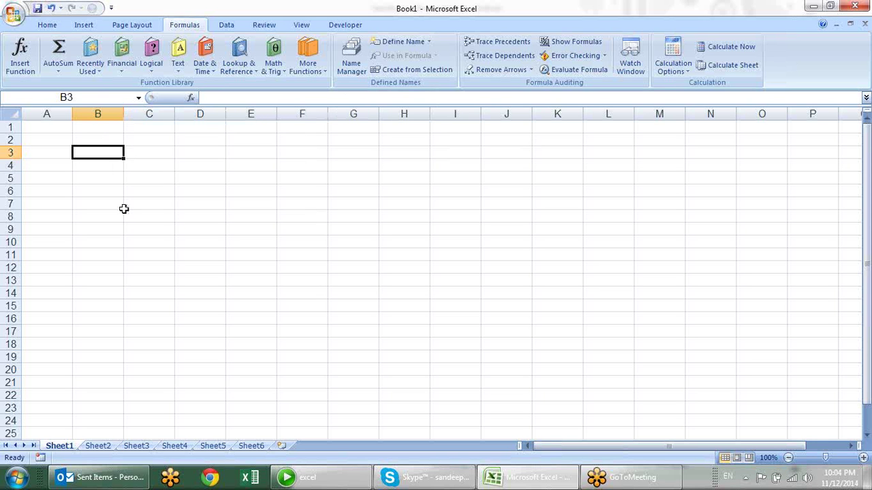
pyautogui.write('FV')
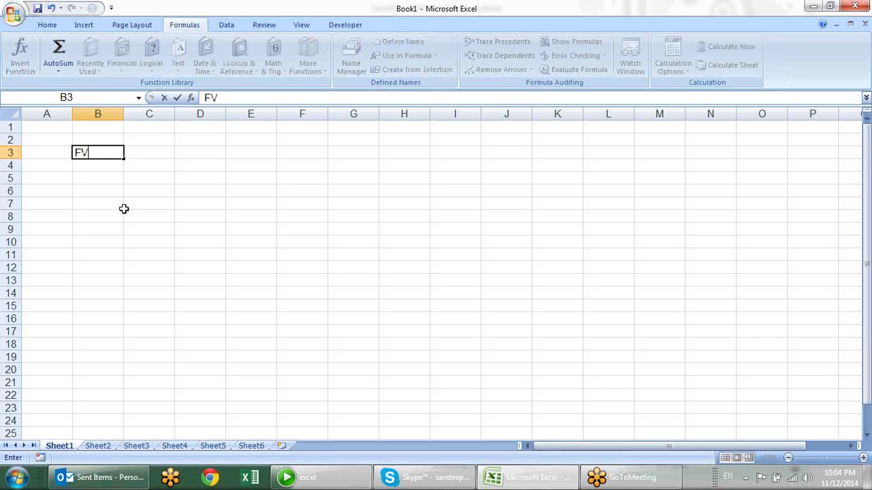
pyautogui.press('Return')
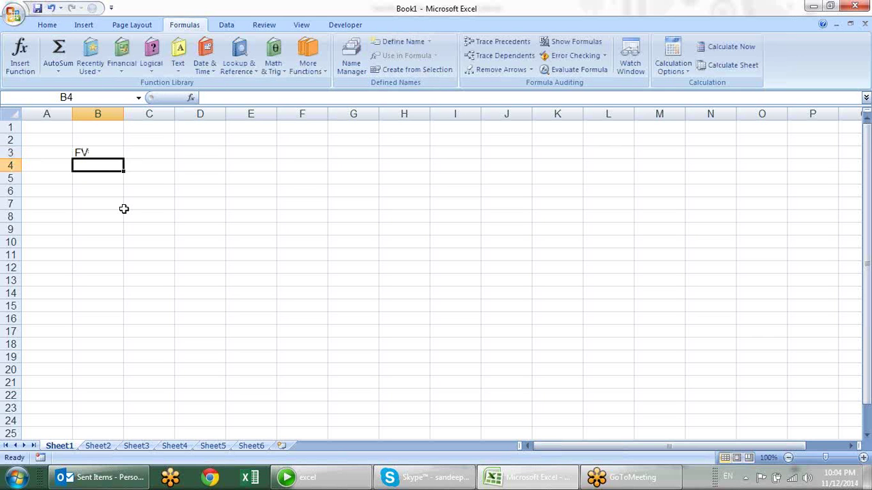
pyautogui.press('Up')
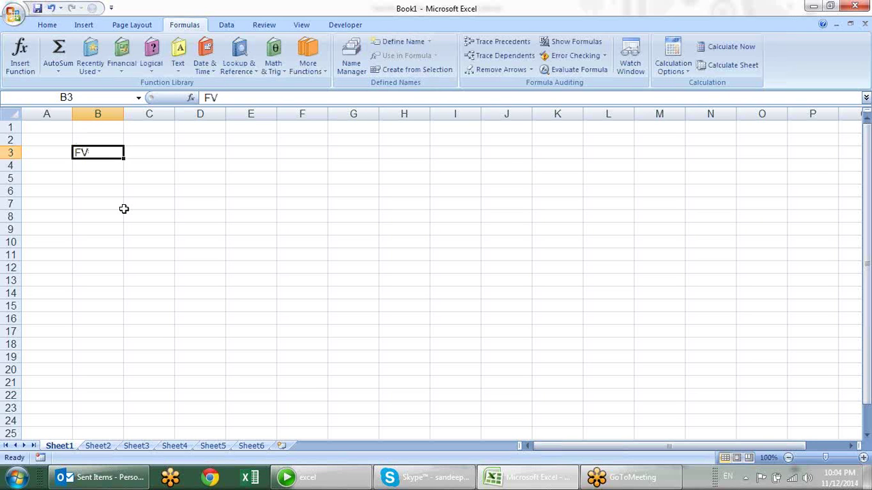
pyautogui.press('Up')
pyautogui.write('P')
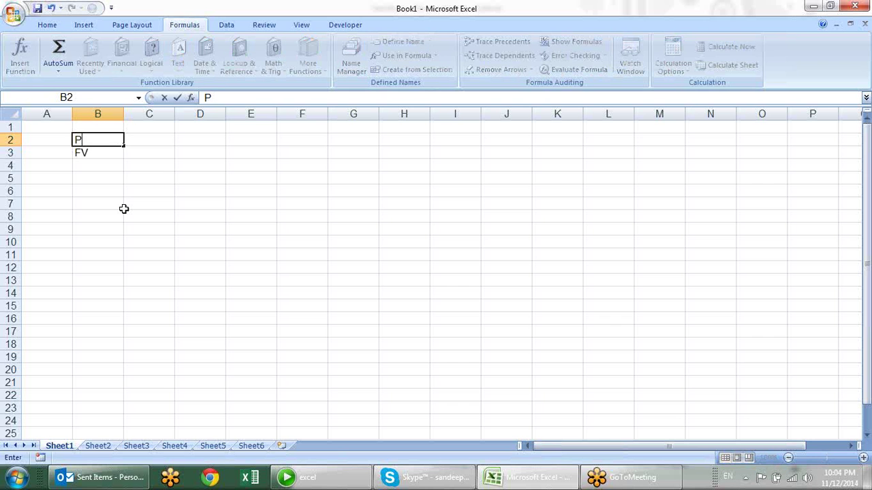
pyautogui.write('V')
pyautogui.press('Down')
pyautogui.press('Down')
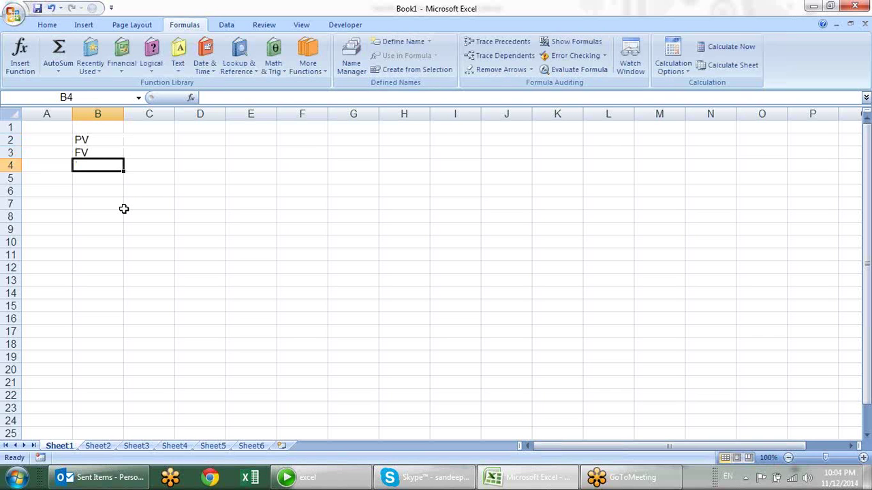
# Step: Label B4 as NPER and B5 as rate, fixing a stray typo
pyautogui.write('NPER')
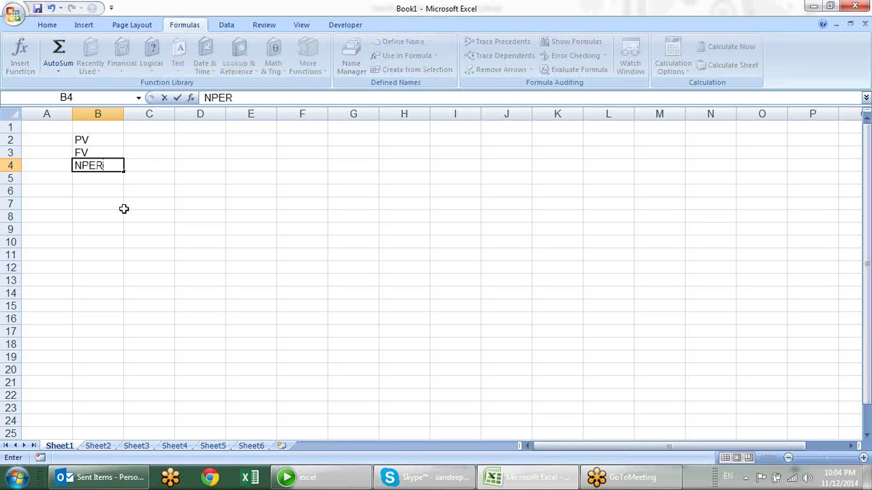
pyautogui.press('Return')
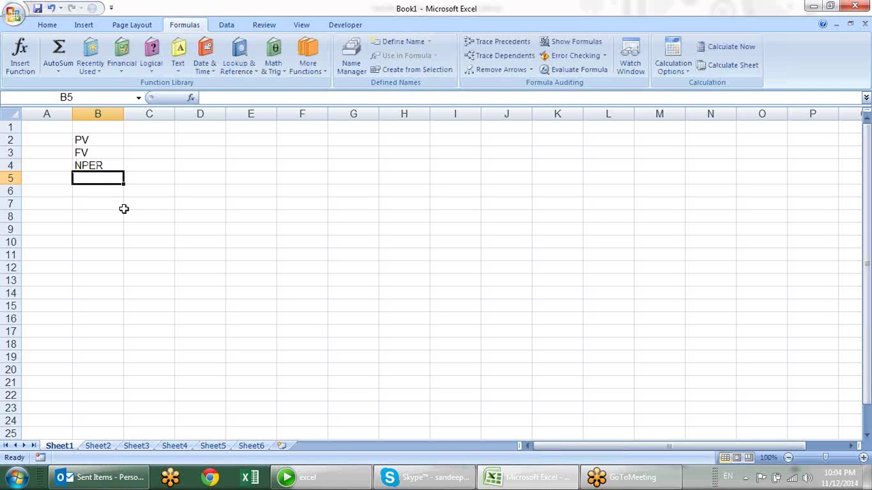
pyautogui.write('Pa')
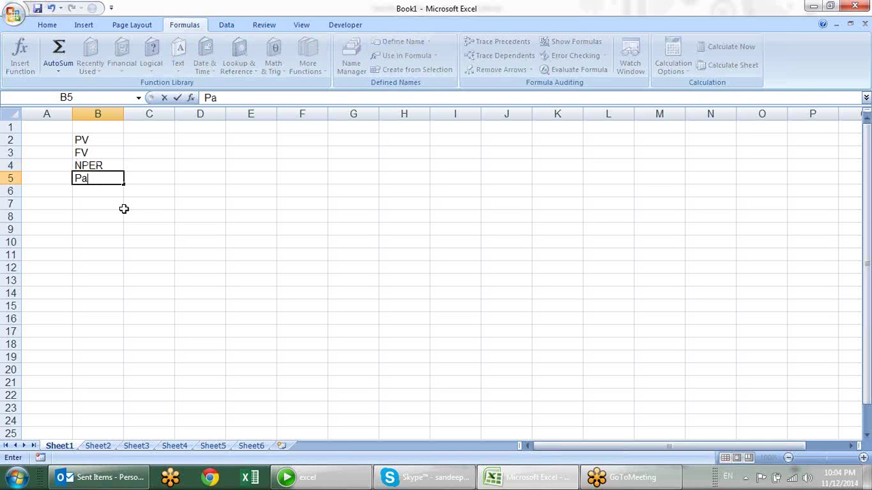
pyautogui.press('BackSpace')
pyautogui.press('BackSpace')
pyautogui.write('rate')
pyautogui.press('Return')
# Step: Discard the unfinished 'Term' entry in B6 and return to B5
pyautogui.write('Term')
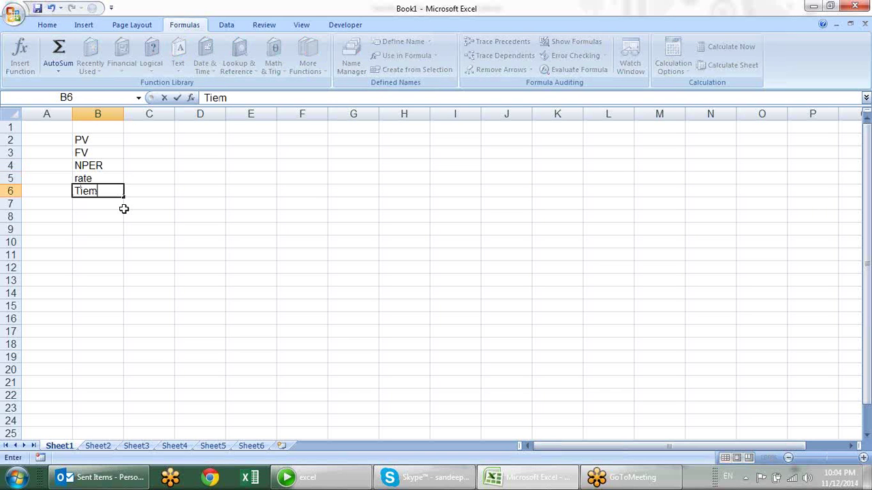
pyautogui.press('BackSpace')
pyautogui.press('BackSpace')
pyautogui.press('BackSpace')
pyautogui.write('i')
pyautogui.press('BackSpace')
pyautogui.press('BackSpace')
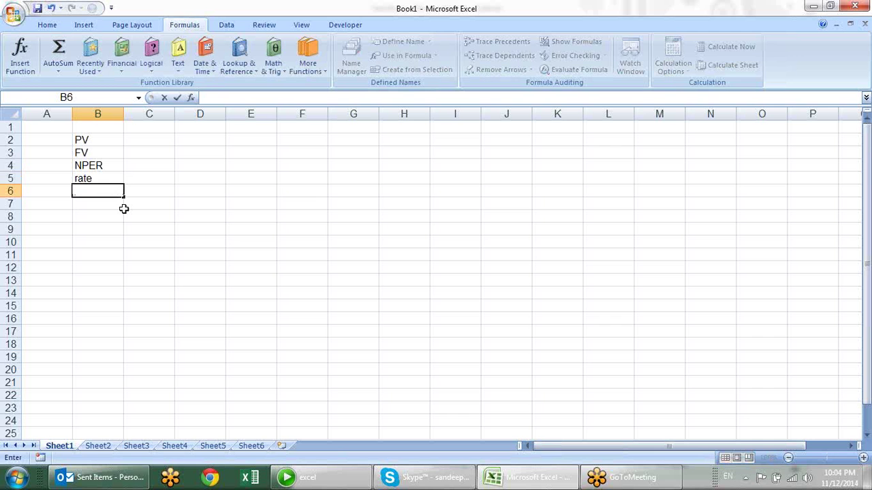
pyautogui.press('Escape')
pyautogui.press('Up')
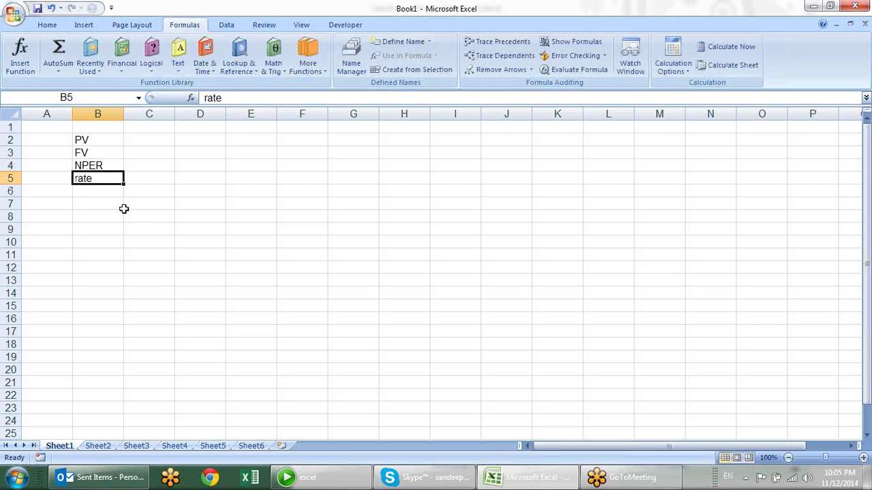
pyautogui.press('Up')
pyautogui.press('Up')
pyautogui.press('Up')
pyautogui.press('Down')
pyautogui.press('Down')
pyautogui.press('Down')
pyautogui.press('Down')
pyautogui.press('Down')
# Step: Enter the label PV in B7 with the value 50000 in C7
pyautogui.write('=')
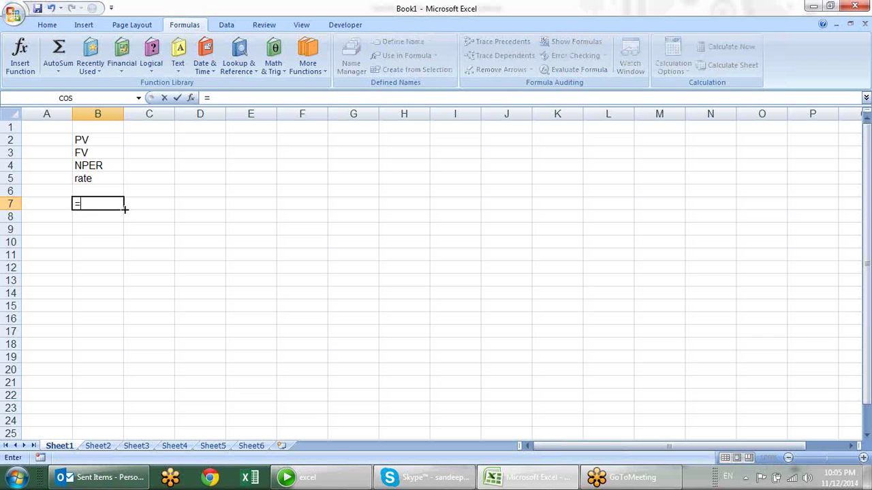
pyautogui.press('Escape')
pyautogui.write('PV')
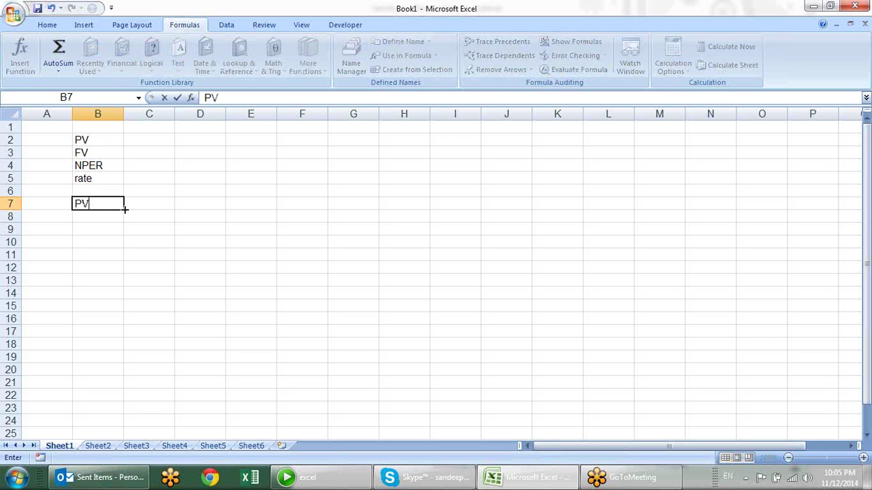
pyautogui.press('Tab')
pyautogui.write('5')
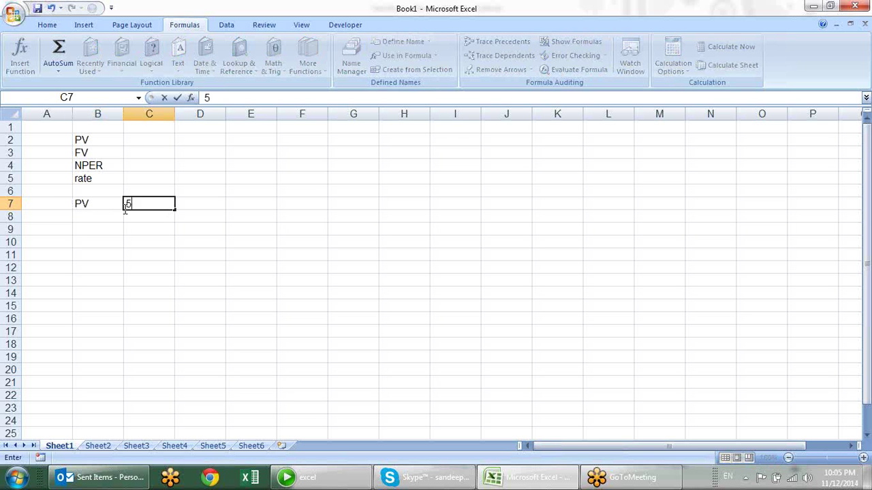
pyautogui.write('0000')
pyautogui.press('Return')
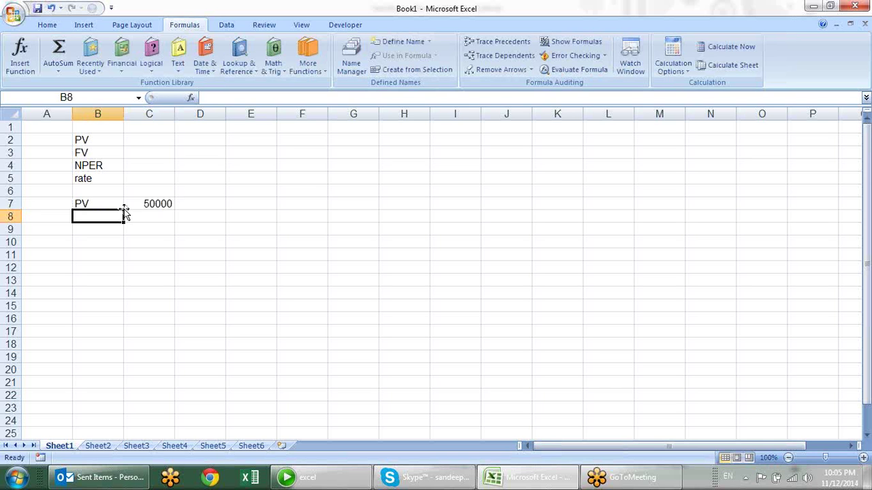
# Step: Label B8 RATE and enter 10% in C8, replacing a mistyped 16%
pyautogui.write('RATE')
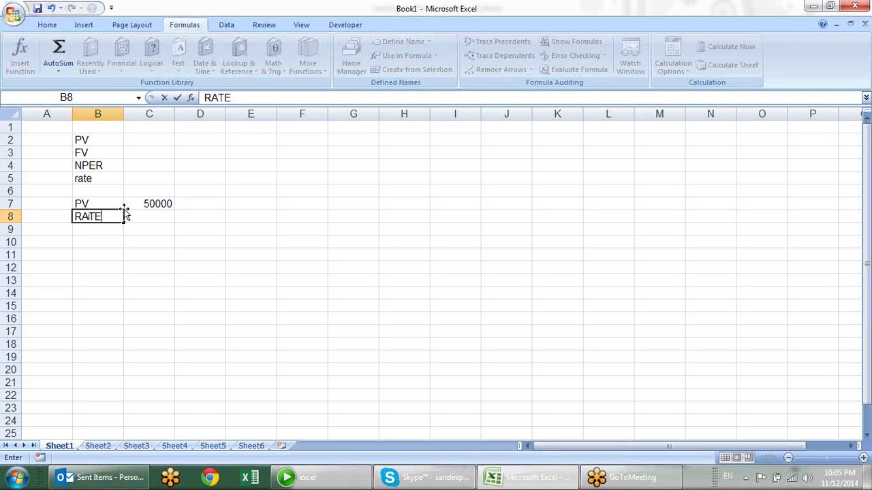
pyautogui.press('Tab')
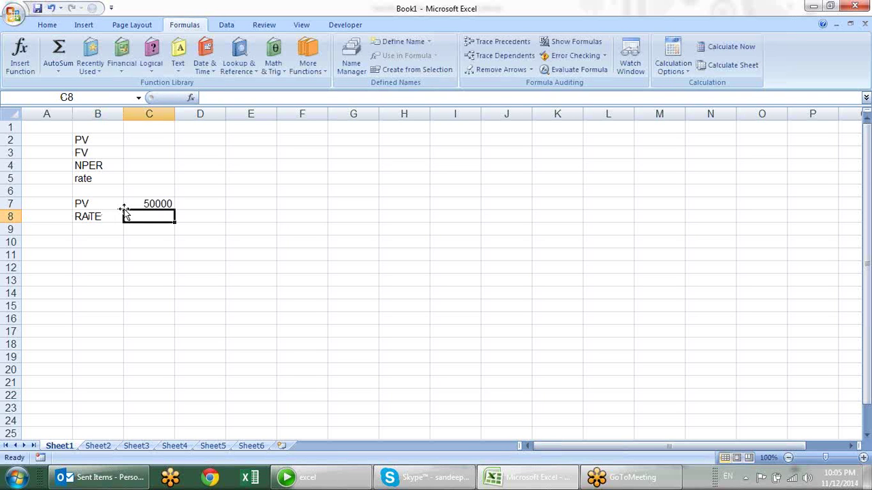
pyautogui.write('16%')
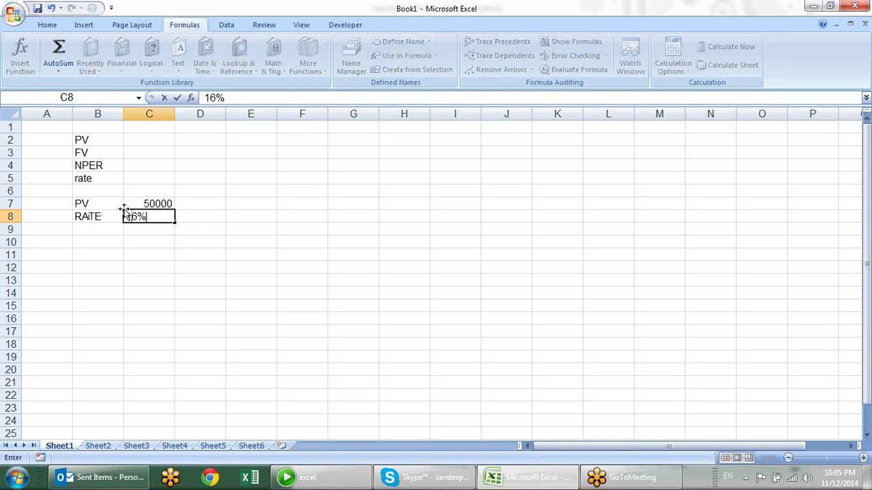
pyautogui.press('Escape')
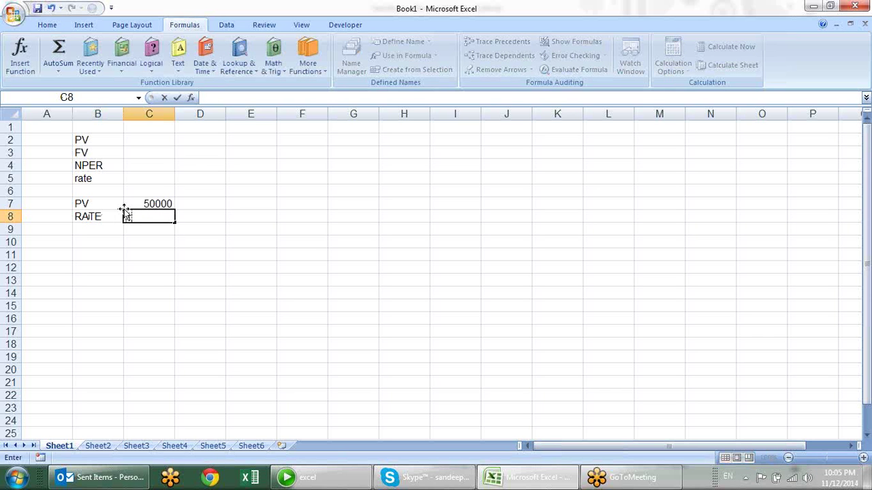
pyautogui.write('10%')
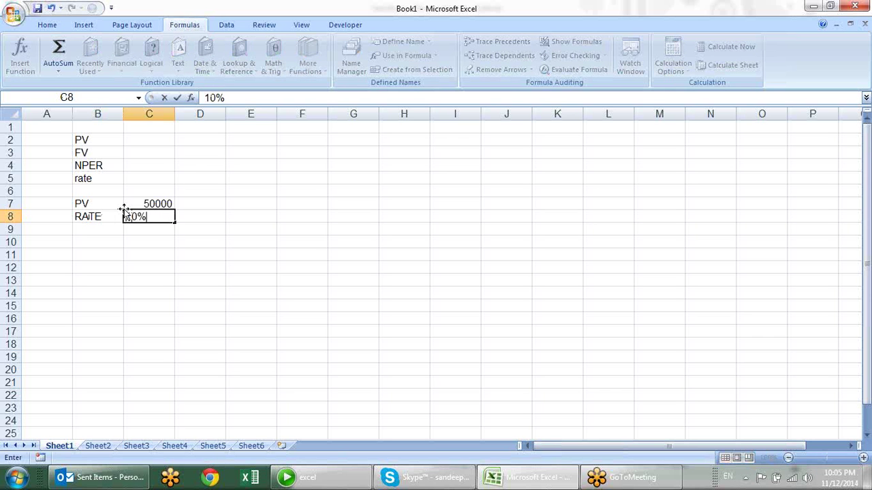
pyautogui.press('Return')
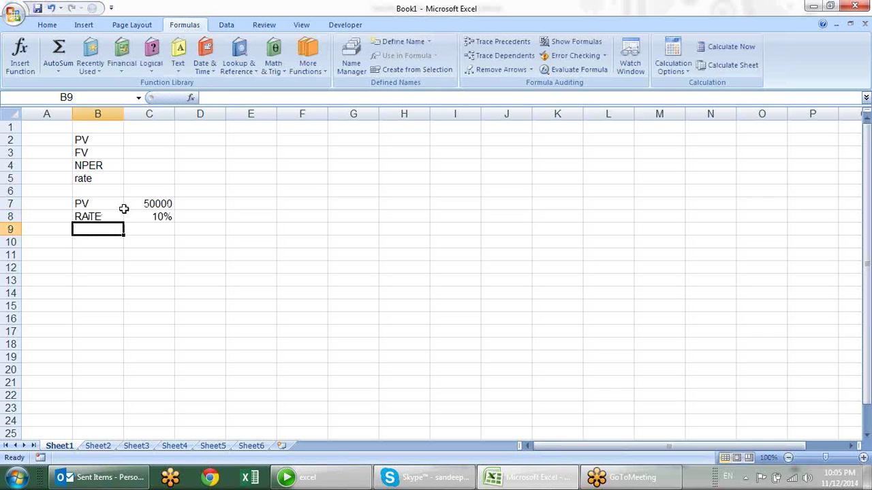
# Step: Add Time = 5 in B9:C9 and the FV label in B10
pyautogui.write('Time')
pyautogui.press('Tab')
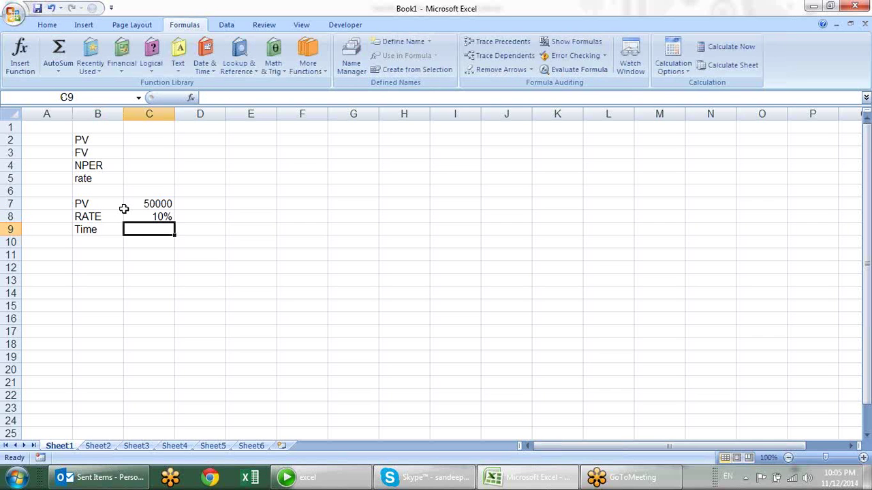
pyautogui.write('5')
pyautogui.press('Return')
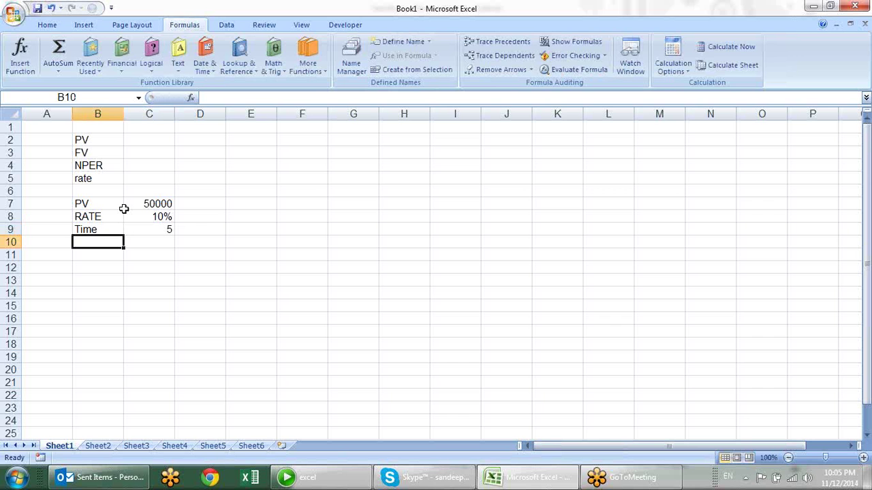
pyautogui.write('F')
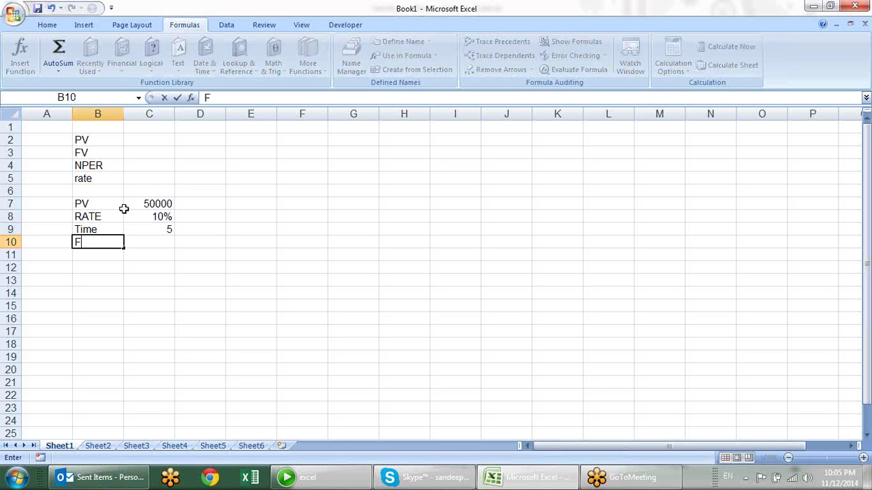
pyautogui.write('V')
pyautogui.press('Tab')
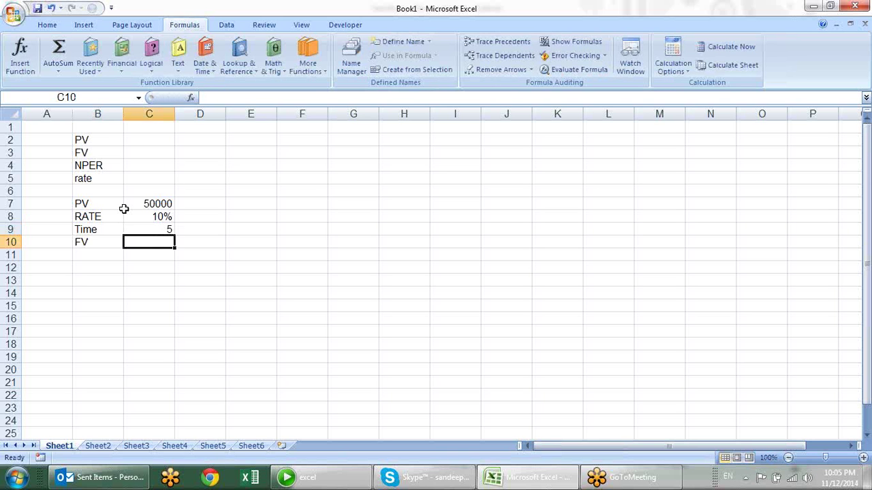
# Step: Enter =FV(C8/12,C9*12,0,C7) in C10, returning ($82,265.45)
pyautogui.write('=fv')
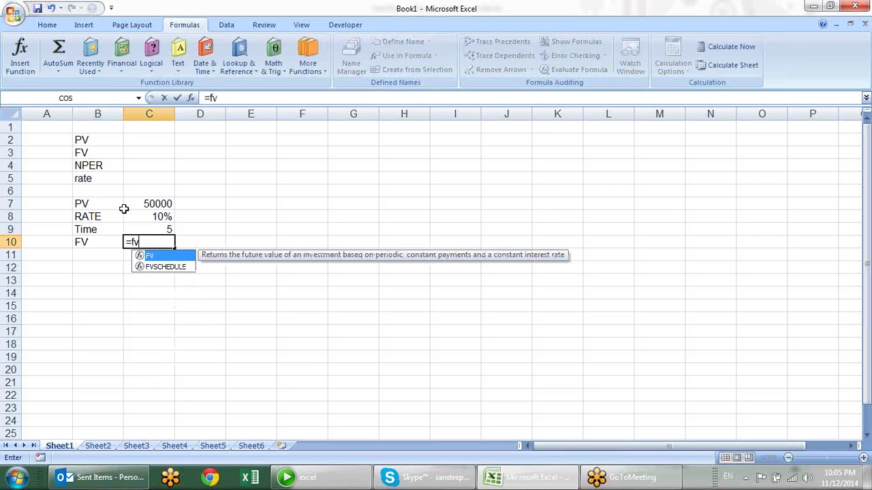
pyautogui.press('Tab')
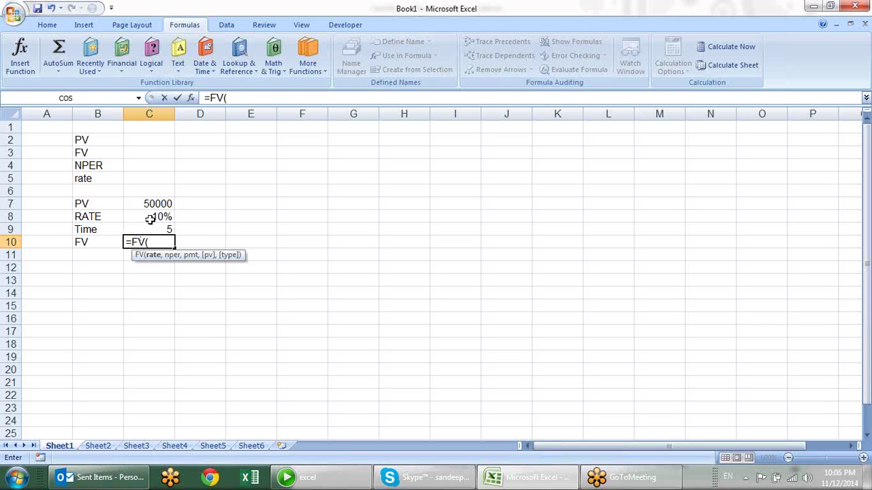
pyautogui.click(150, 219)
pyautogui.write('/')
pyautogui.write('12')
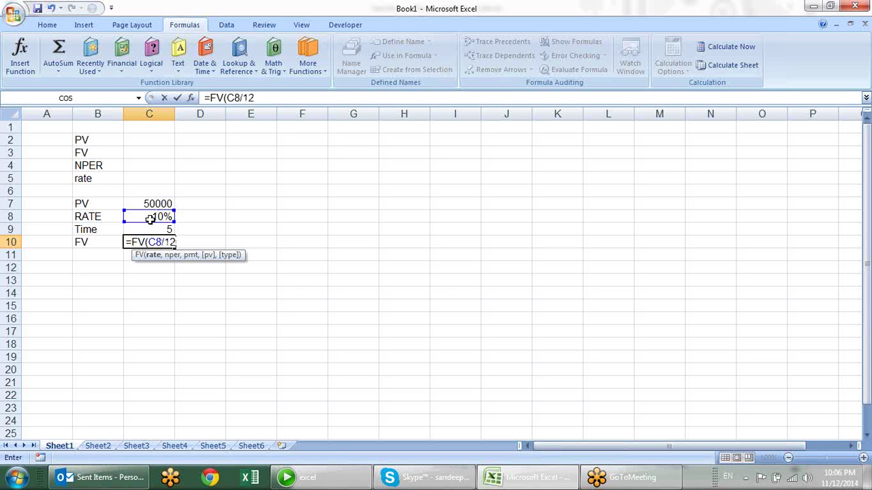
pyautogui.write(',')
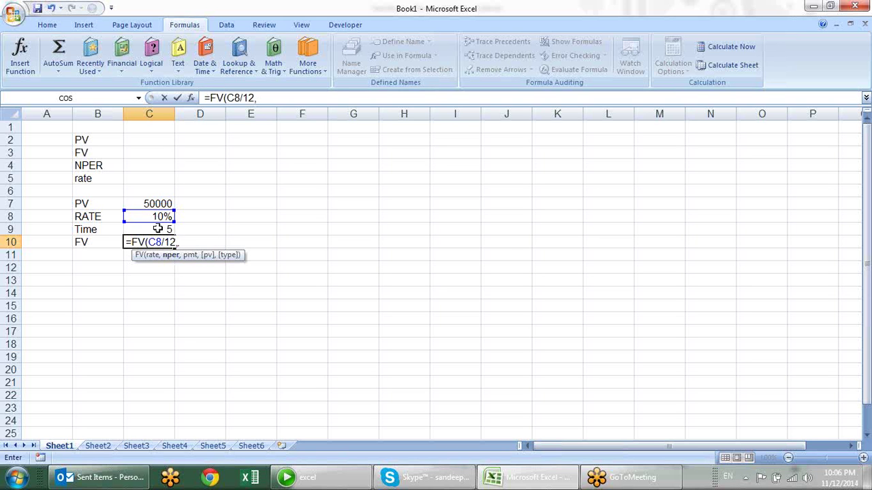
pyautogui.click(157, 229)
pyautogui.write('12')
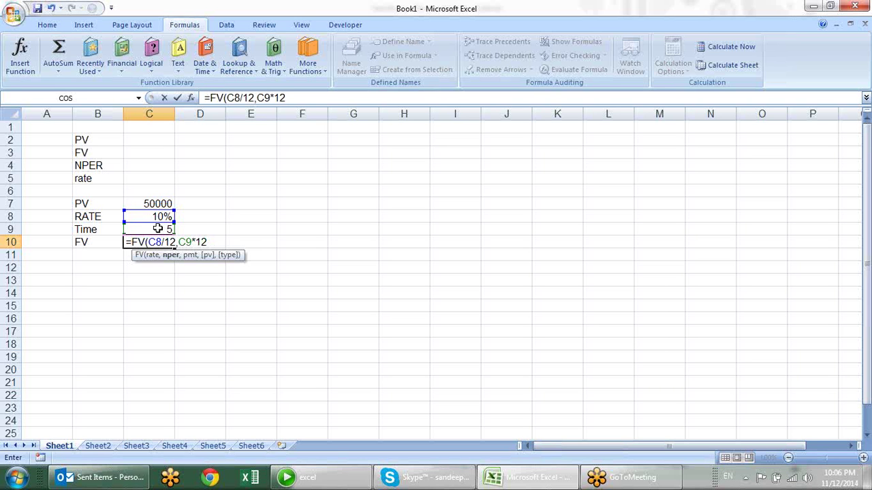
pyautogui.write(',')
pyautogui.write('0')
pyautogui.write(',')
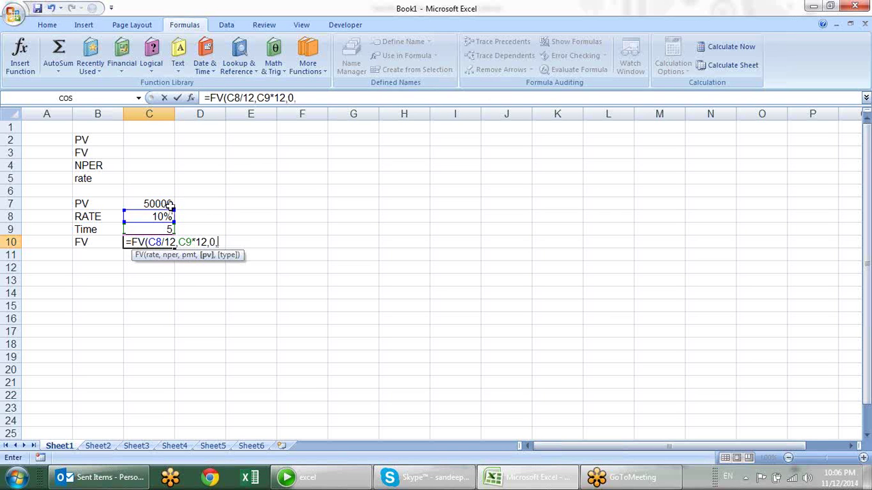
pyautogui.click(168, 201)
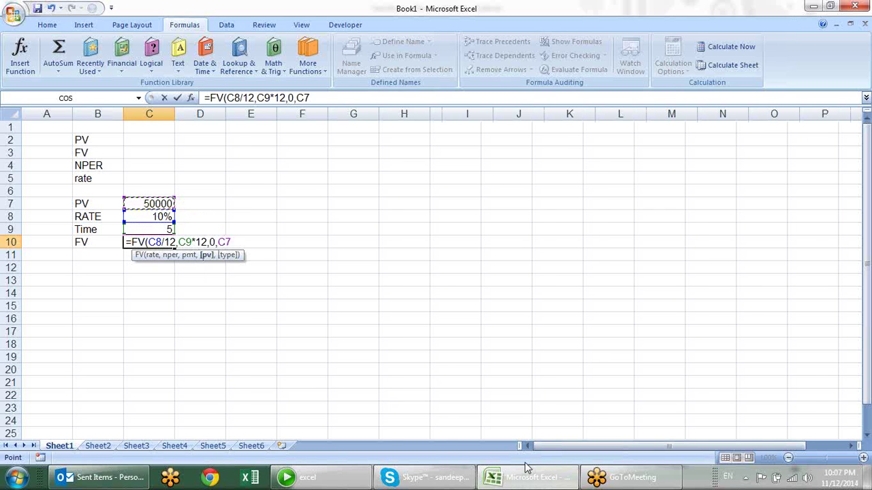
pyautogui.press('Return')
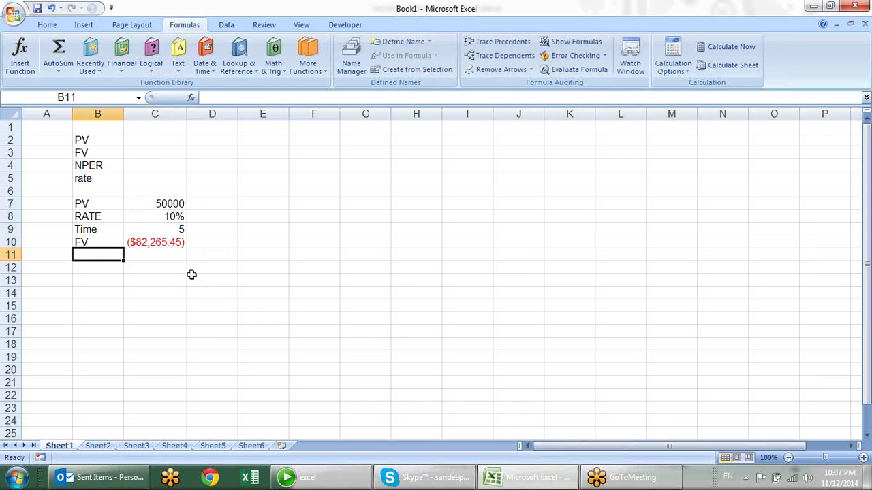
pyautogui.click(171, 239)
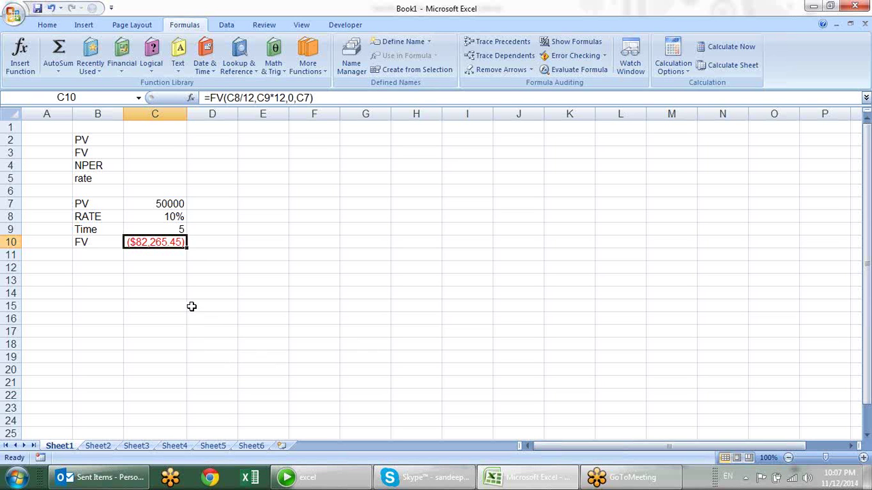
pyautogui.press('Right')
pyautogui.write('=')
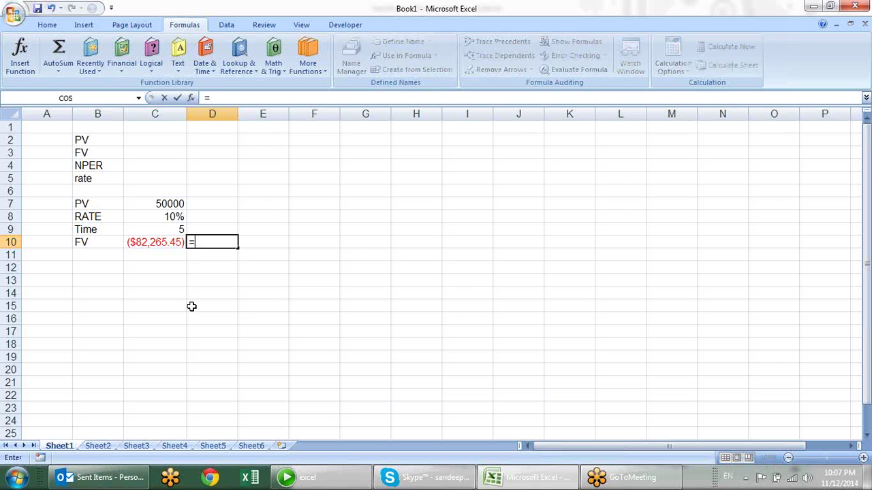
pyautogui.write('abs')
pyautogui.press('Tab')
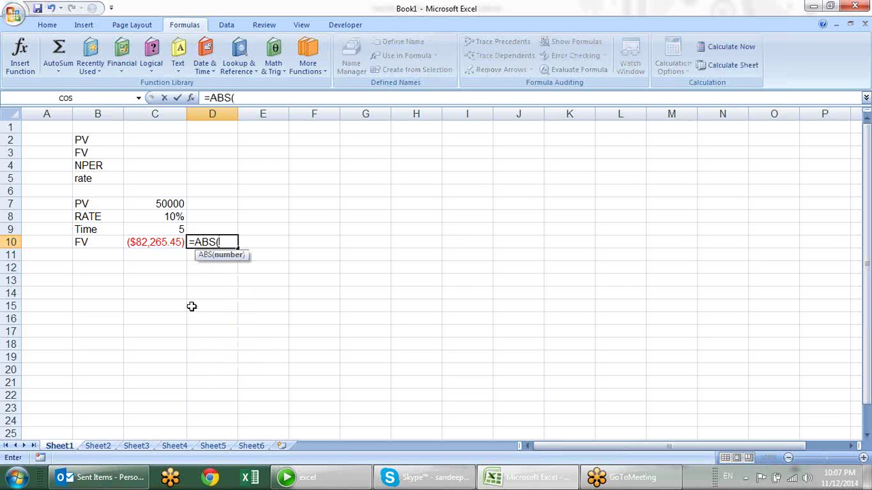
pyautogui.press('Left')
pyautogui.press('Return')
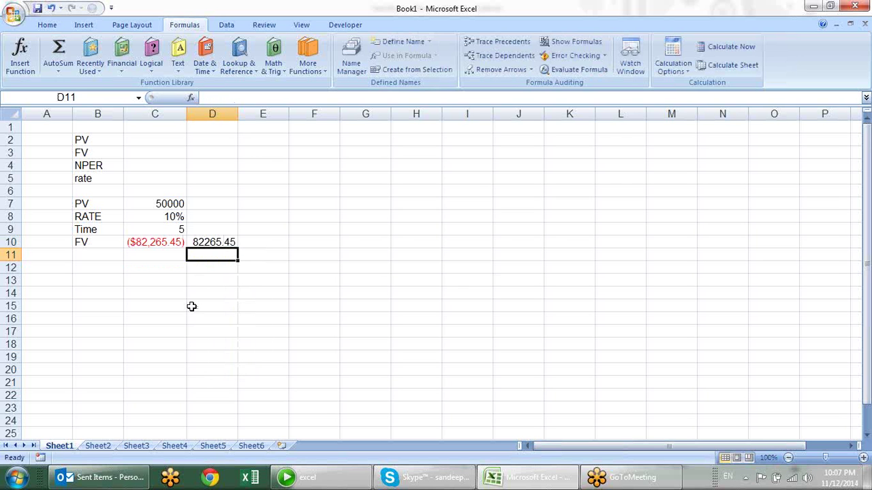
pyautogui.press('Up')
pyautogui.press('Delete')
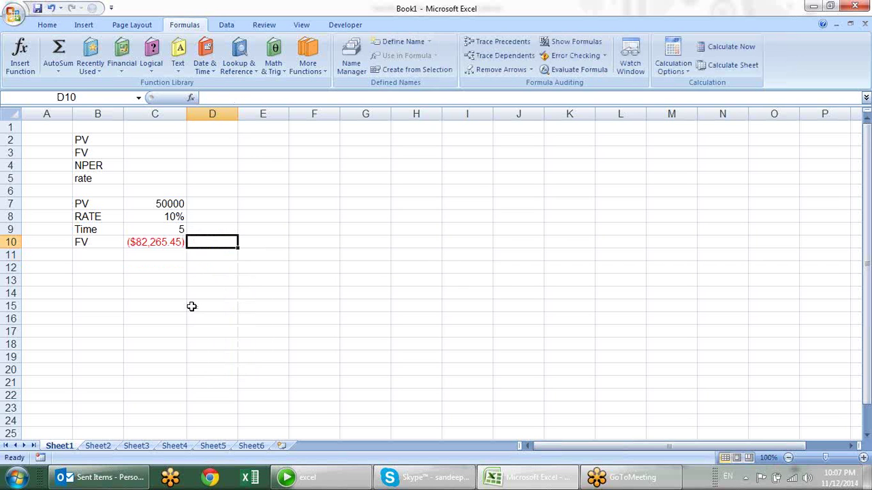
pyautogui.press('Left')
pyautogui.press('Down')
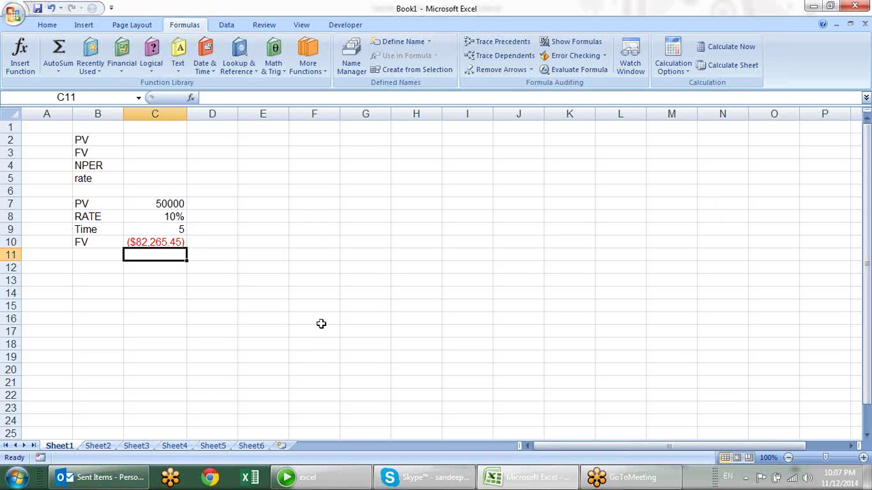
pyautogui.click(283, 207)
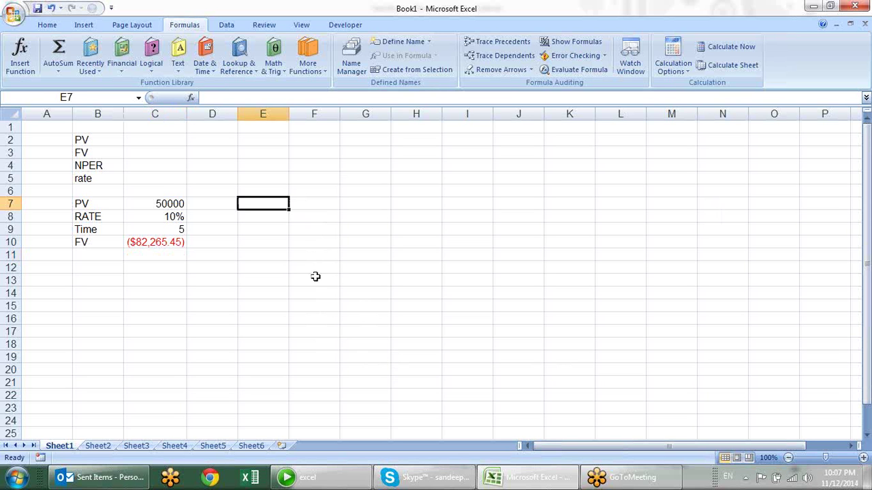
# Step: Copy the PV, RATE and Time rows to a second block starting at E7
pyautogui.moveTo(104, 204); pyautogui.dragTo(144, 226)
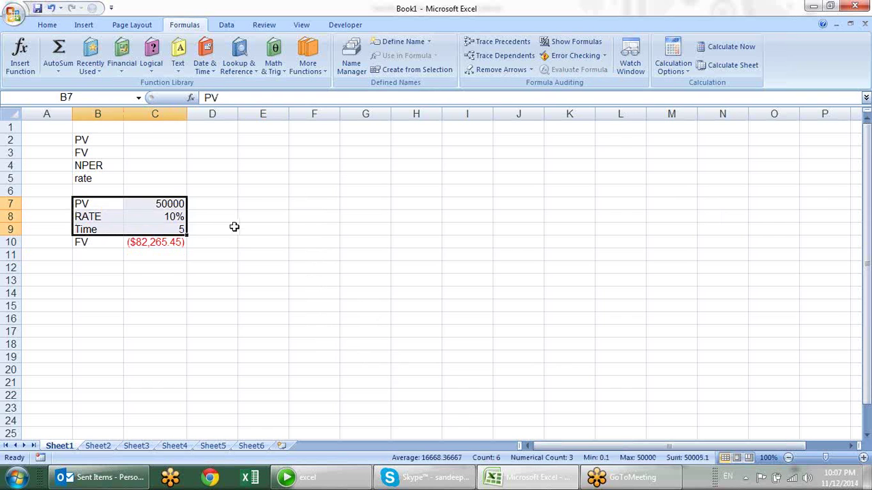
pyautogui.hotkey('ctrl', 'c')
pyautogui.click(276, 203)
pyautogui.hotkey('ctrl', 'v')
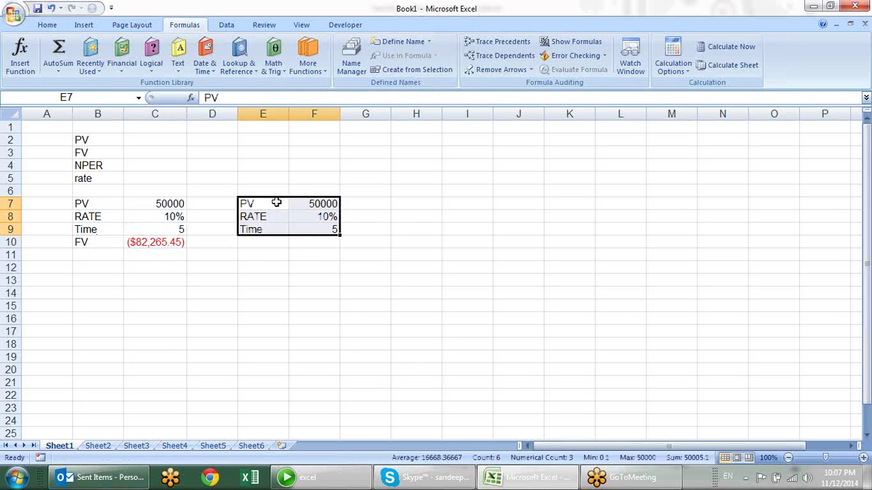
pyautogui.press('Return')
# Step: Relabel E7 as FV and set F7 to 10000
pyautogui.write('FV')
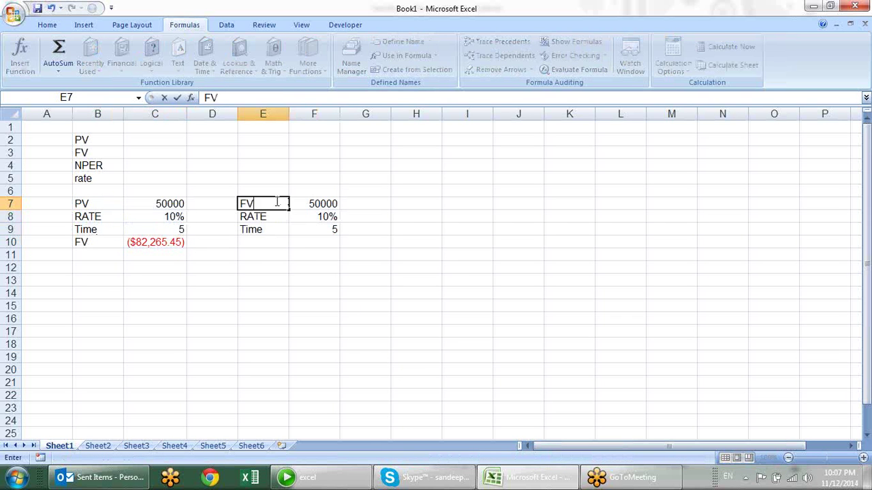
pyautogui.press('Tab')
pyautogui.write('1000')
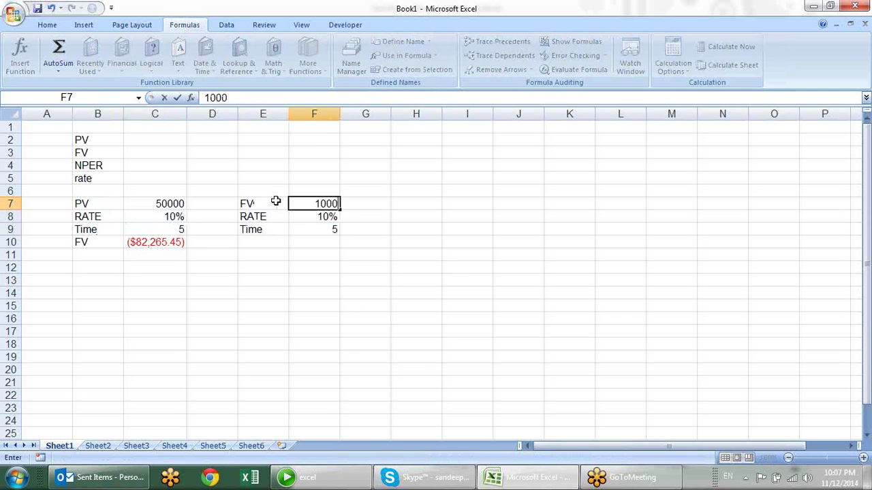
pyautogui.press('Tab')
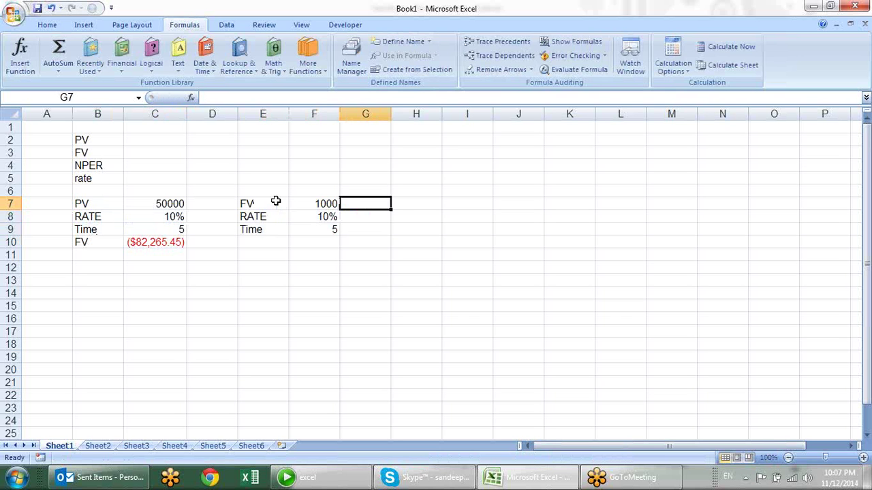
pyautogui.press('Left')
pyautogui.press('F2')
pyautogui.write('0')
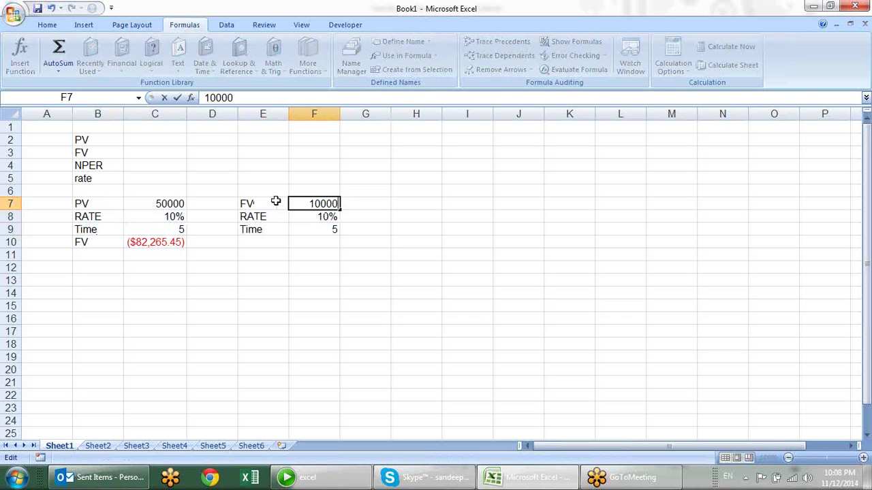
pyautogui.press('Return')
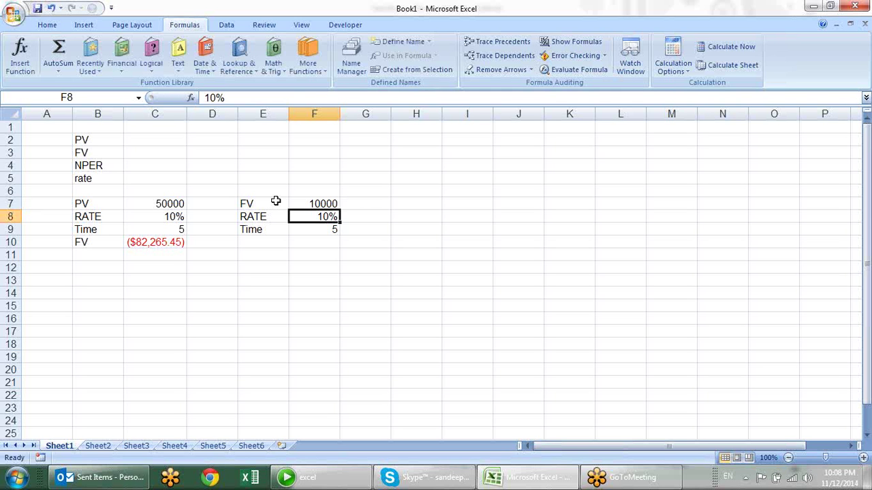
# Step: Label E10 as PV, raise F7 to 100000, and begin =pv in F10
pyautogui.click(270, 230)
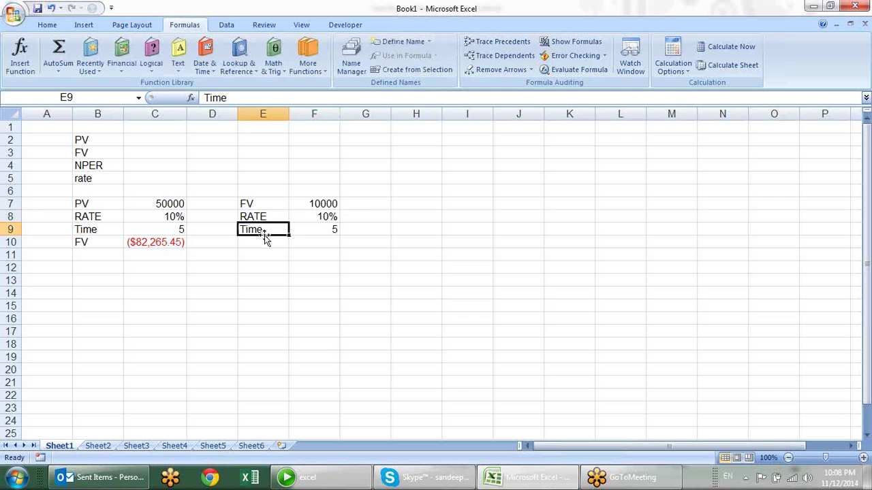
pyautogui.click(260, 243)
pyautogui.write('PV')
pyautogui.press('Tab')
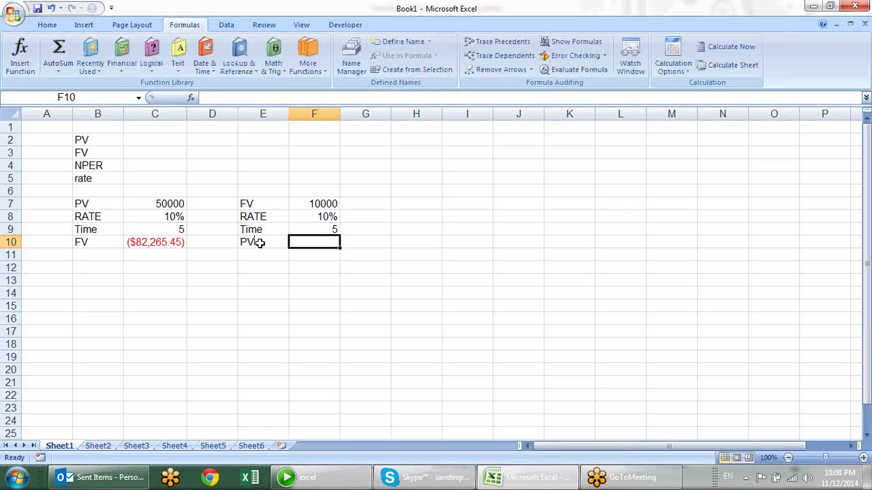
pyautogui.press('Up')
pyautogui.press('Up')
pyautogui.press('Up')
pyautogui.press('F2')
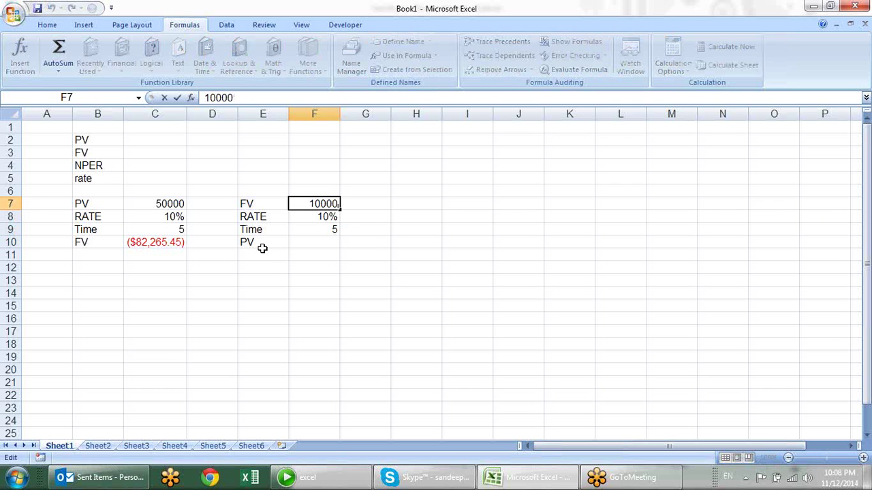
pyautogui.write('0')
pyautogui.press('Return')
pyautogui.press('Down')
pyautogui.press('Down')
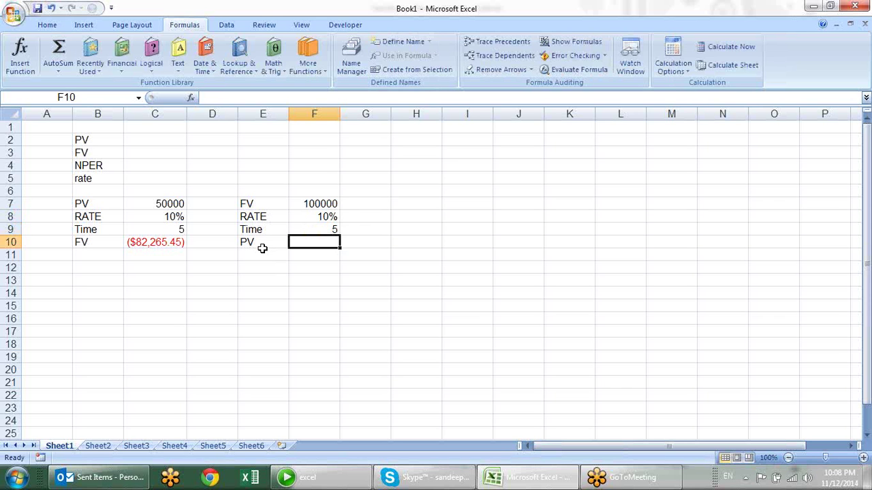
pyautogui.write('=')
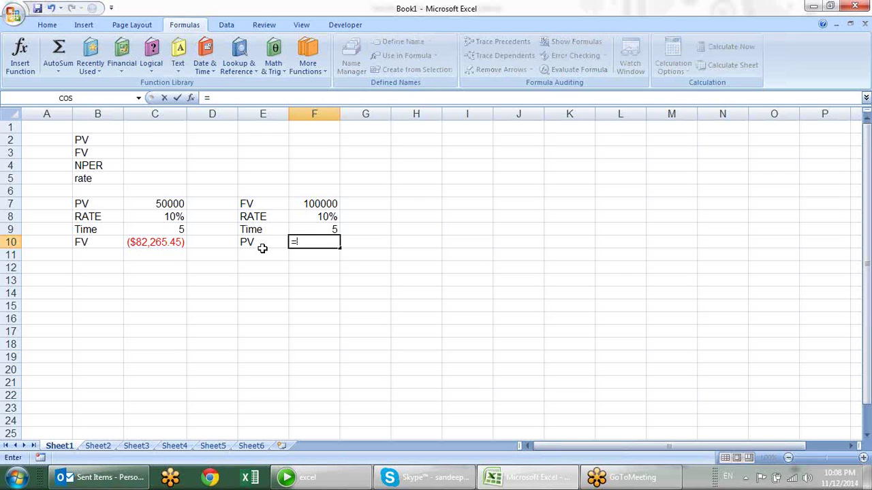
pyautogui.write('pv')
# Step: Complete =PV(F8/12,F9*12,0,F7) in F10, returning ($60,776.86), and check F7
pyautogui.press('Tab')
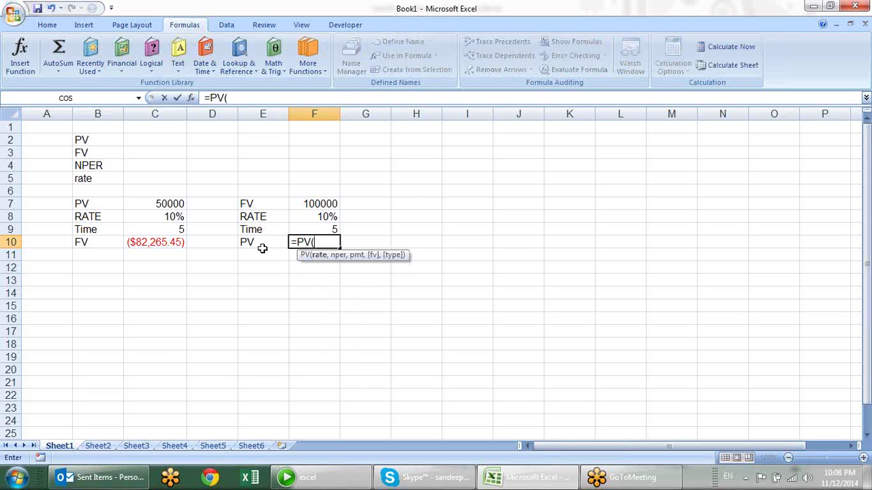
pyautogui.click(327, 216)
pyautogui.write('/12')
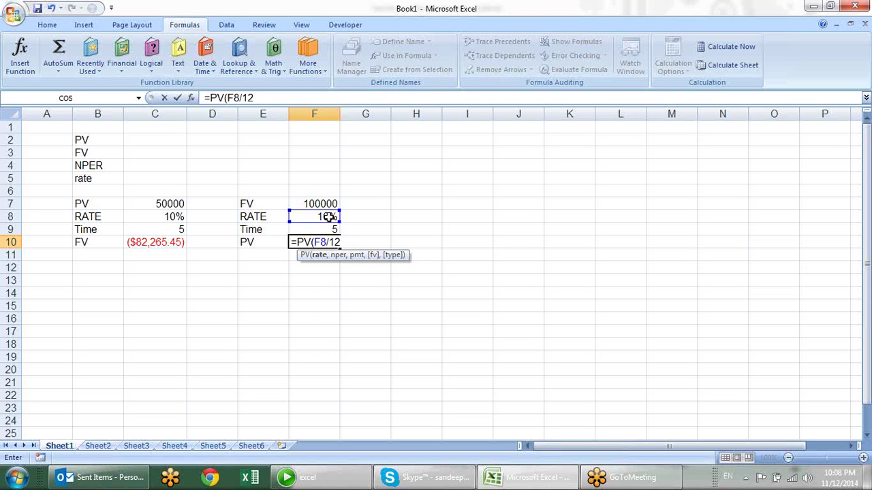
pyautogui.write(',')
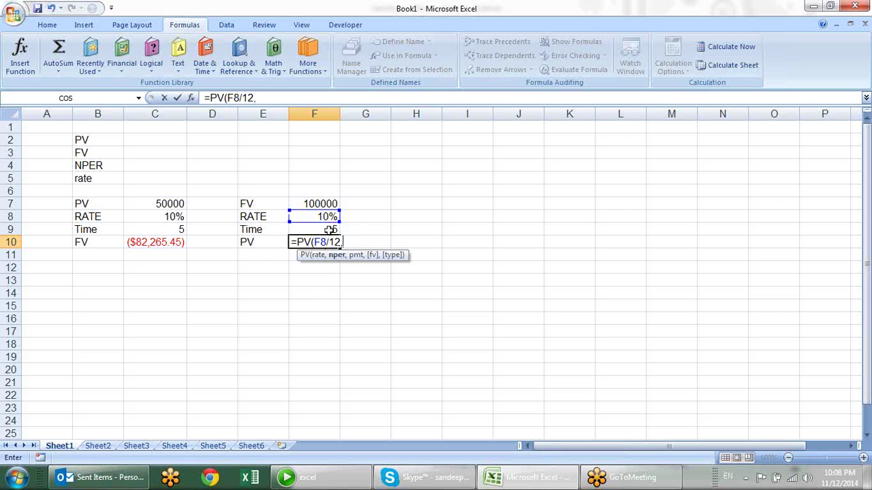
pyautogui.click(329, 230)
pyautogui.write('*12')
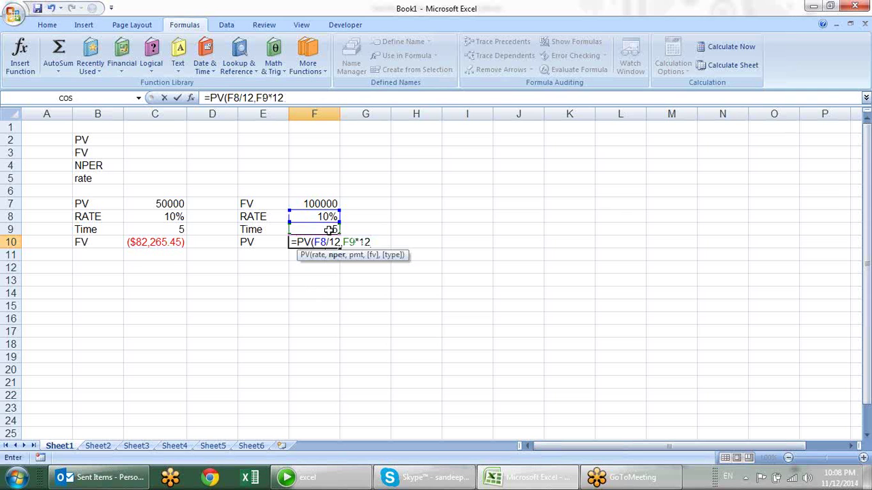
pyautogui.write(',')
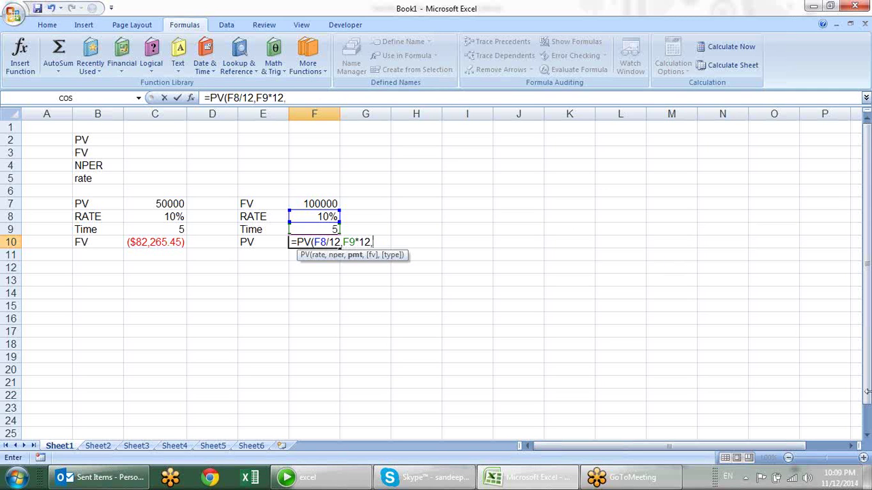
pyautogui.write('0,')
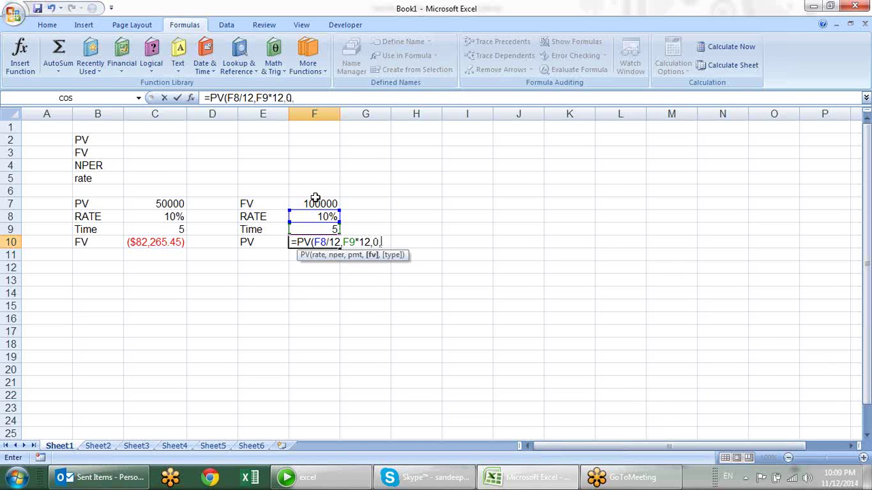
pyautogui.click(314, 203)
pyautogui.press('Return')
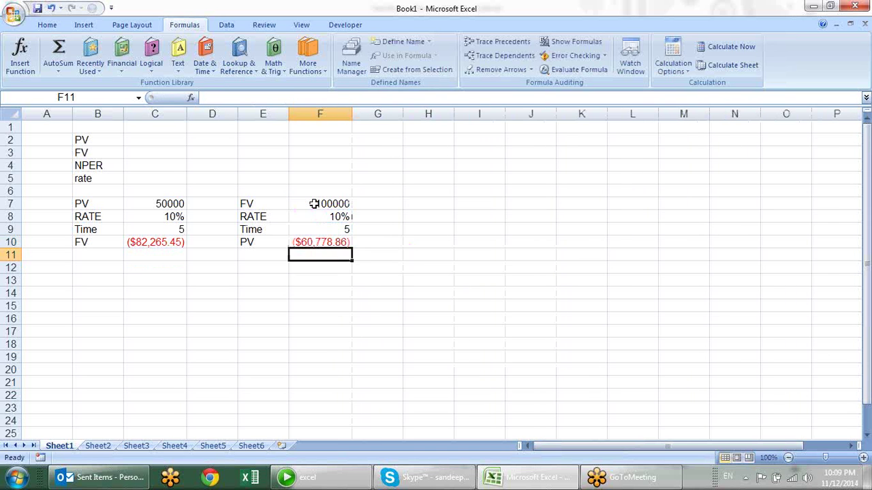
pyautogui.click(342, 242)
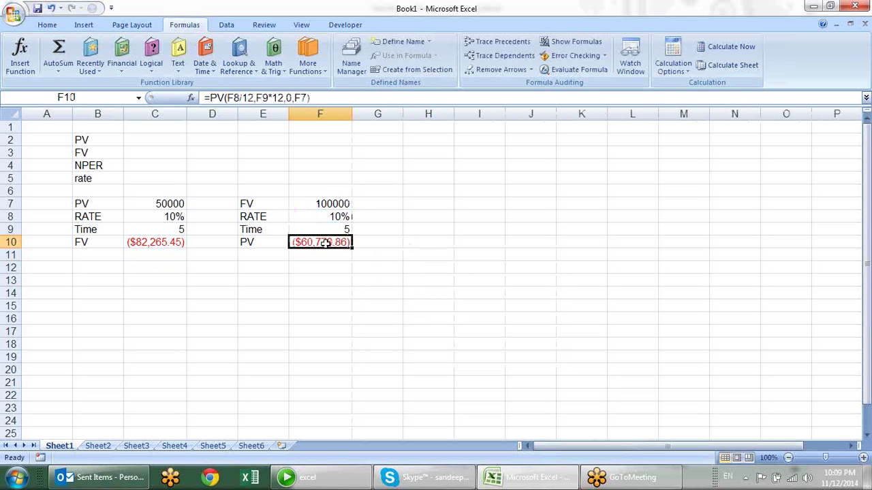
pyautogui.click(332, 206)
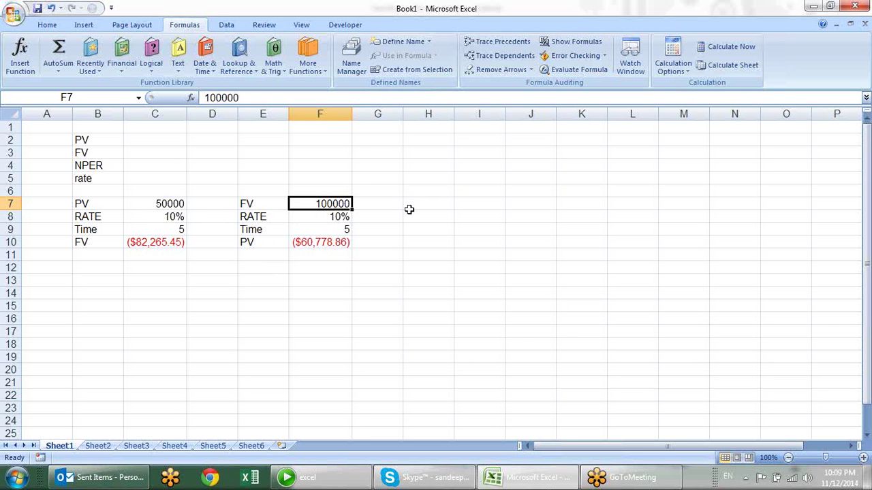
pyautogui.click(160, 261)
pyautogui.click(129, 268)
pyautogui.hotkey('shift', 'Down')
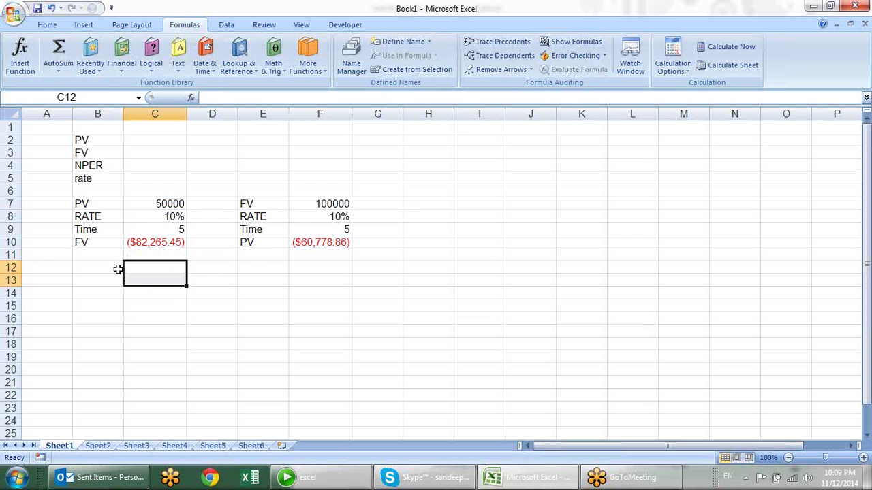
pyautogui.click(118, 269)
pyautogui.write('=ra')
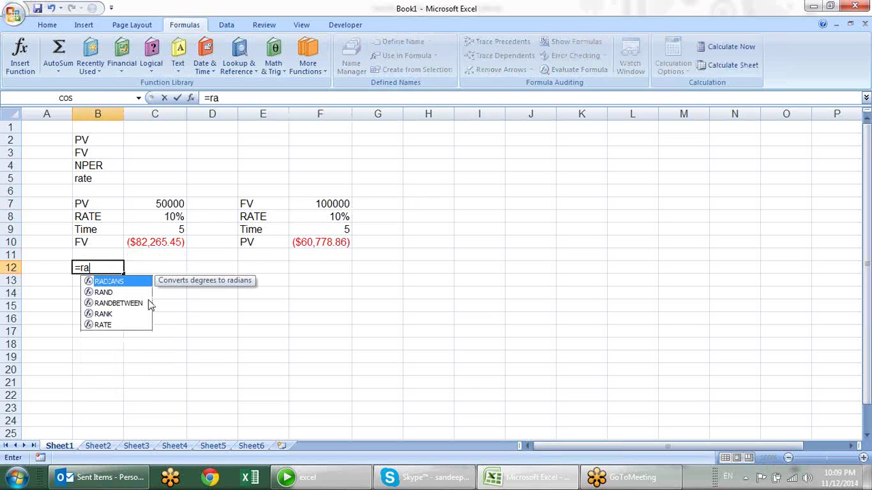
pyautogui.press('Down')
pyautogui.press('Down')
pyautogui.press('Down')
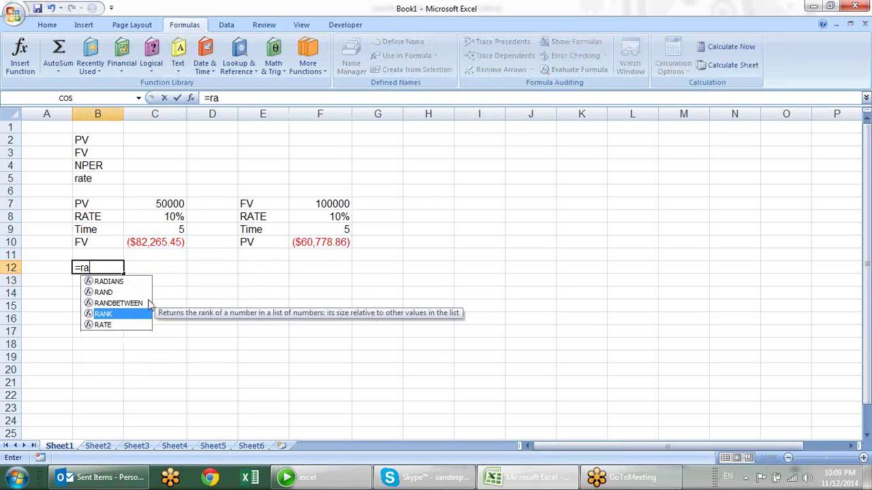
pyautogui.press('Down')
pyautogui.press('Tab')
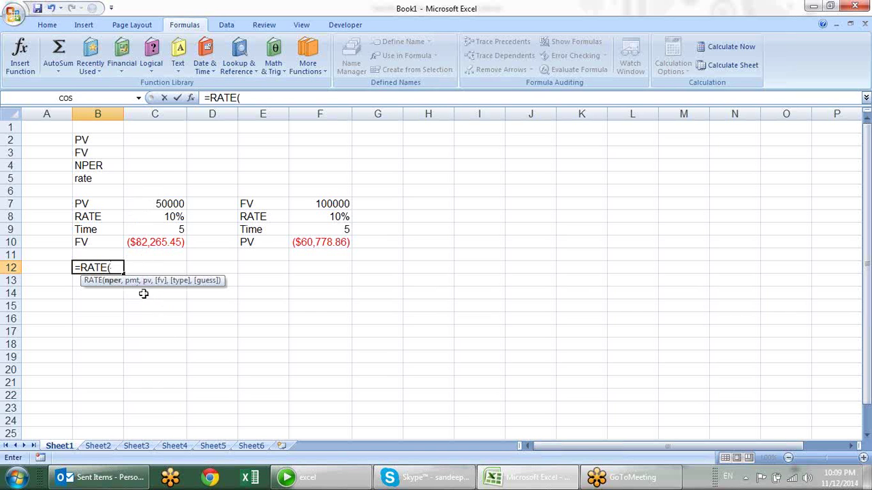
pyautogui.press('Escape')
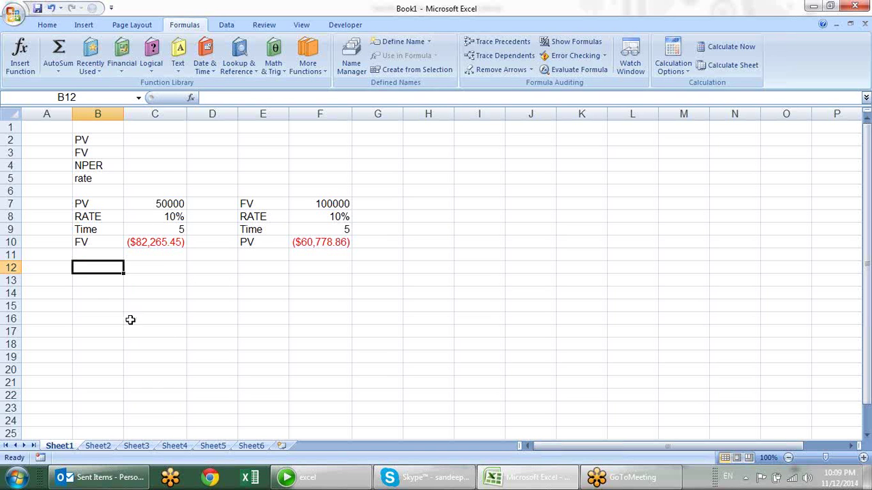
pyautogui.write('=ra')
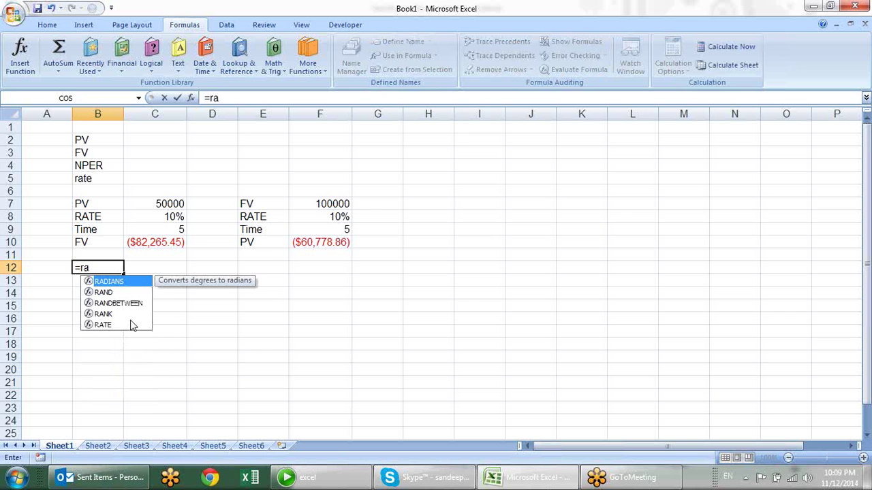
pyautogui.press('Down')
pyautogui.press('Down')
pyautogui.press('Down')
pyautogui.press('Down')
pyautogui.press('Tab')
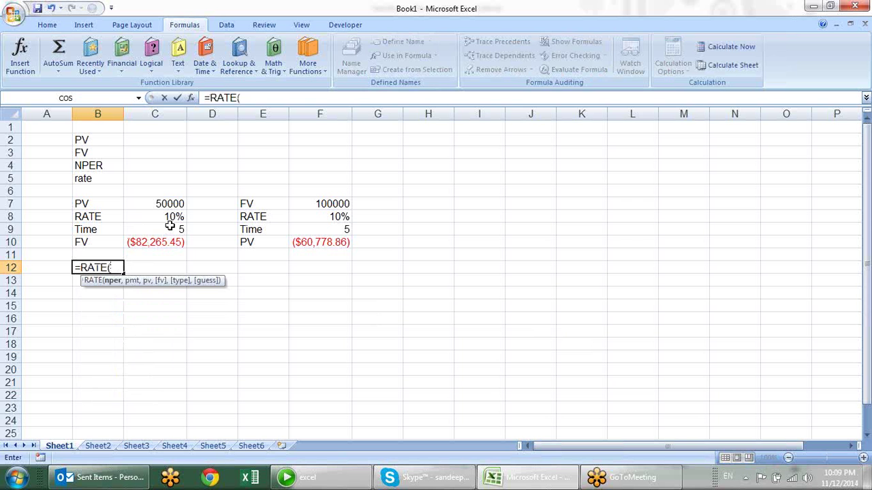
pyautogui.click(169, 230)
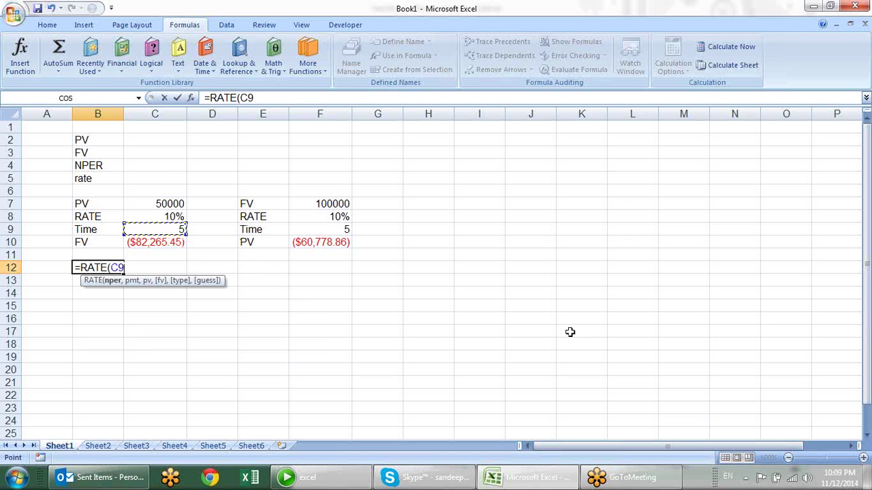
pyautogui.write('*')
pyautogui.write('12,')
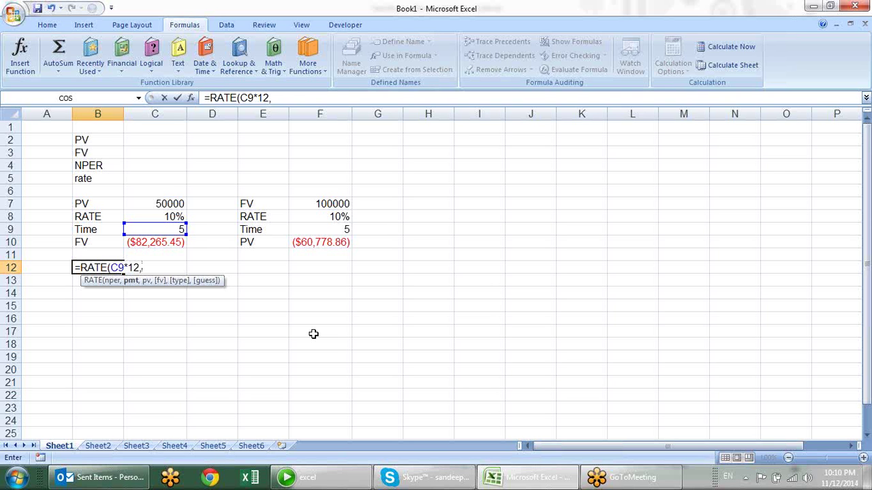
pyautogui.press('Escape')
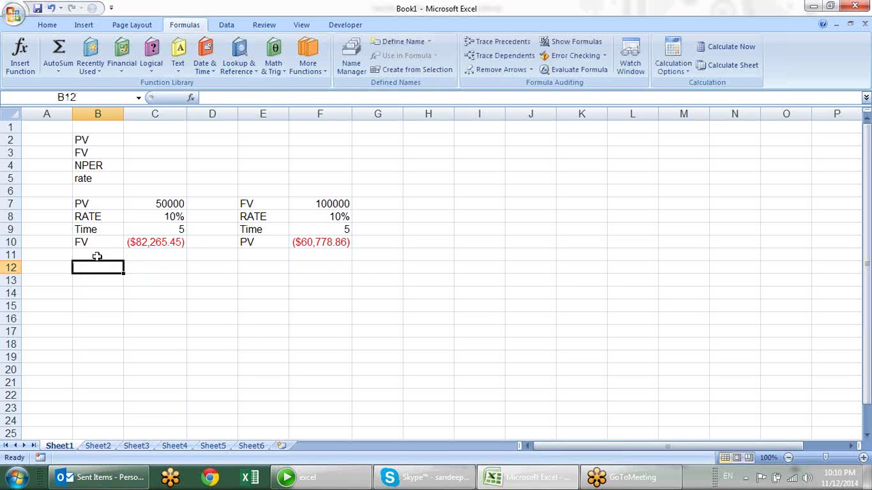
pyautogui.click(101, 253)
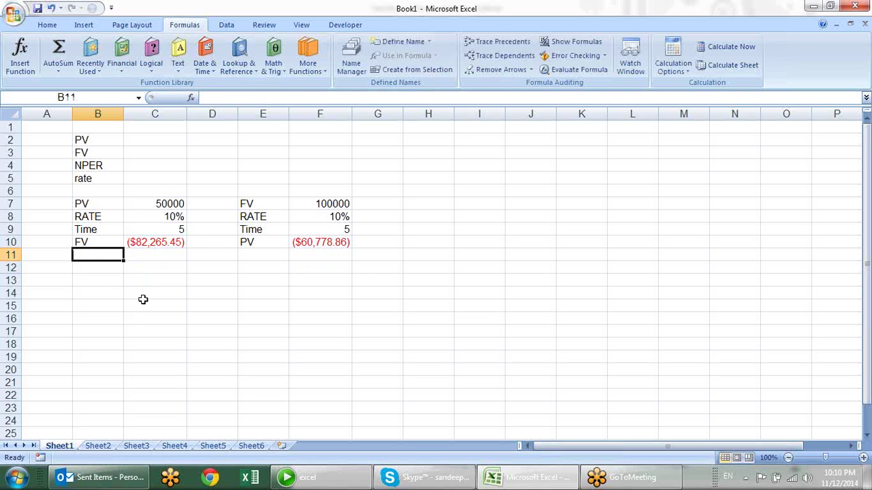
# Step: Label B11 as pmt
pyautogui.write('=pm')
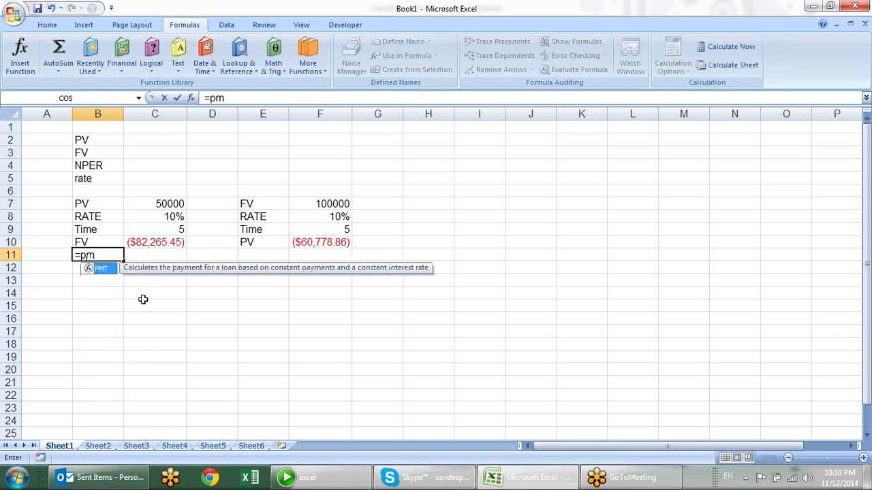
pyautogui.press('Escape')
pyautogui.press('Escape')
pyautogui.write('pmt')
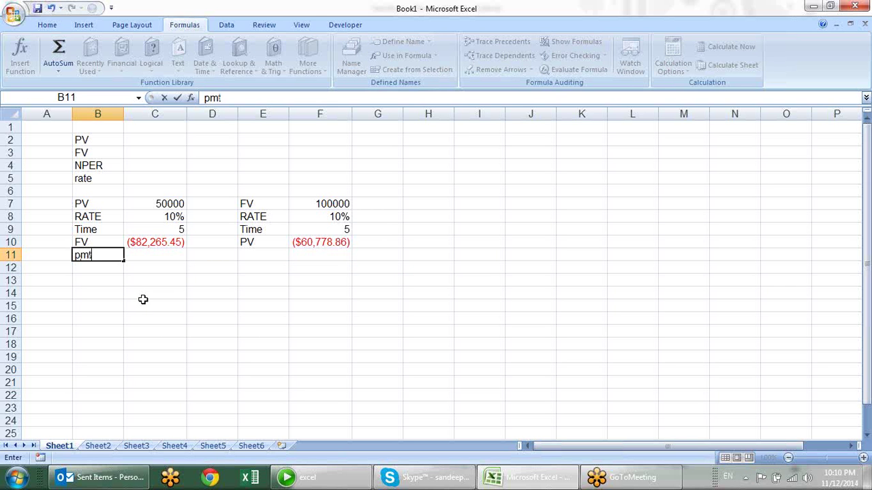
pyautogui.press('Tab')
# Step: Enter =PMT(C8/12,C9*12,C7) in C11, giving ($1,062.35), and compare it with C10
pyautogui.write('=p')
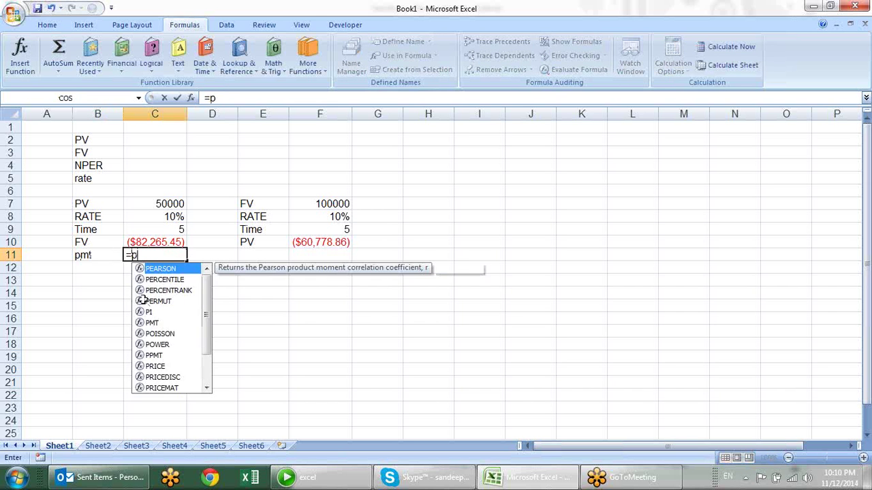
pyautogui.write('mt')
pyautogui.press('Tab')
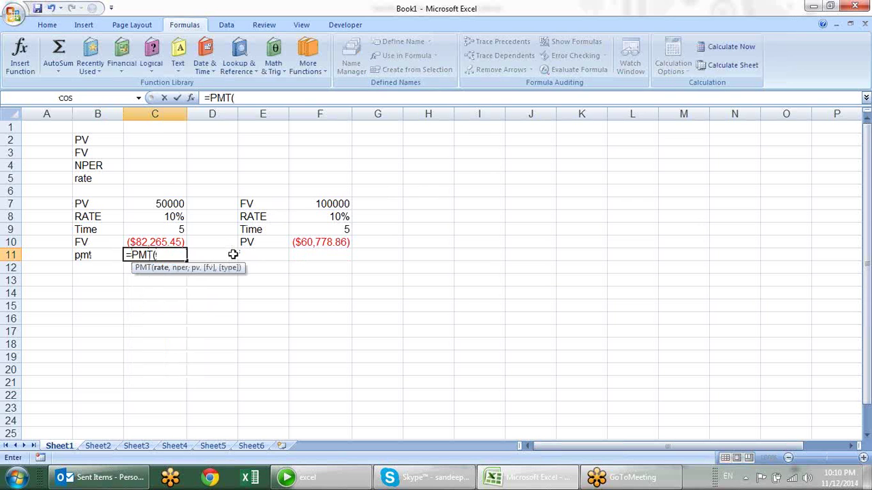
pyautogui.click(173, 217)
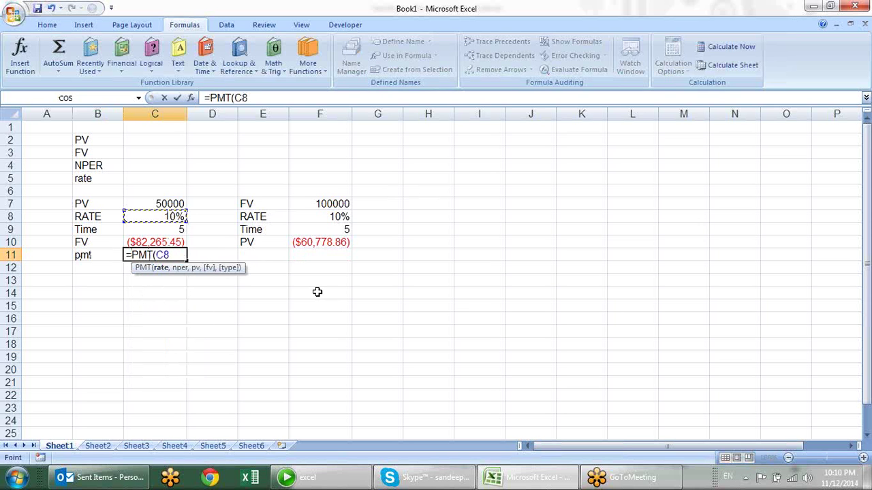
pyautogui.write('/1')
pyautogui.write('2,')
pyautogui.click(177, 230)
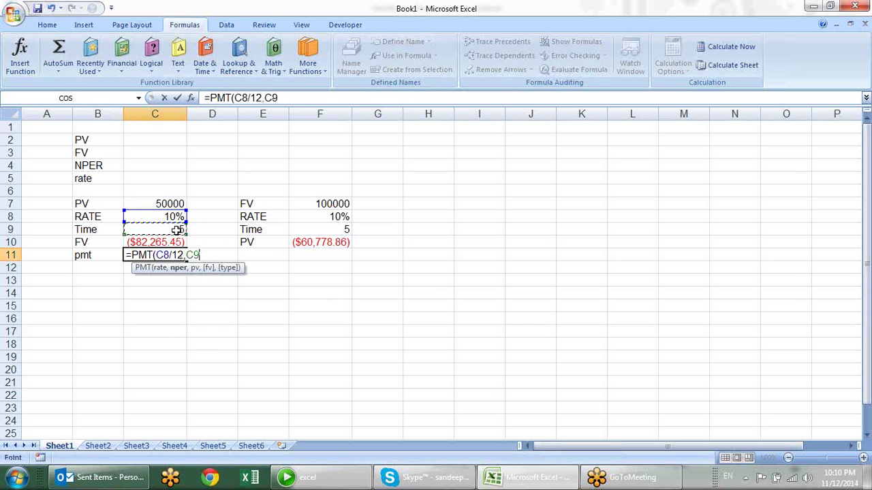
pyautogui.write('*')
pyautogui.write('12')
pyautogui.write(',')
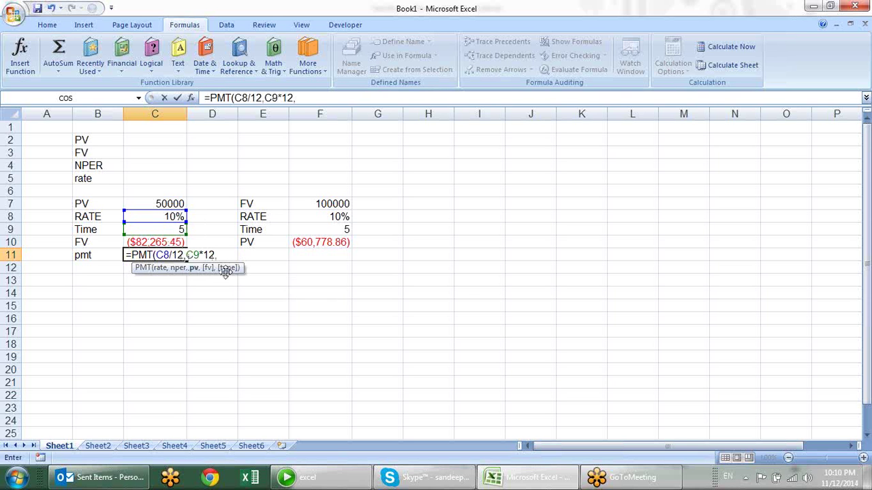
pyautogui.click(173, 203)
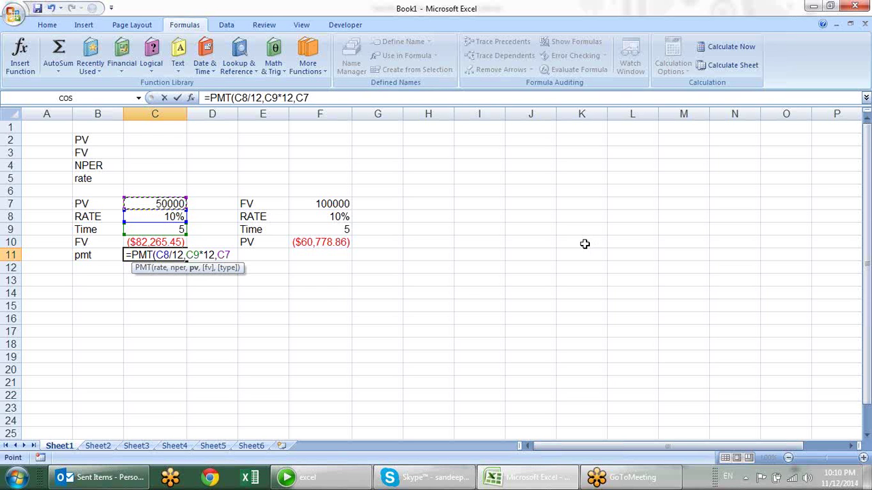
pyautogui.write(')')
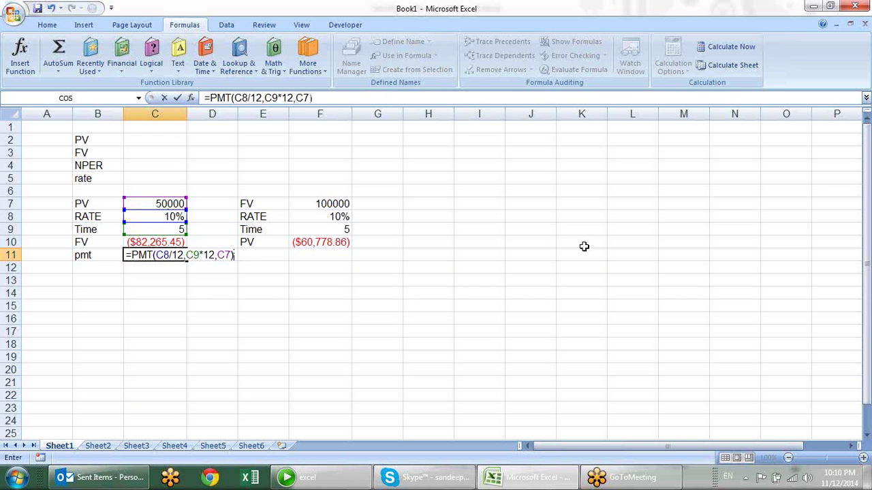
pyautogui.press('Return')
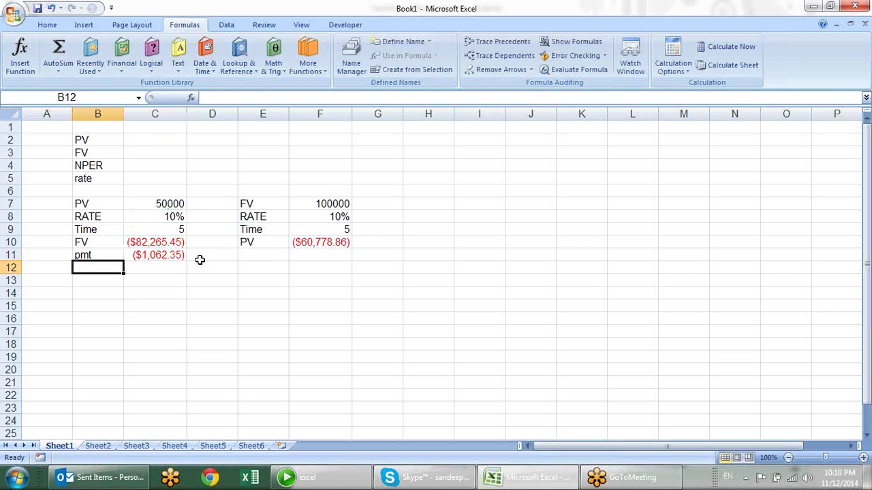
pyautogui.click(173, 259)
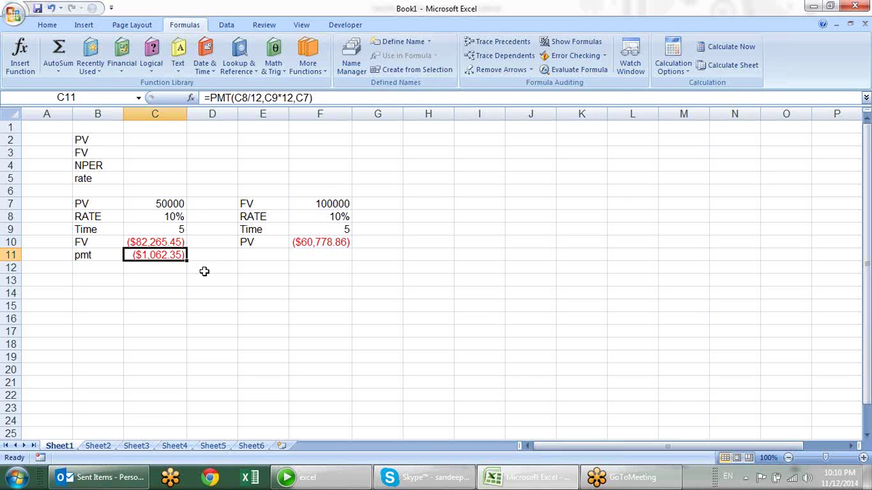
pyautogui.click(156, 241)
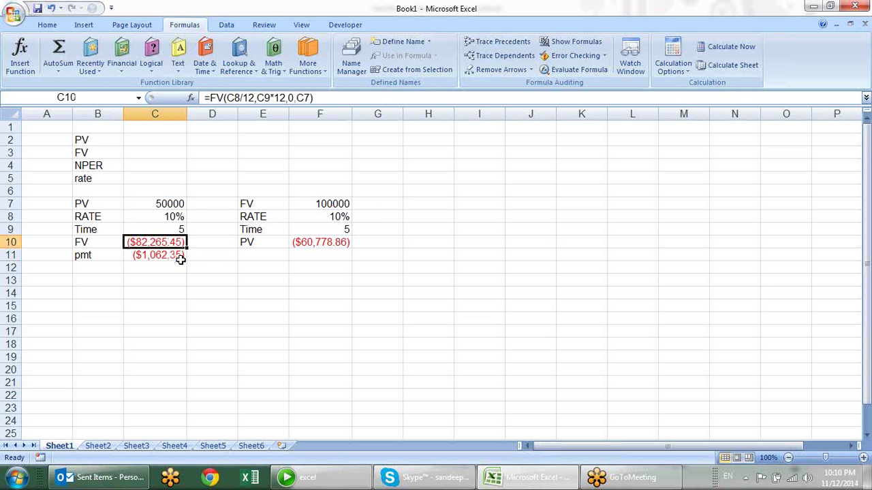
pyautogui.click(179, 258)
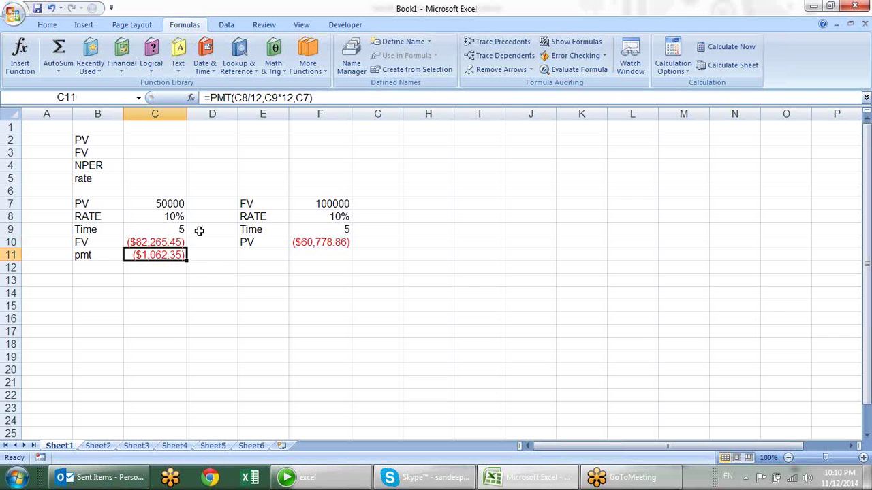
# Step: Start a PMT formula in E11 using F8/12 as the rate
pyautogui.click(279, 253)
pyautogui.write('=')
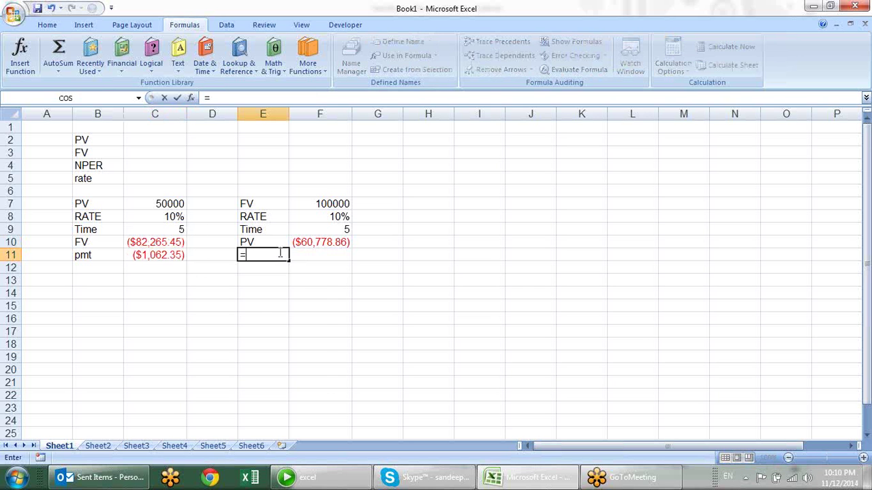
pyautogui.write('pmt')
pyautogui.press('Tab')
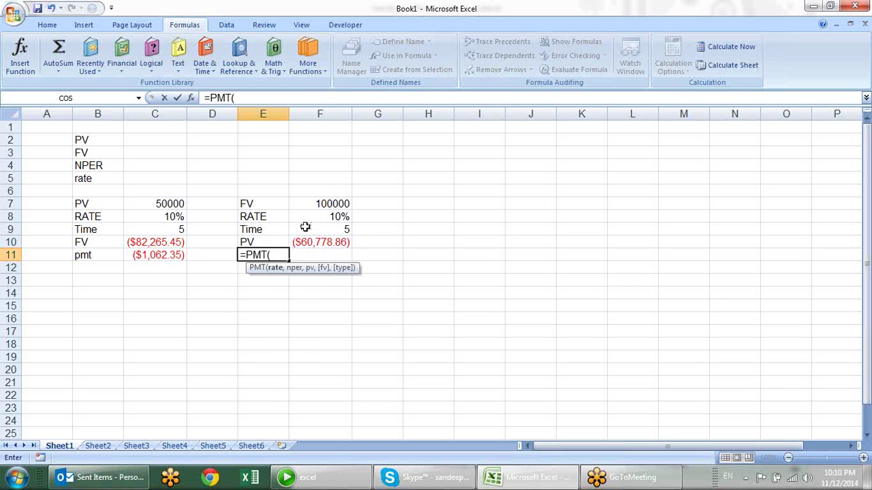
pyautogui.click(320, 218)
pyautogui.write('/')
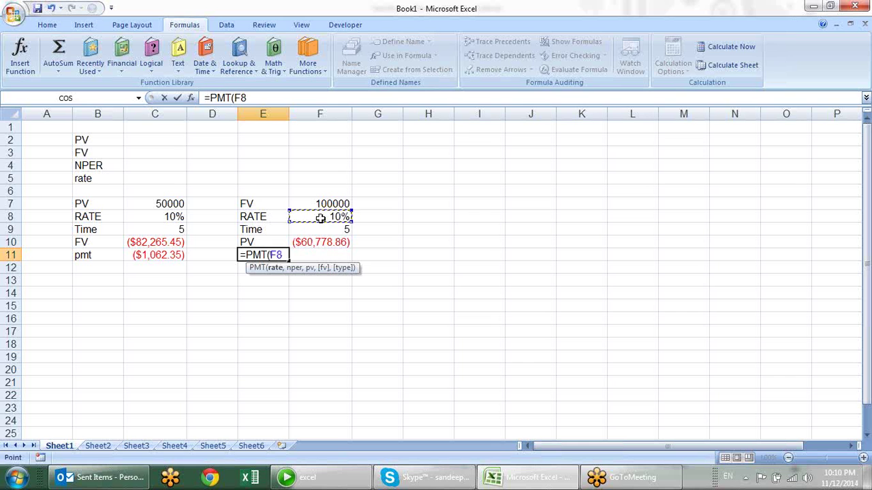
pyautogui.write('14')
pyautogui.press('BackSpace')
pyautogui.write('2')
pyautogui.write(',')
# Step: Add F9*12 periods, 0 and F7 as future value, giving ($1,291.37)
pyautogui.click(320, 228)
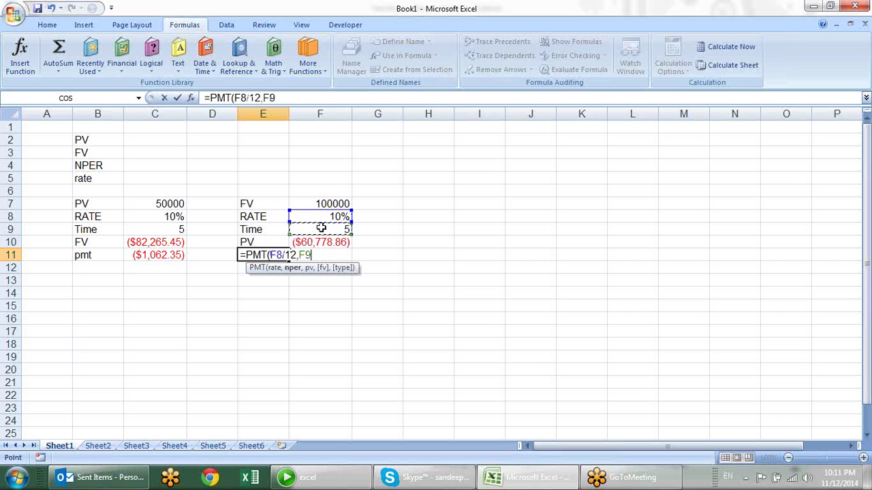
pyautogui.write('*12')
pyautogui.write(',')
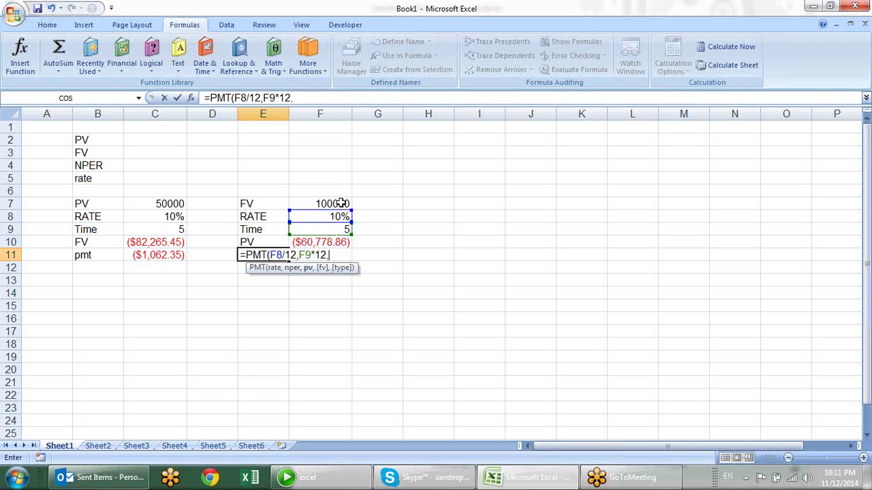
pyautogui.write(',0')
pyautogui.write(',')
pyautogui.press('BackSpace')
pyautogui.press('BackSpace')
pyautogui.press('BackSpace')
pyautogui.write('0')
pyautogui.write(',')
pyautogui.click(342, 205)
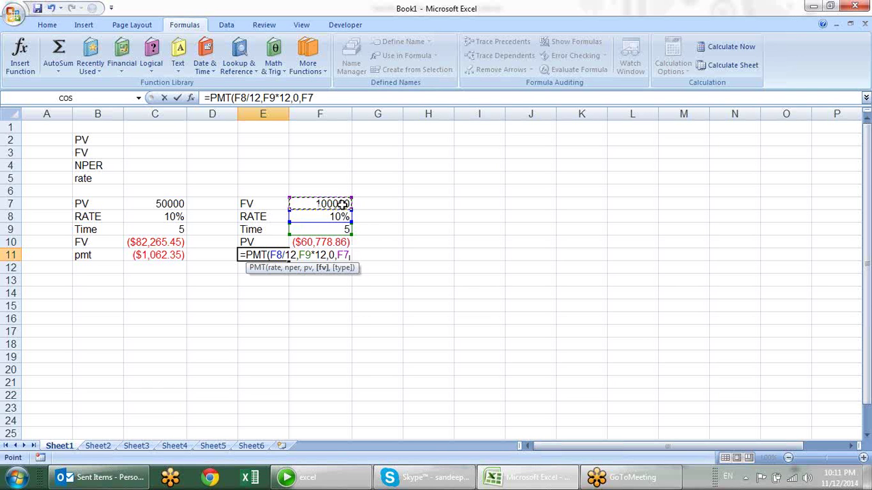
pyautogui.press('Return')
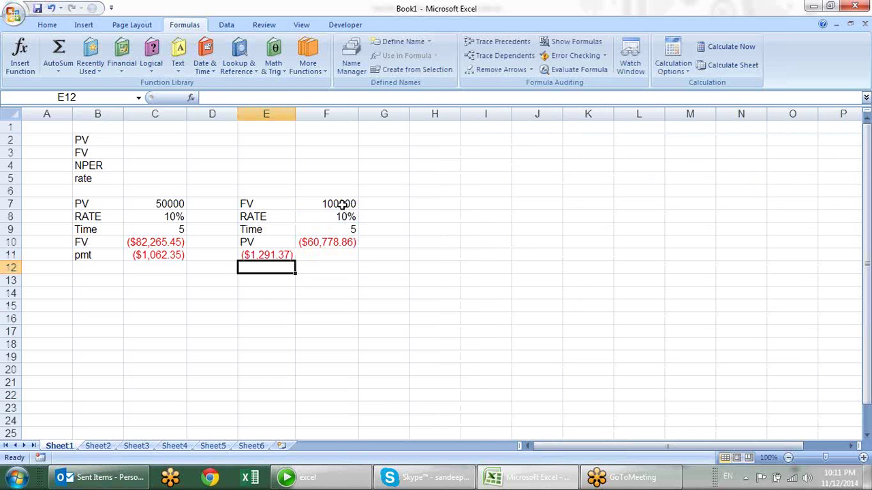
pyautogui.press('Up')
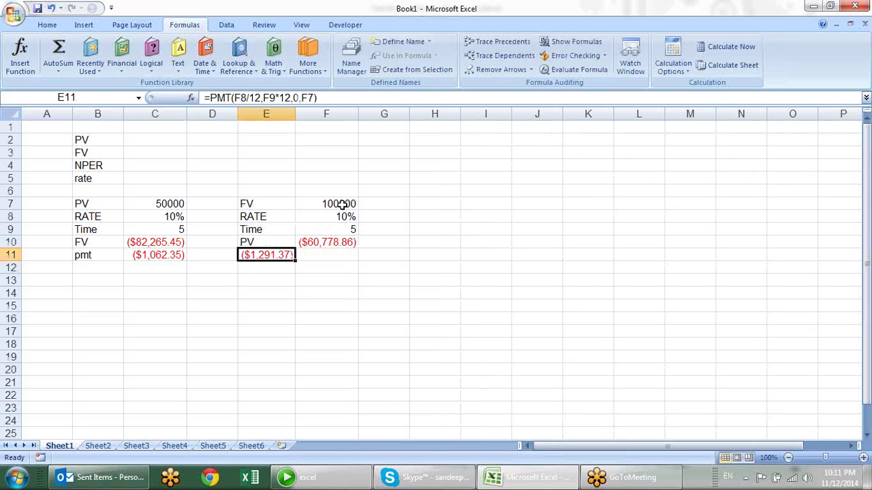
# Step: Move the ($1,291.37) payment from E11 to F11 and label E11 PMT
pyautogui.hotkey('ctrl', 'x')
pyautogui.press('Right')
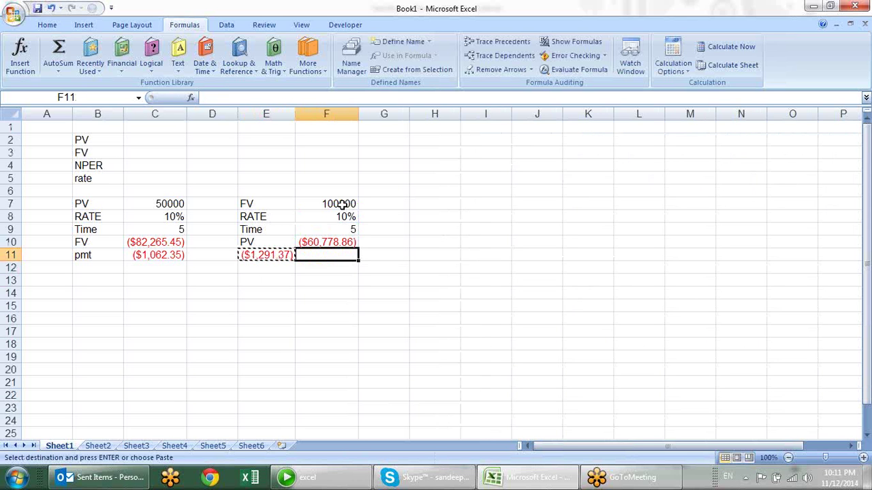
pyautogui.hotkey('ctrl', 'v')
pyautogui.click(250, 256)
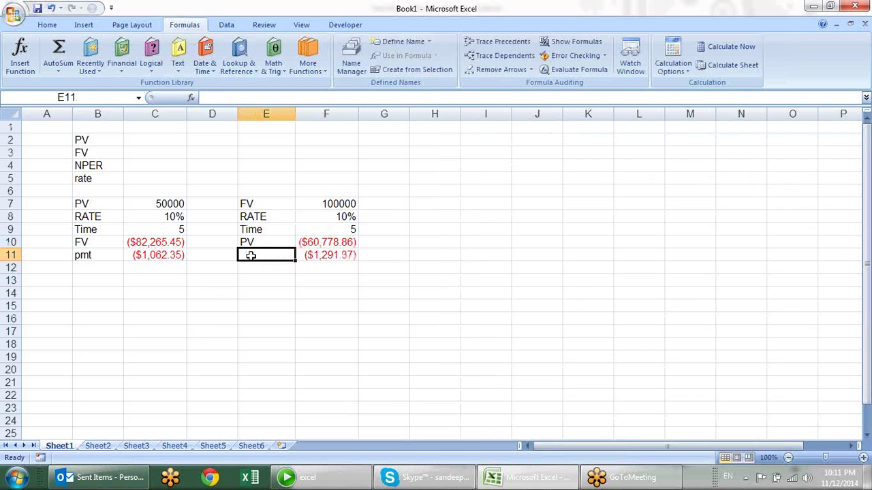
pyautogui.write('PMT')
pyautogui.press('Return')
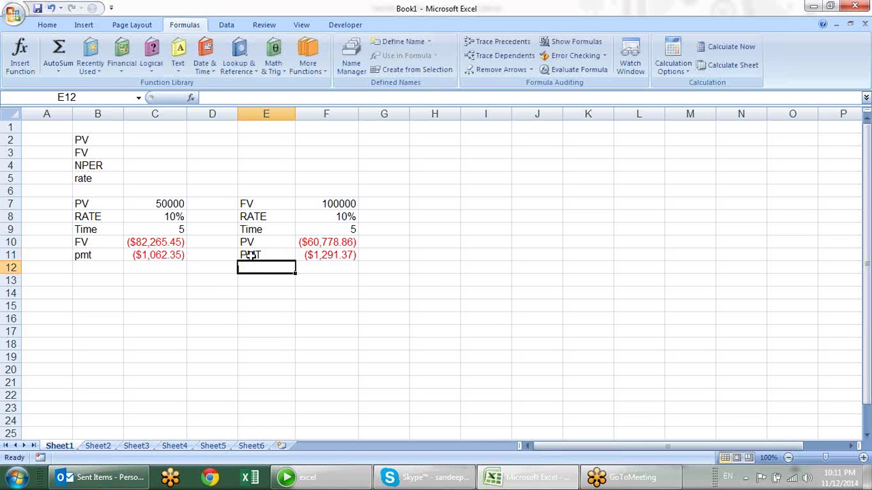
pyautogui.click(102, 259)
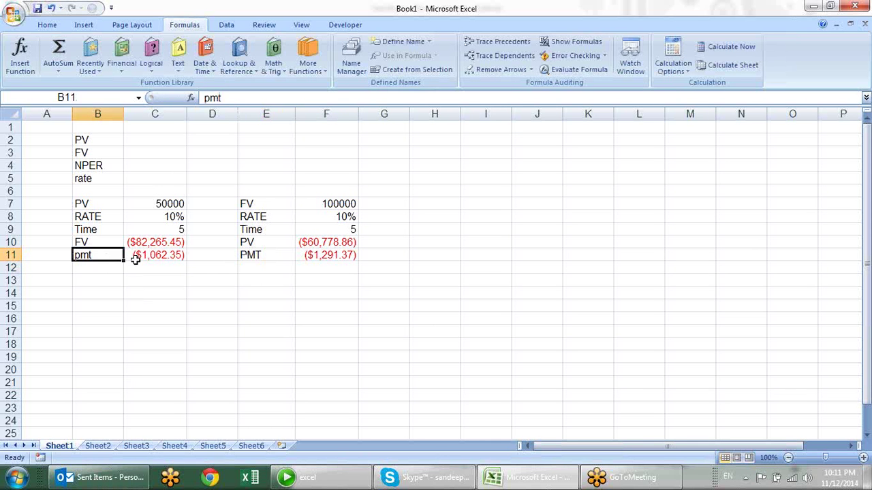
pyautogui.click(83, 294)
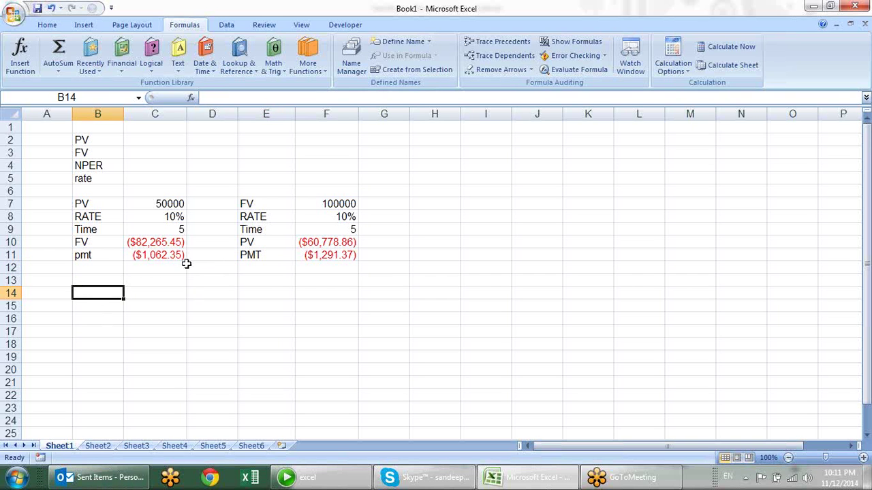
# Step: Start a RATE function in cell B13
pyautogui.click(95, 284)
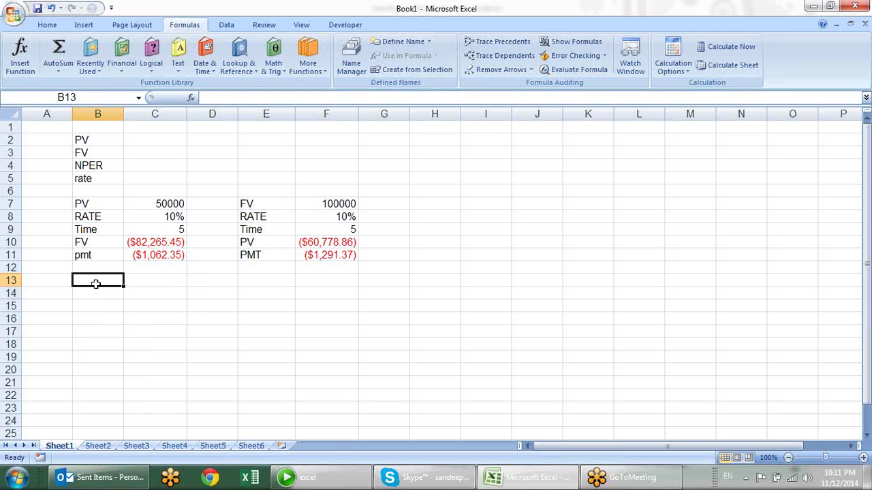
pyautogui.write('=')
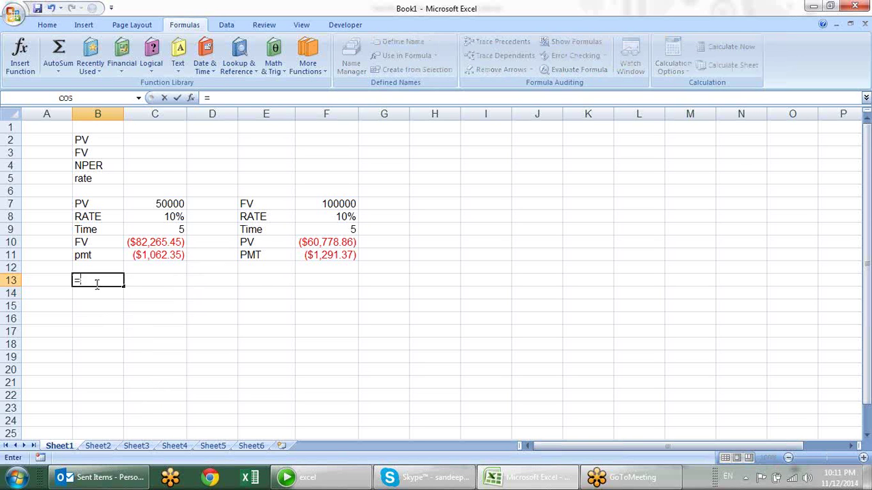
pyautogui.write('ra')
pyautogui.press('Down')
pyautogui.press('Down')
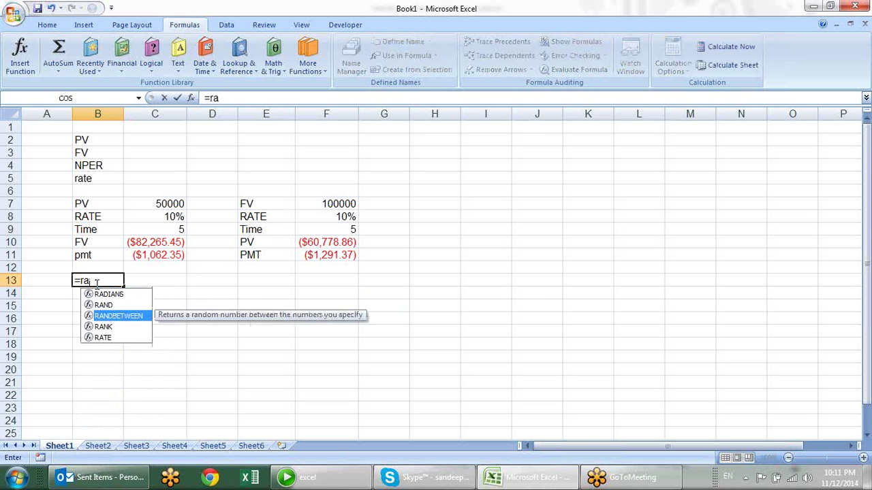
pyautogui.press('Down')
pyautogui.write('te')
pyautogui.press('Tab')
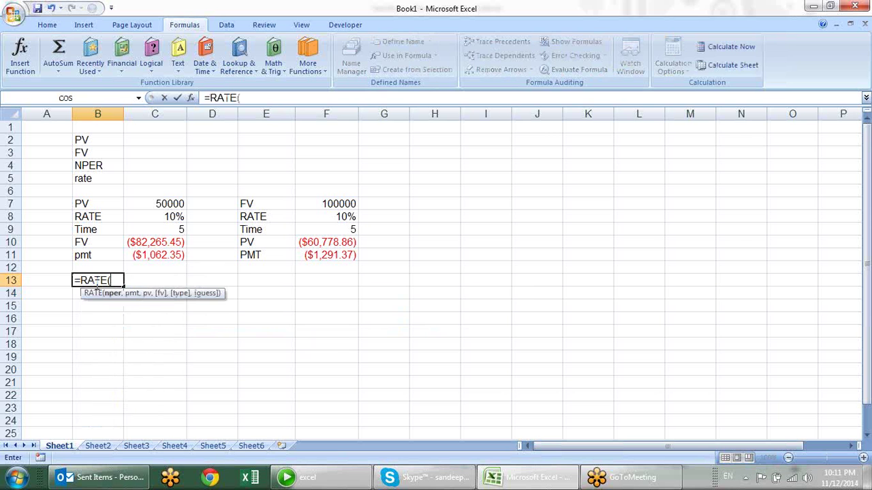
# Step: Give RATE the arguments C9*12, C11 and C7, and enter the formula
pyautogui.click(145, 204)
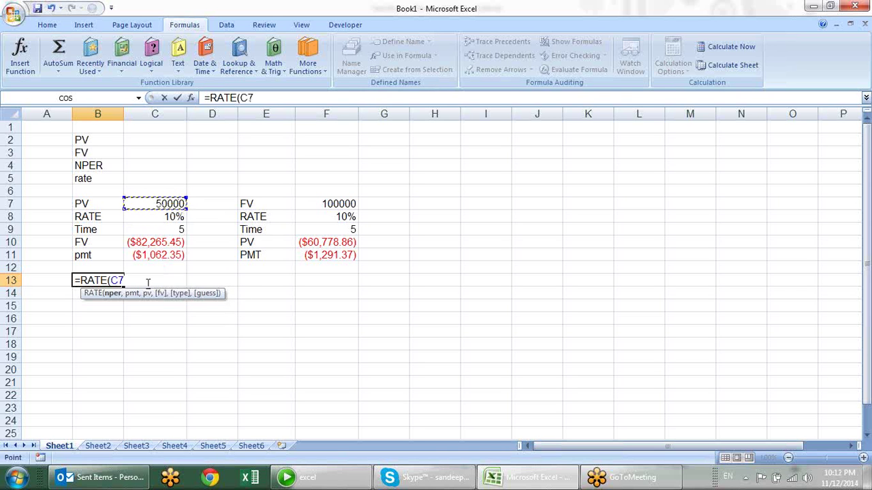
pyautogui.click(156, 228)
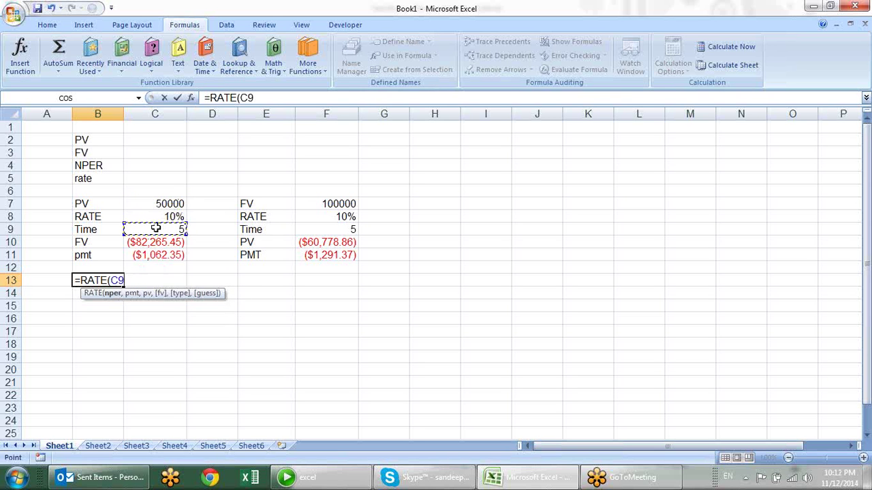
pyautogui.write('*12')
pyautogui.write(',')
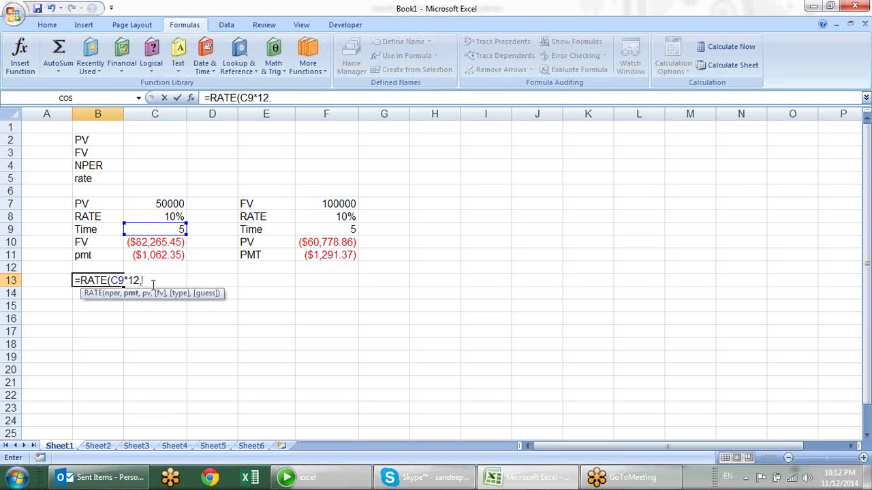
pyautogui.click(155, 256)
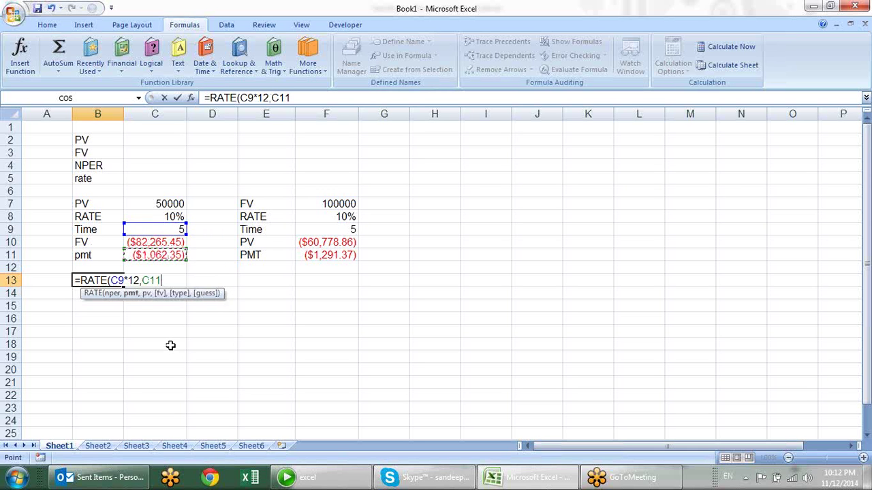
pyautogui.write(',')
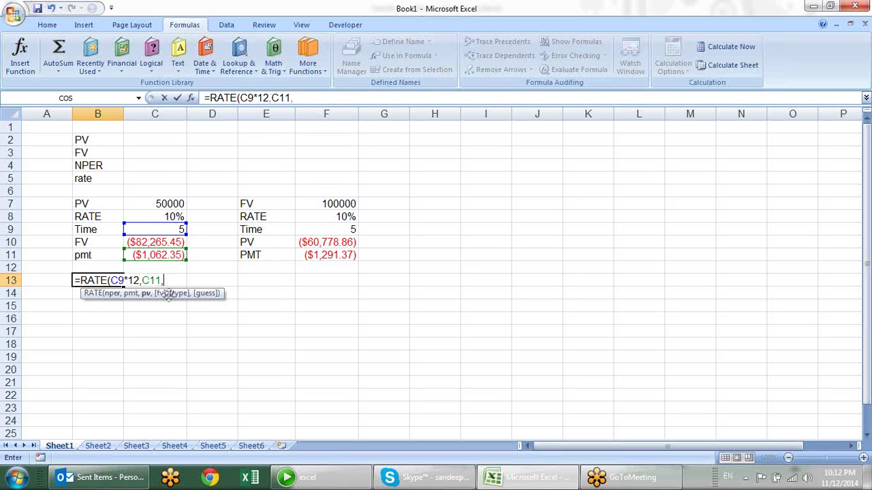
pyautogui.click(174, 203)
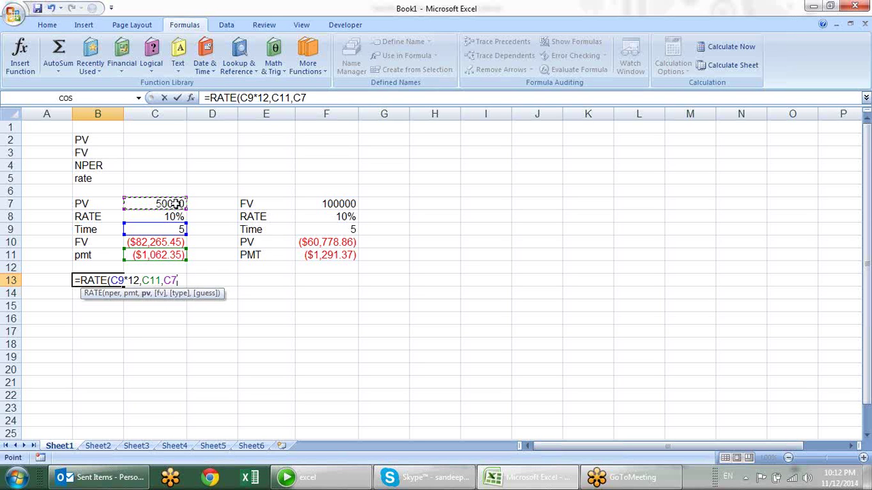
pyautogui.write(',0')
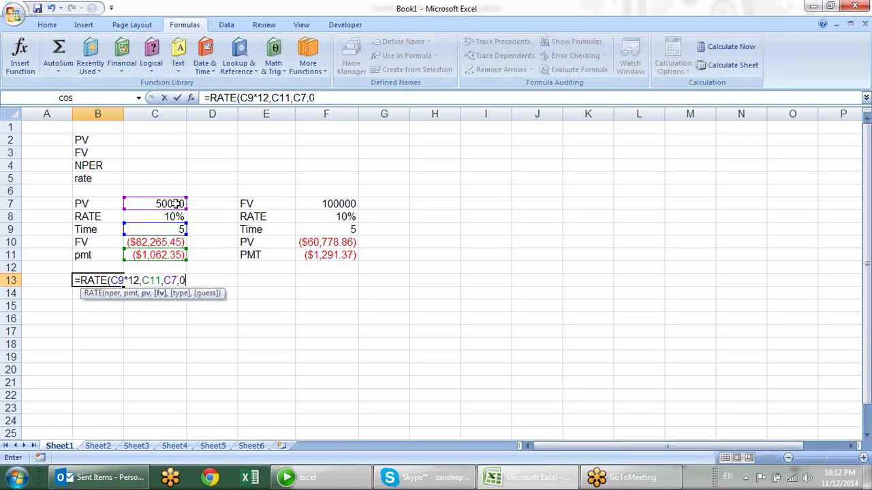
pyautogui.press('BackSpace')
pyautogui.press('BackSpace')
pyautogui.press('Return')
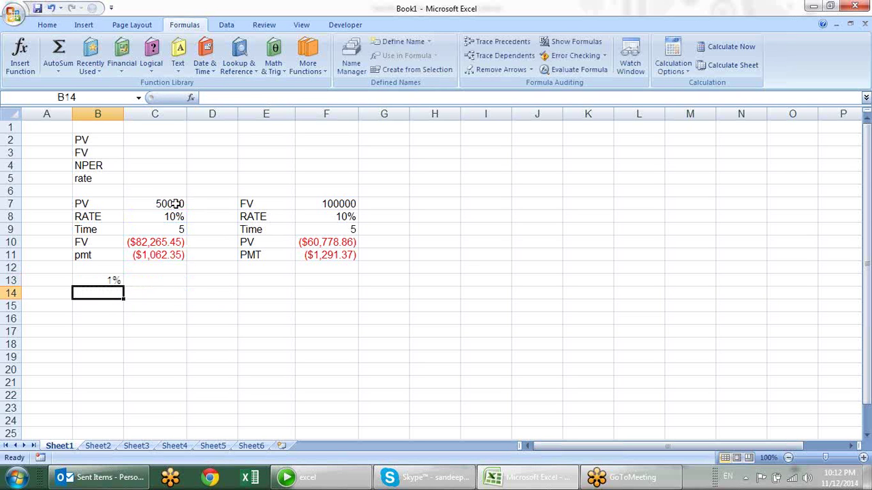
# Step: Multiply B13's RATE result by 12 to show the 10% annual rate
pyautogui.press('Up')
pyautogui.press('F2')
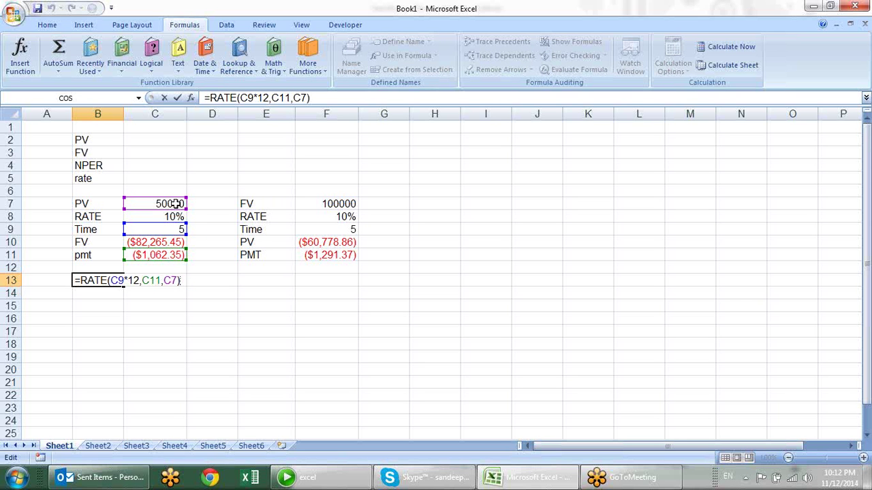
pyautogui.write('*12')
pyautogui.press('Return')
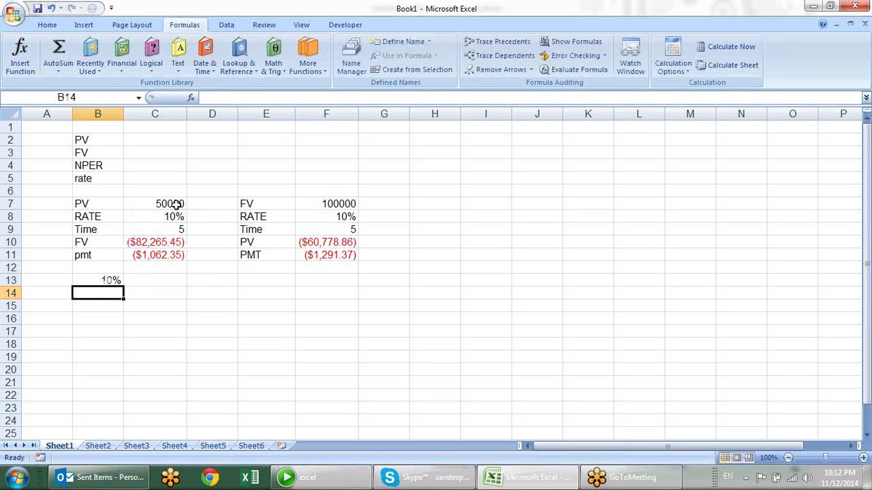
# Step: Leave B13 unchanged and begin a new formula in B14
pyautogui.press('Up')
pyautogui.press('F2')
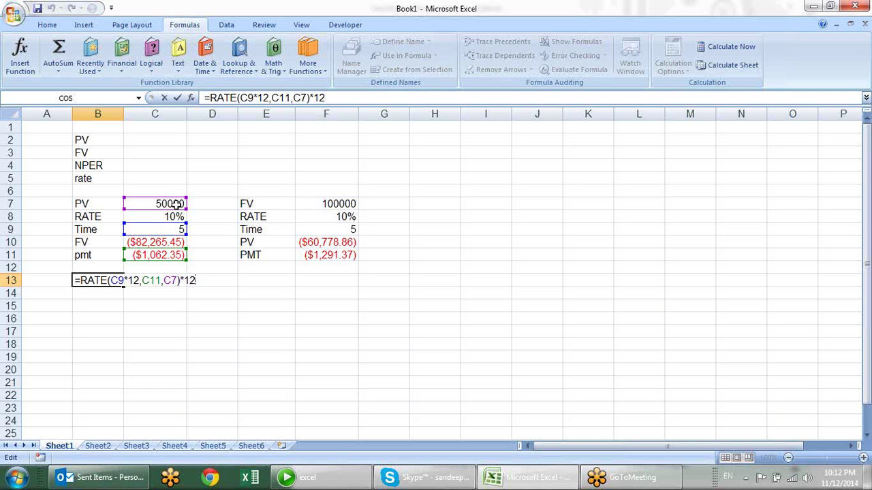
pyautogui.press('Escape')
pyautogui.press('Down')
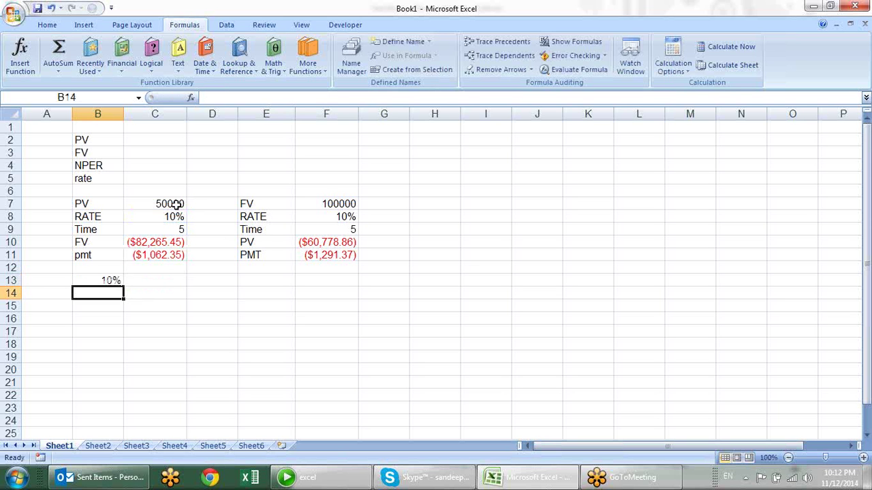
pyautogui.write('=tim')
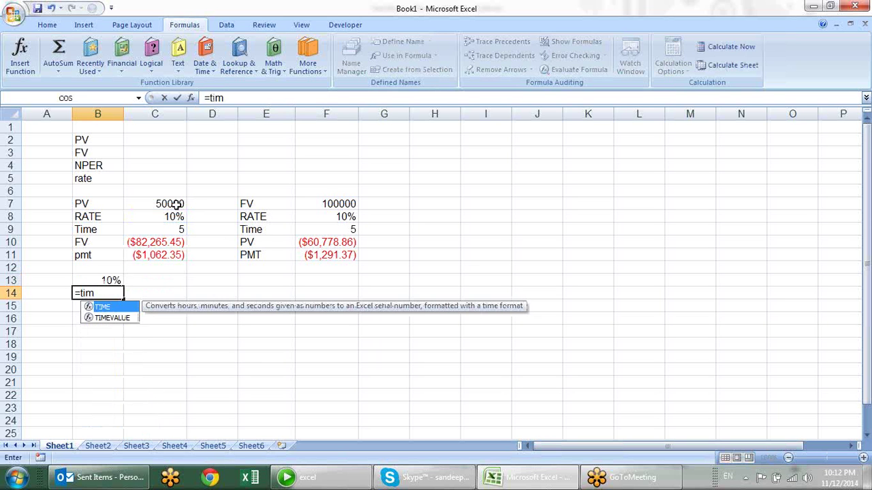
# Step: Replace the mistaken TIME entry in B14 with an NPER function
pyautogui.press('Tab')
pyautogui.press('BackSpace')
pyautogui.press('BackSpace')
pyautogui.press('BackSpace')
pyautogui.press('BackSpace')
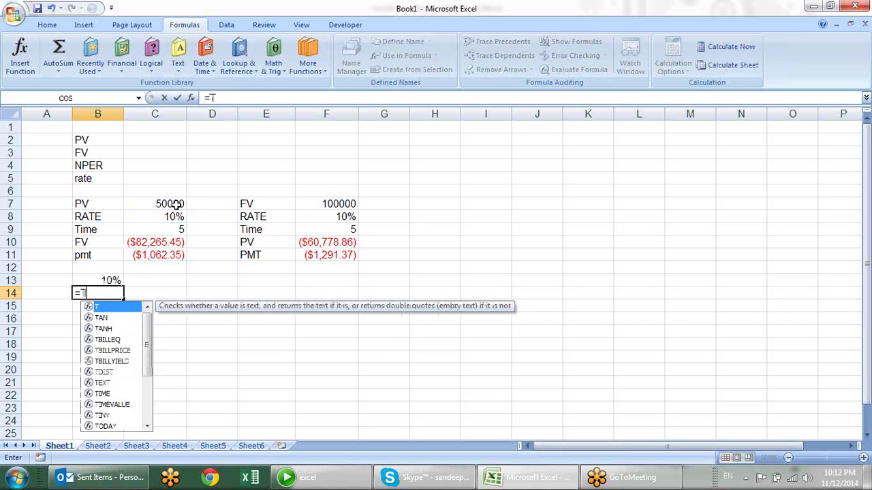
pyautogui.press('BackSpace')
pyautogui.write('nper')
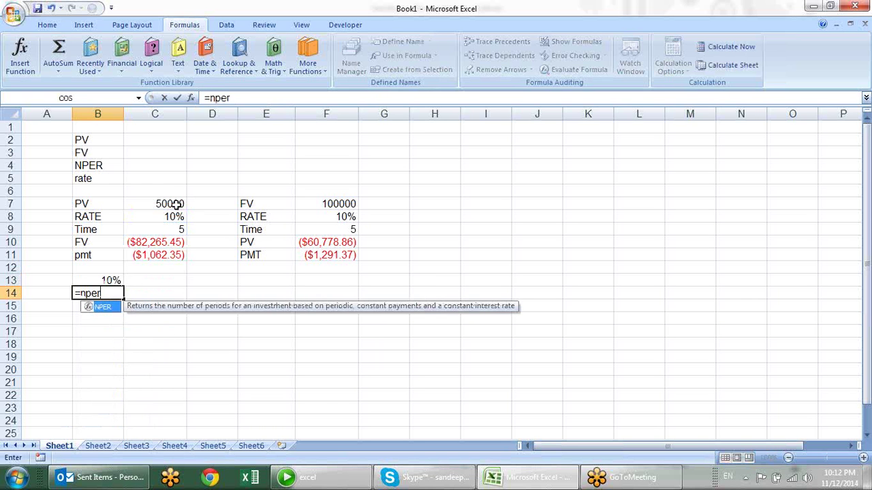
pyautogui.press('Tab')
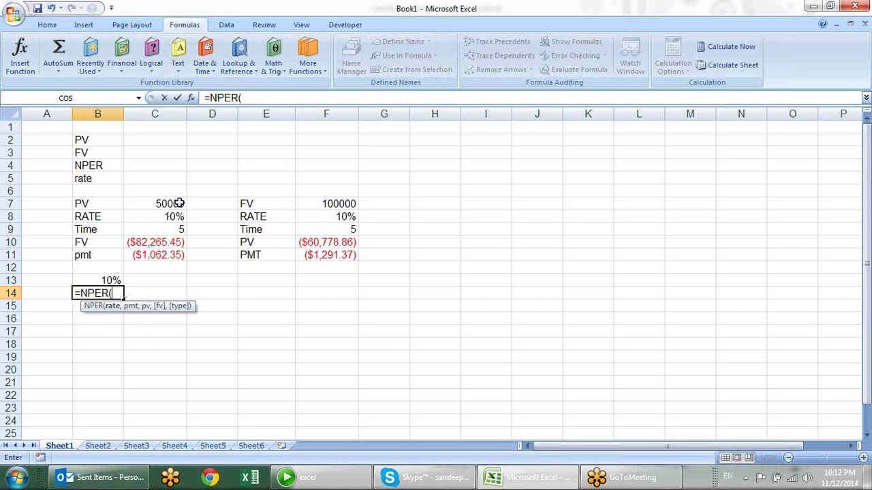
# Step: Give NPER the arguments C8/12, C11 and C7, and enter the formula
pyautogui.click(152, 217)
pyautogui.write(',')
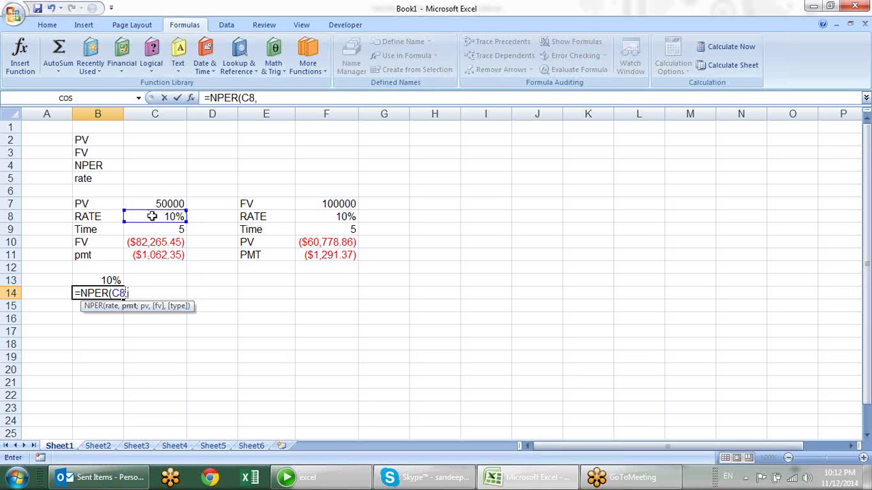
pyautogui.click(154, 254)
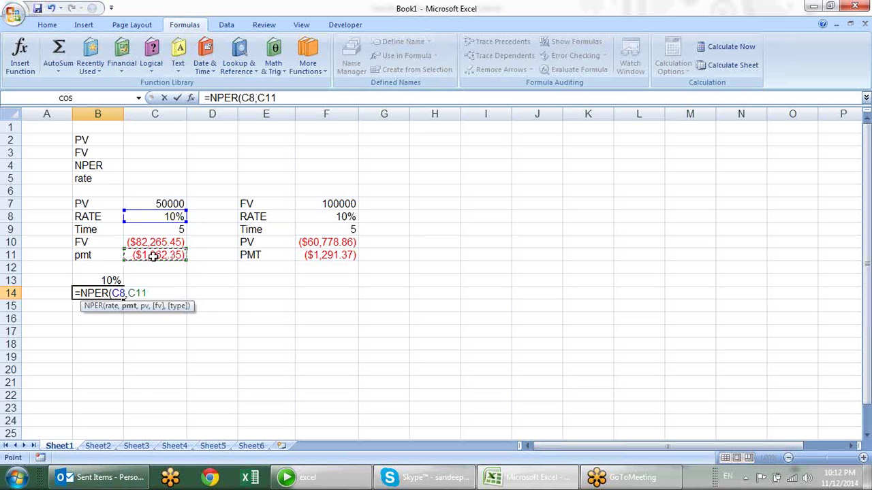
pyautogui.write(',')
pyautogui.click(126, 293)
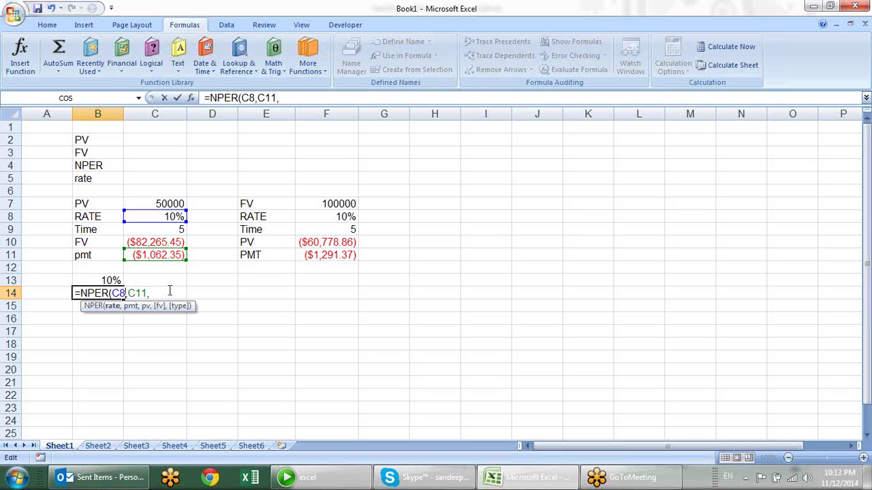
pyautogui.write('/12')
pyautogui.click(169, 292)
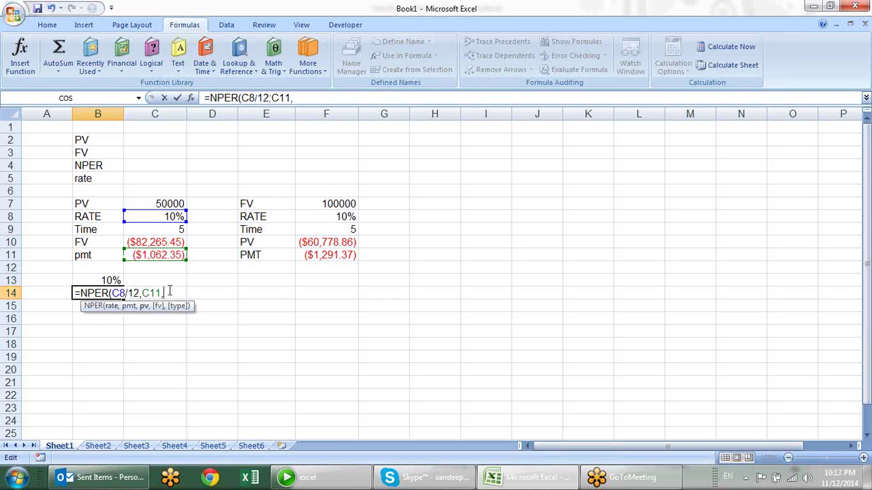
pyautogui.click(169, 204)
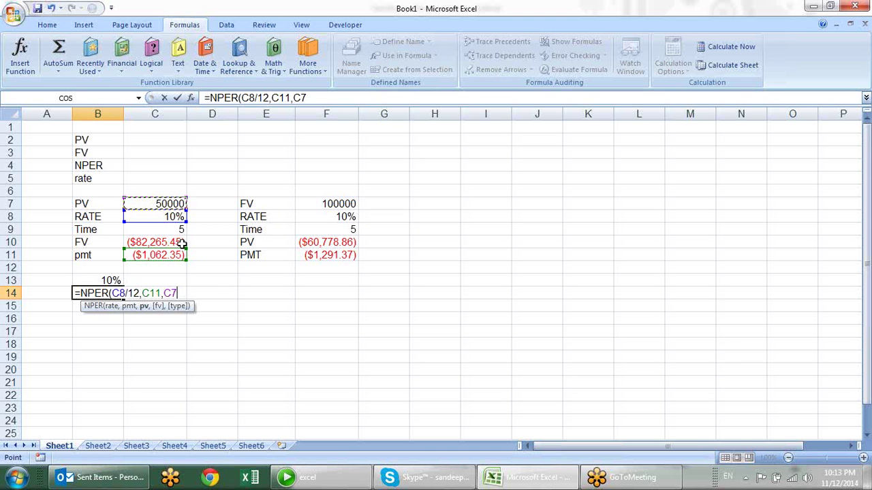
pyautogui.write(')')
pyautogui.press('Return')
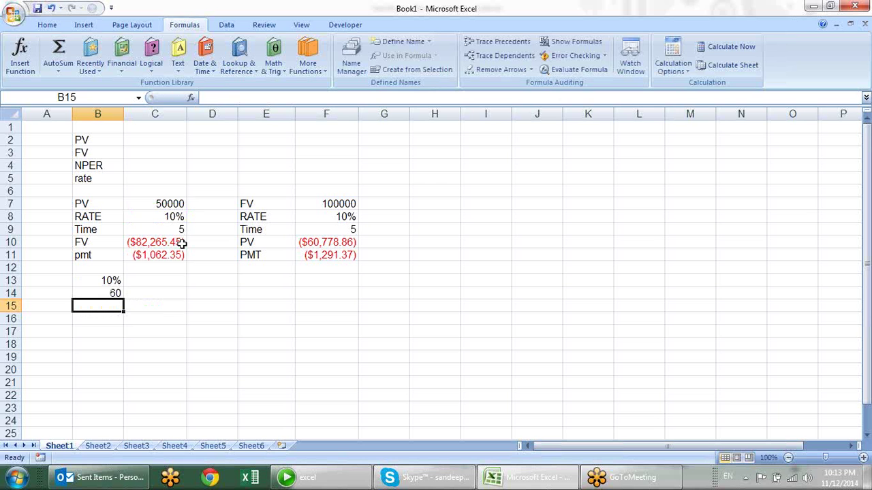
# Step: Divide B14's NPER result by 12 to show 5 years
pyautogui.press('Up')
pyautogui.press('F2')
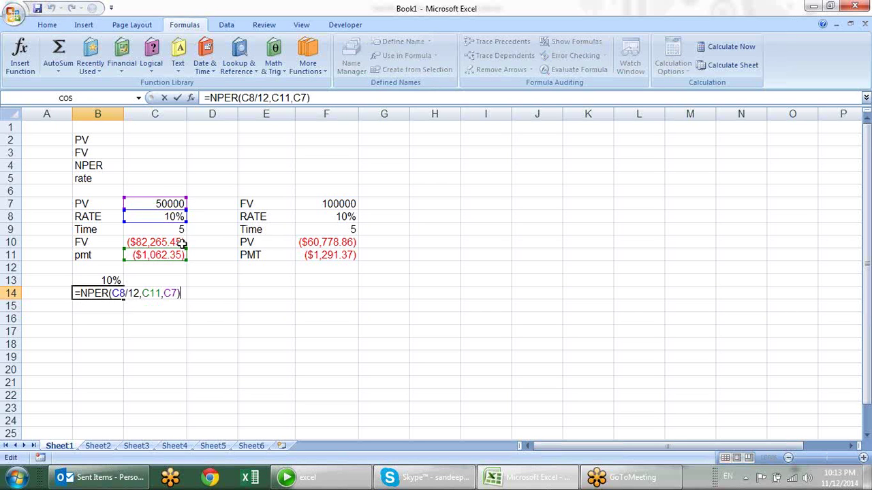
pyautogui.write('/12')
pyautogui.press('Return')
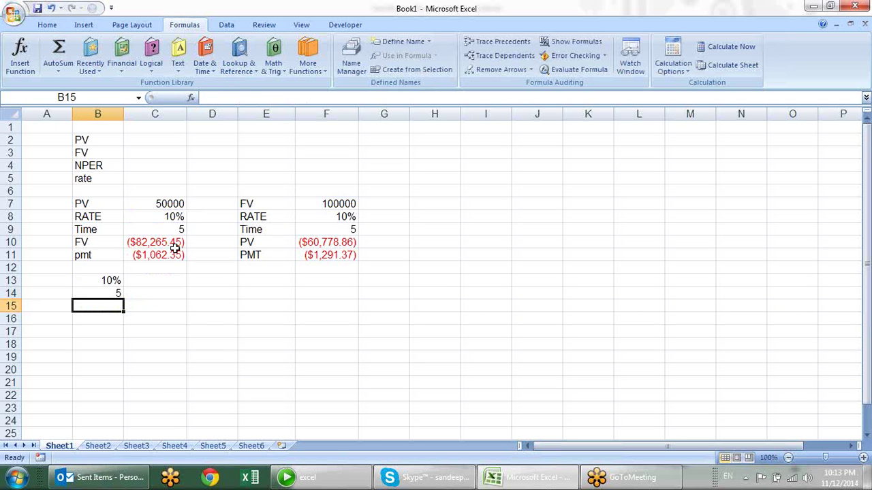
pyautogui.press('Up')
pyautogui.press('Up')
# Step: Type the labels 'Rate' in A13 and 'Nper' in A14
pyautogui.press('Left')
pyautogui.write('Rate')
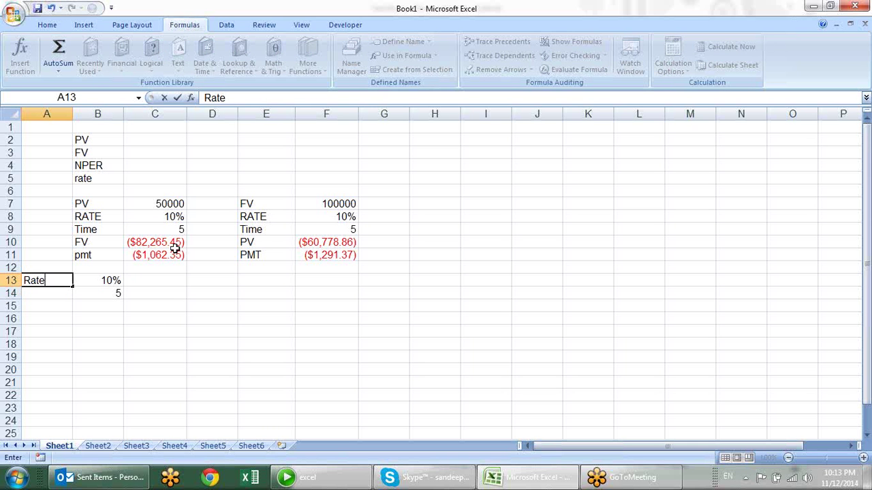
pyautogui.press('Return')
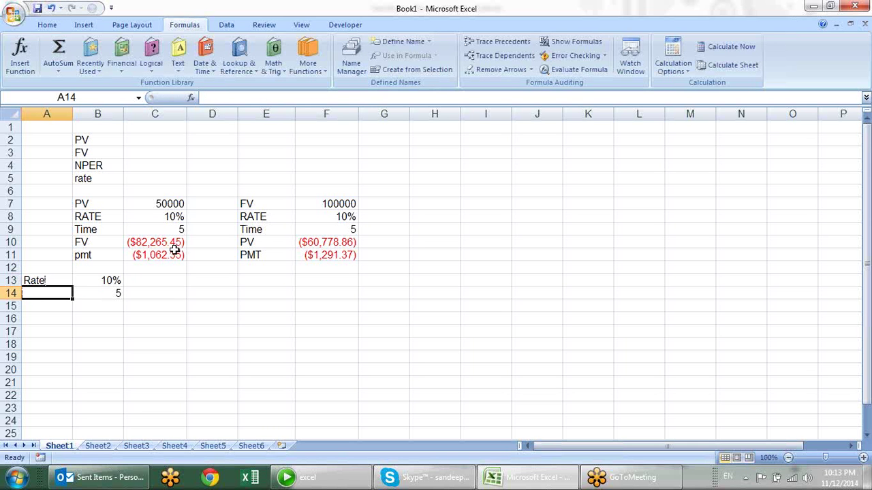
pyautogui.write('Nper')
pyautogui.press('Return')
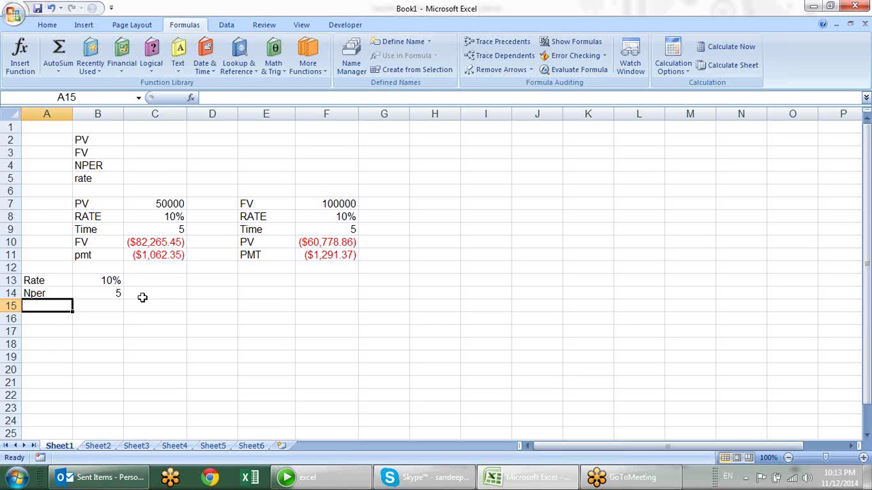
# Step: Review the 50000 present value and the future value and payment formulas in C10:C11
pyautogui.scroll(-1, 157, 292)
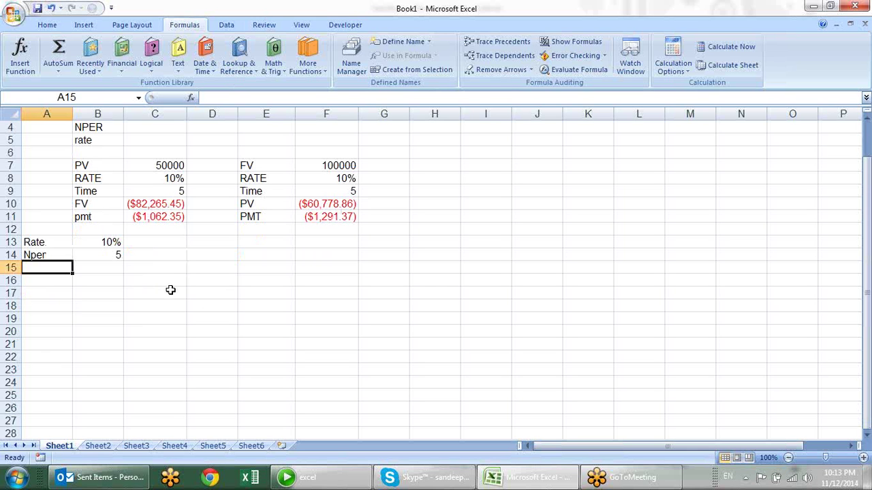
pyautogui.click(171, 167)
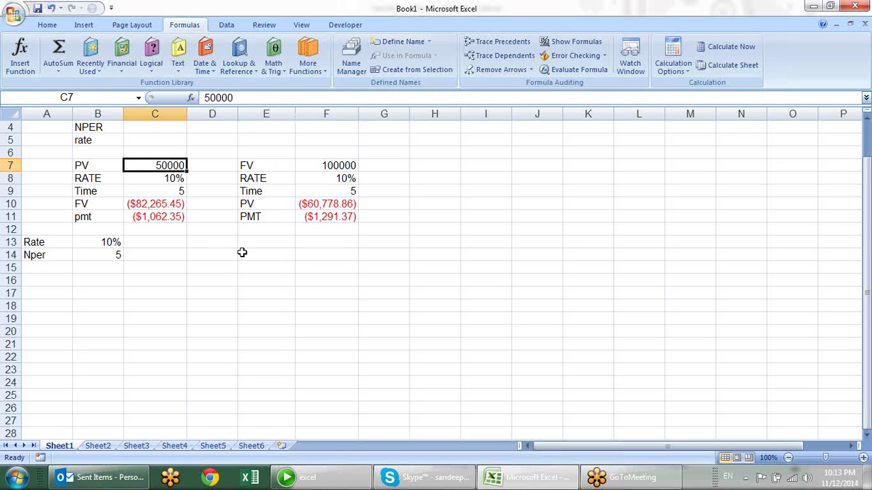
pyautogui.click(176, 208)
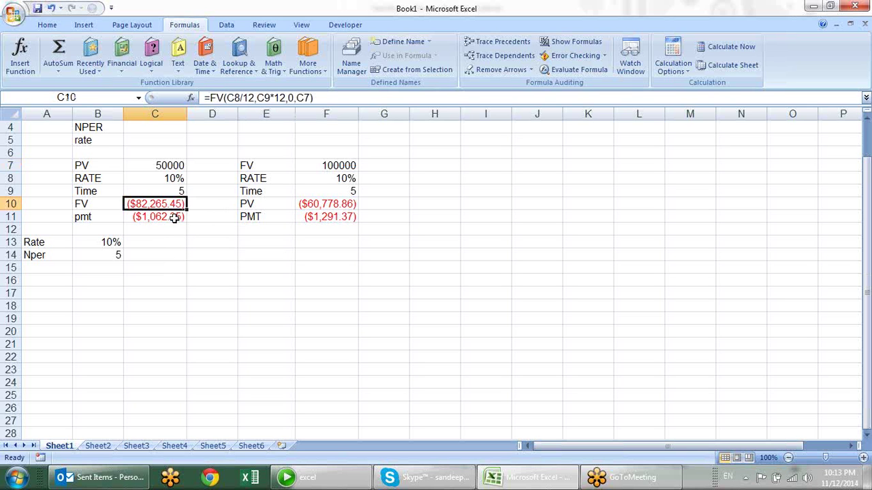
pyautogui.click(175, 217)
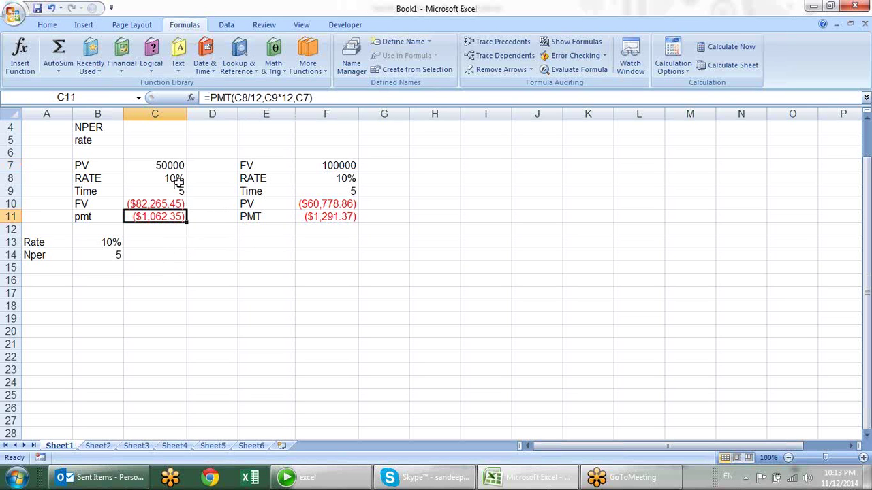
pyautogui.click(108, 270)
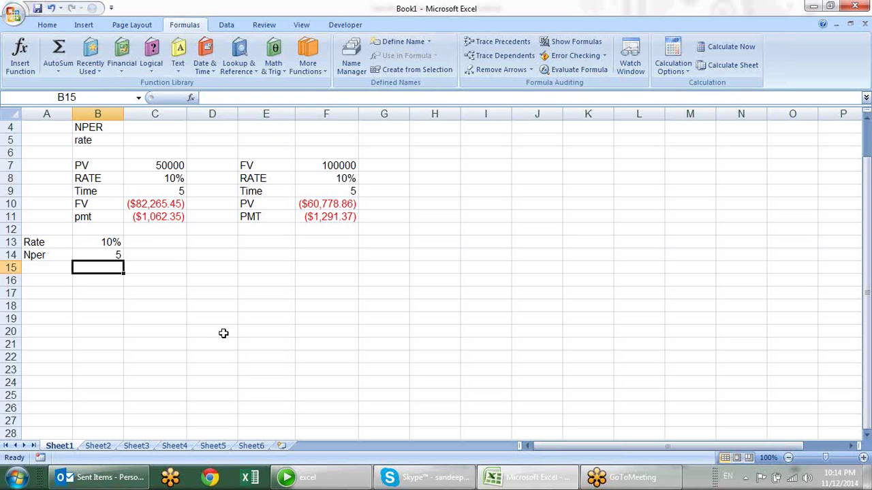
pyautogui.click(120, 282)
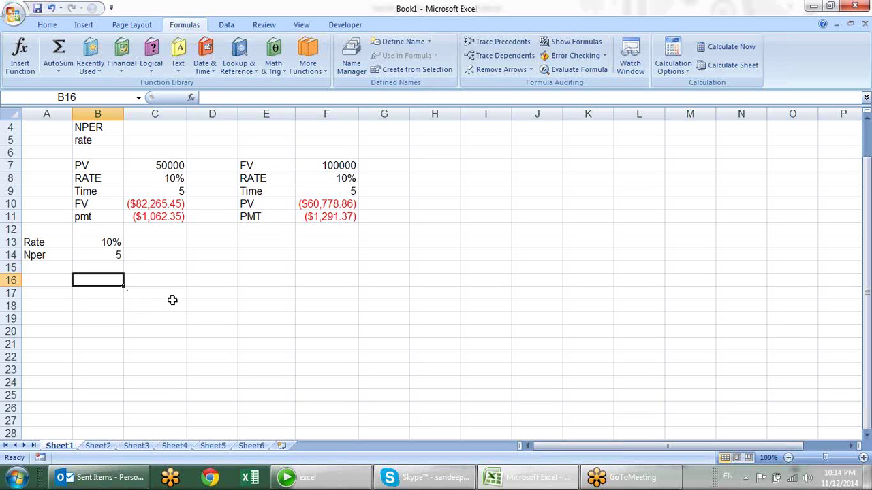
# Step: Enter 1 and 2 in A16:A17 and fill the series down to period 60
pyautogui.press('Left')
pyautogui.press('Right')
pyautogui.press('Left')
pyautogui.write('1')
pyautogui.press('Return')
pyautogui.write('2')
pyautogui.press('Return')
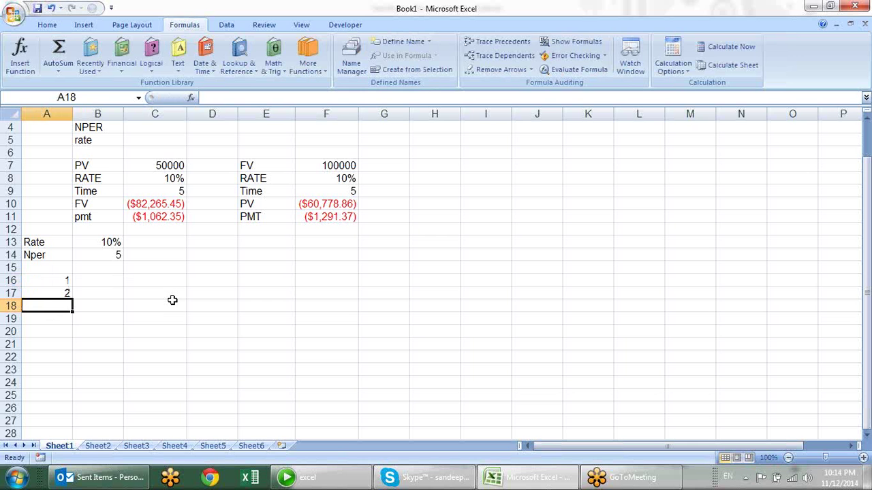
pyautogui.moveTo(56, 279)
pyautogui.mouseDown()
pyautogui.moveTo(85, 487)
pyautogui.moveTo(133, 88)
pyautogui.mouseUp()
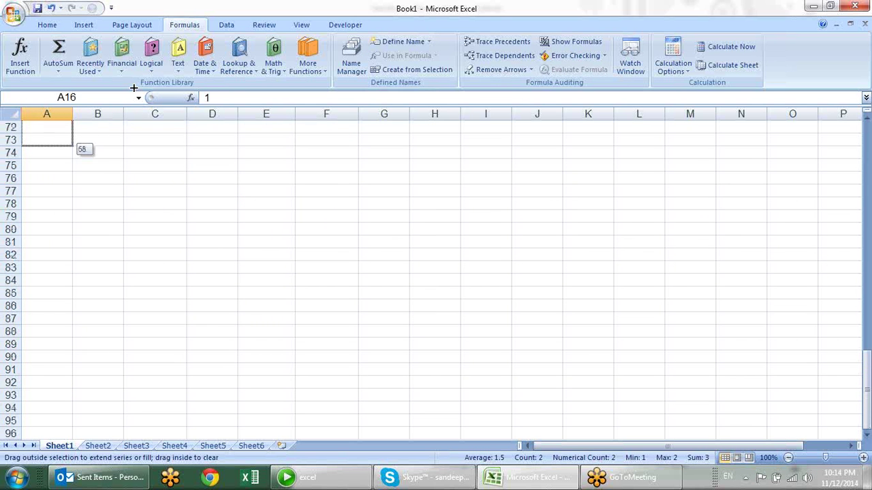
pyautogui.moveTo(133, 87); pyautogui.dragTo(116, 161)
pyautogui.scroll(11, 206, 221)
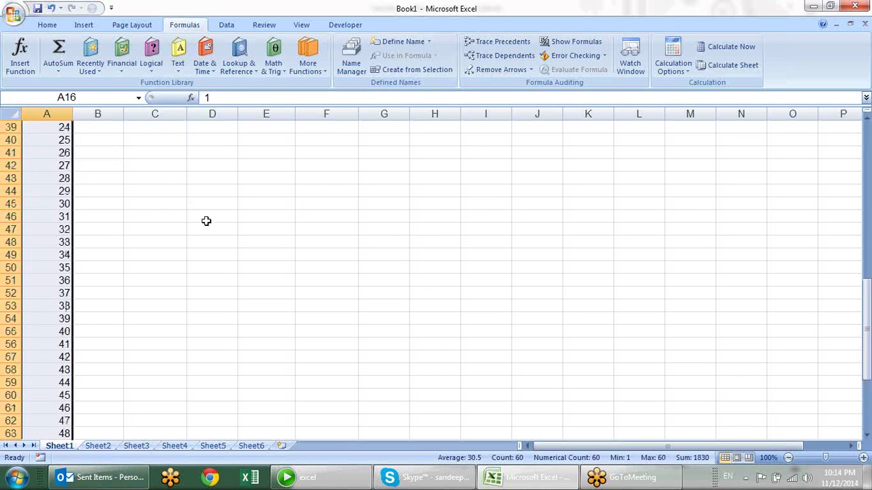
pyautogui.scroll(11, 206, 221)
pyautogui.scroll(2, 146, 279)
pyautogui.scroll(-3, 64, 199)
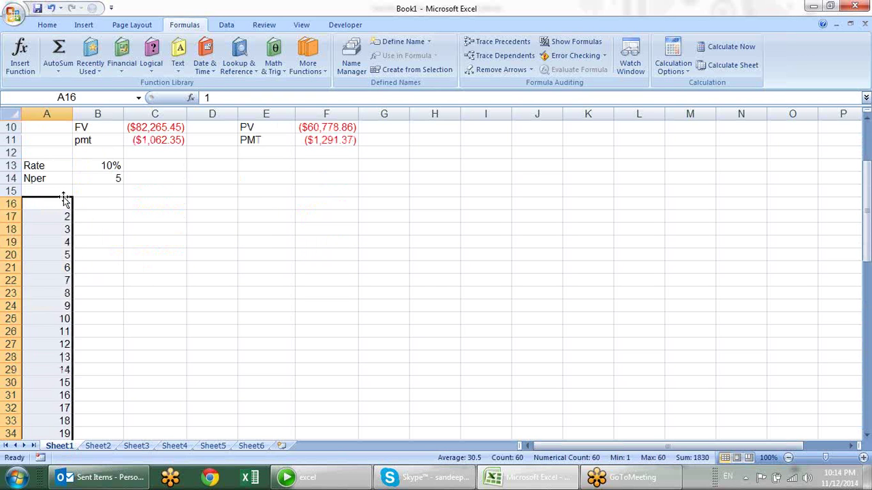
# Step: Type the headers EMI, Pricipal, Interest and PMT across A15:D15
pyautogui.click(60, 190)
pyautogui.write('EM')
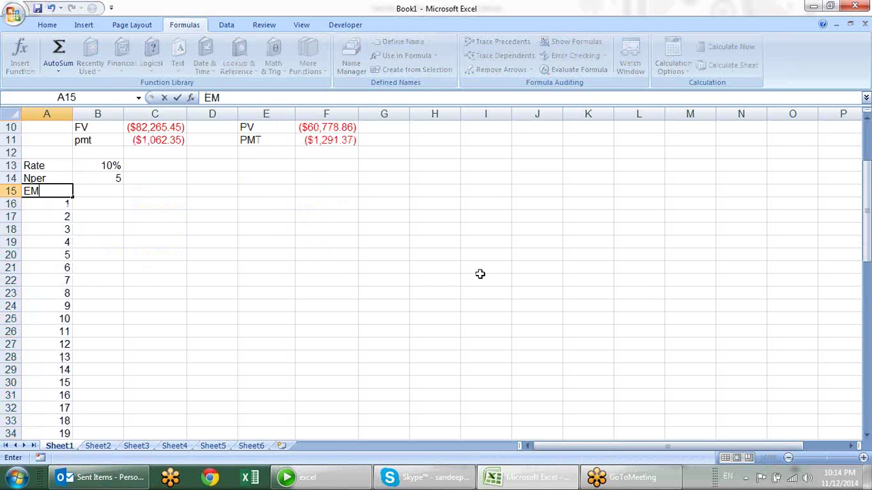
pyautogui.write('I')
pyautogui.press('Tab')
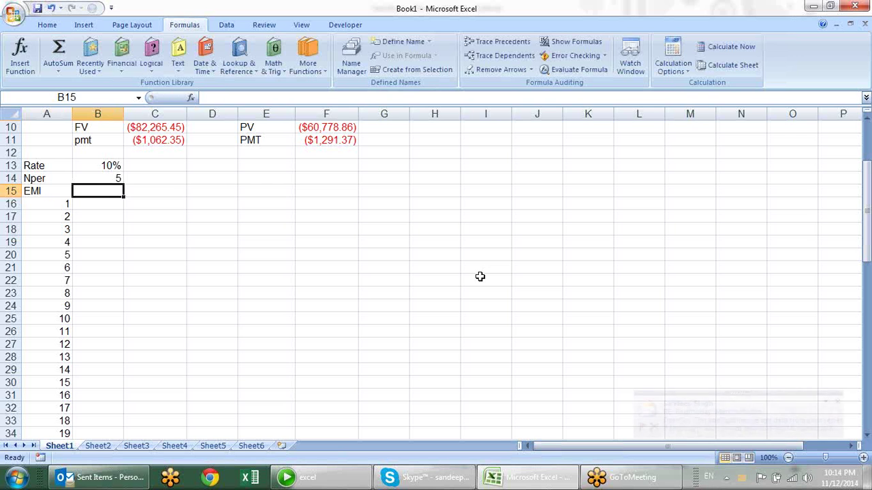
pyautogui.write('Prici')
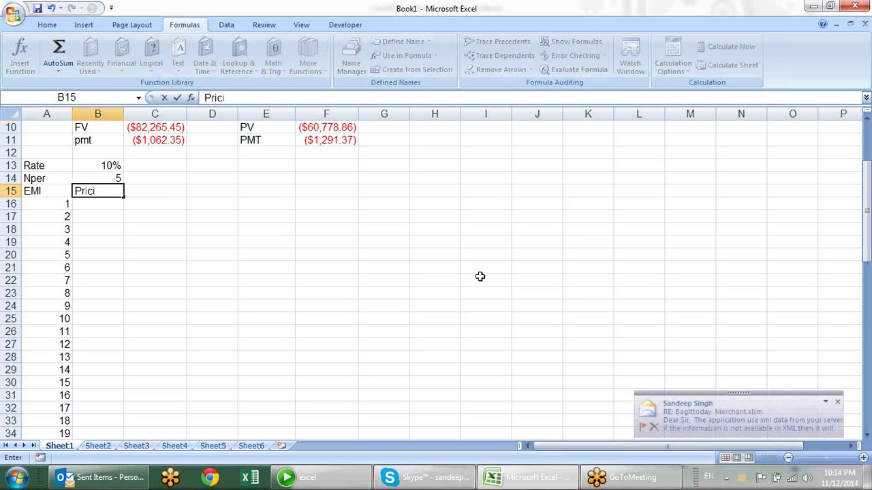
pyautogui.write('pal')
pyautogui.press('Tab')
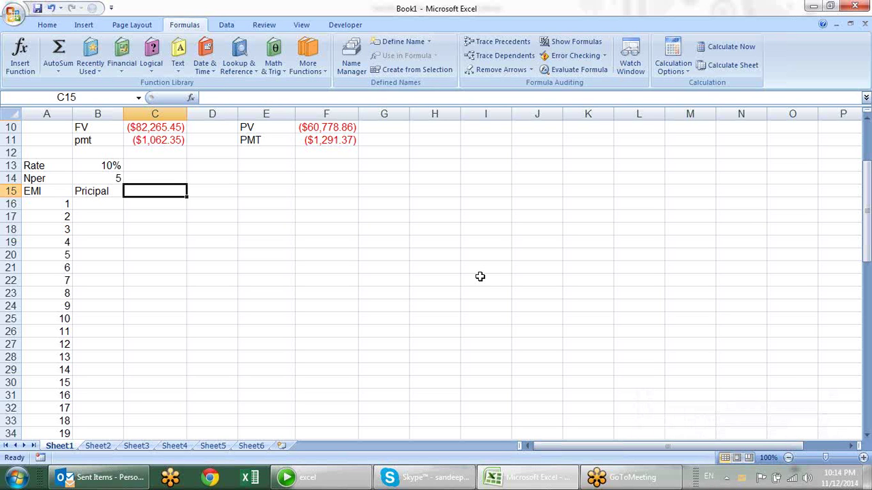
pyautogui.write('Inter')
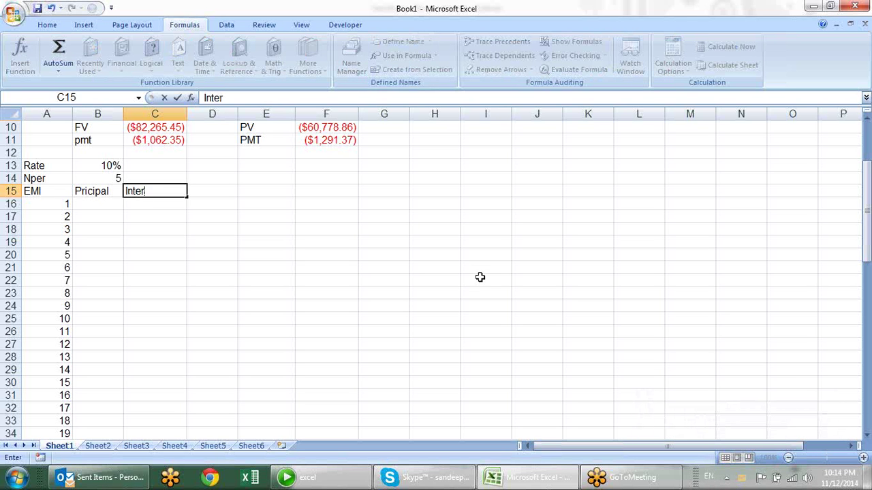
pyautogui.write('est')
pyautogui.press('Return')
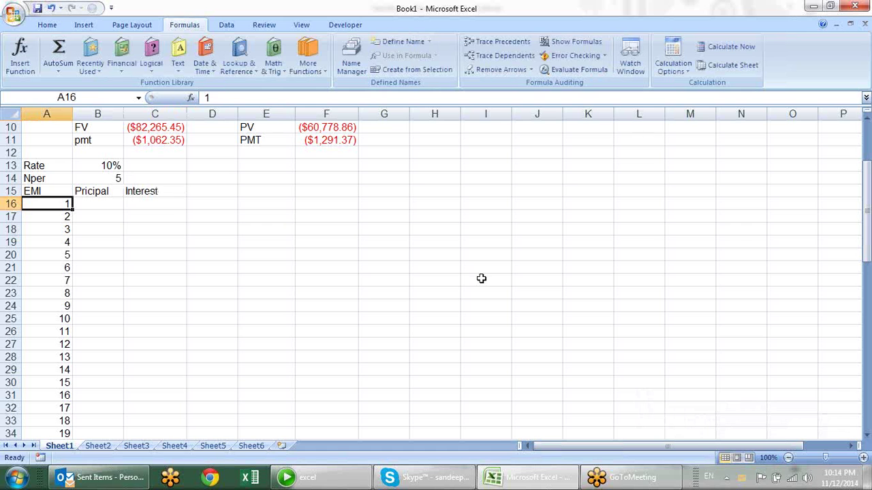
pyautogui.press('Up')
pyautogui.press('Up')
pyautogui.press('Right')
pyautogui.press('Right')
pyautogui.press('Down')
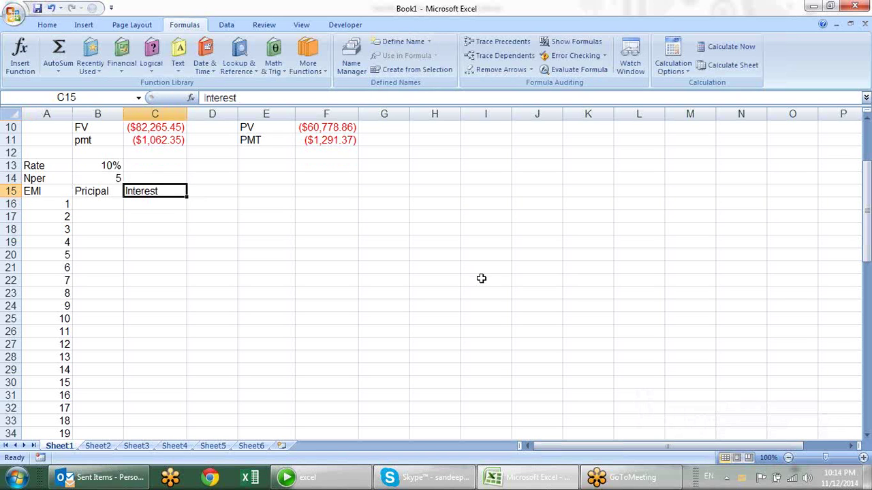
pyautogui.press('Right')
pyautogui.write('P<')
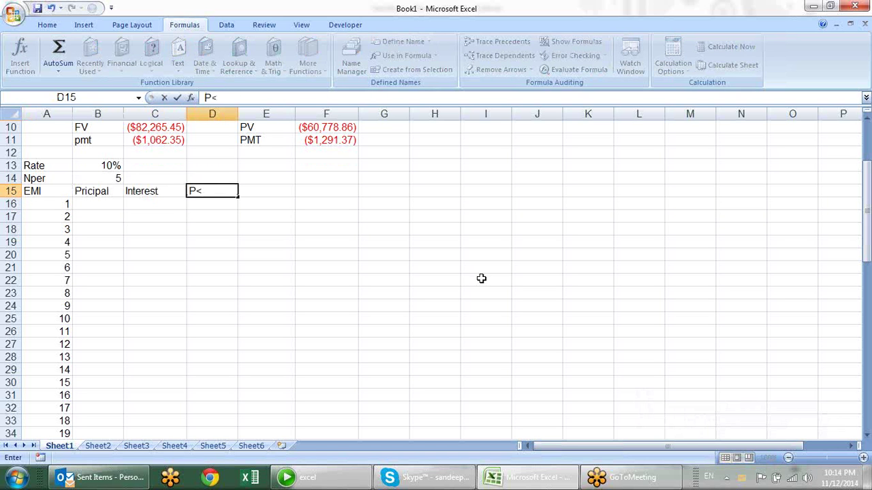
pyautogui.press('BackSpace')
pyautogui.write('MT')
pyautogui.press('Return')
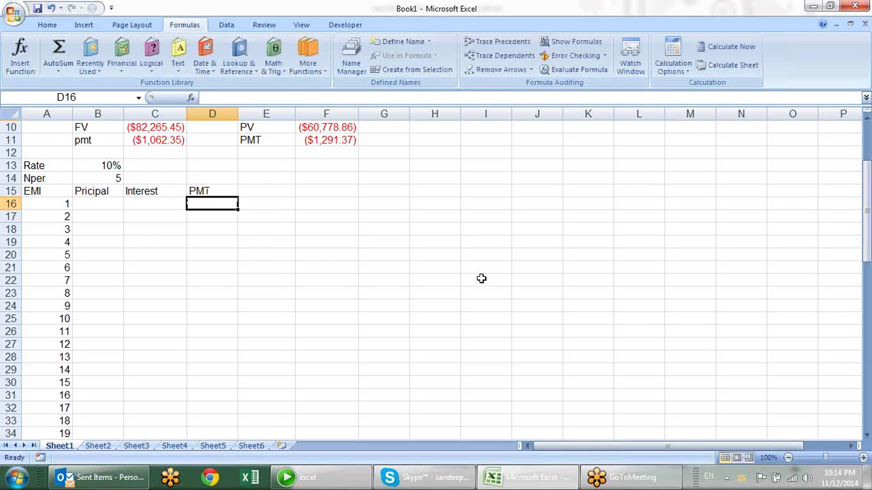
# Step: Enter =B16+C16 in D16 to total the principal and interest
pyautogui.scroll(3, 481, 278)
pyautogui.click(156, 254)
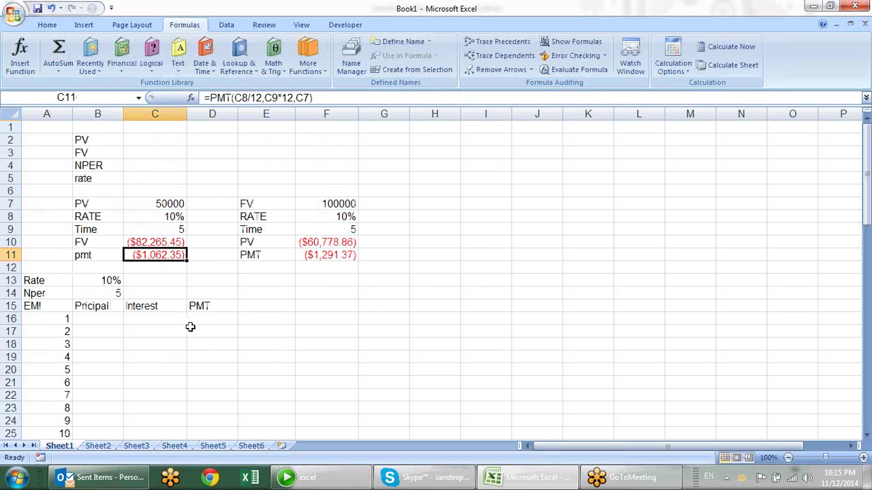
pyautogui.click(104, 319)
pyautogui.click(131, 320)
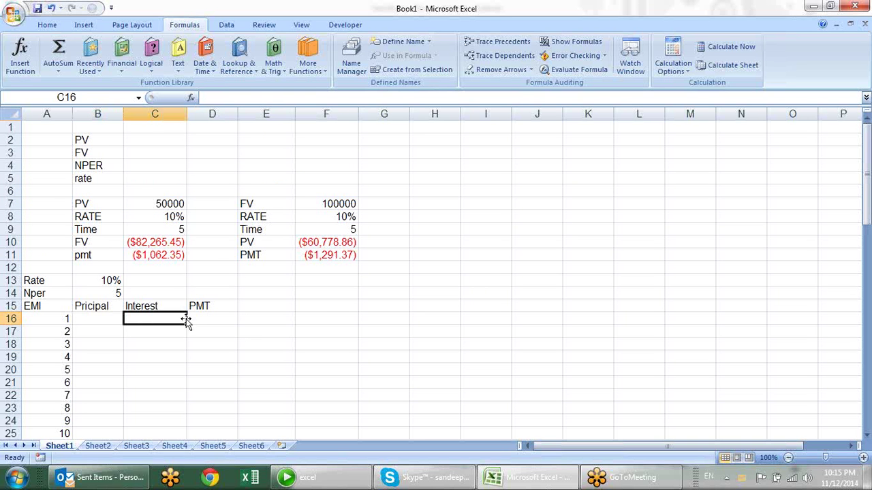
pyautogui.click(175, 255)
pyautogui.click(210, 316)
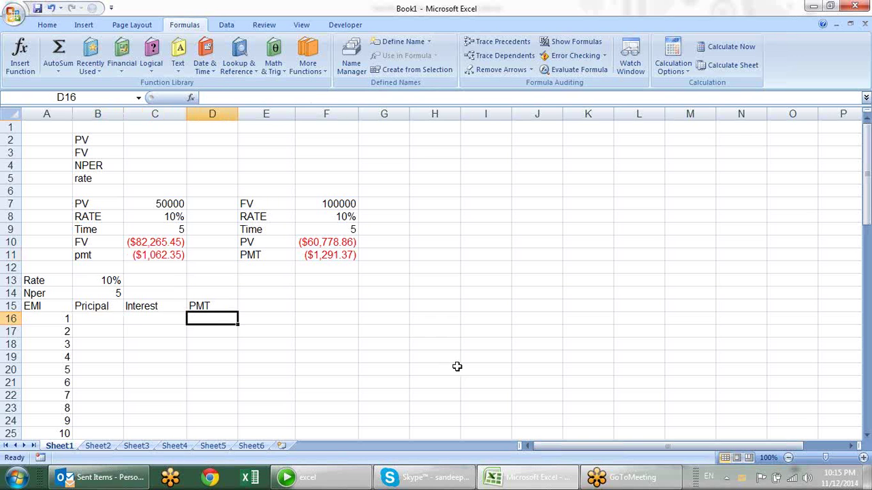
pyautogui.write('=')
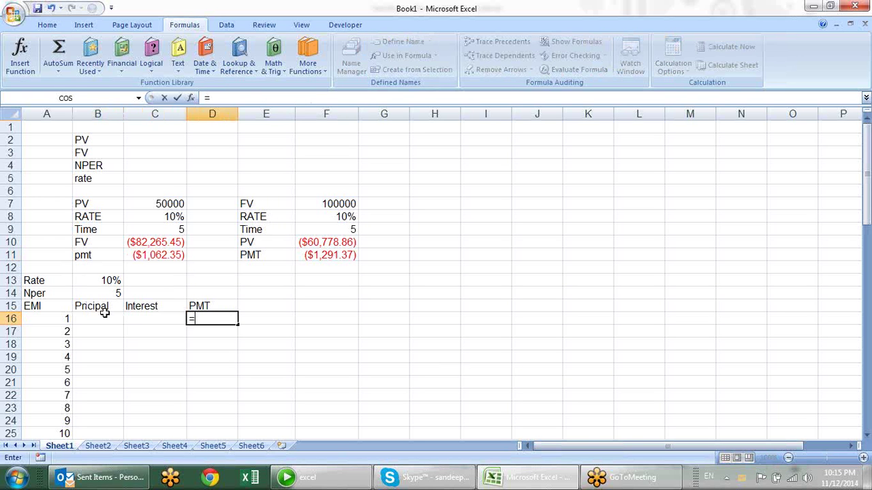
pyautogui.click(93, 318)
pyautogui.write('+')
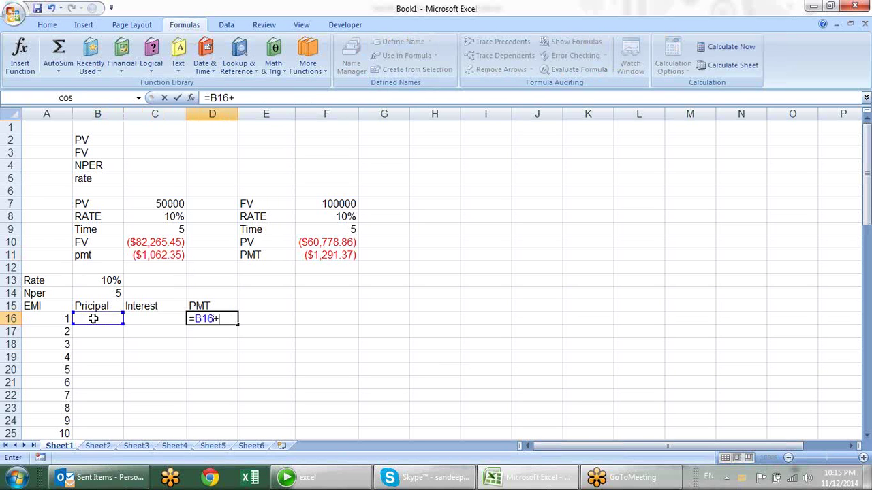
pyautogui.click(164, 318)
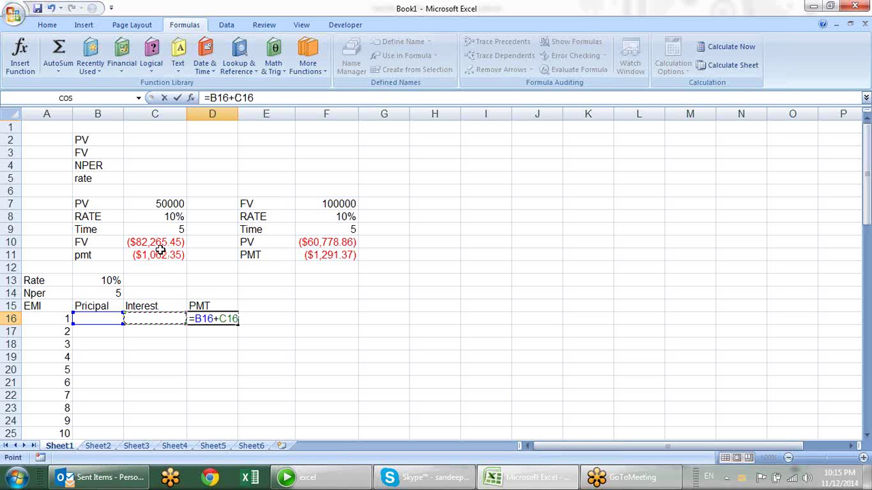
pyautogui.press('Return')
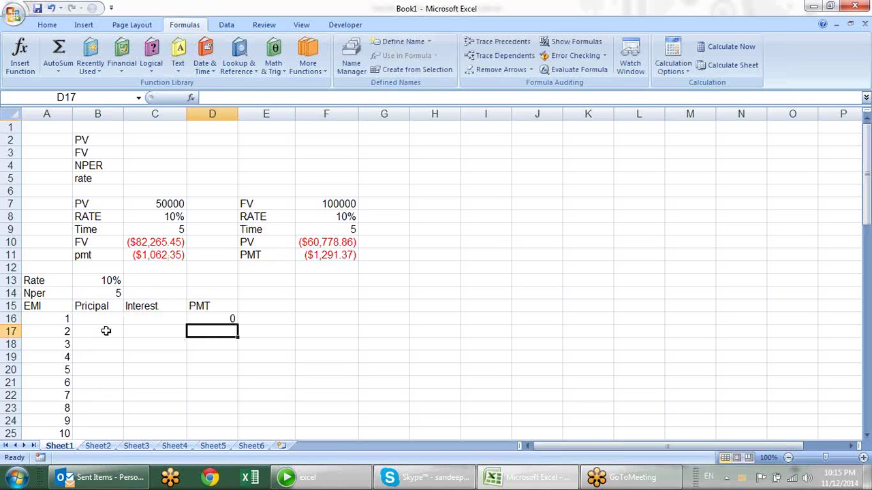
pyautogui.click(114, 318)
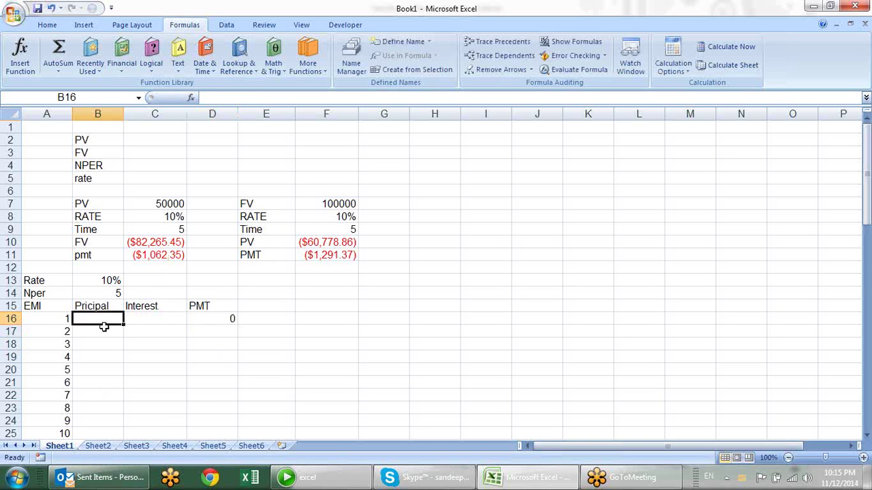
# Step: Enter =PPMT($C$8/12,$A16,$C$9*12,$C$7) in B16, giving ($645.69)
pyautogui.write('=')
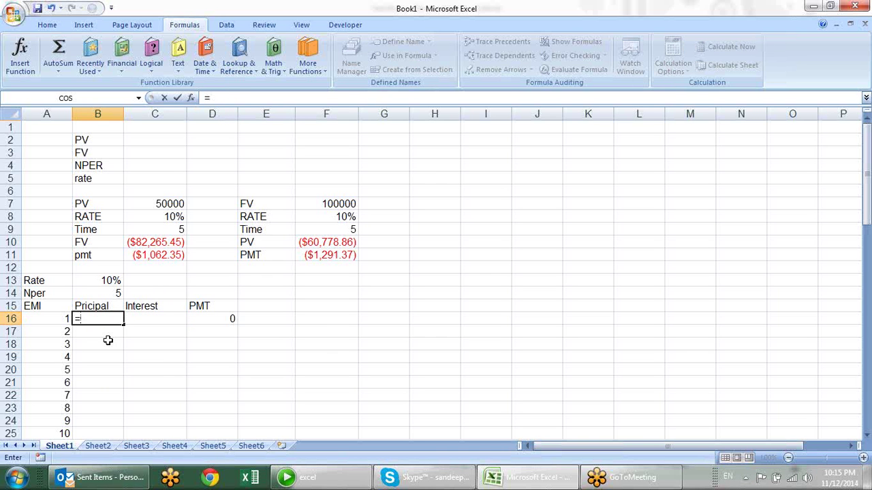
pyautogui.write('pp')
pyautogui.press('Tab')
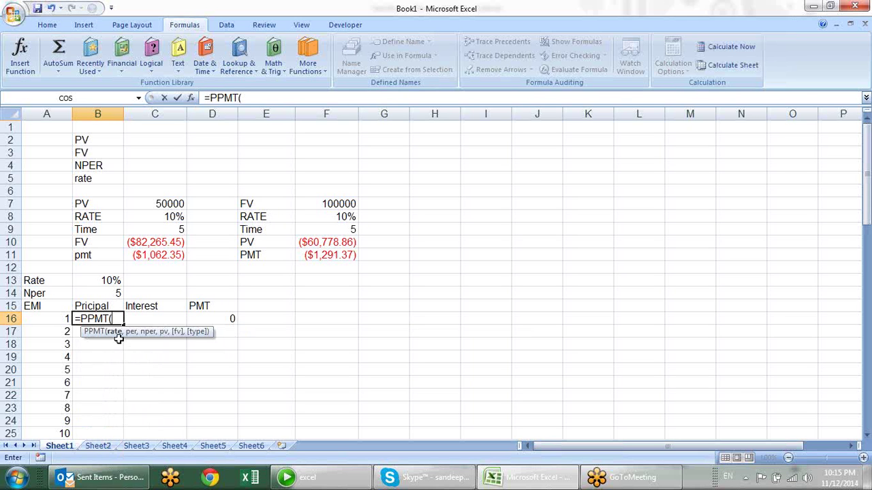
pyautogui.click(151, 215)
pyautogui.press('F4')
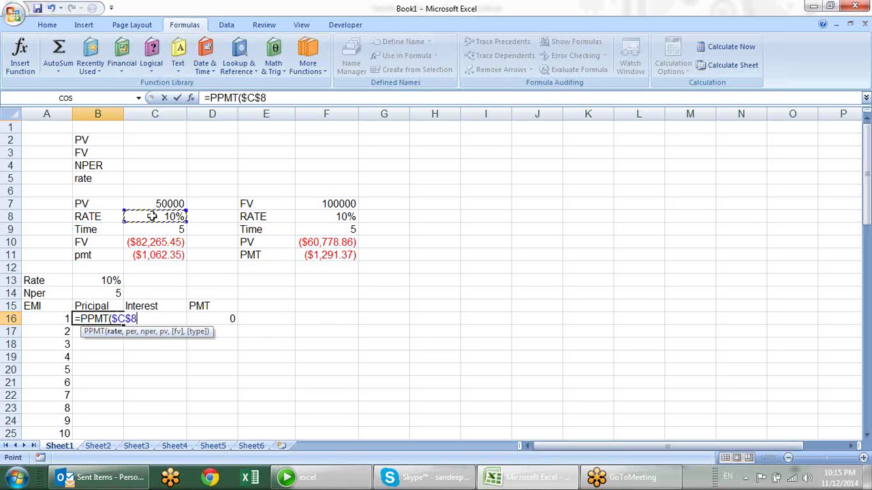
pyautogui.write('/')
pyautogui.write('12,')
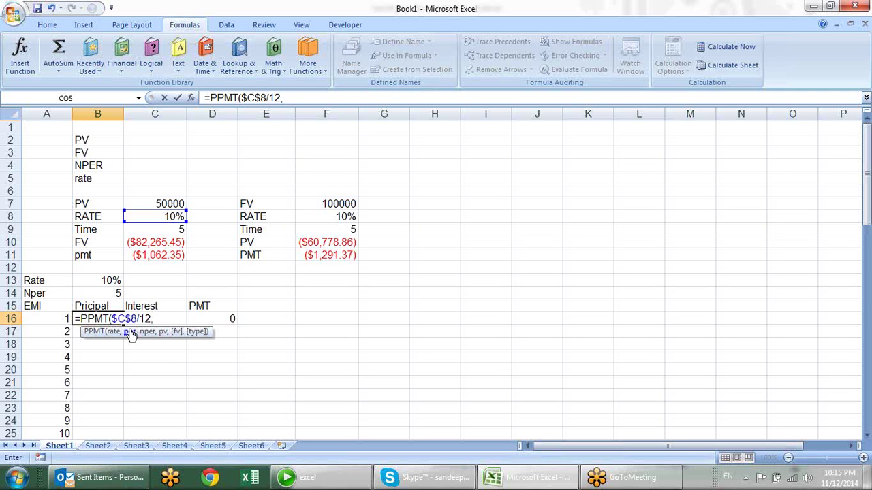
pyautogui.click(63, 318)
pyautogui.press('F4')
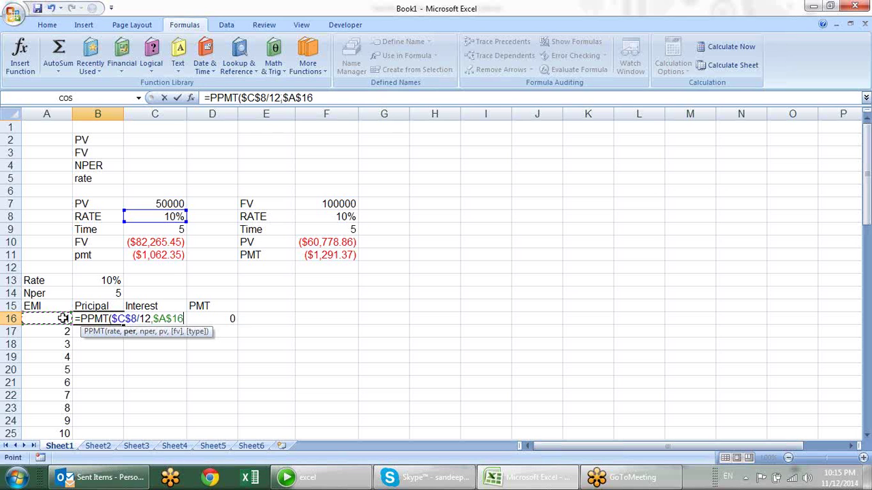
pyautogui.press('F4')
pyautogui.press('F4')
pyautogui.write(',')
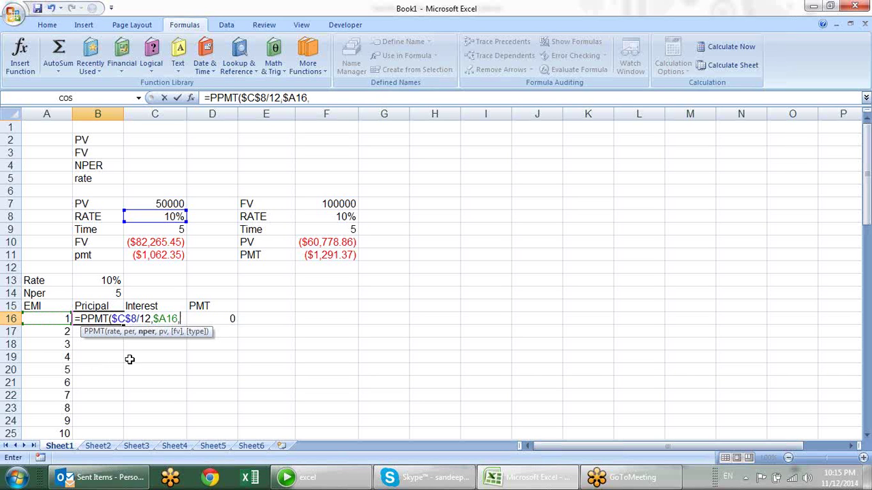
pyautogui.click(179, 232)
pyautogui.press('F4')
pyautogui.write('*')
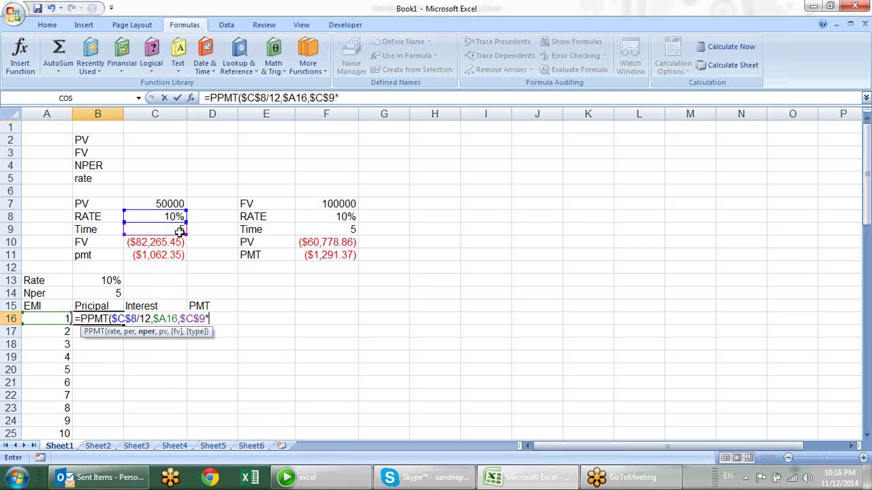
pyautogui.write('12')
pyautogui.write(',')
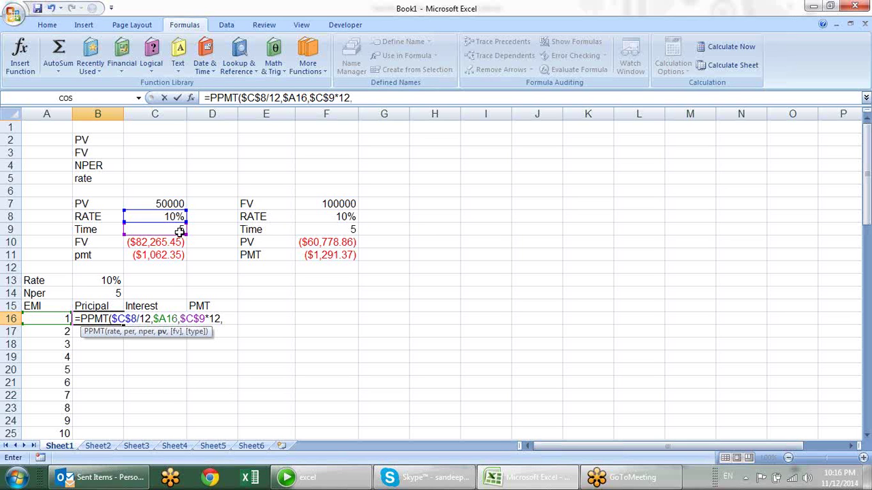
pyautogui.click(161, 204)
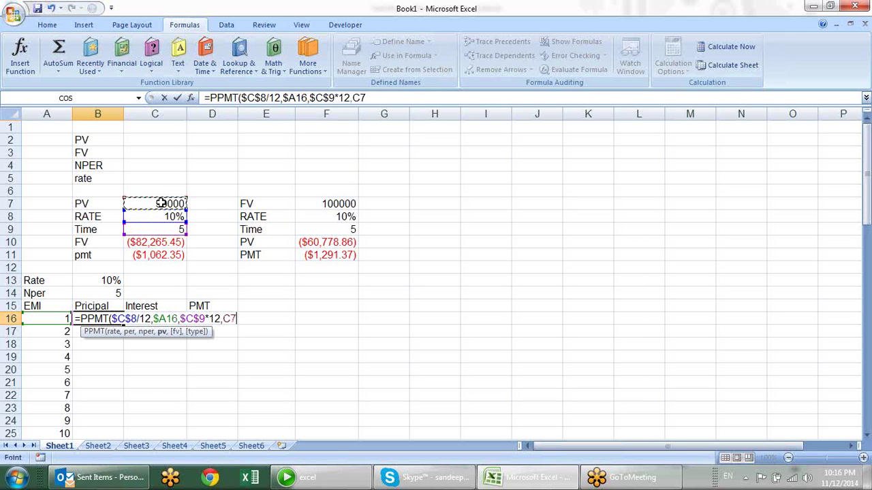
pyautogui.press('F4')
pyautogui.press('Return')
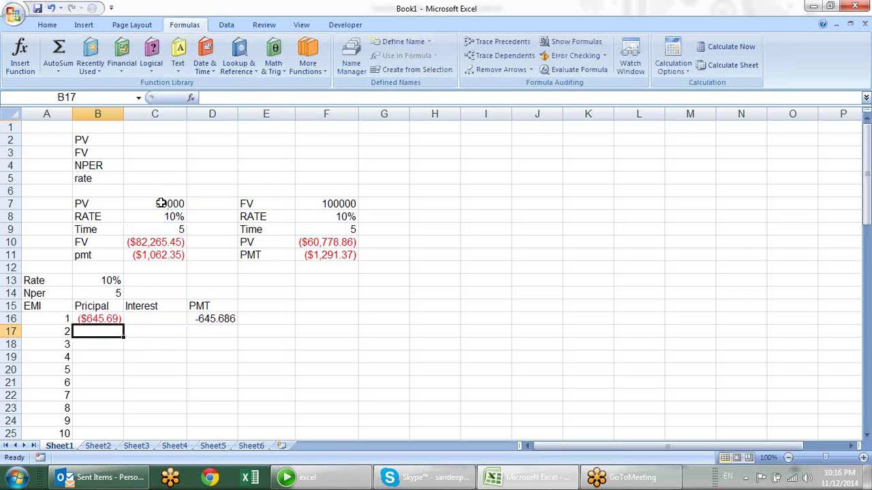
pyautogui.click(115, 319)
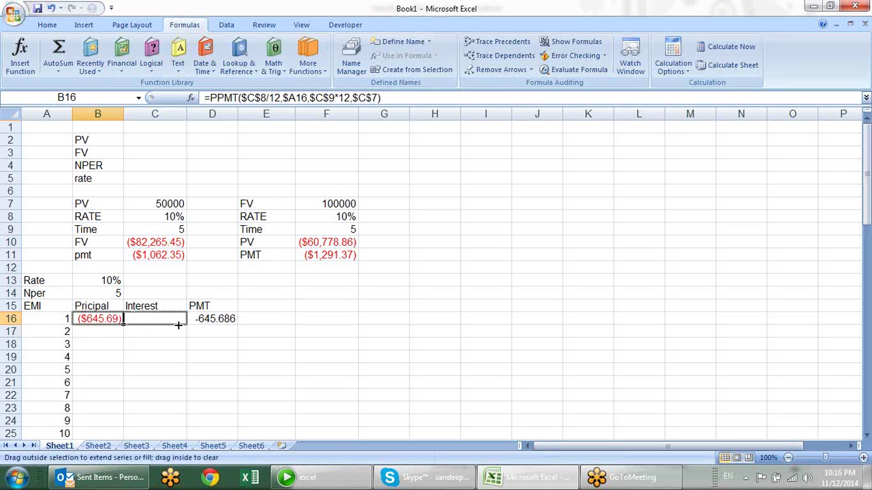
# Step: Copy B16's formula into C16 and change PPMT to IPMT, giving ($416.67)
pyautogui.moveTo(125, 325); pyautogui.dragTo(179, 325)
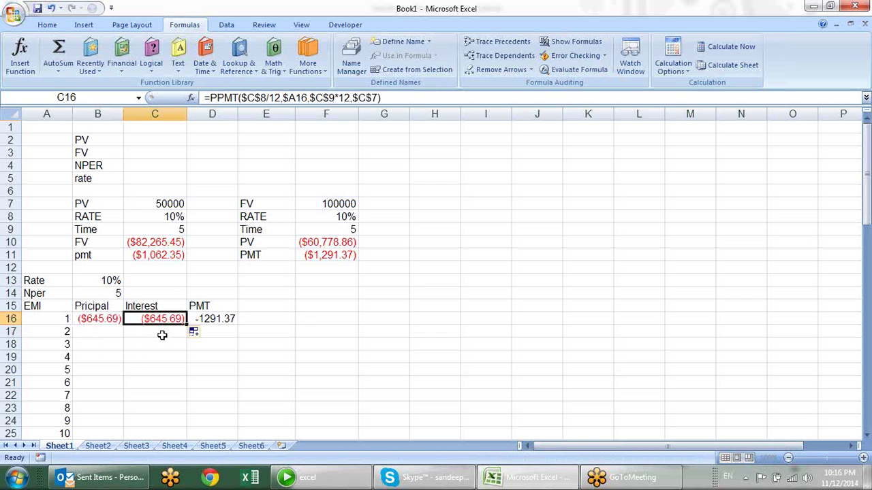
pyautogui.doubleClick(162, 323)
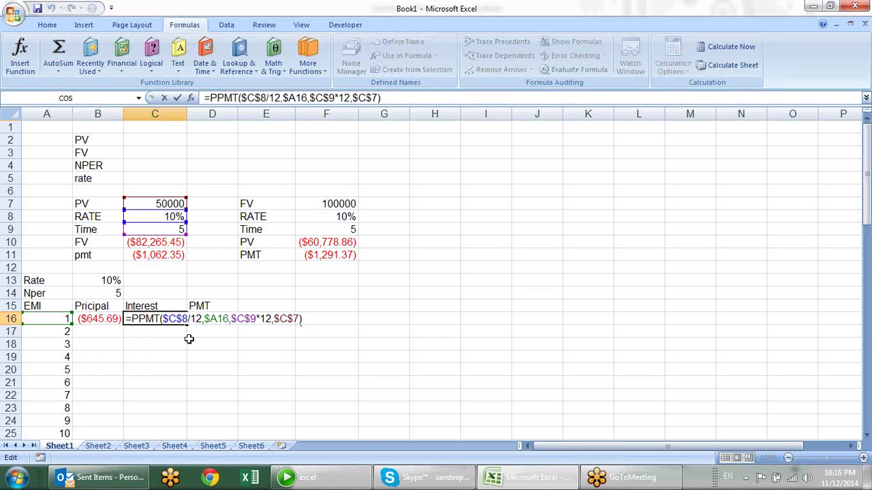
pyautogui.click(139, 323)
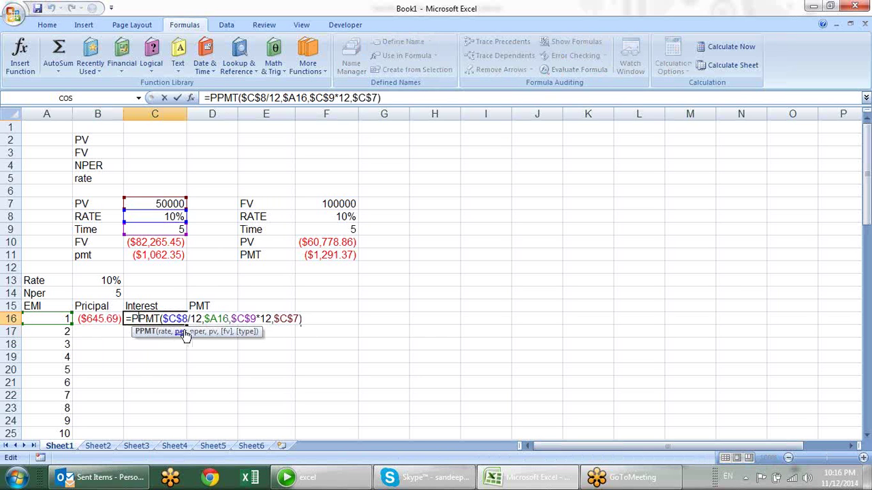
pyautogui.press('BackSpace')
pyautogui.write('I')
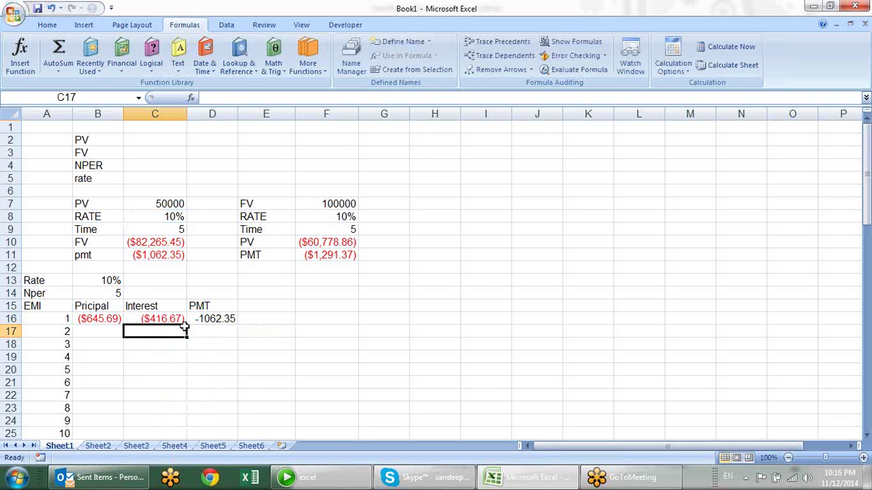
# Step: Confirm D16's -1062.35 total matches the C11 payment, then select B16:D16
pyautogui.click(212, 318)
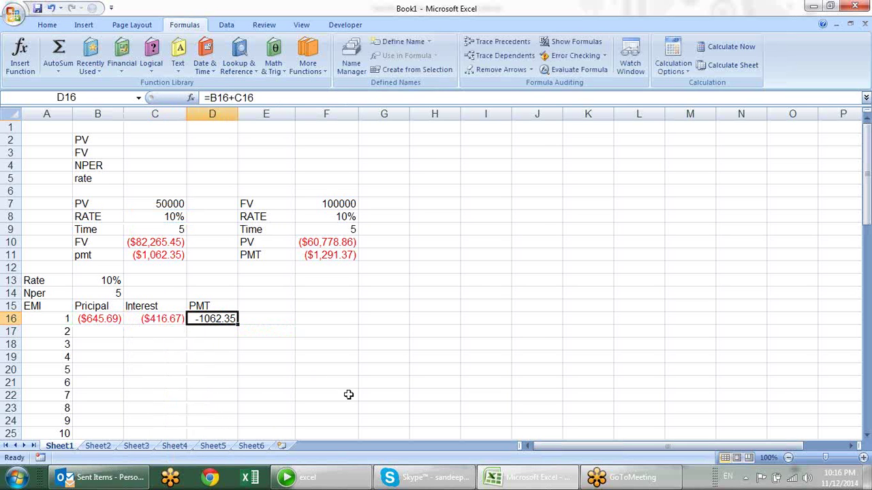
pyautogui.click(154, 253)
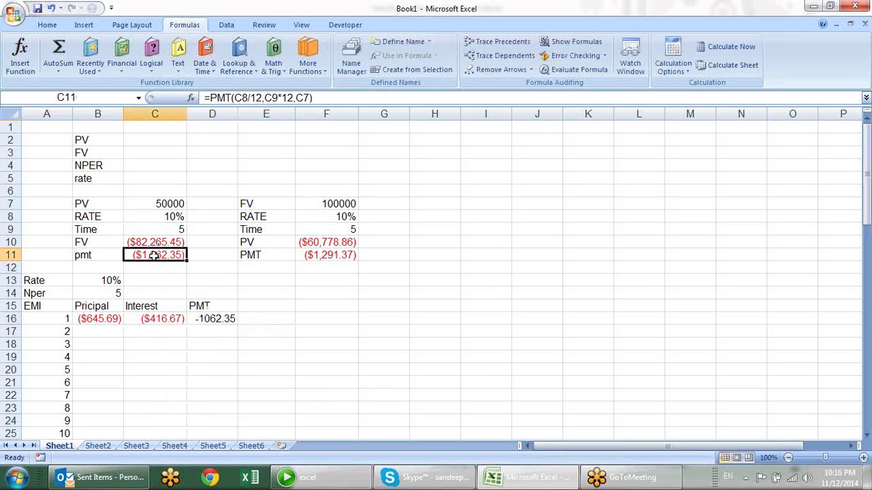
pyautogui.click(212, 318)
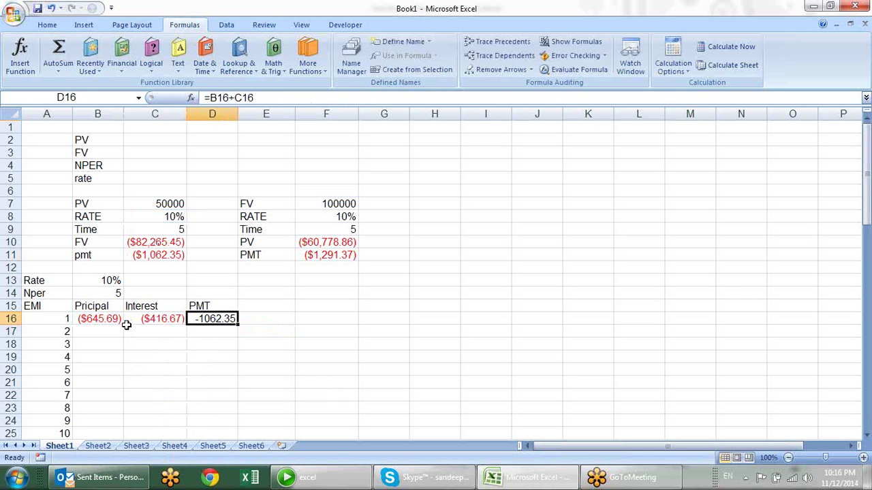
pyautogui.moveTo(103, 318); pyautogui.dragTo(220, 321)
# Step: Fill the B16:D16 principal, interest and PMT formulas down through all EMI rows
pyautogui.click(225, 326)
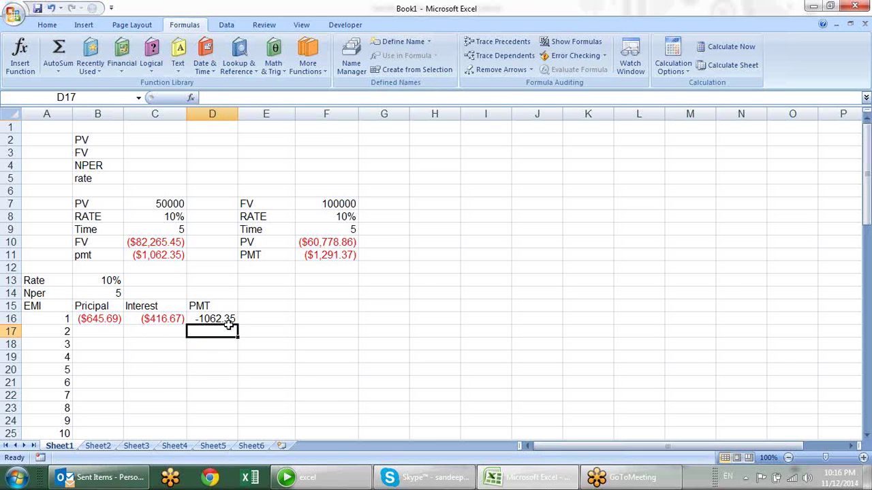
pyautogui.moveTo(102, 320)
pyautogui.mouseDown()
pyautogui.moveTo(234, 323)
pyautogui.moveTo(239, 436)
pyautogui.mouseUp()
pyautogui.click(326, 318)
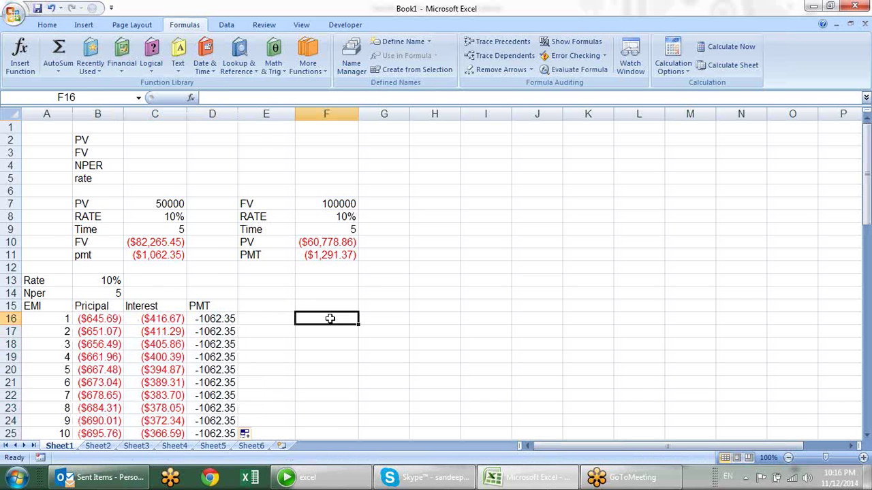
pyautogui.scroll(-2, 263, 307)
# Step: Check the copied formulas, with period 2 showing ($651.07) principal and ($411.29) interest
pyautogui.click(111, 244)
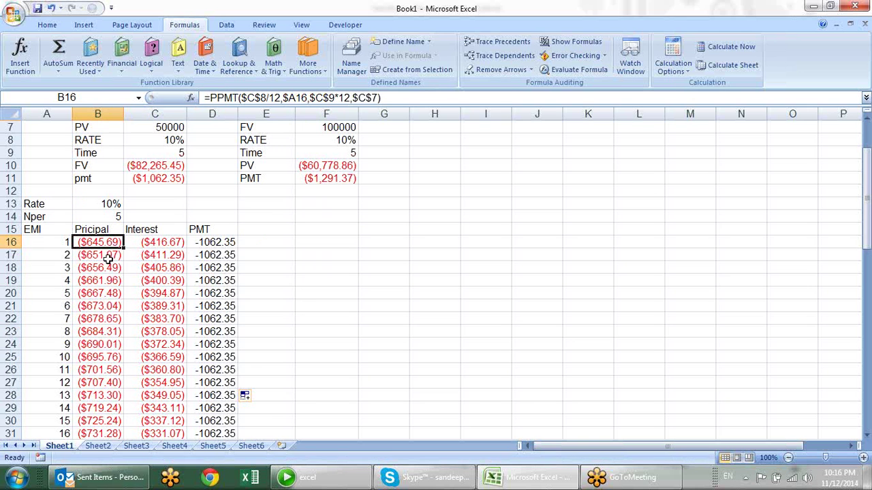
pyautogui.moveTo(158, 241); pyautogui.dragTo(156, 231)
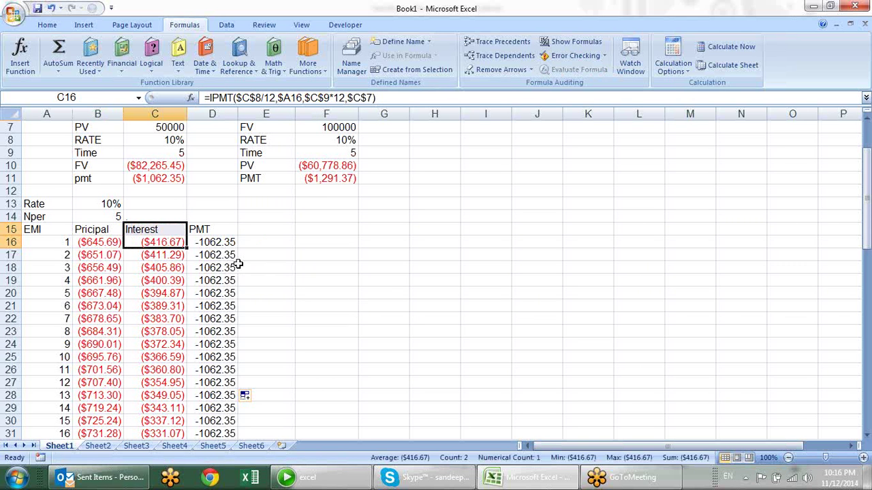
pyautogui.click(173, 246)
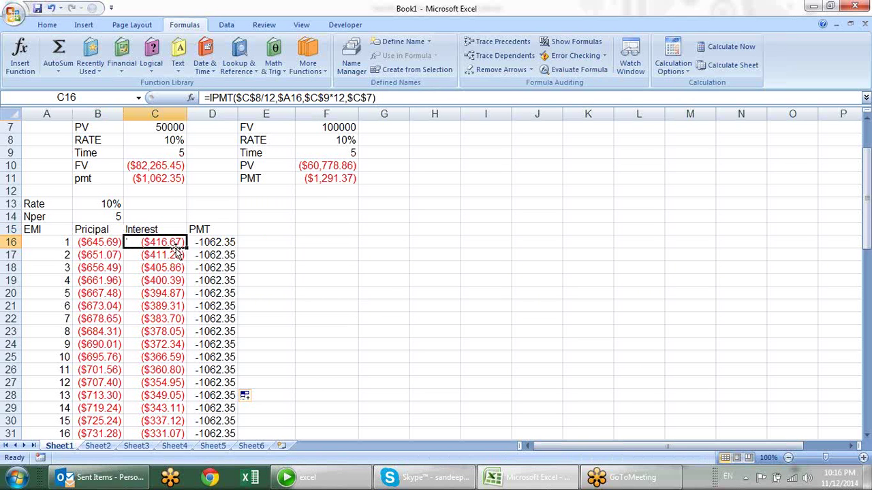
pyautogui.click(229, 242)
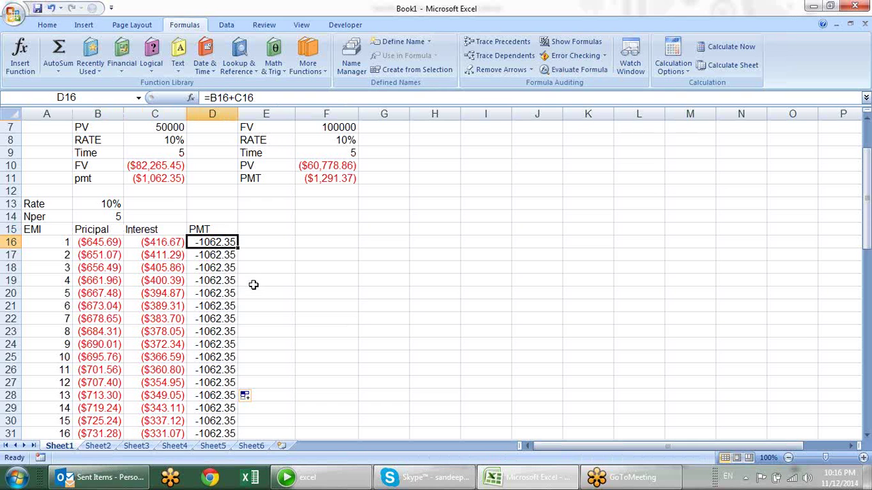
pyautogui.click(106, 240)
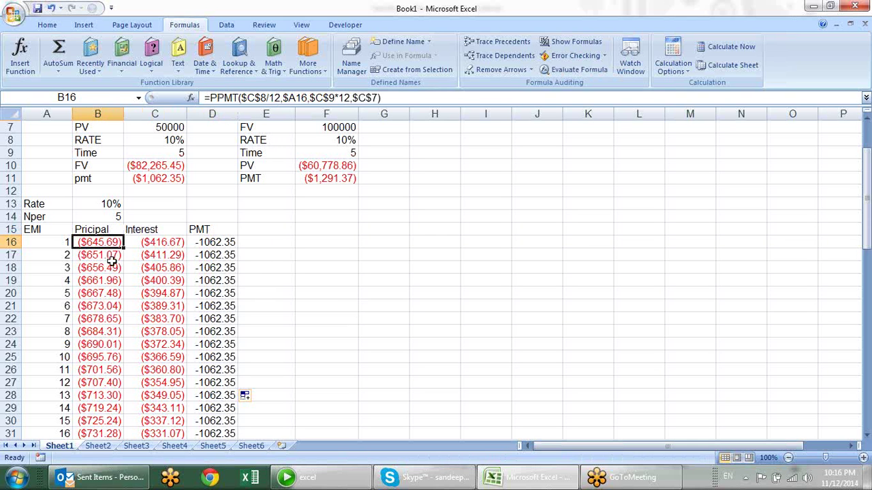
pyautogui.click(112, 257)
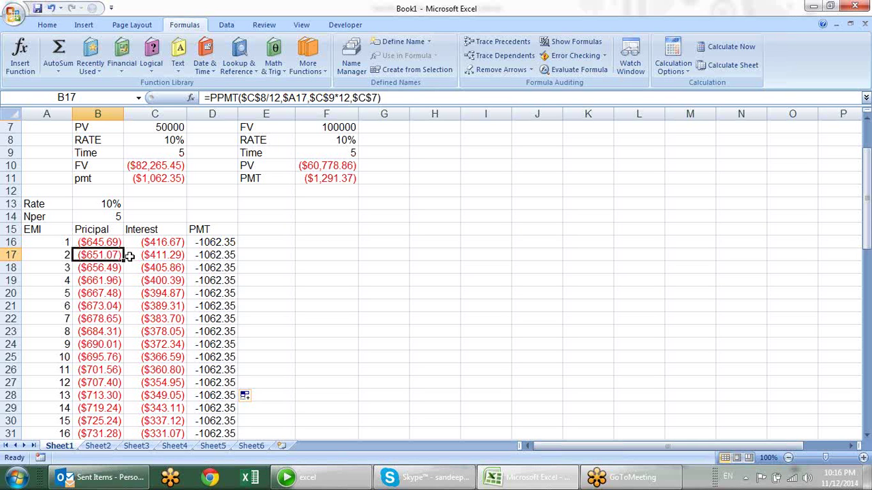
pyautogui.click(167, 254)
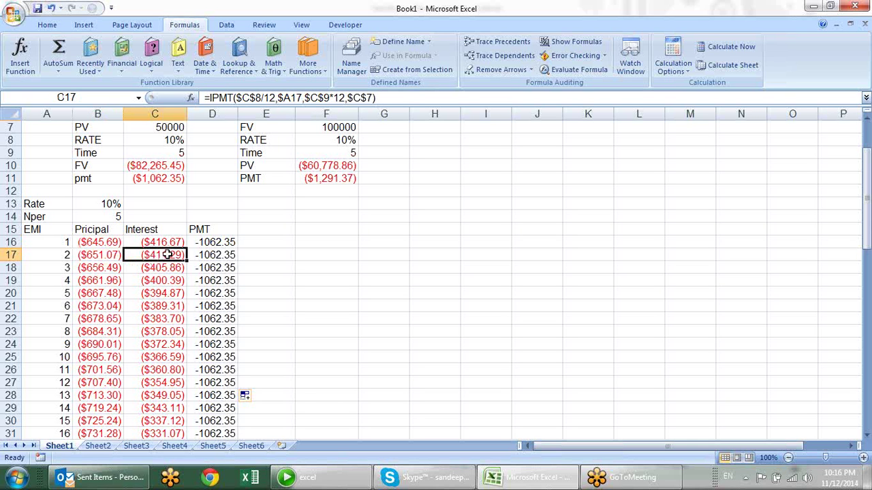
pyautogui.click(118, 238)
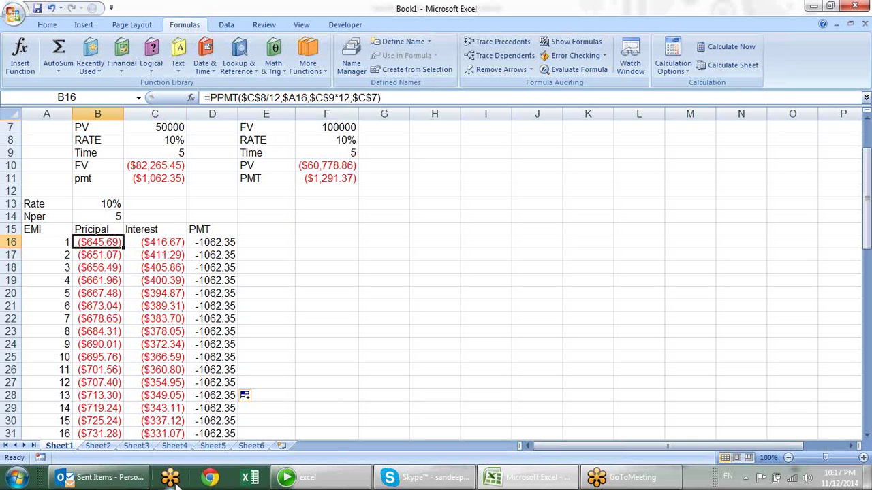
pyautogui.moveTo(111, 243); pyautogui.dragTo(98, 344)
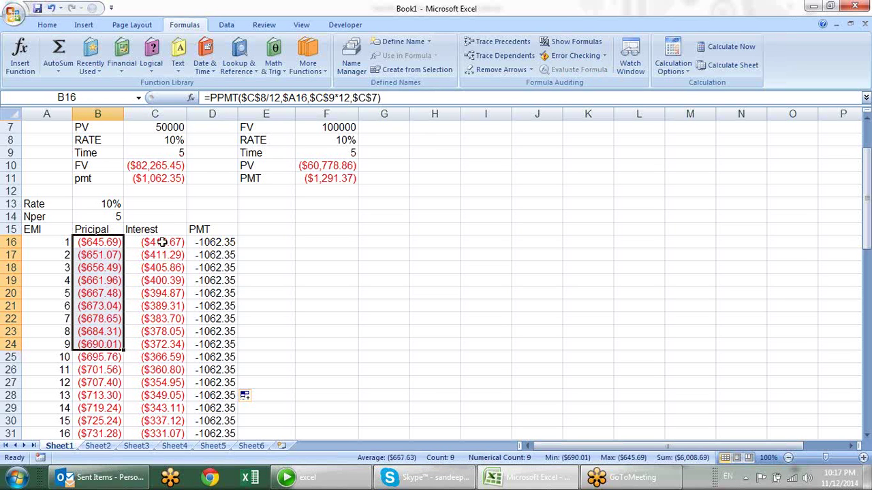
pyautogui.moveTo(162, 242); pyautogui.dragTo(163, 281)
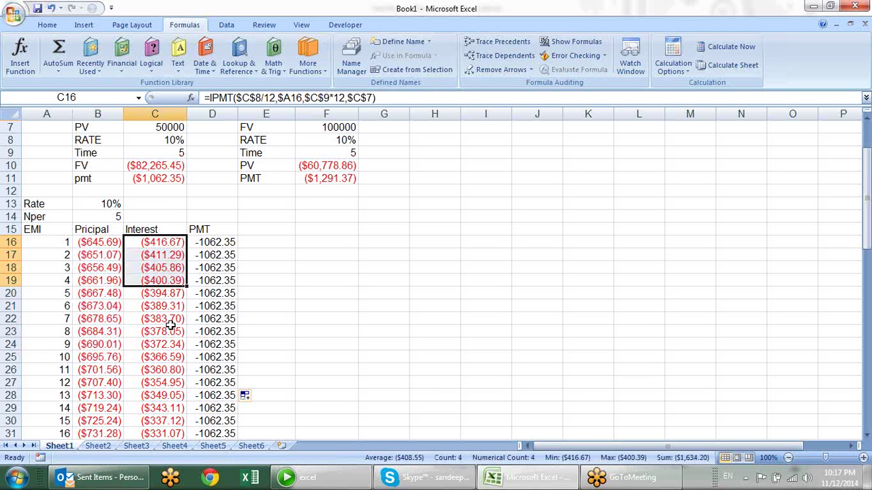
pyautogui.click(161, 245)
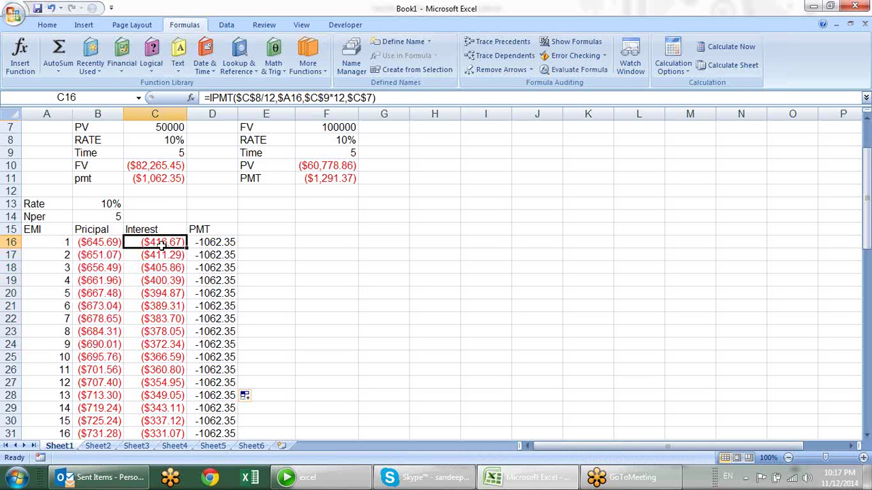
pyautogui.click(111, 243)
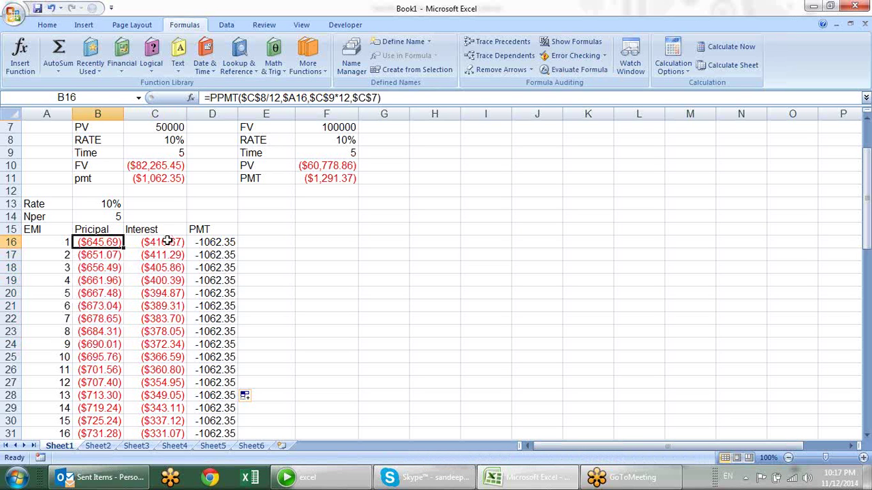
pyautogui.moveTo(160, 231); pyautogui.dragTo(182, 318)
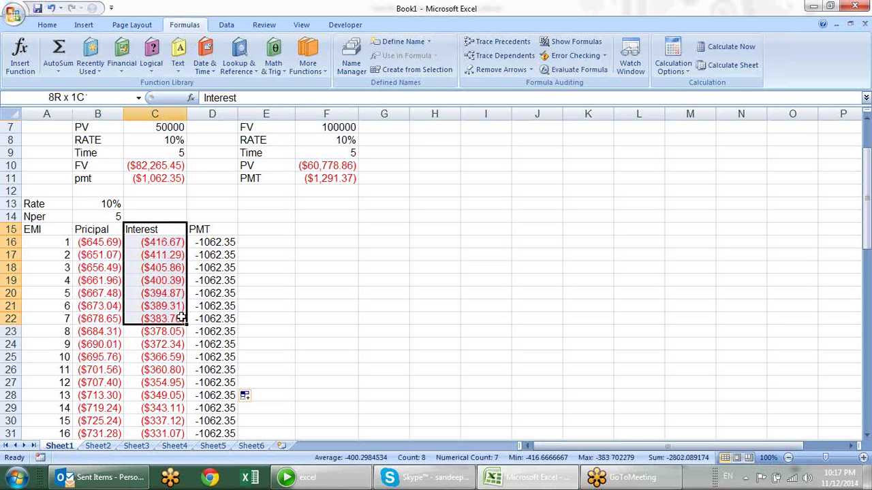
pyautogui.click(301, 294)
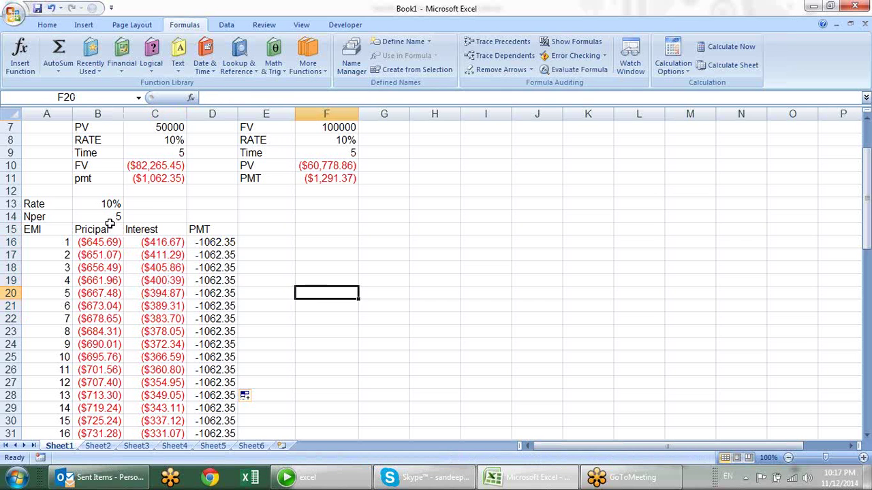
pyautogui.click(163, 244)
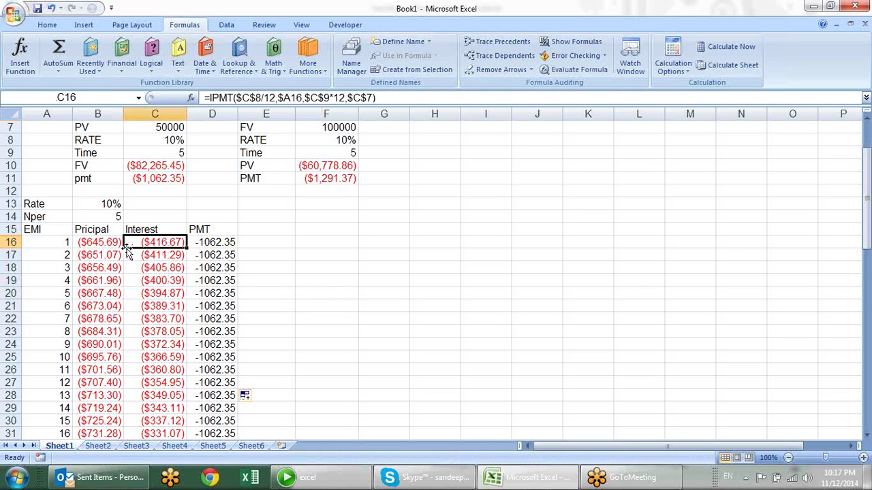
pyautogui.click(92, 247)
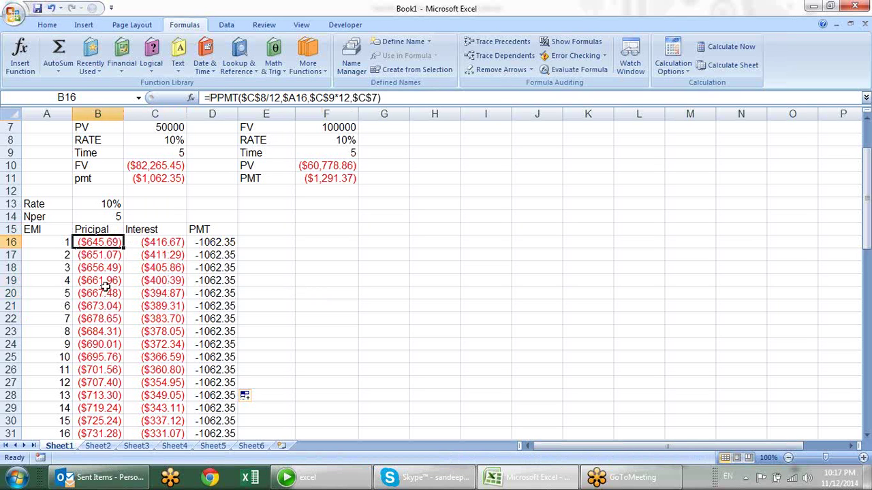
pyautogui.click(212, 282)
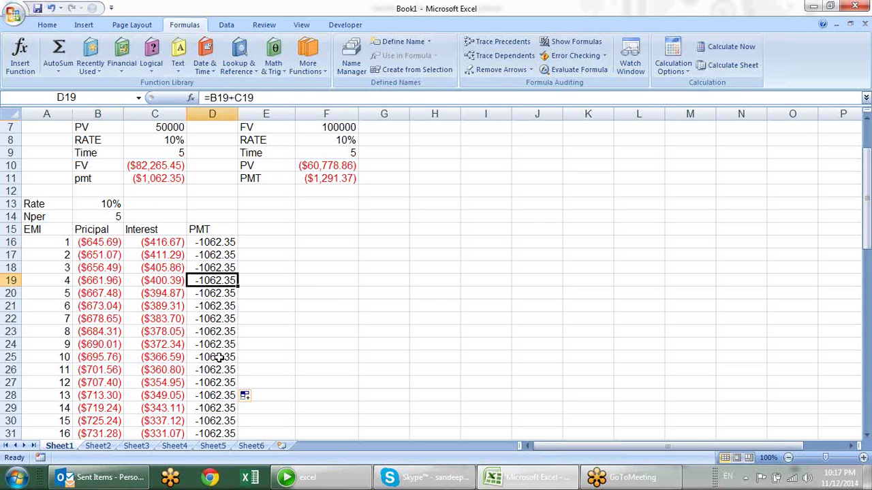
pyautogui.click(145, 269)
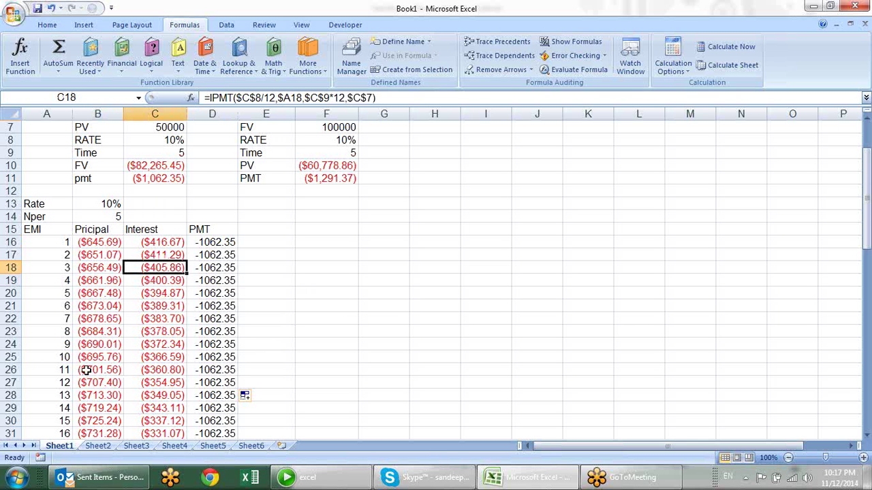
pyautogui.click(11, 357)
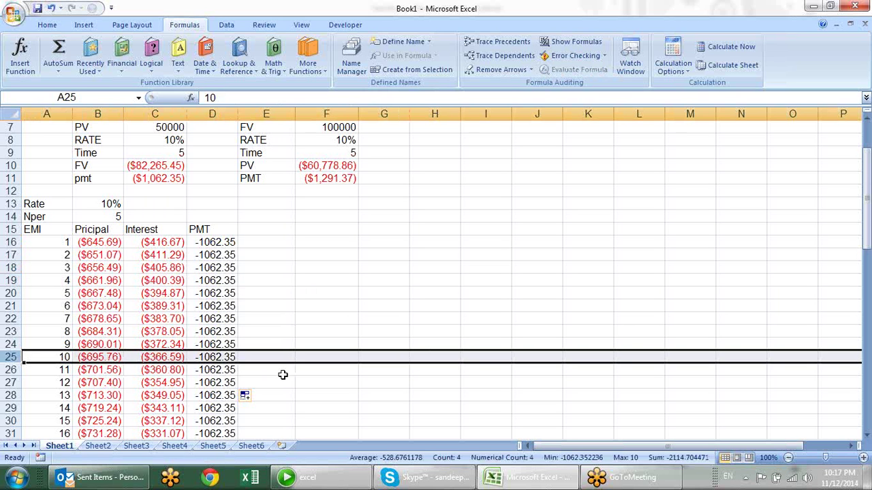
pyautogui.click(282, 382)
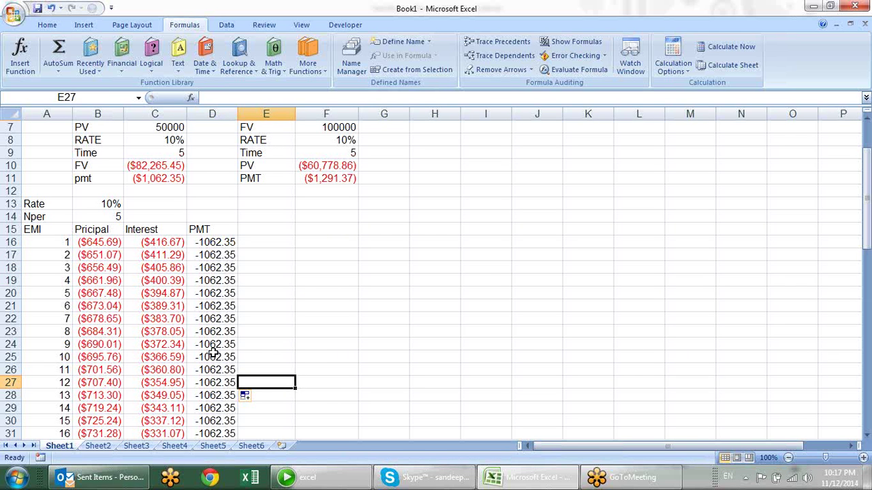
pyautogui.moveTo(213, 354); pyautogui.dragTo(225, 243)
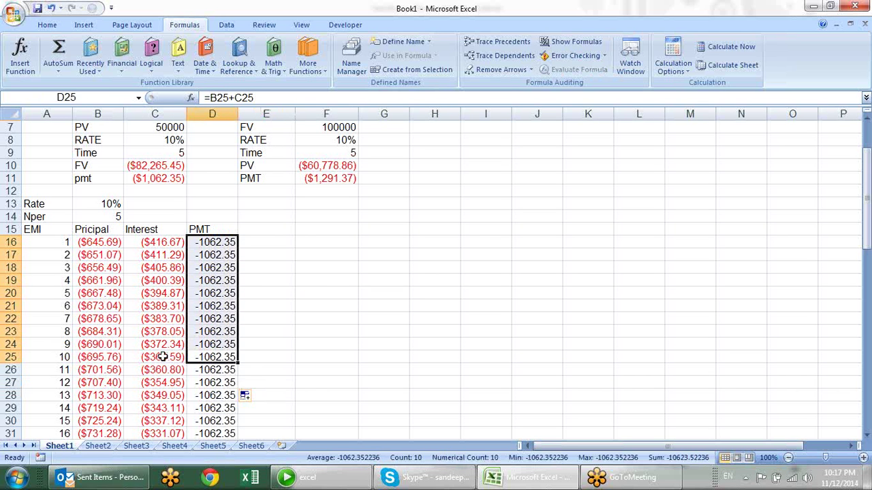
pyautogui.moveTo(163, 357); pyautogui.dragTo(171, 246)
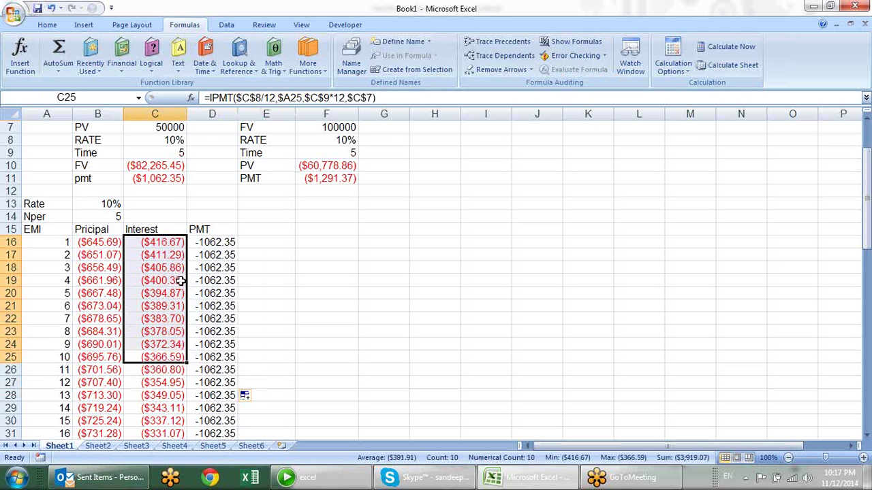
pyautogui.moveTo(114, 356); pyautogui.dragTo(117, 243)
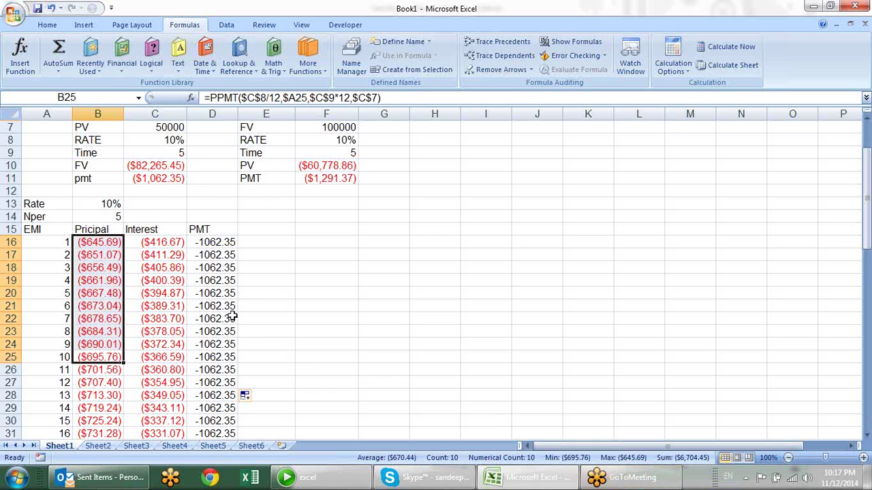
# Step: AutoFit column B at the schedule's last rows so principal amounts replace ####
pyautogui.scroll(-1, 232, 316)
pyautogui.scroll(-2, 228, 320)
pyautogui.scroll(-3, 229, 324)
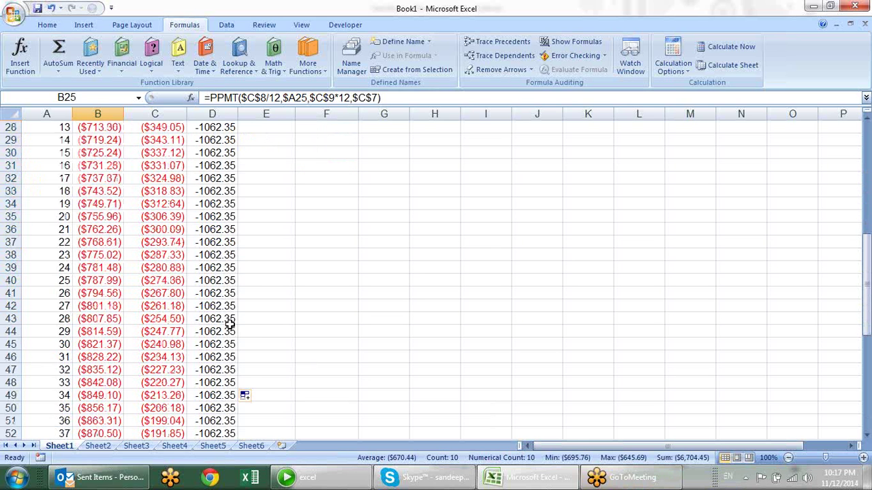
pyautogui.scroll(-8, 230, 320)
pyautogui.scroll(-4, 229, 317)
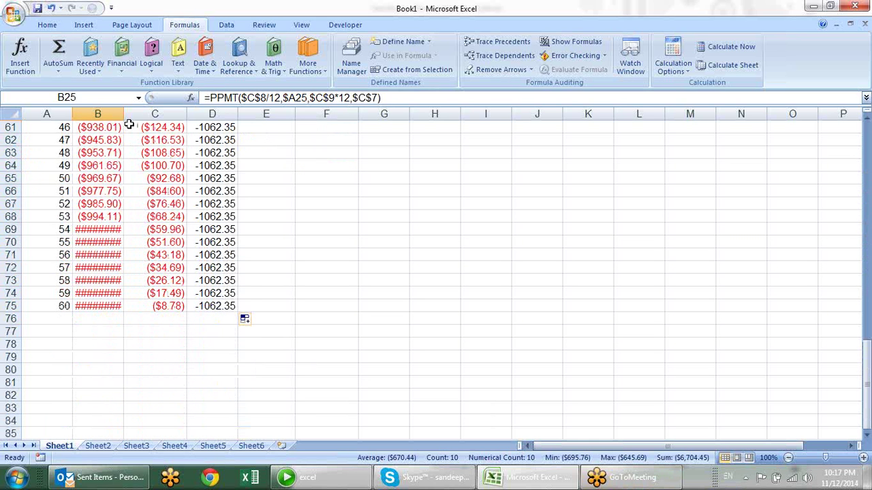
pyautogui.moveTo(123, 115); pyautogui.dragTo(122, 117)
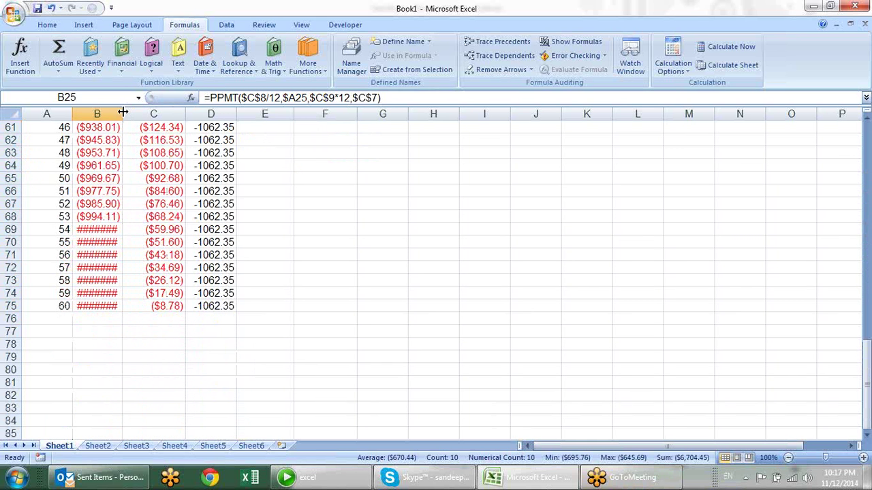
pyautogui.click(266, 176)
pyautogui.doubleClick(122, 117)
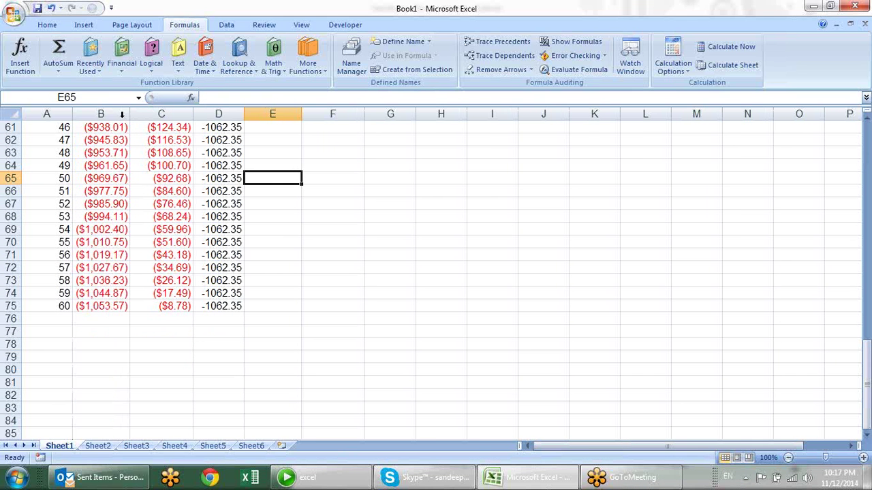
# Step: Check the principal and interest formulas for payments 50 through 60
pyautogui.click(114, 233)
pyautogui.click(111, 253)
pyautogui.click(111, 268)
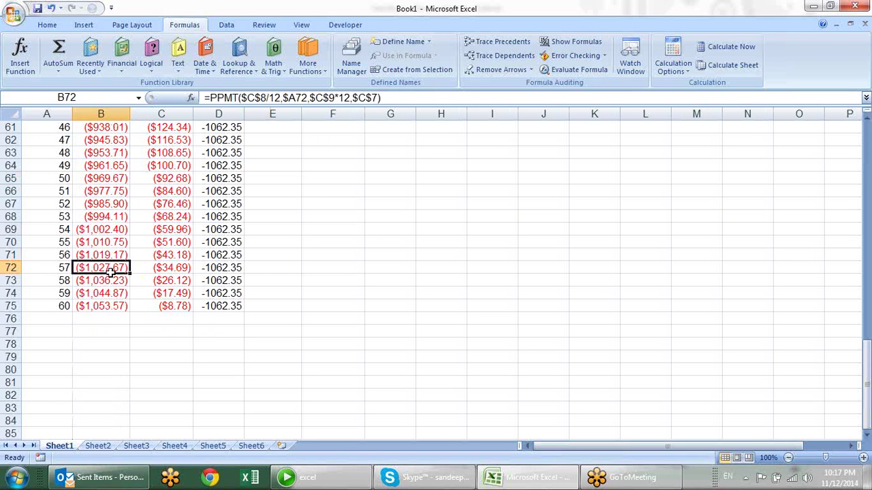
pyautogui.click(118, 294)
pyautogui.click(120, 306)
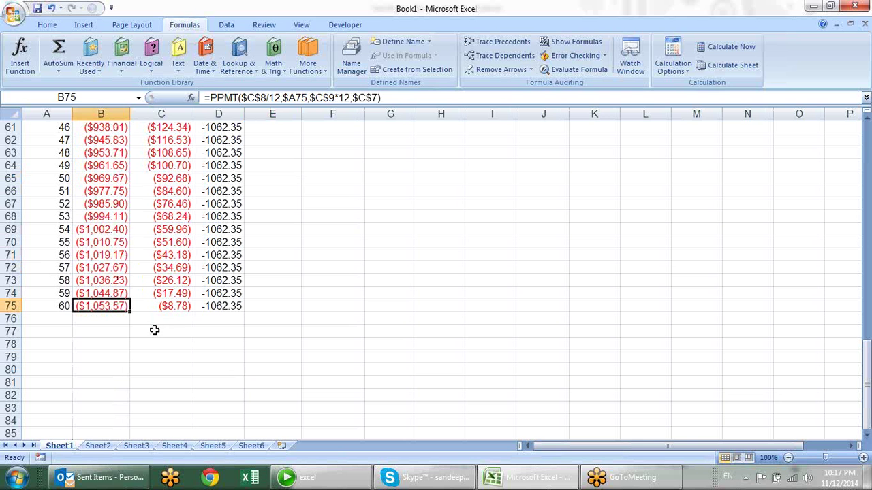
pyautogui.click(176, 307)
pyautogui.click(174, 177)
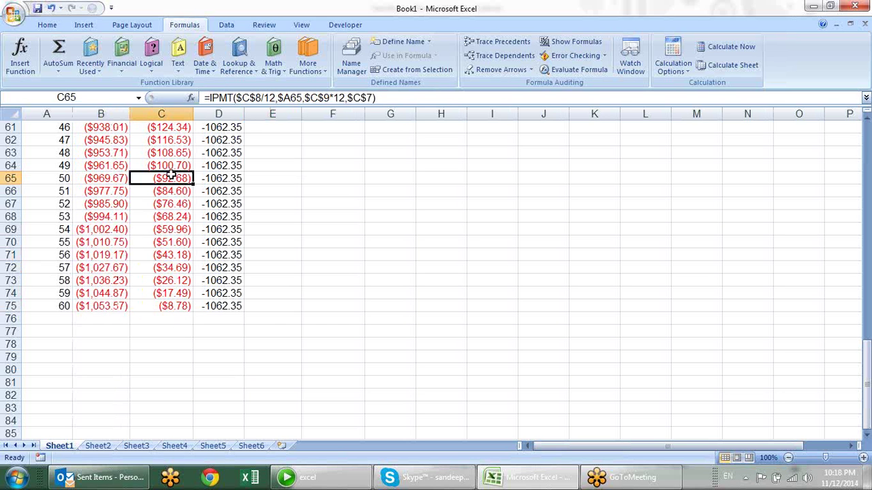
pyautogui.click(164, 281)
pyautogui.click(168, 293)
pyautogui.click(168, 305)
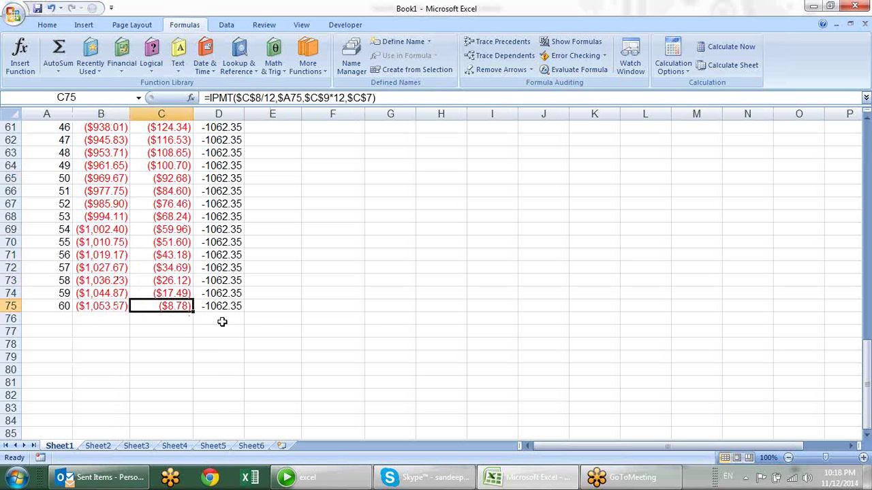
pyautogui.scroll(6, 323, 335)
pyautogui.scroll(7, 322, 335)
pyautogui.scroll(7, 323, 335)
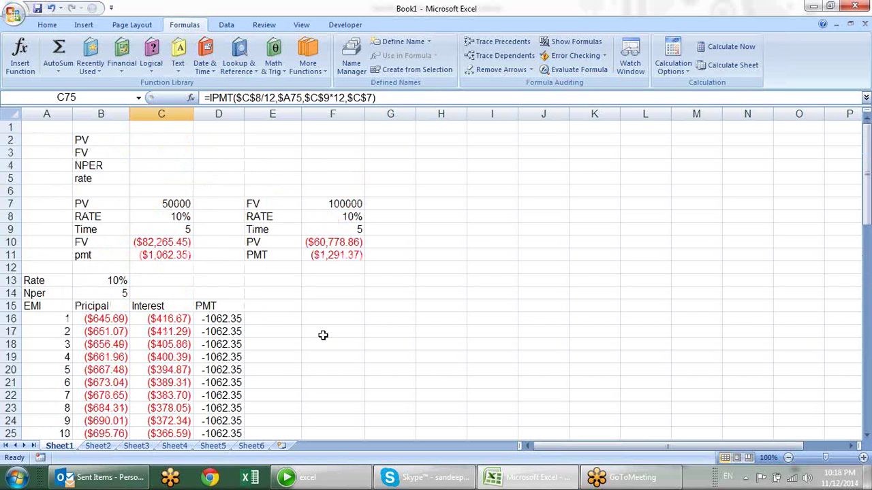
pyautogui.scroll(-1, 323, 335)
pyautogui.scroll(-1, 322, 335)
pyautogui.scroll(2, 323, 335)
pyautogui.click(122, 66)
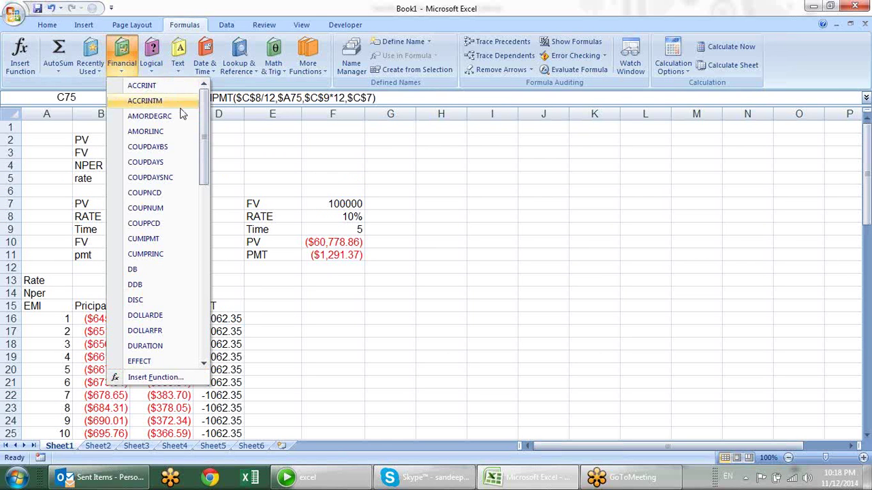
pyautogui.moveTo(205, 136); pyautogui.dragTo(211, 317)
pyautogui.click(357, 293)
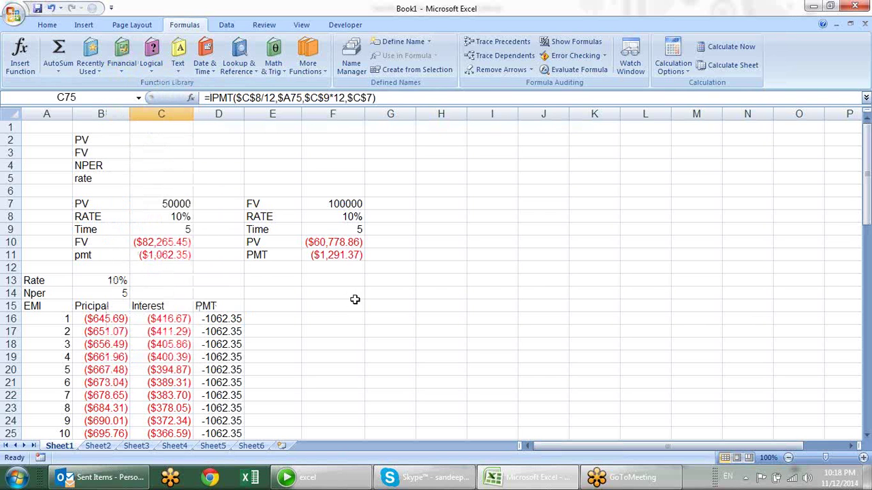
pyautogui.click(276, 299)
pyautogui.click(262, 268)
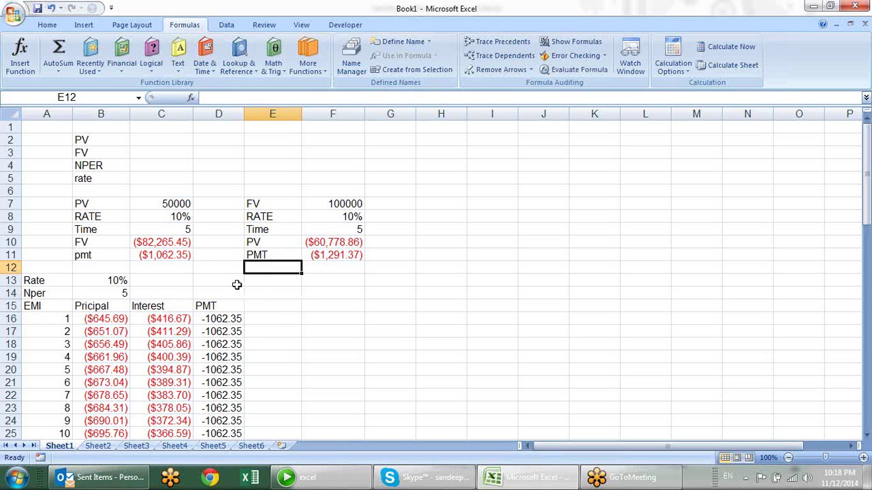
pyautogui.click(236, 285)
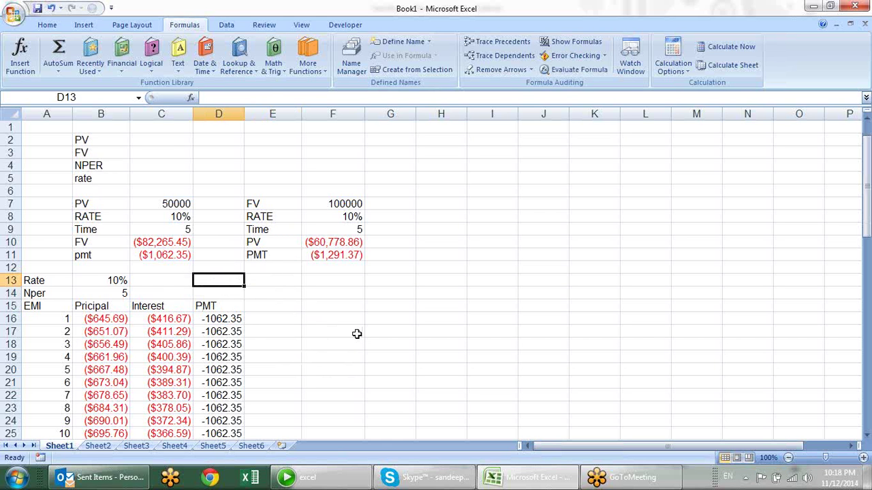
pyautogui.scroll(-2, 358, 333)
pyautogui.click(121, 244)
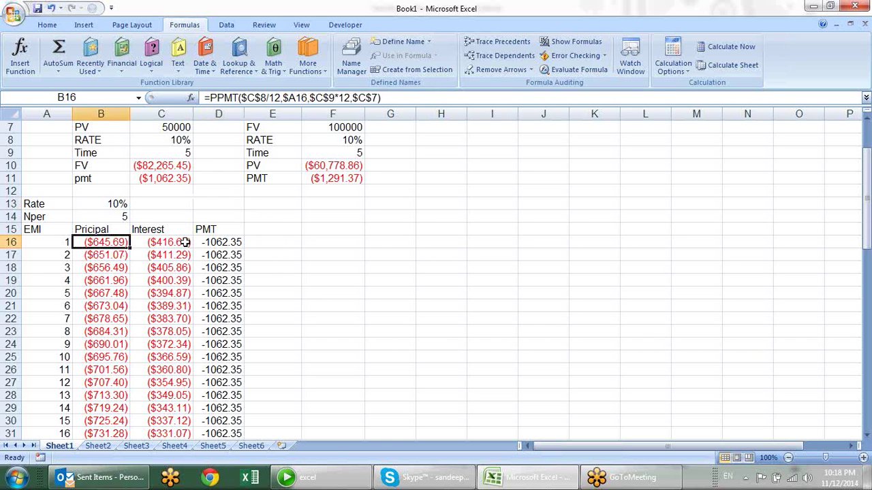
pyautogui.click(184, 244)
pyautogui.click(222, 253)
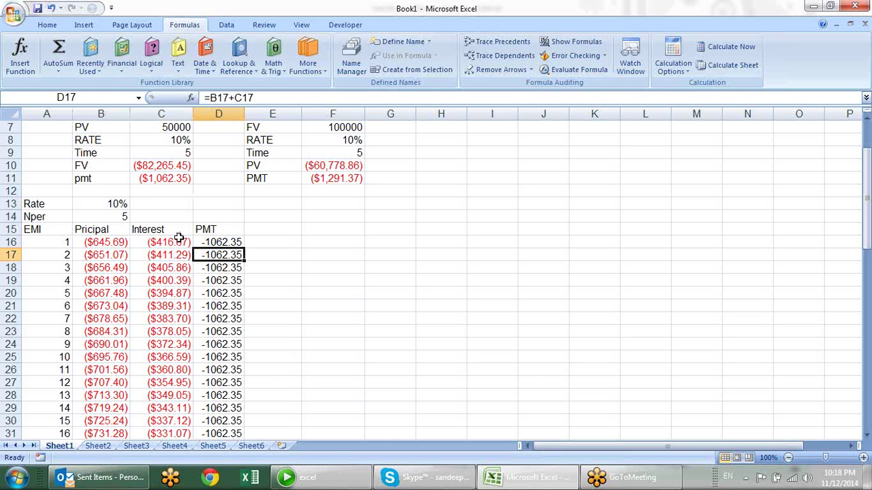
pyautogui.scroll(1, 178, 237)
pyautogui.click(184, 168)
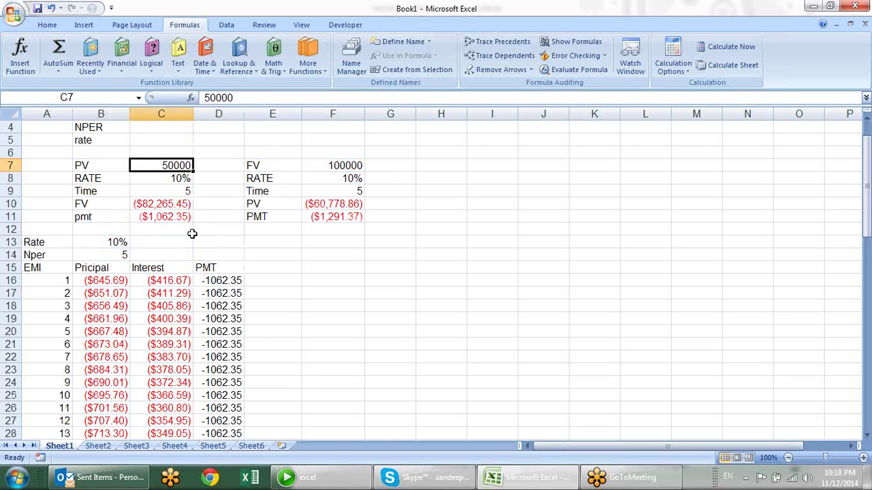
pyautogui.click(161, 255)
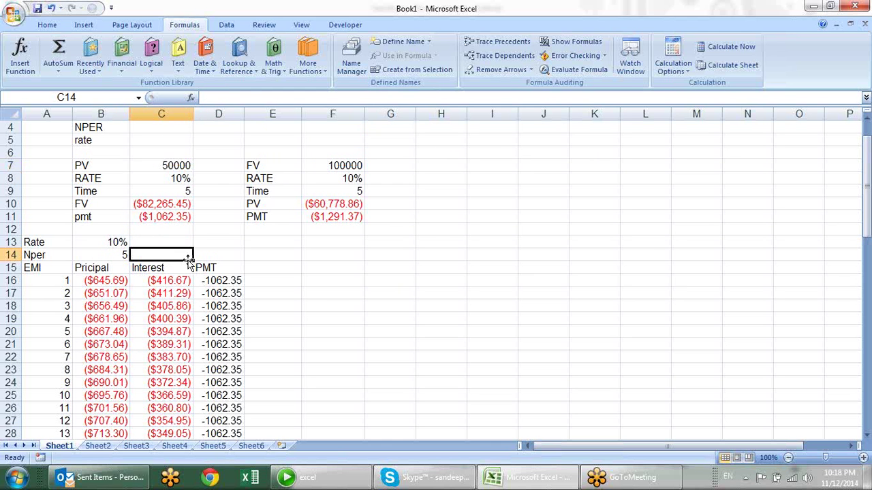
pyautogui.write('=sum')
pyautogui.press('Tab')
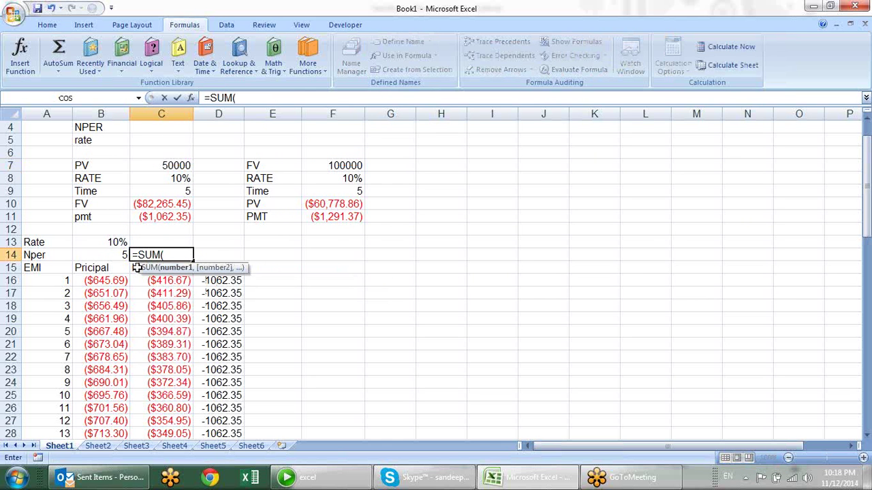
pyautogui.click(150, 283)
pyautogui.hotkey('ctrl', 'shift', 'Down')
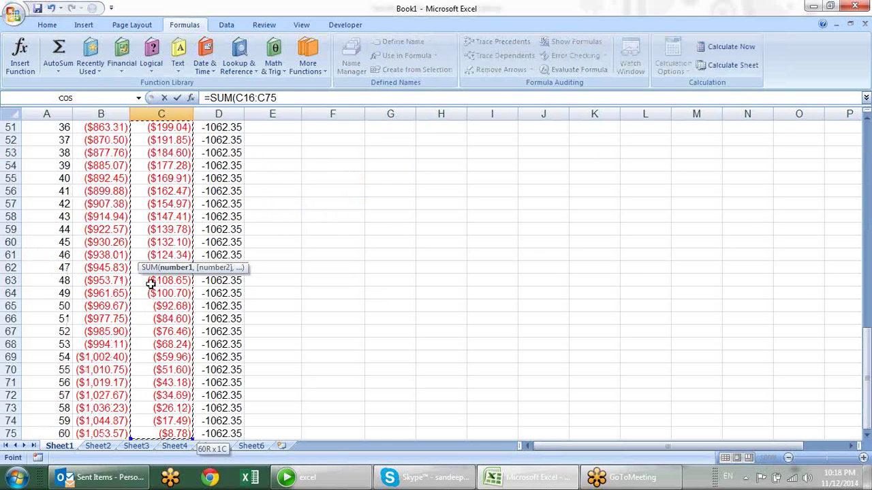
pyautogui.press('Return')
pyautogui.scroll(4, 151, 283)
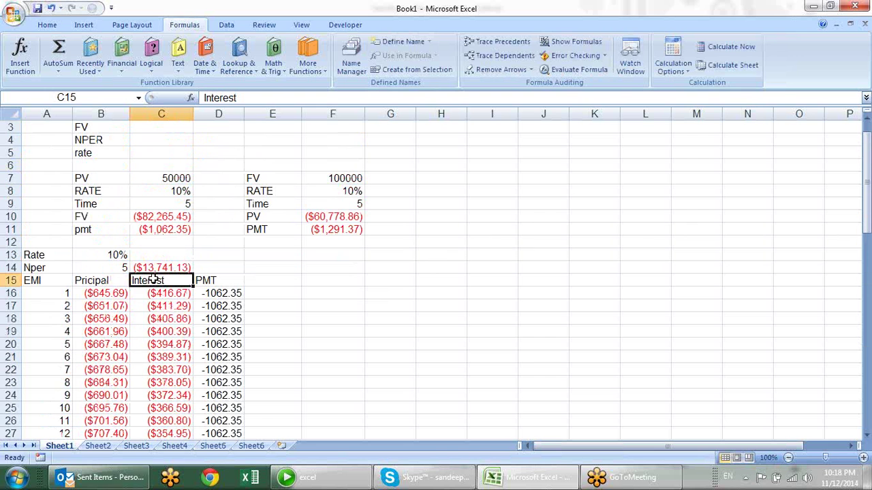
pyautogui.click(177, 267)
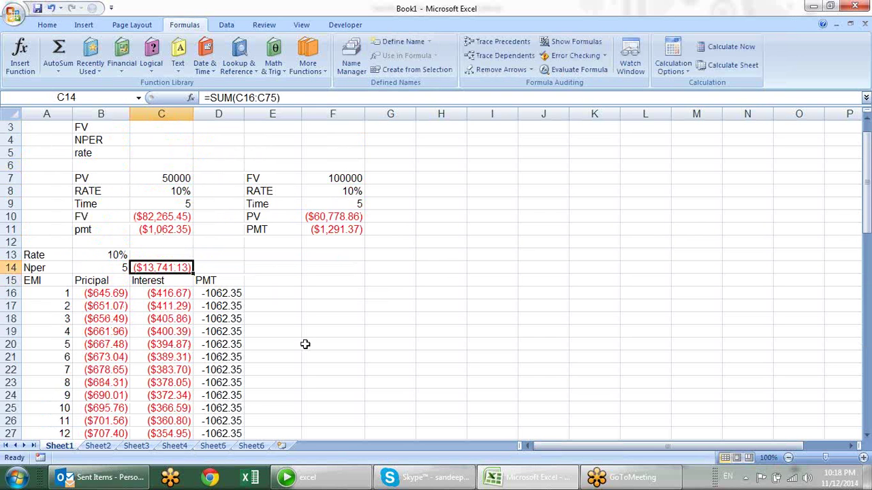
pyautogui.hotkey('ctrl', 'b')
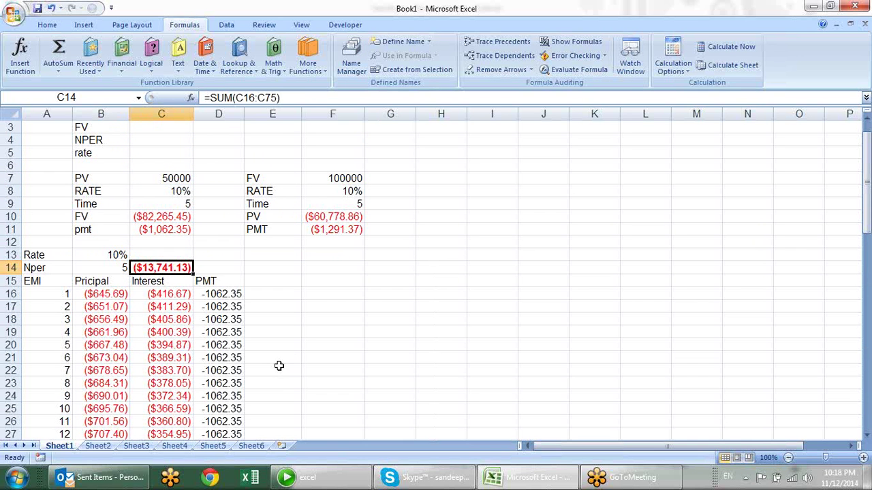
pyautogui.click(309, 271)
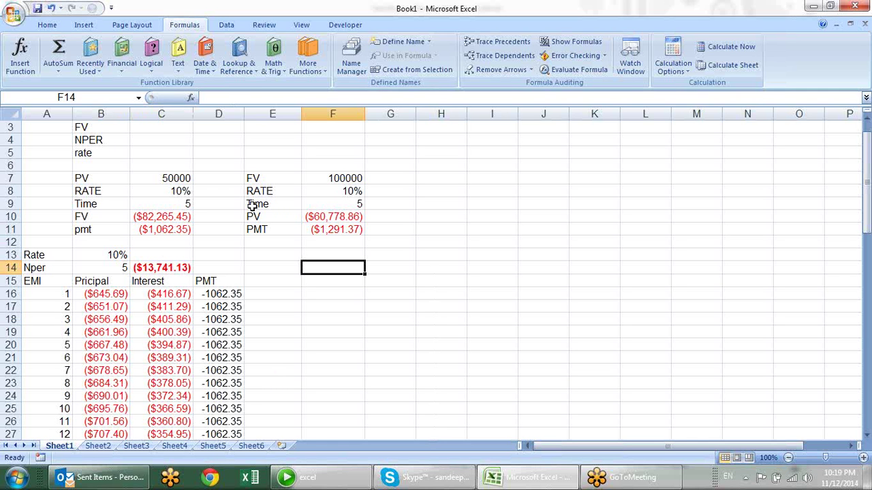
pyautogui.click(185, 180)
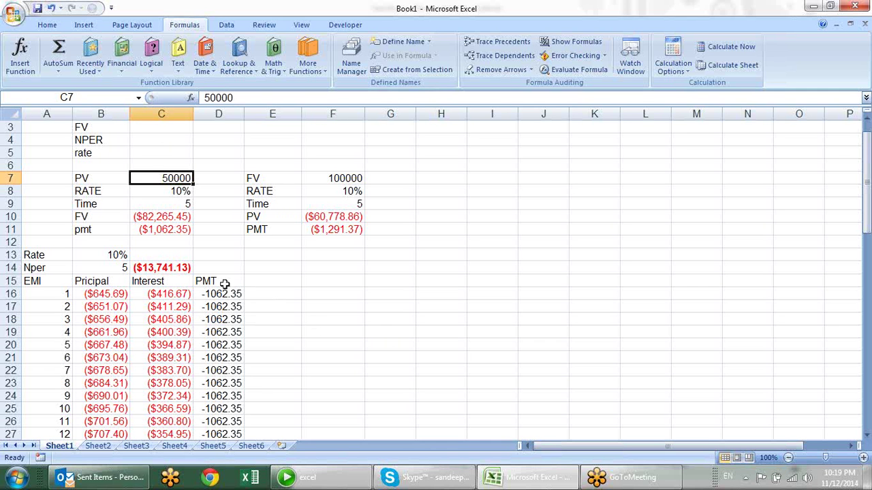
pyautogui.scroll(-6, 250, 291)
pyautogui.scroll(-1, 250, 292)
pyautogui.scroll(-8, 252, 293)
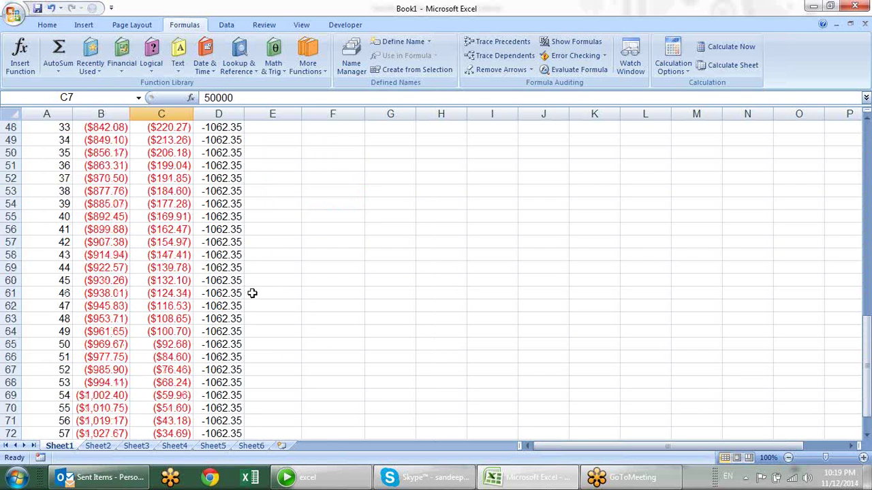
pyautogui.scroll(-7, 252, 293)
pyautogui.click(237, 215)
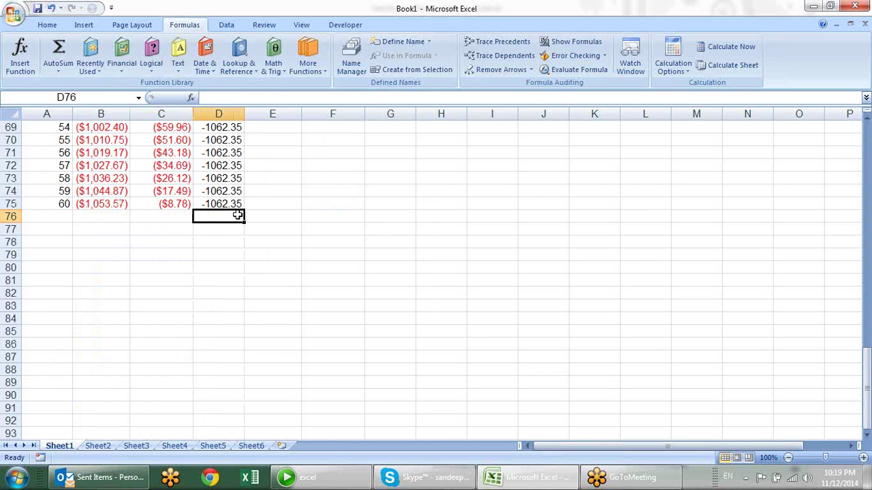
pyautogui.hotkey('alt', '=')
pyautogui.press('Return')
pyautogui.click(237, 215)
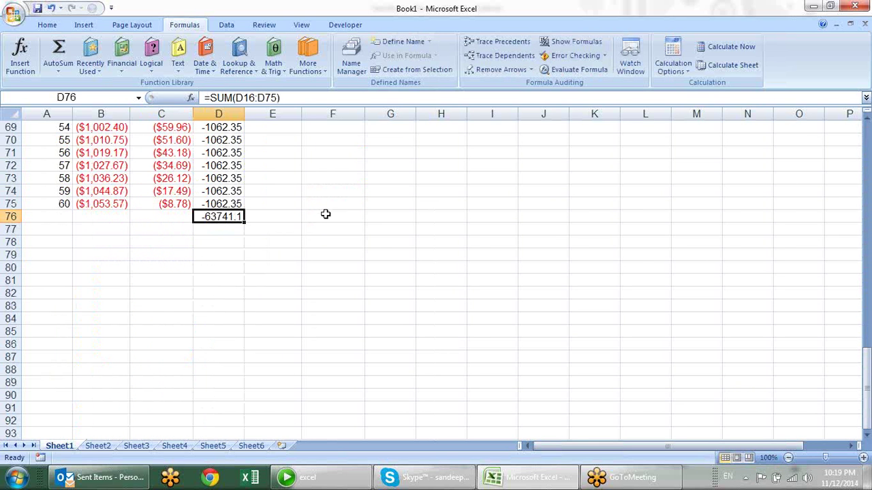
pyautogui.click(176, 220)
pyautogui.scroll(5, 327, 272)
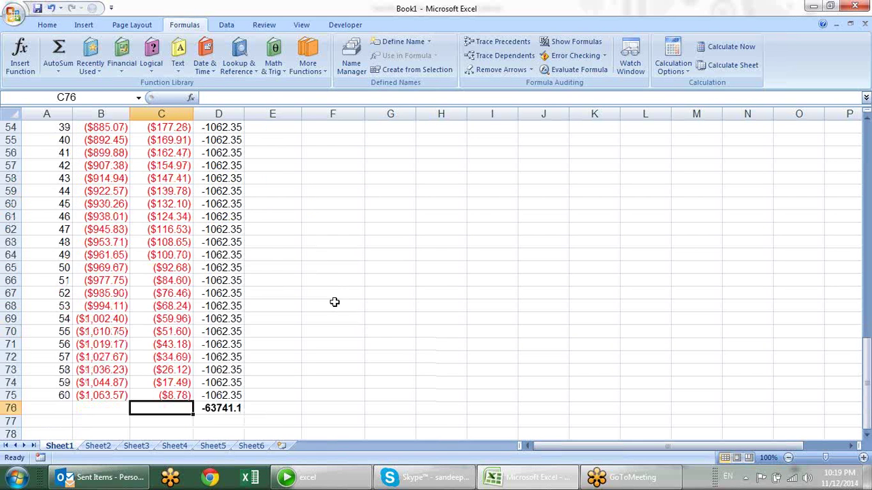
pyautogui.scroll(-5, 334, 302)
pyautogui.click(235, 217)
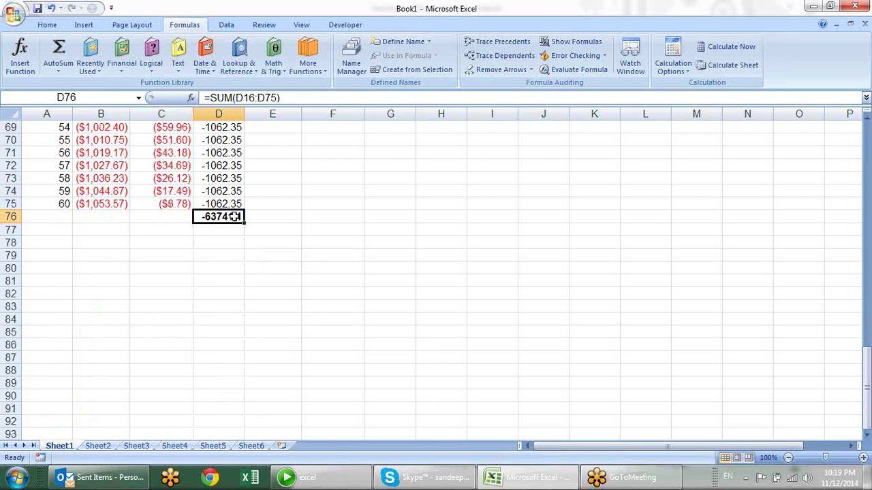
pyautogui.press('Delete')
pyautogui.scroll(8, 234, 217)
pyautogui.scroll(10, 234, 217)
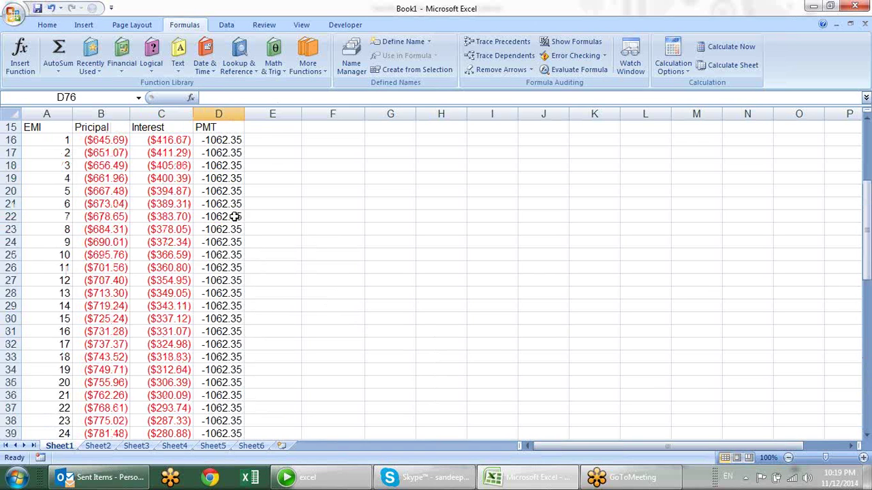
pyautogui.scroll(5, 235, 217)
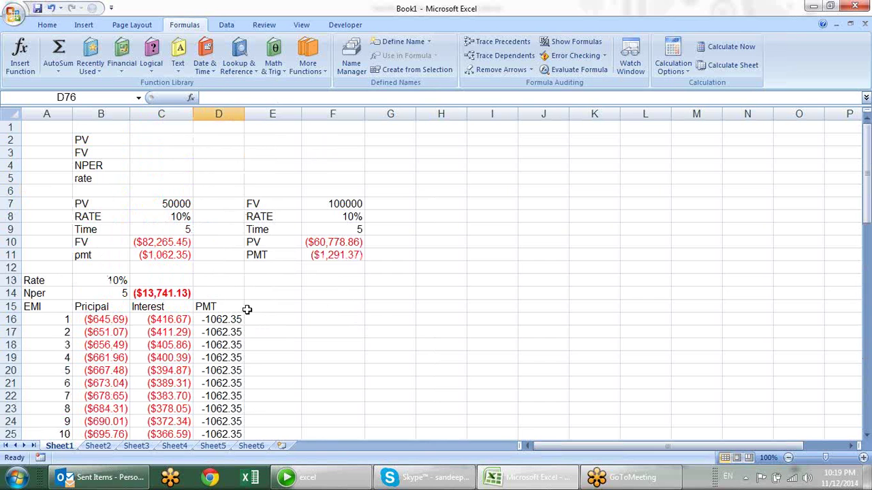
pyautogui.click(179, 294)
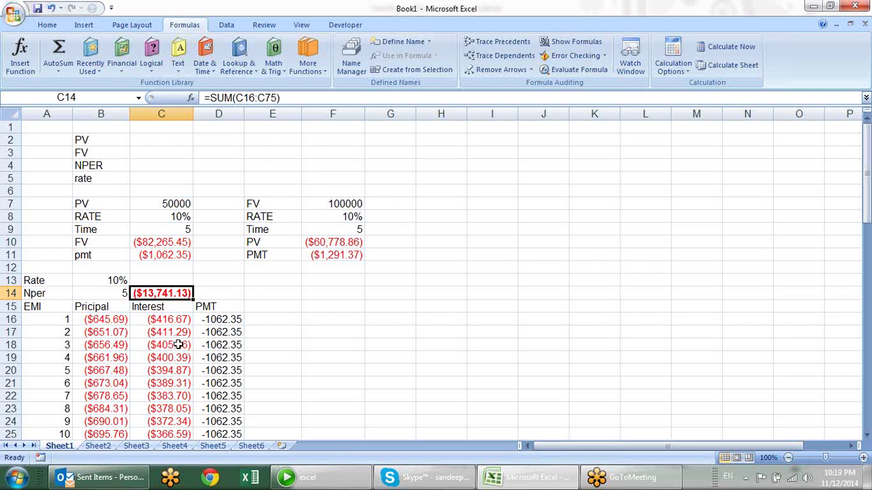
pyautogui.scroll(-4, 178, 345)
pyautogui.scroll(1, 94, 342)
pyautogui.scroll(3, 95, 342)
pyautogui.scroll(-6, 95, 342)
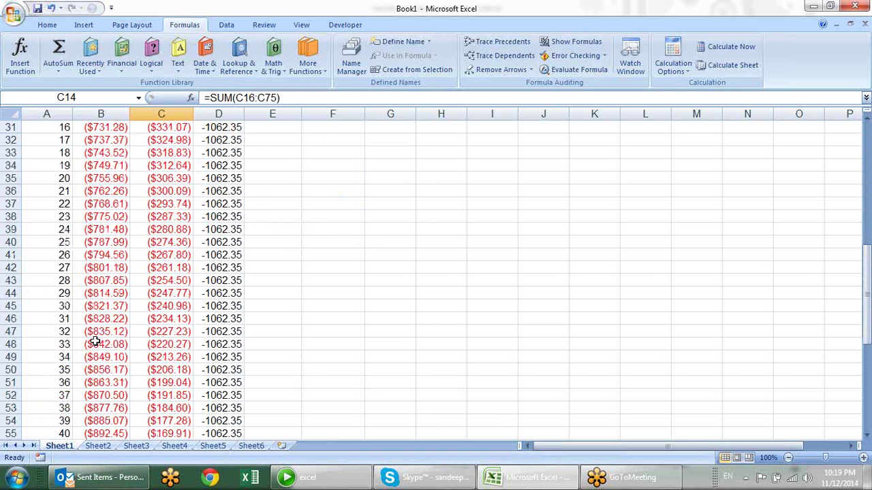
pyautogui.scroll(4, 197, 291)
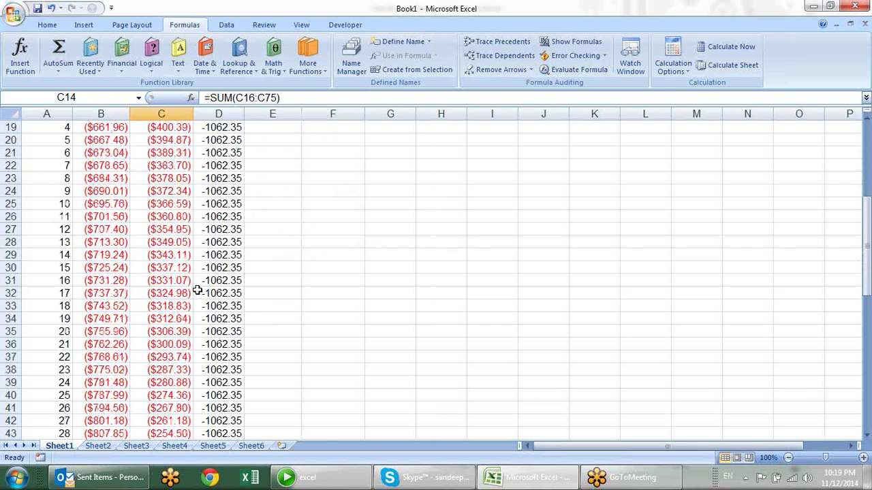
pyautogui.scroll(6, 197, 290)
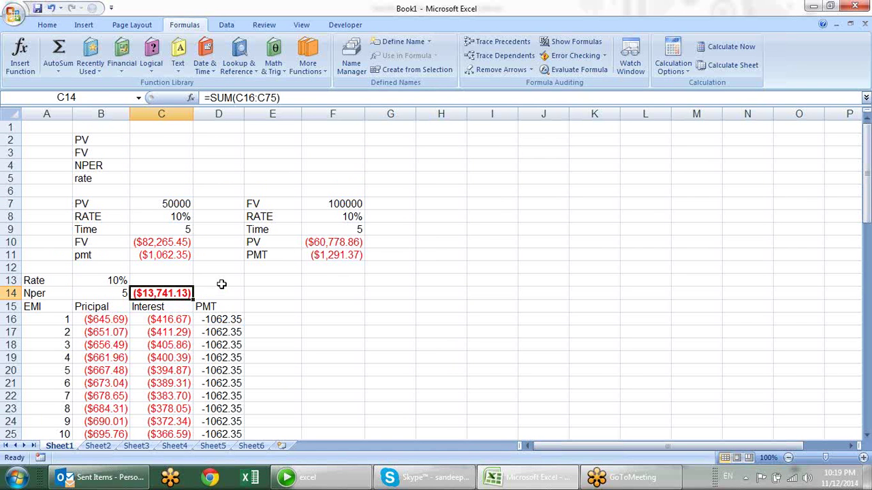
# Step: Copy C16's =IPMT($C$8/12,$A16,$C$9*12,$C$7) formula text and paste it into E13
pyautogui.click(346, 277)
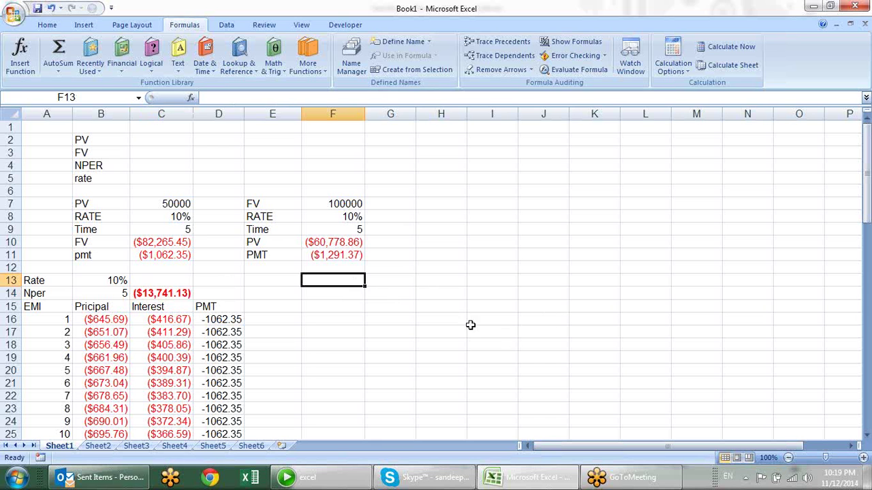
pyautogui.click(188, 319)
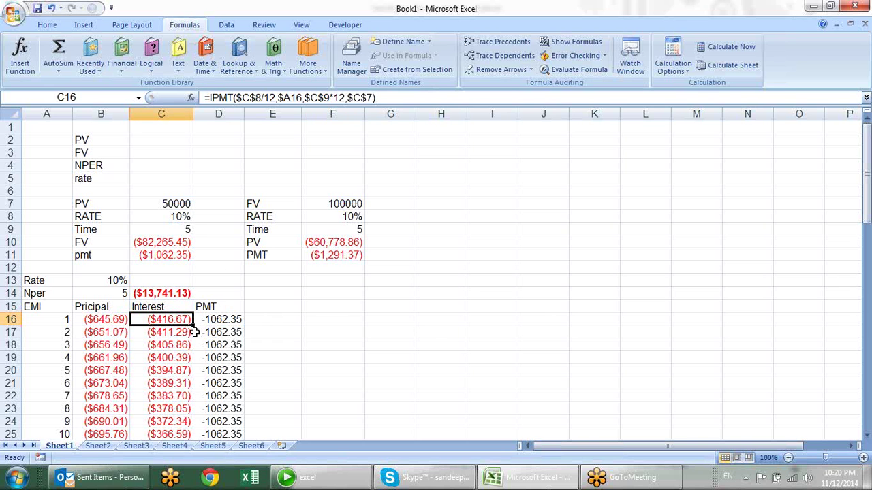
pyautogui.click(316, 289)
pyautogui.doubleClick(168, 319)
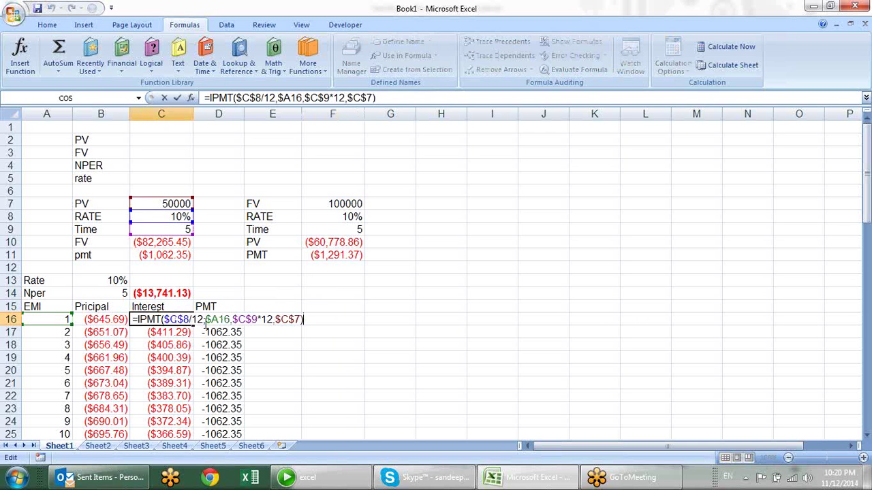
pyautogui.moveTo(333, 320); pyautogui.dragTo(54, 306)
pyautogui.hotkey('ctrl', 'c')
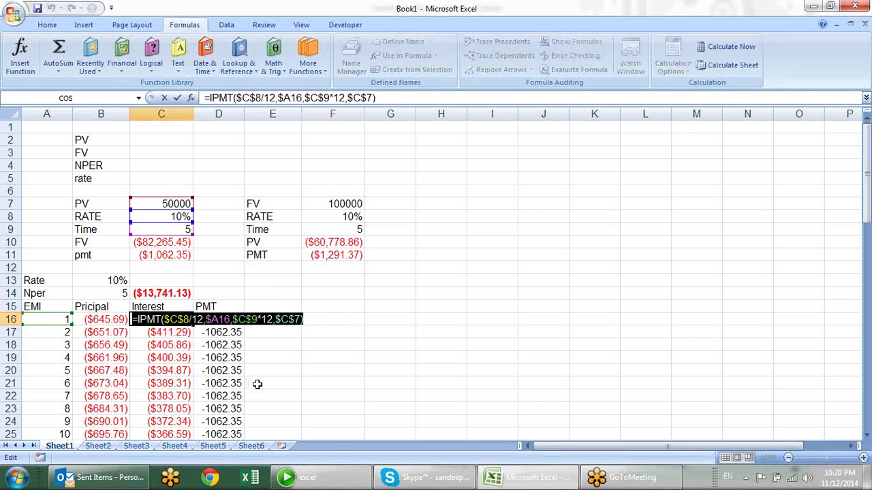
pyautogui.press('Escape')
pyautogui.doubleClick(289, 281)
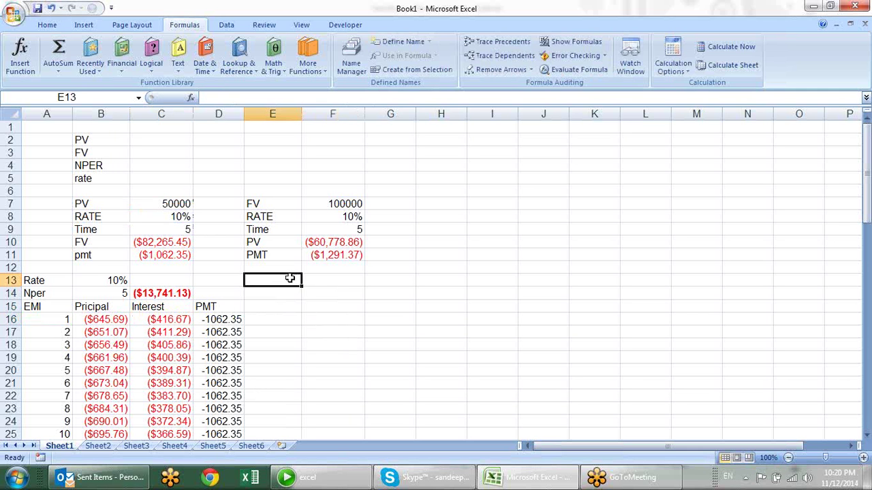
pyautogui.hotkey('ctrl', 'v')
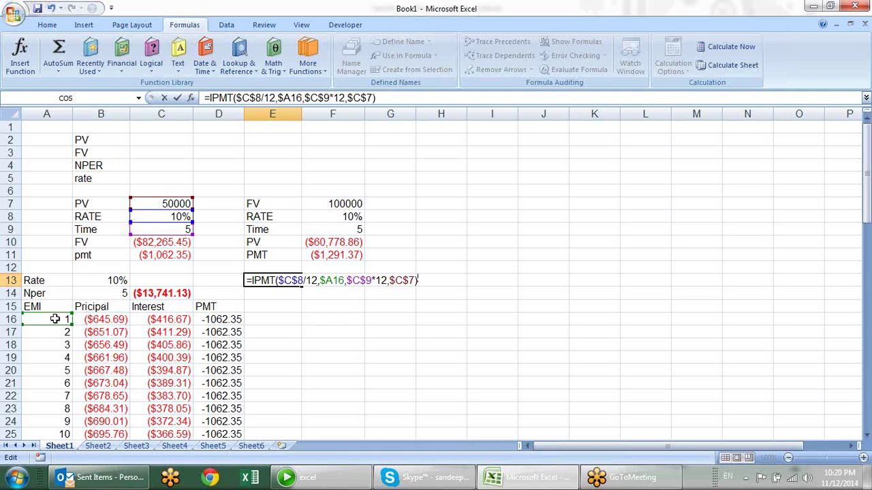
# Step: Rewrite E13 as array formula {=SUM(IPMT($C$8/12,ROW(1:60),$C$9*12,$C$7))}, giving -13741.13
pyautogui.click(346, 280)
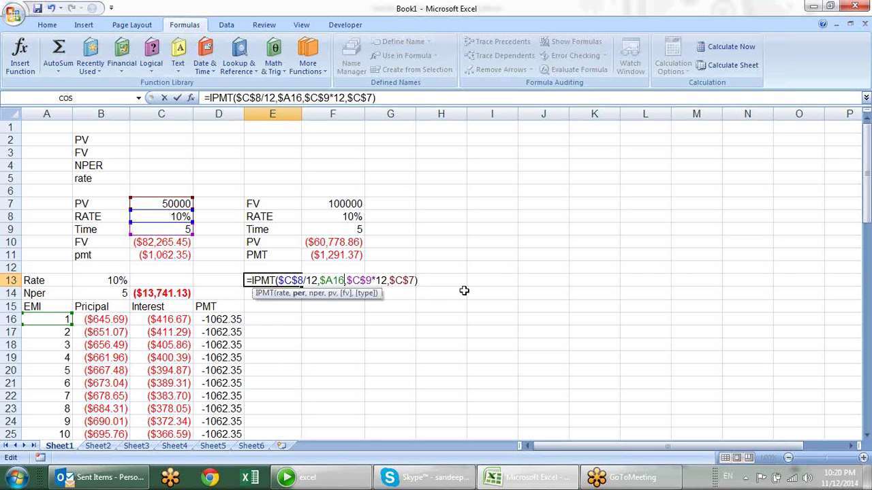
pyautogui.press('BackSpace')
pyautogui.press('BackSpace')
pyautogui.press('BackSpace')
pyautogui.press('BackSpace')
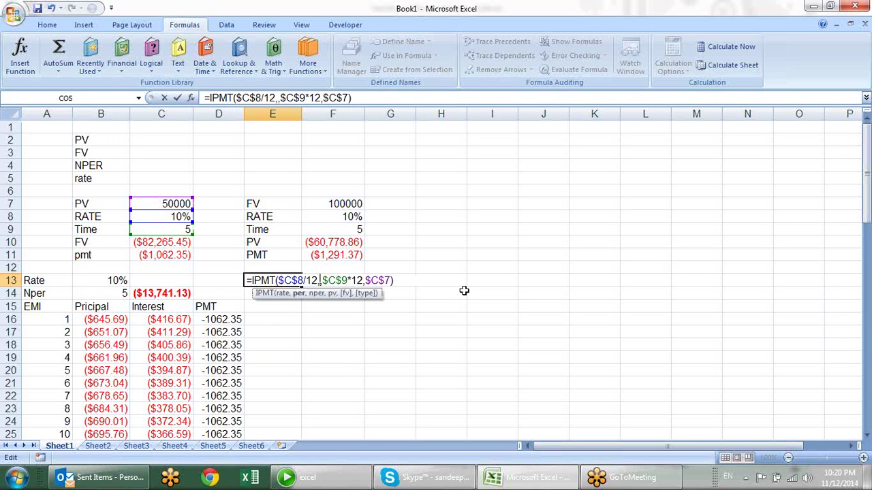
pyautogui.write('row')
pyautogui.press('Tab')
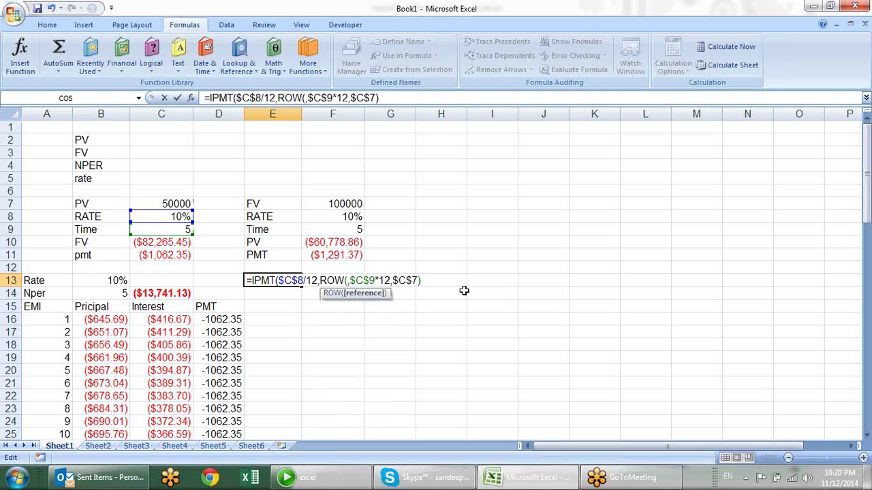
pyautogui.write('1:')
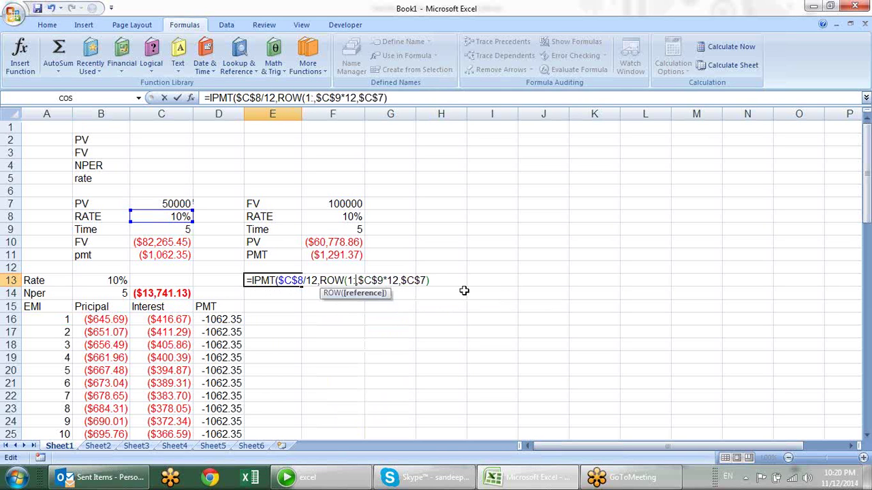
pyautogui.write('60')
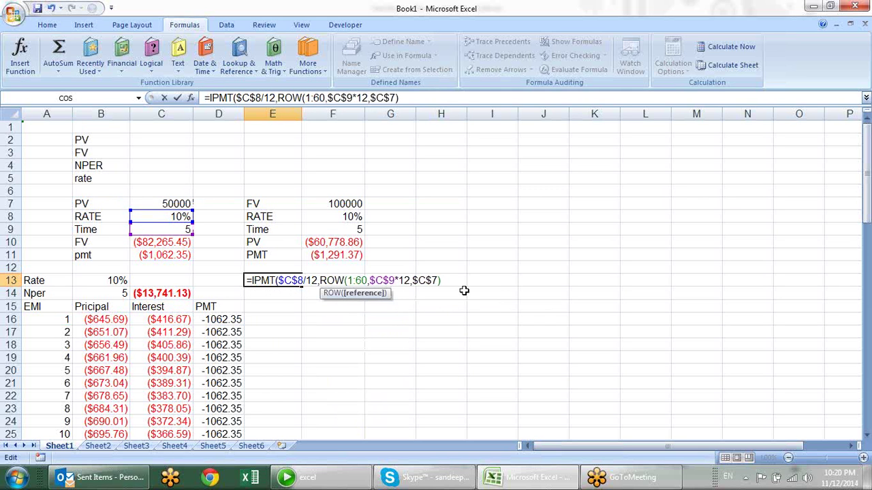
pyautogui.write(')')
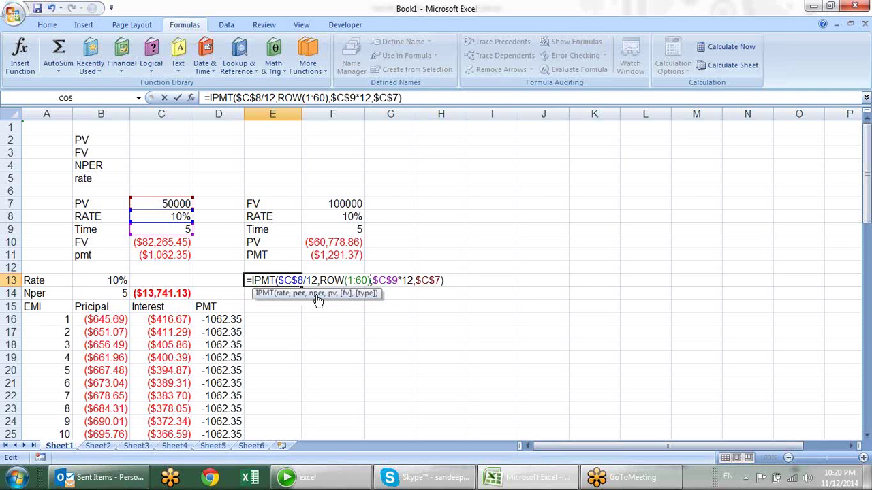
pyautogui.press('Home')
pyautogui.write('s')
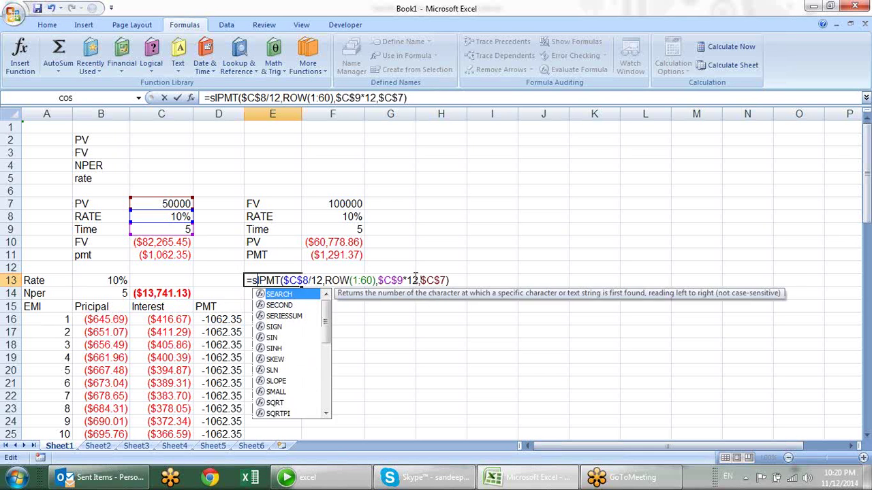
pyautogui.write('um')
pyautogui.press('Tab')
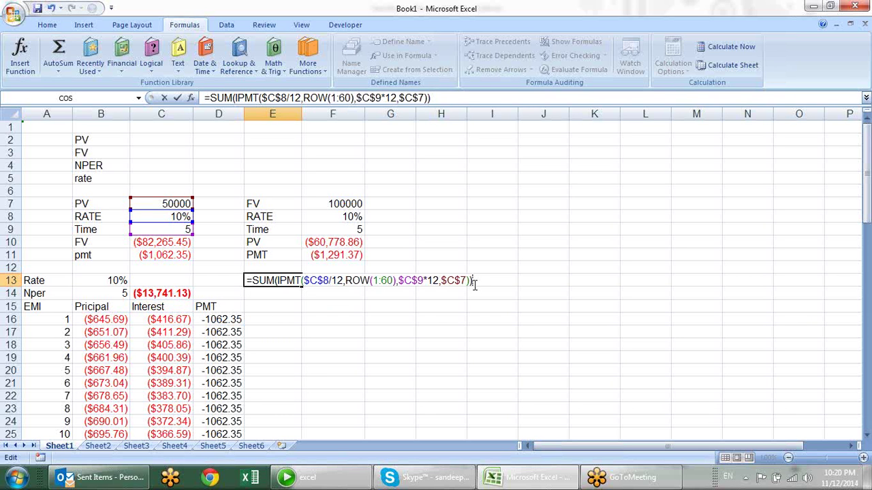
pyautogui.hotkey('ctrl', 'shift', 'Return')
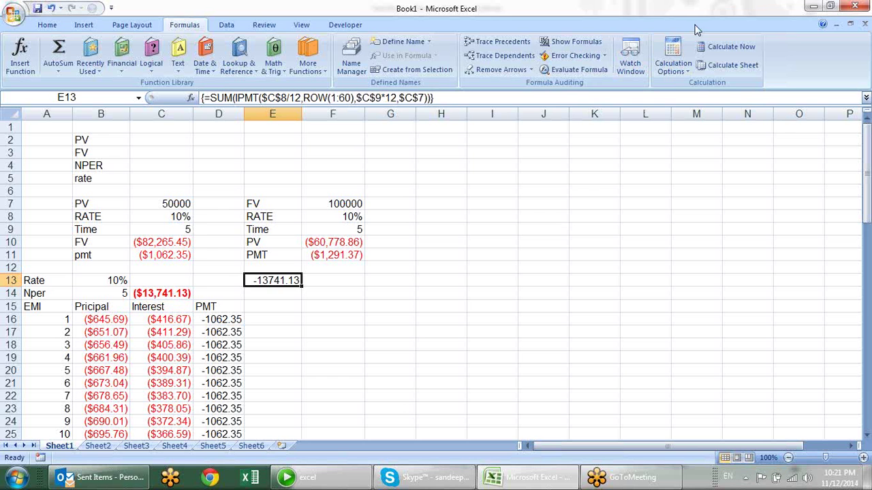
pyautogui.click(276, 283)
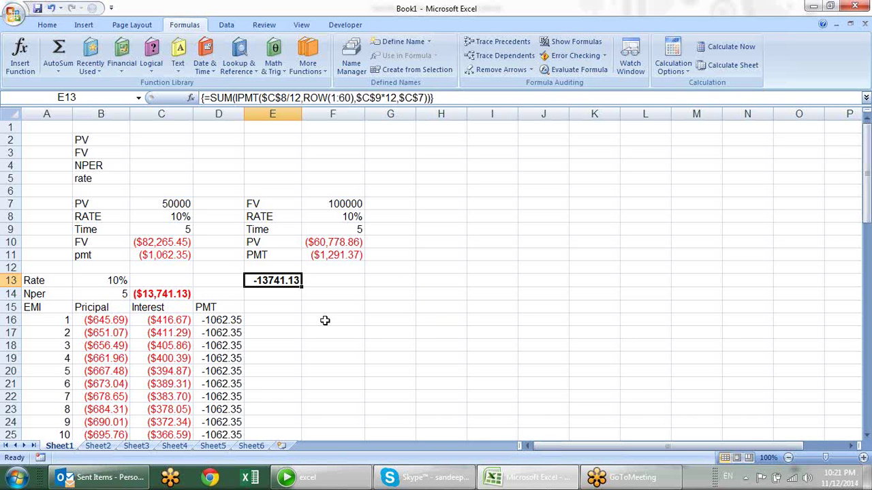
# Step: Open Evaluate Formula for E13 and evaluate the 0.1/12 rate and ROW(1:60) periods
pyautogui.click(578, 68)
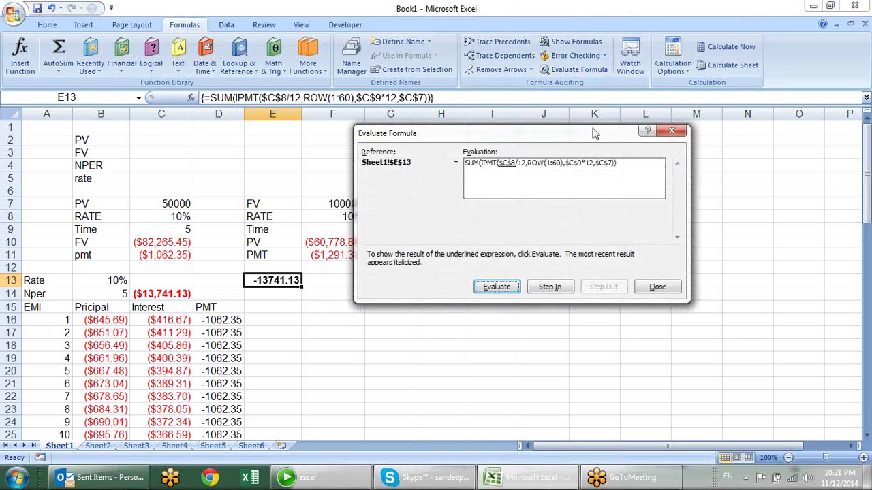
pyautogui.moveTo(551, 140); pyautogui.dragTo(481, 129)
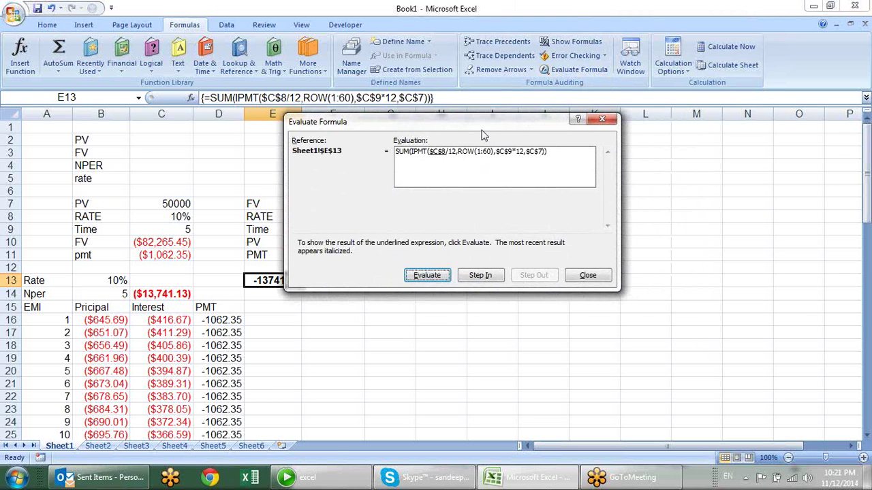
pyautogui.moveTo(481, 135); pyautogui.dragTo(482, 148)
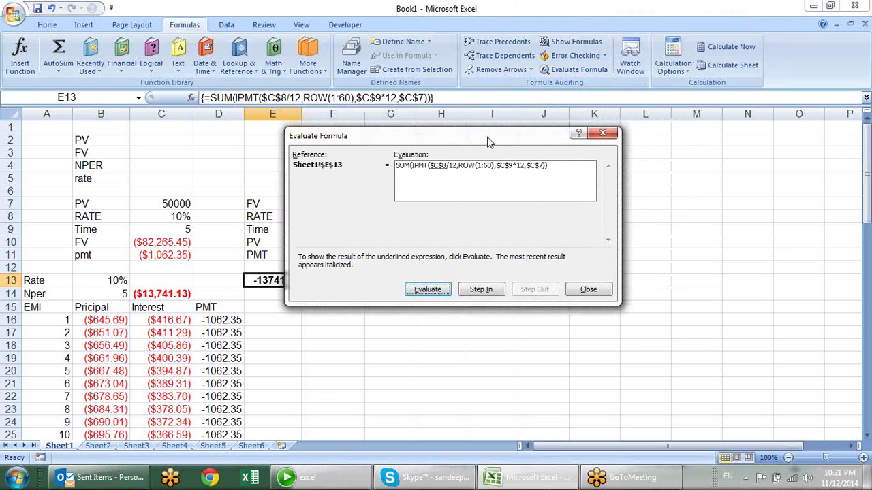
pyautogui.click(444, 291)
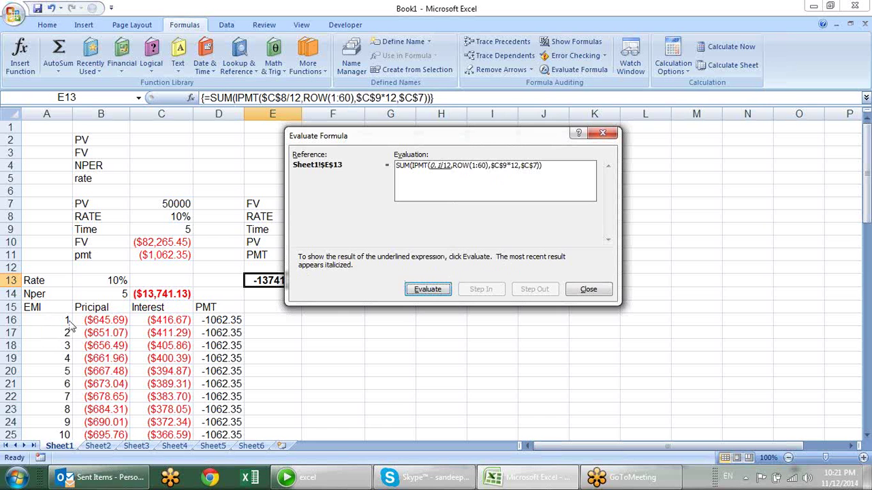
pyautogui.click(429, 291)
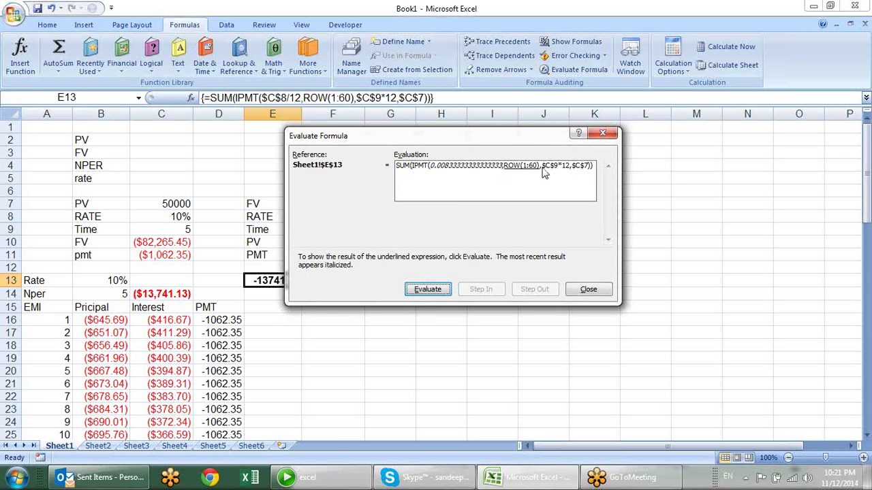
pyautogui.click(429, 291)
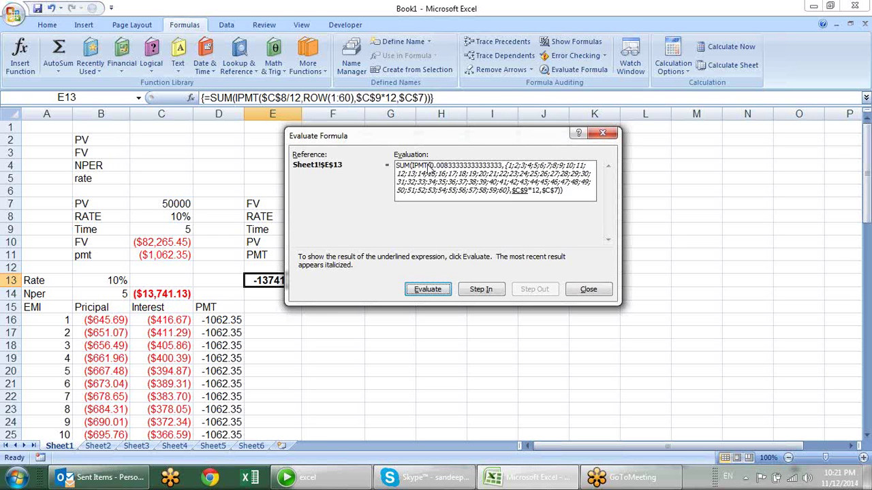
# Step: Evaluate the 60-month term, 50000 loan and IPMT array to reach -13741.13413
pyautogui.click(433, 295)
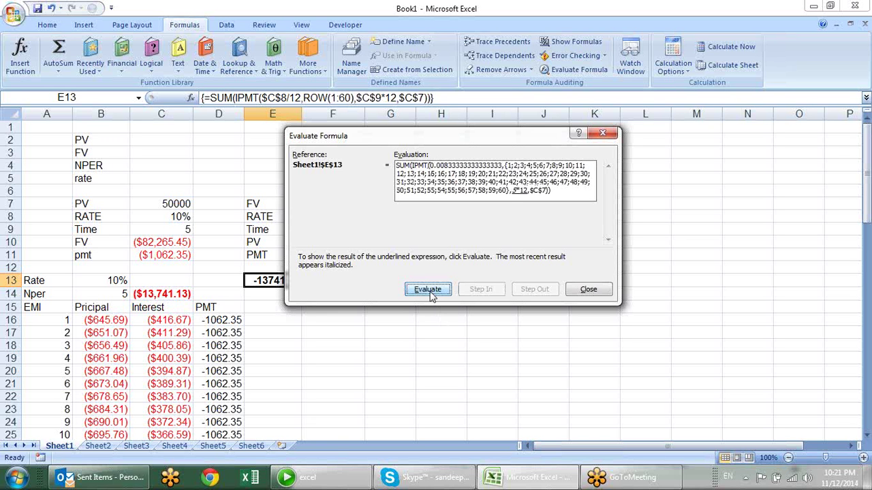
pyautogui.click(430, 293)
pyautogui.click(430, 291)
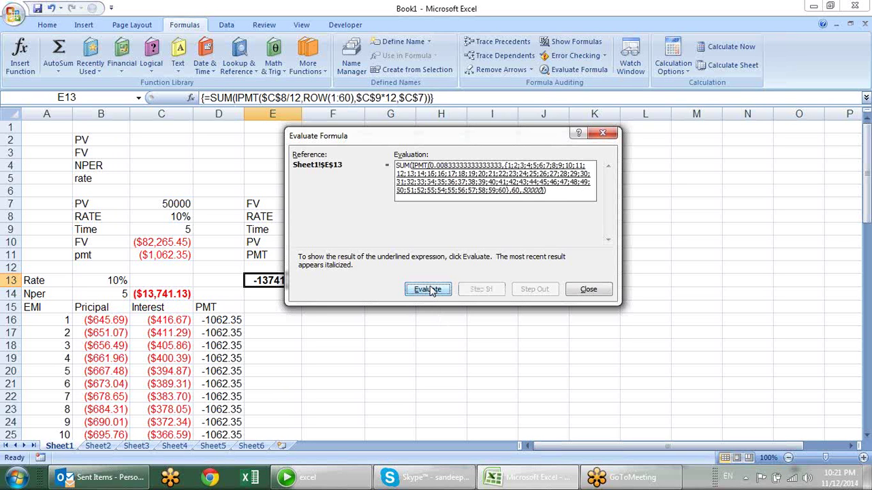
pyautogui.click(430, 291)
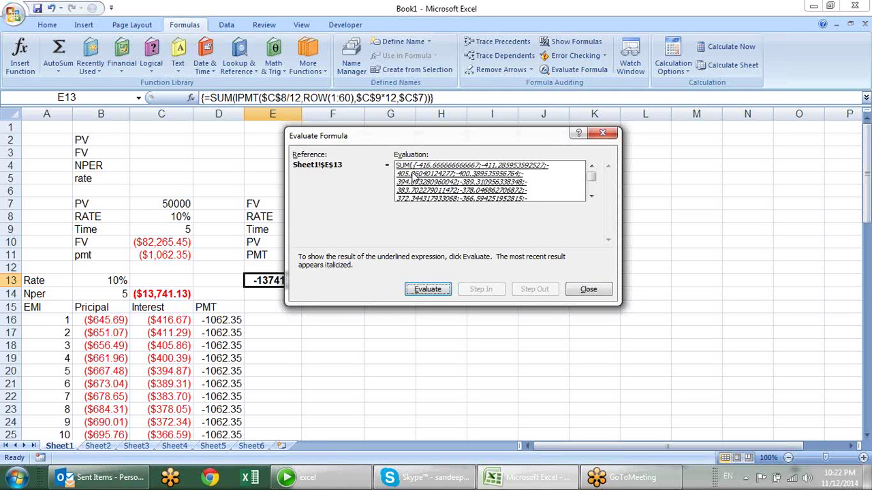
pyautogui.click(592, 197)
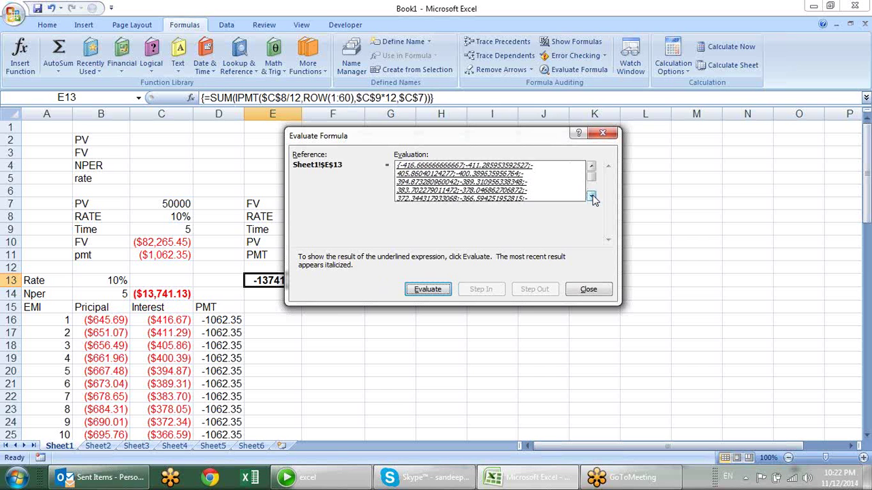
pyautogui.moveTo(592, 197); pyautogui.dragTo(592, 197)
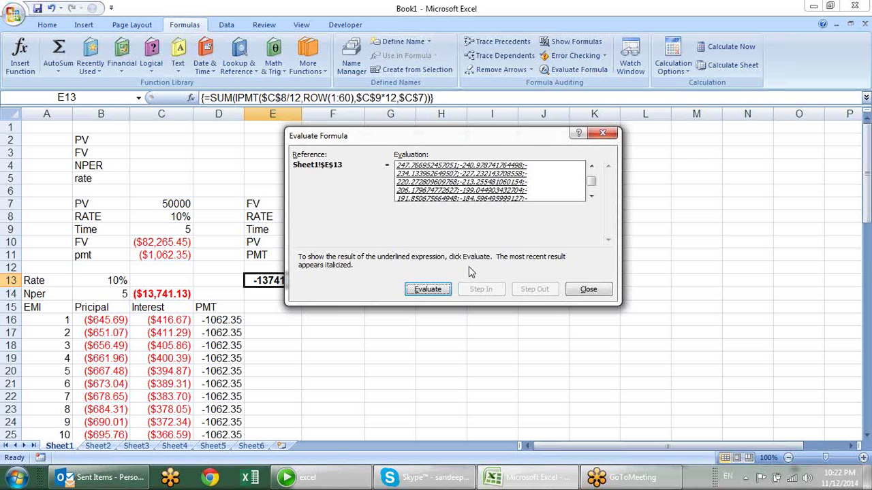
pyautogui.click(446, 289)
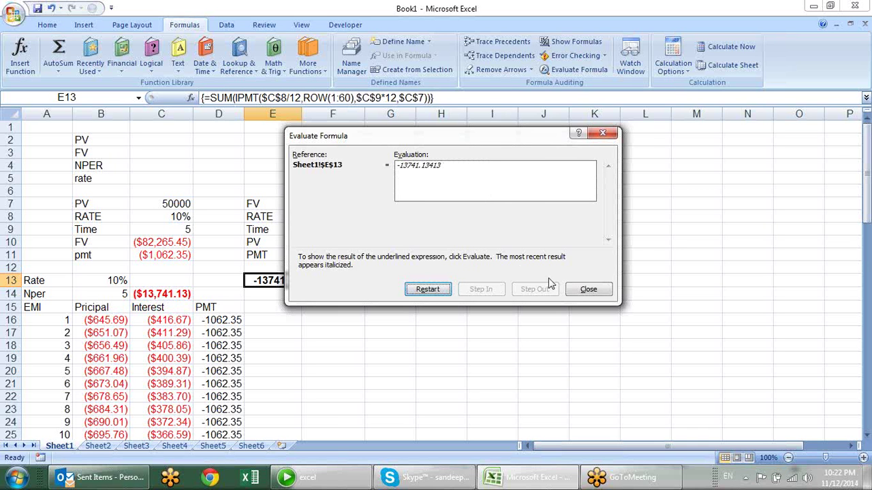
# Step: Close the formula evaluation and view E13's array formula without changing it
pyautogui.click(588, 288)
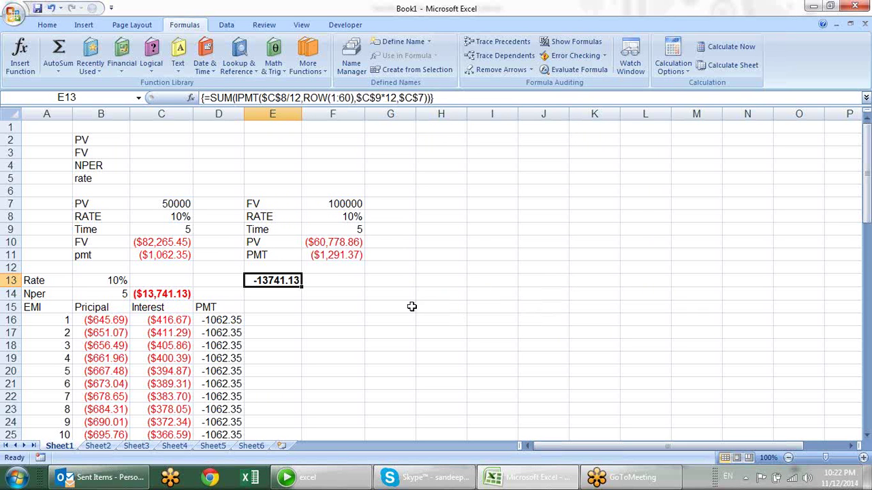
pyautogui.press('F2')
pyautogui.press('Escape')
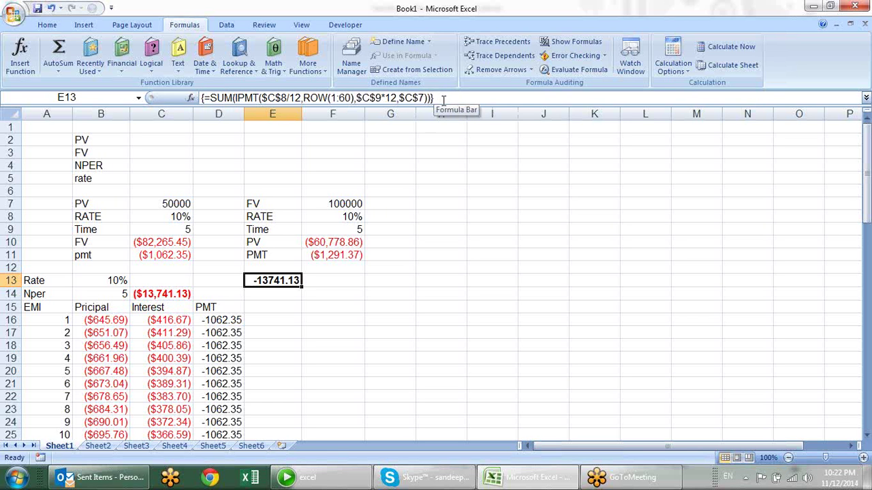
# Step: Reselect the interest total in E13 and scroll the loan schedule down and back
pyautogui.click(476, 268)
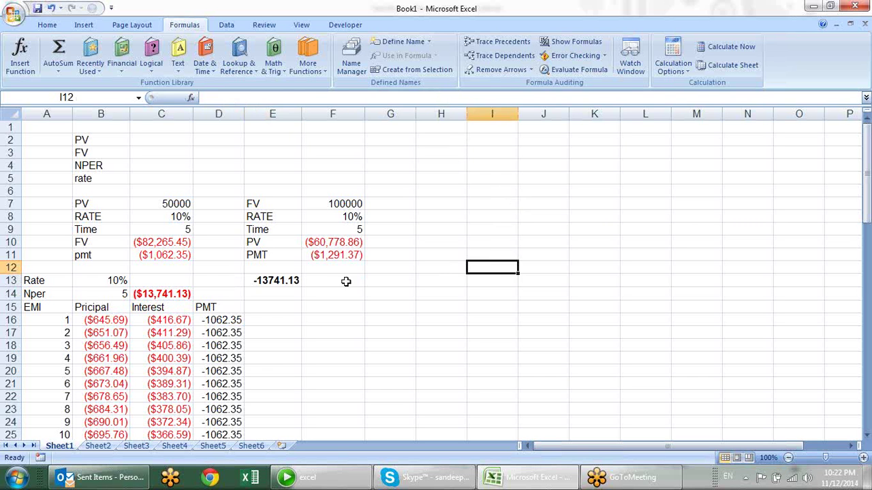
pyautogui.click(298, 283)
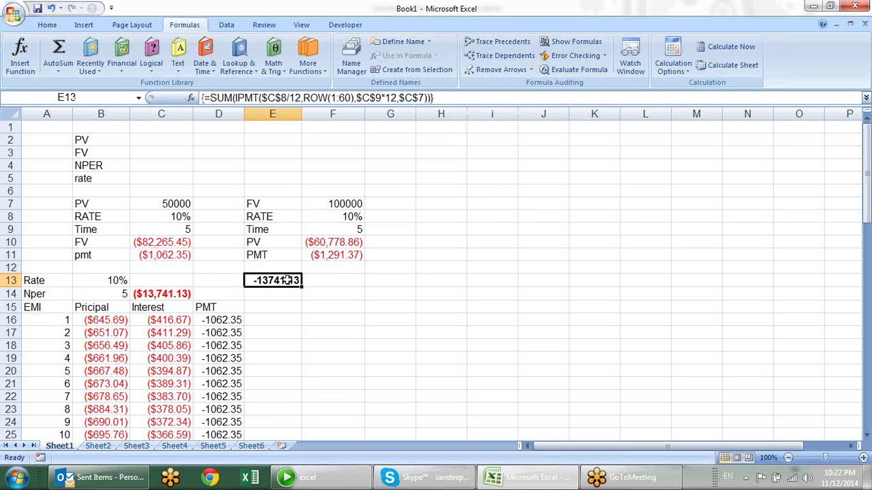
pyautogui.click(436, 201)
pyautogui.click(284, 279)
pyautogui.scroll(-4, 508, 212)
pyautogui.scroll(-6, 508, 212)
pyautogui.scroll(-9, 509, 218)
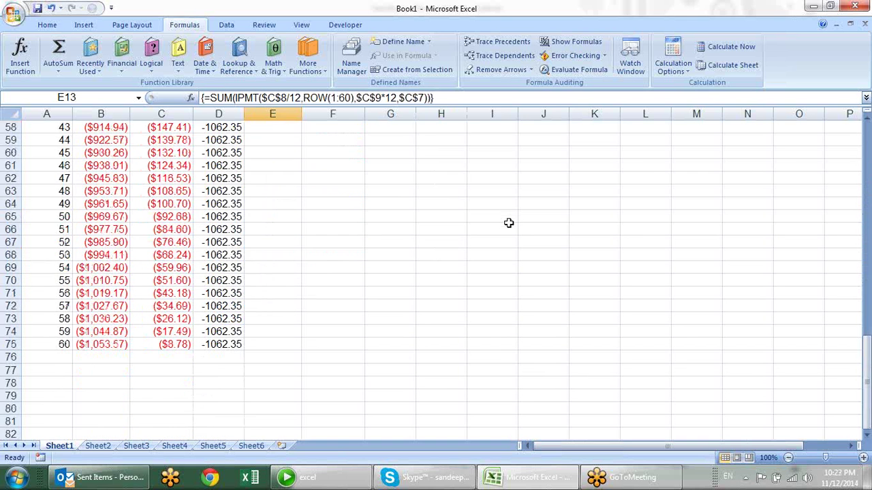
pyautogui.scroll(9, 508, 223)
pyautogui.scroll(9, 508, 223)
pyautogui.scroll(1, 508, 222)
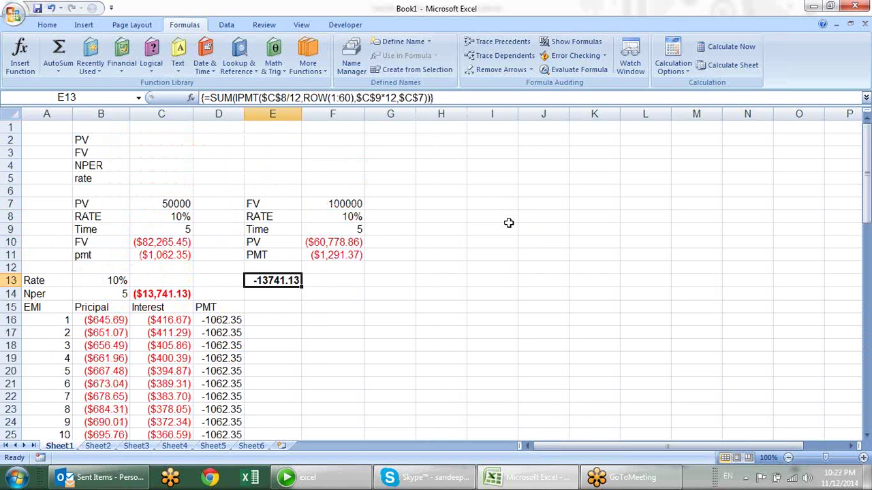
# Step: Open and dismiss the More Functions category list, ending on empty cell H3
pyautogui.click(477, 189)
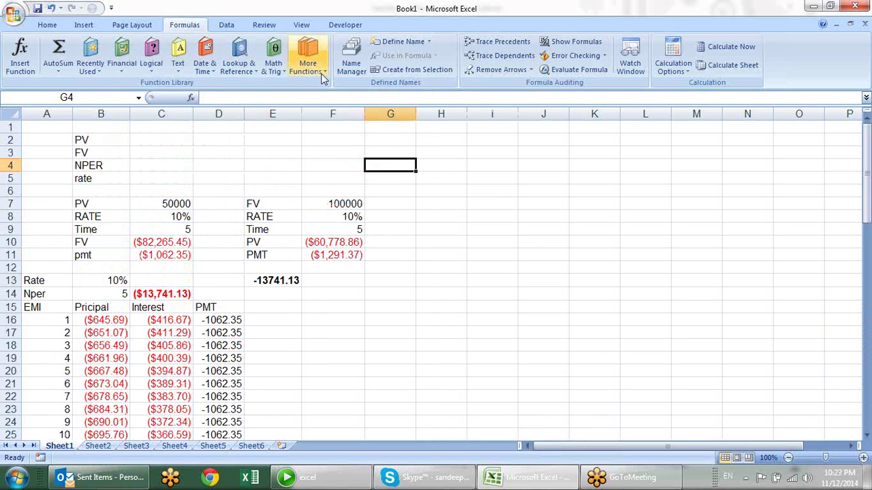
pyautogui.click(317, 71)
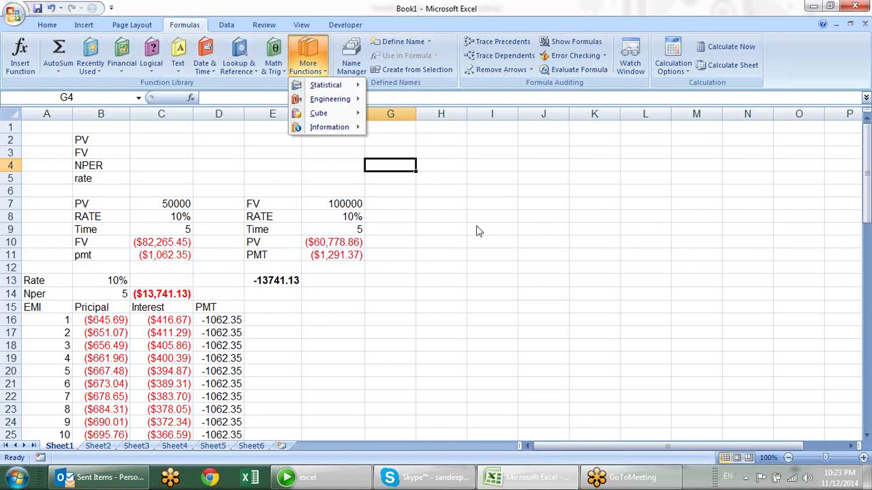
pyautogui.click(558, 225)
pyautogui.click(475, 178)
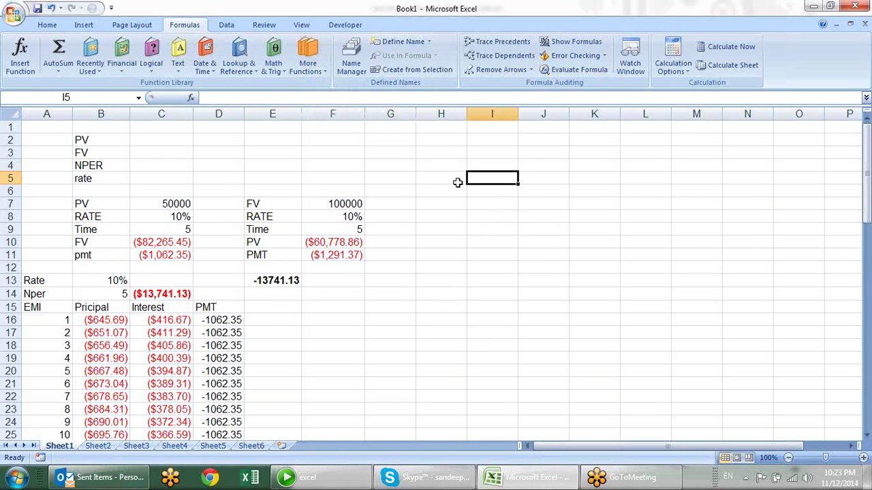
pyautogui.click(457, 153)
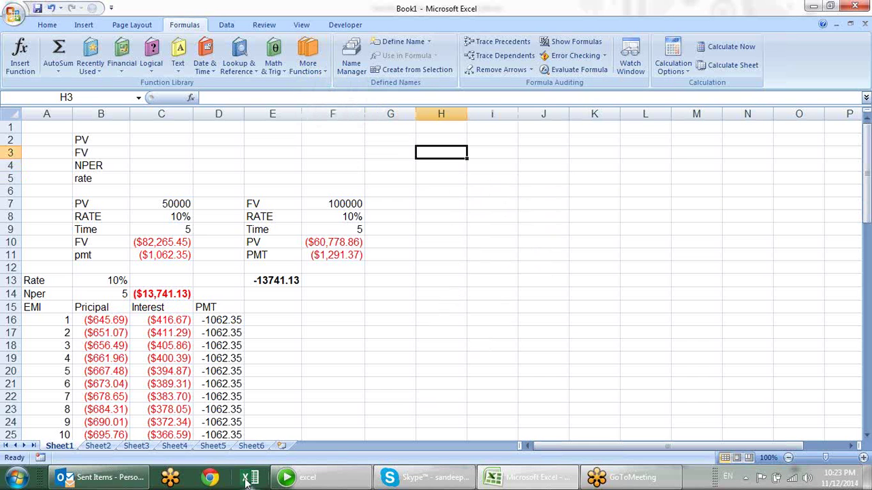
# Step: On Sheet2, enter the headers Order ID in A1 and Sales in B1
pyautogui.click(99, 447)
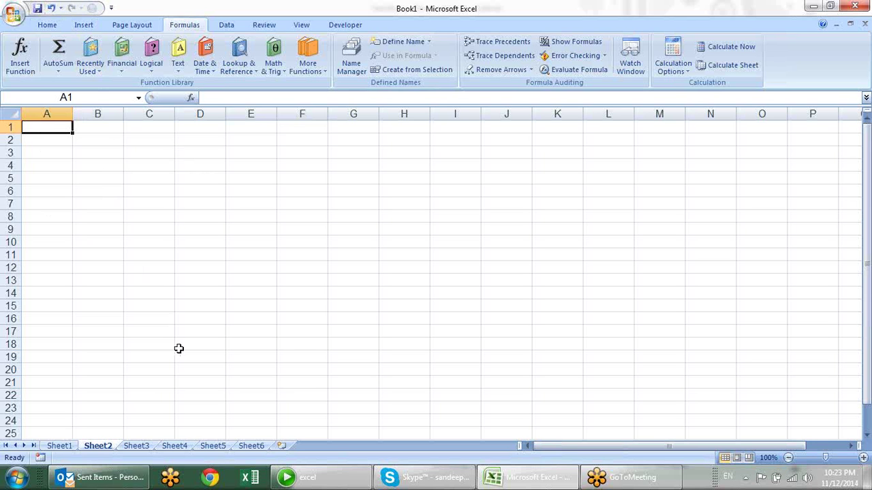
pyautogui.press('Down')
pyautogui.press('Down')
pyautogui.press('Down')
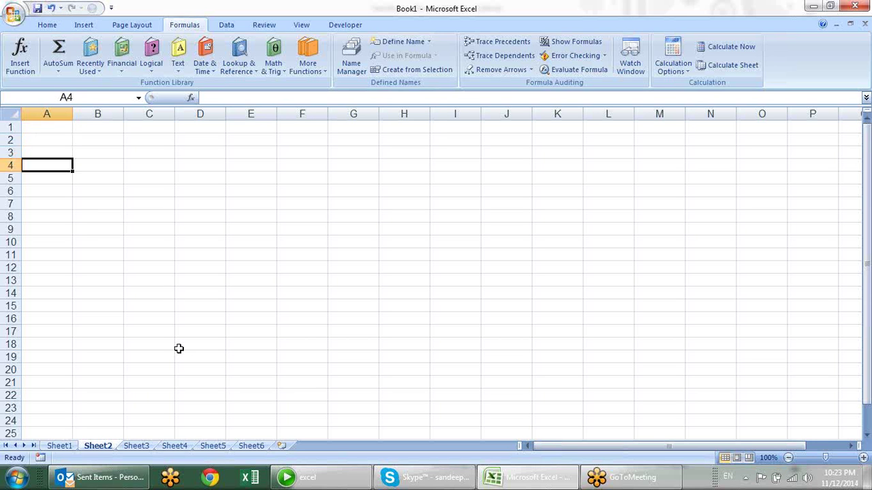
pyautogui.press('Up')
pyautogui.press('Up')
pyautogui.press('Up')
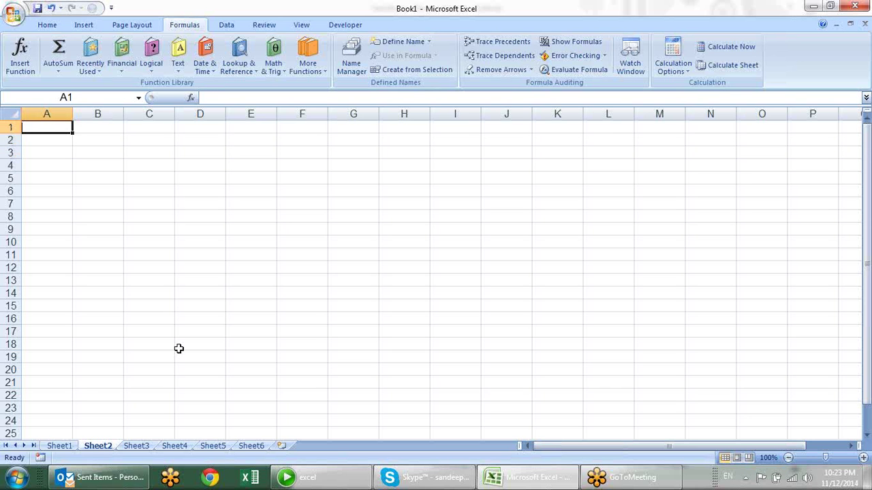
pyautogui.write('ORD')
pyautogui.press('BackSpace')
pyautogui.press('BackSpace')
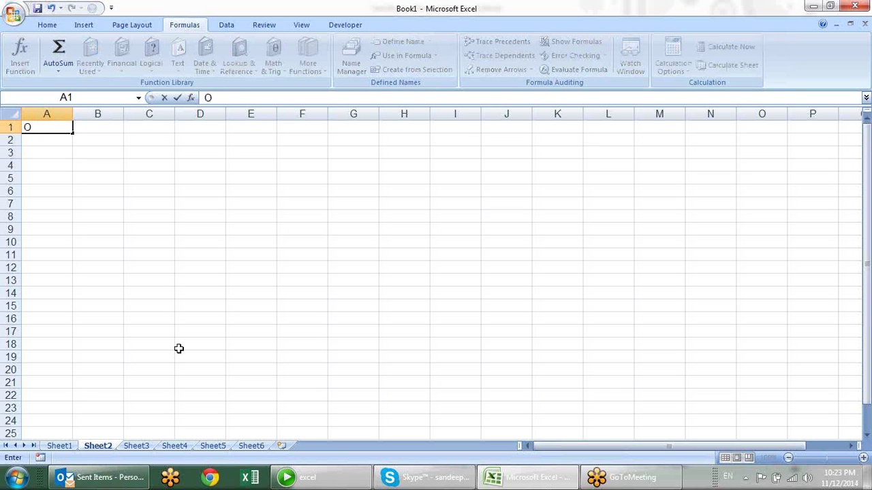
pyautogui.write('rder ID')
pyautogui.press('Tab')
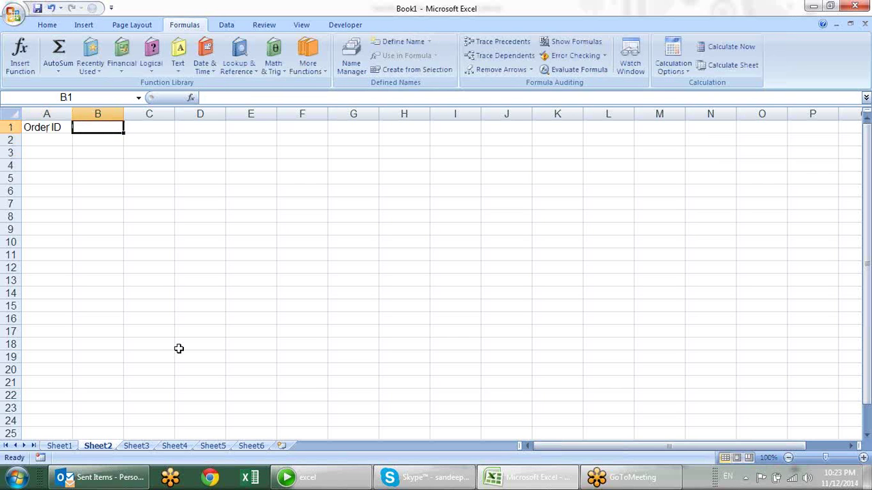
pyautogui.write('Product')
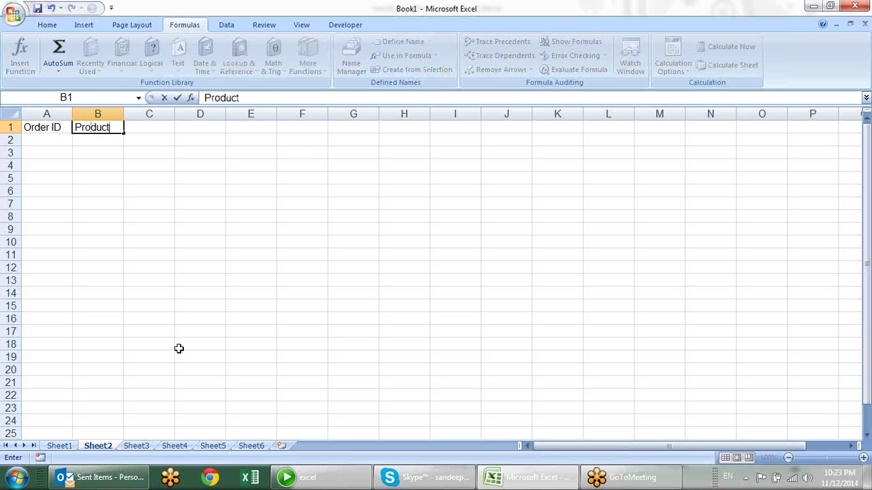
pyautogui.press('Return')
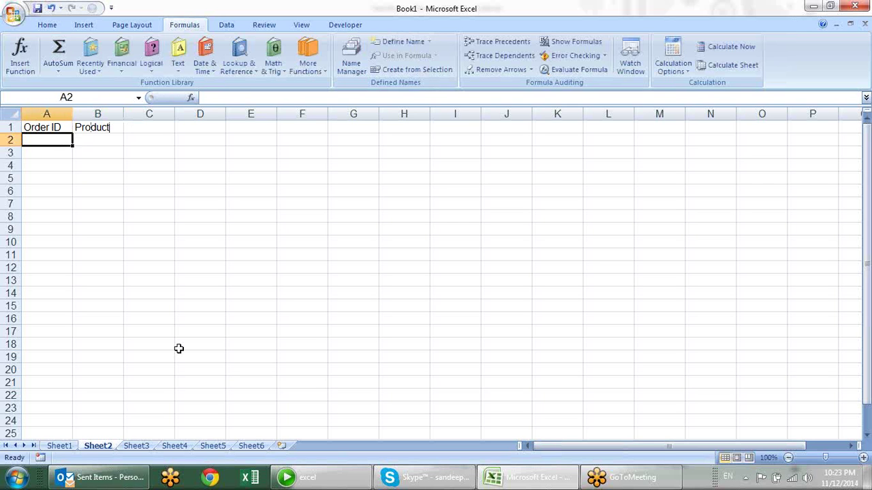
pyautogui.press('Up')
pyautogui.press('Right')
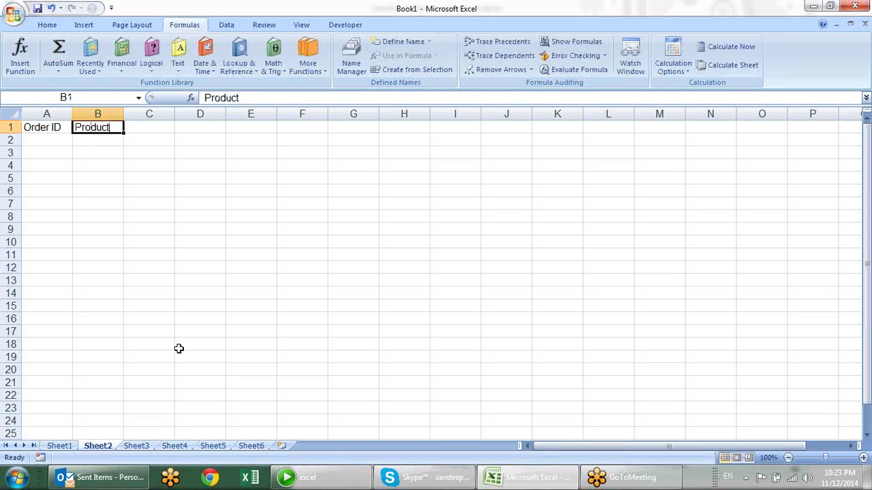
pyautogui.write('SAles')
pyautogui.press('Return')
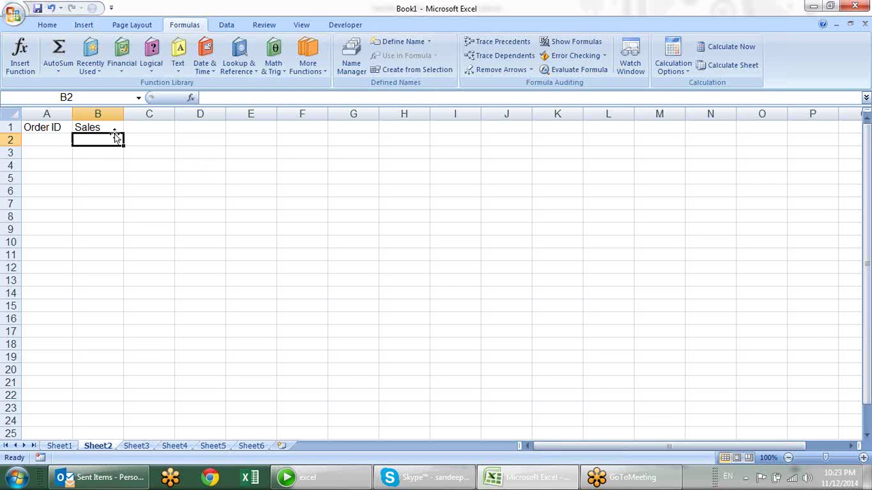
# Step: Insert a column before Sales and put the Product header in B1
pyautogui.click(104, 114)
pyautogui.rightClick(104, 114)
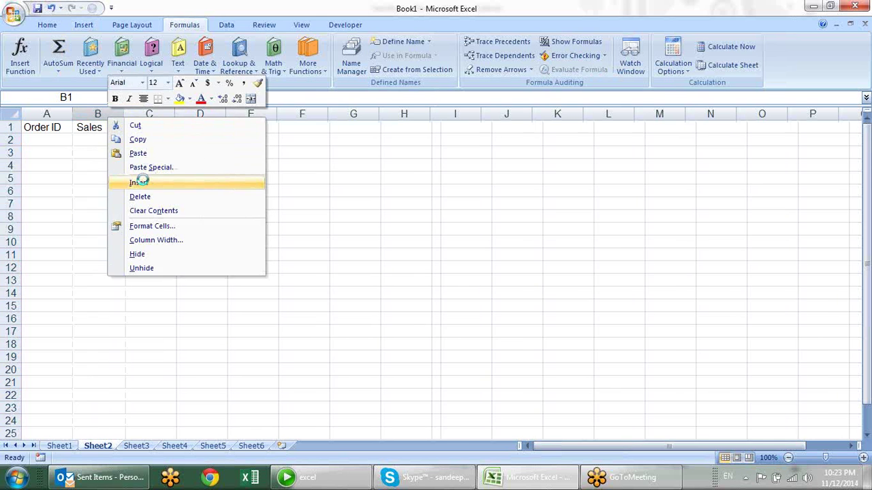
pyautogui.click(139, 182)
pyautogui.click(94, 128)
pyautogui.write('Prod')
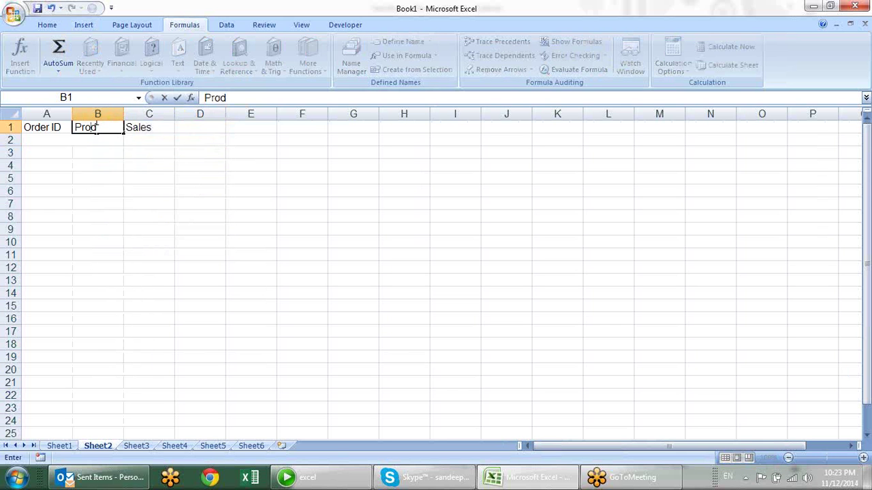
pyautogui.write('uct')
pyautogui.press('Return')
pyautogui.click(61, 140)
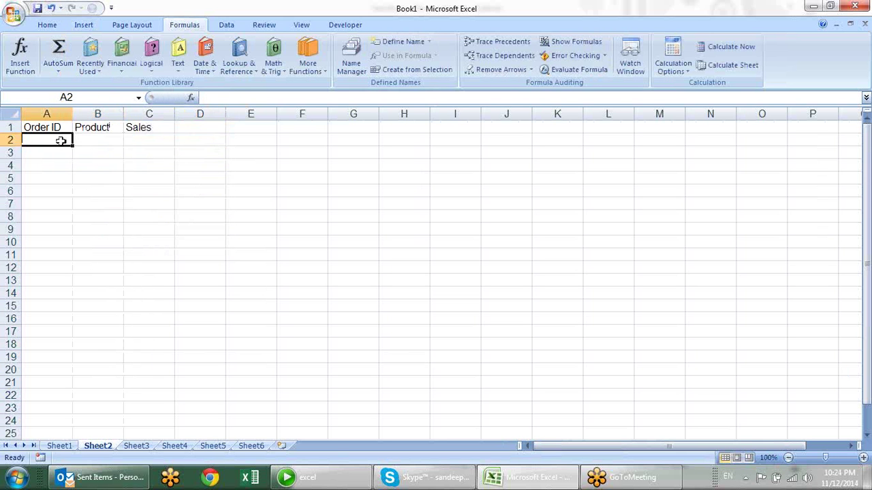
# Step: Enter O0001 in A2 and fill the order IDs down to O0031 in row 32
pyautogui.write('E')
pyautogui.press('BackSpace')
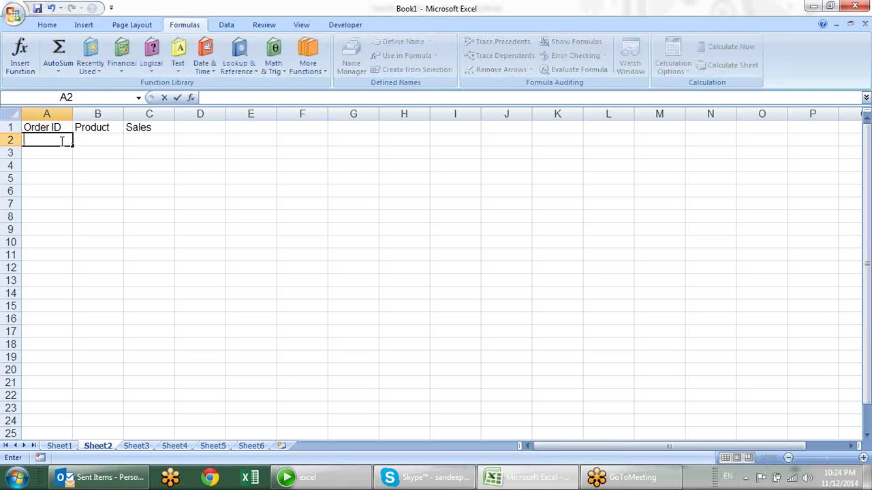
pyautogui.write('O0')
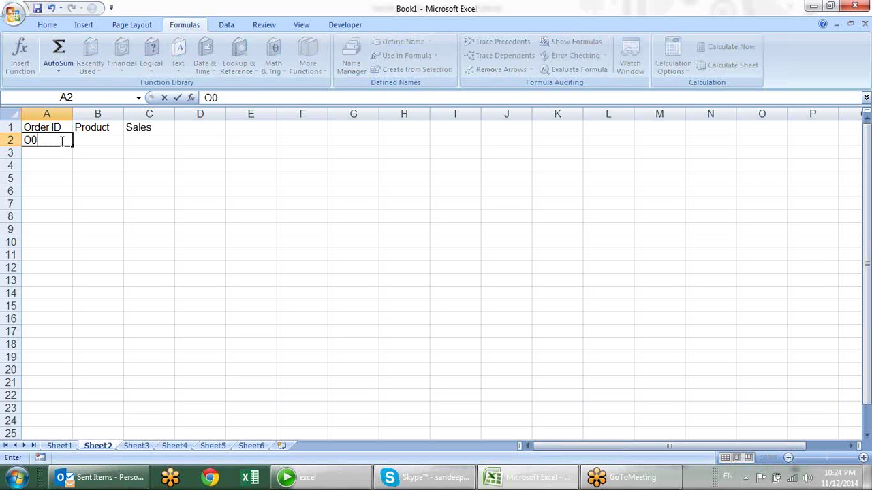
pyautogui.write('001')
pyautogui.press('Return')
pyautogui.click(61, 140)
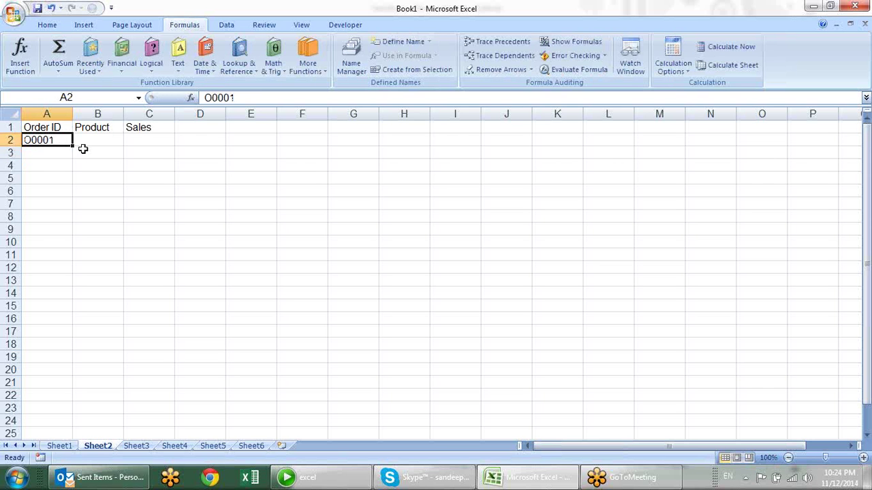
pyautogui.moveTo(73, 147); pyautogui.dragTo(76, 418)
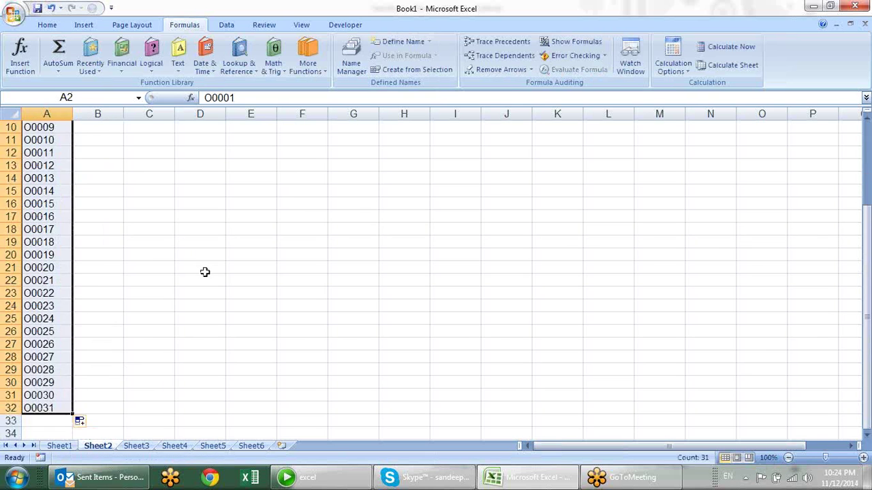
pyautogui.scroll(3, 184, 262)
# Step: Enter rice in B2 and fill the rice, sugar, milk, wheat pattern down the Product column
pyautogui.click(89, 140)
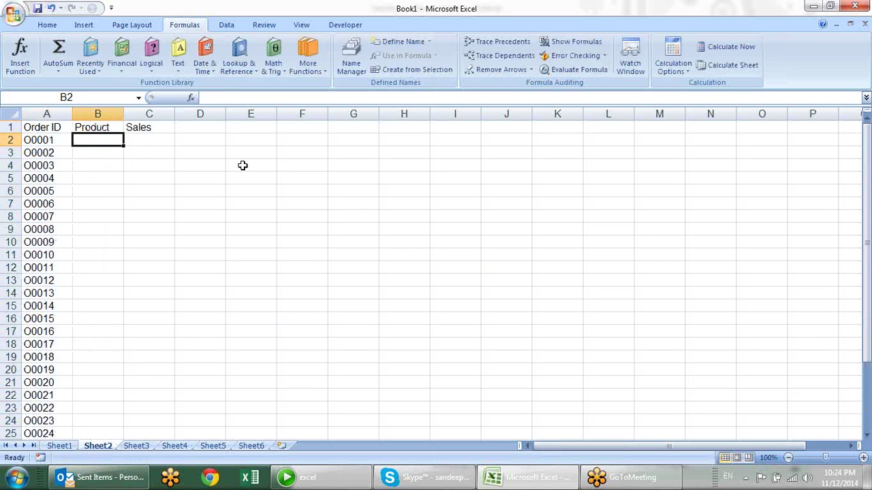
pyautogui.write('rice')
pyautogui.press('Return')
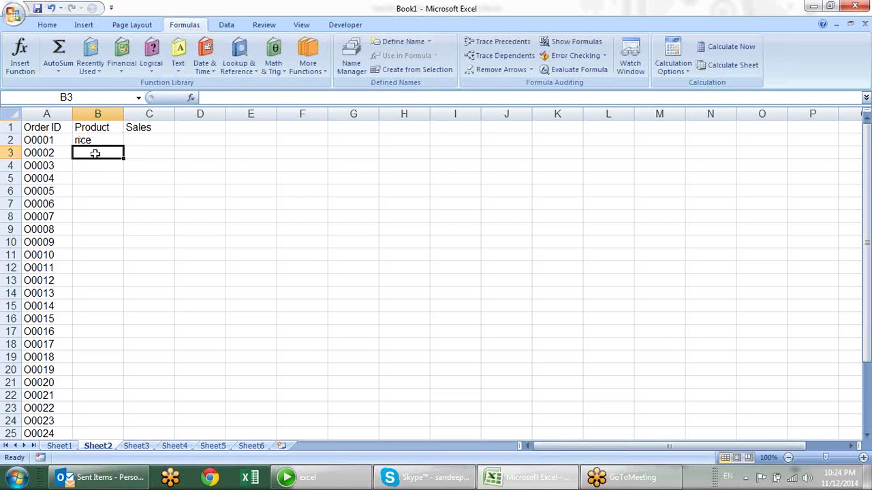
pyautogui.click(100, 141)
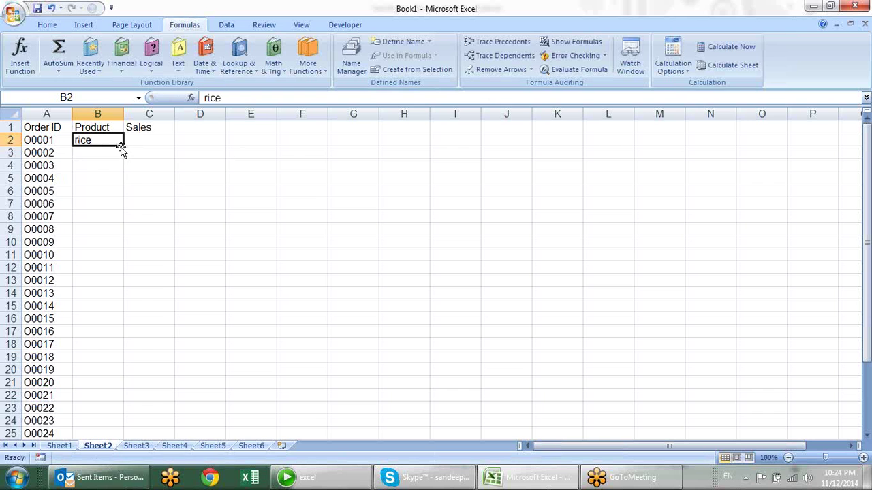
pyautogui.doubleClick(122, 149)
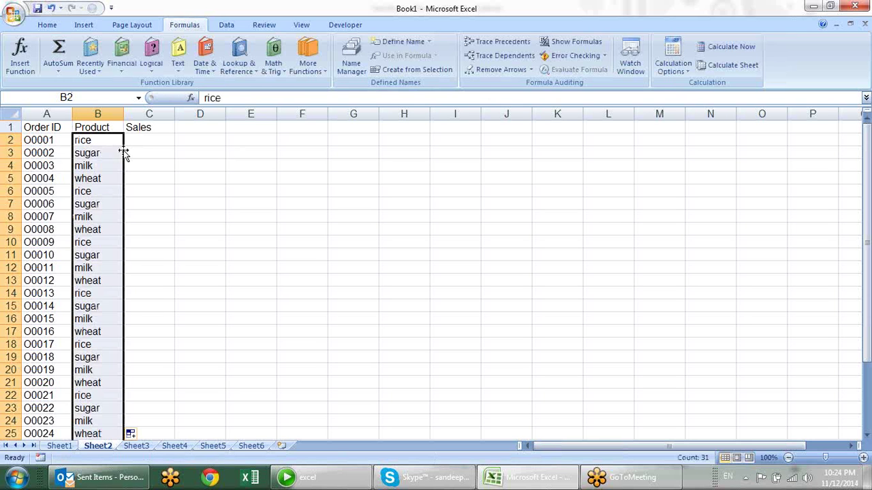
pyautogui.click(167, 137)
# Step: Enter =RANDBETWEEN(10,90) in C2 and fill it down the Sales column
pyautogui.write('=ra')
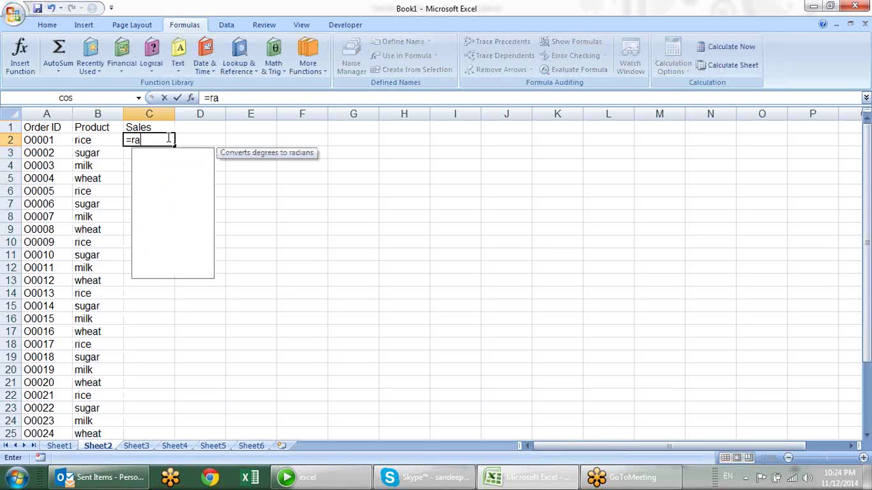
pyautogui.write('n')
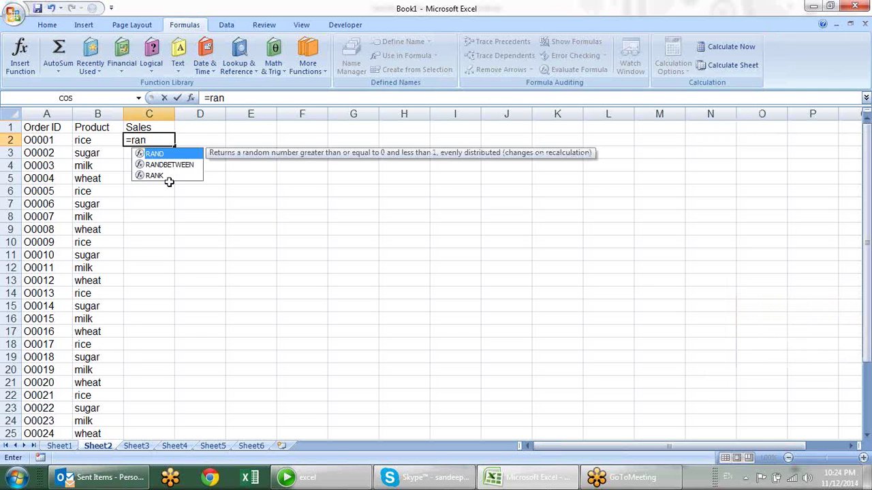
pyautogui.press('Tab')
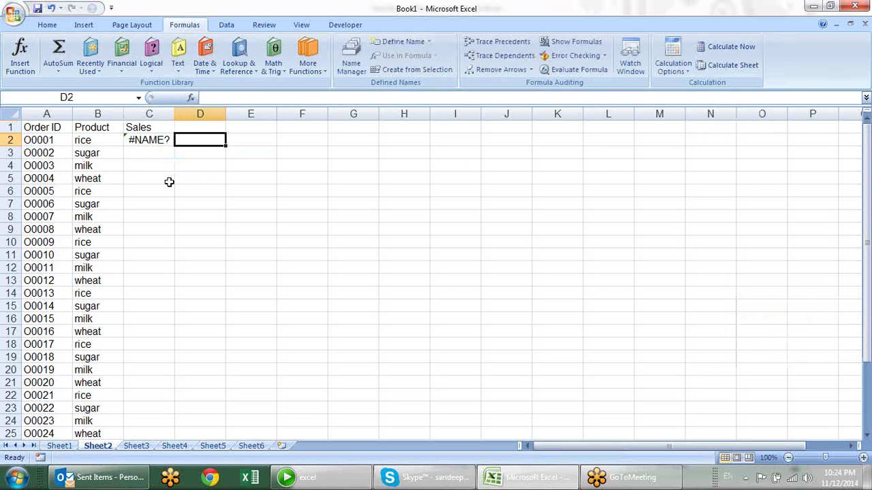
pyautogui.hotkey('shift', 'Tab')
pyautogui.press('F2')
pyautogui.write('=rand')
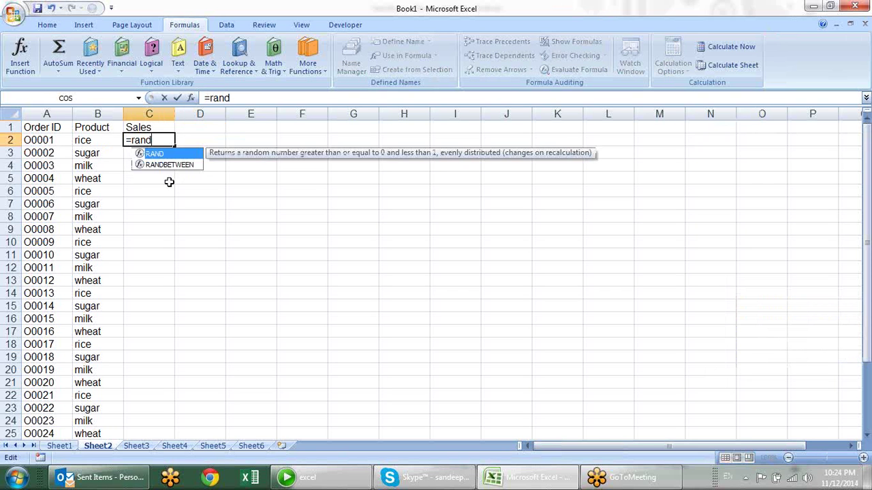
pyautogui.press('Down')
pyautogui.press('Tab')
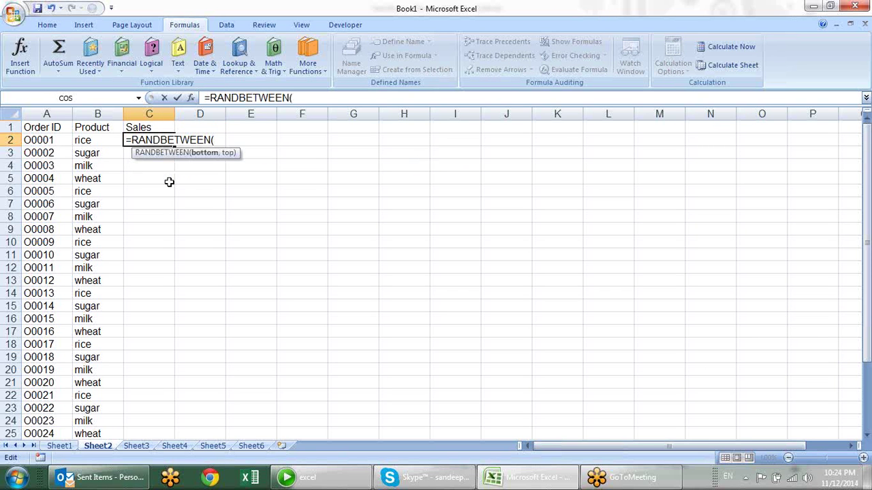
pyautogui.write('10,90)')
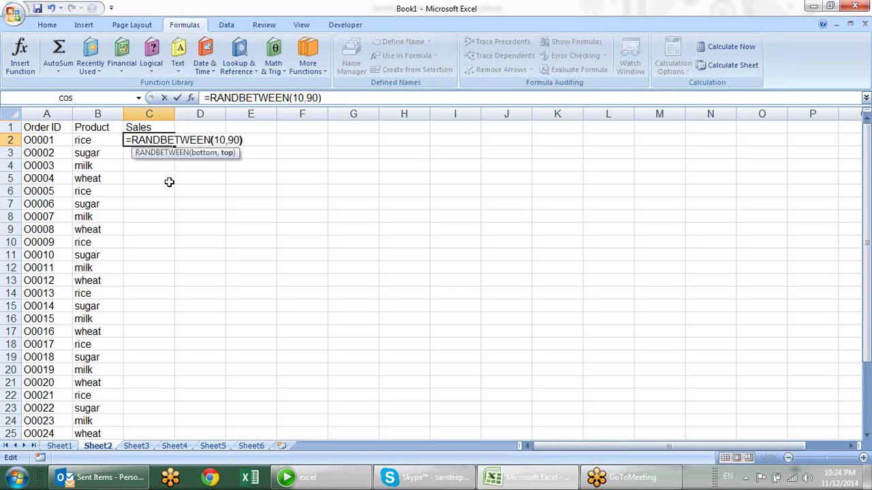
pyautogui.press('Return')
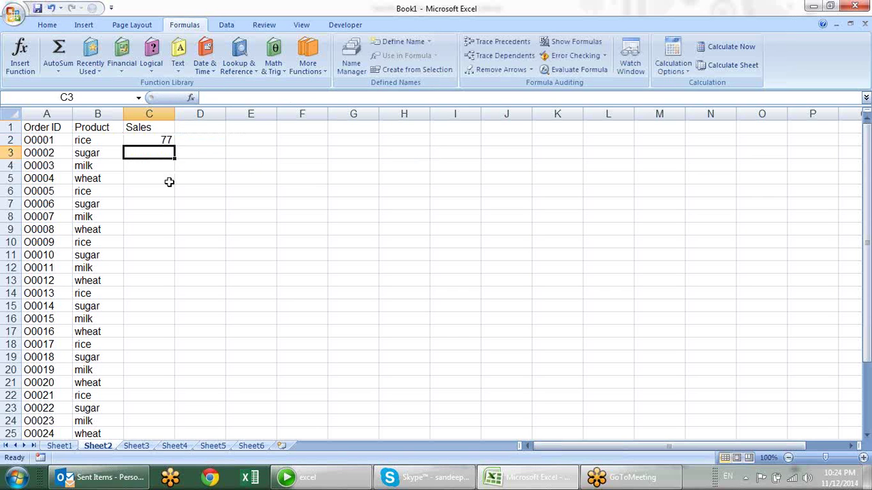
pyautogui.click(150, 139)
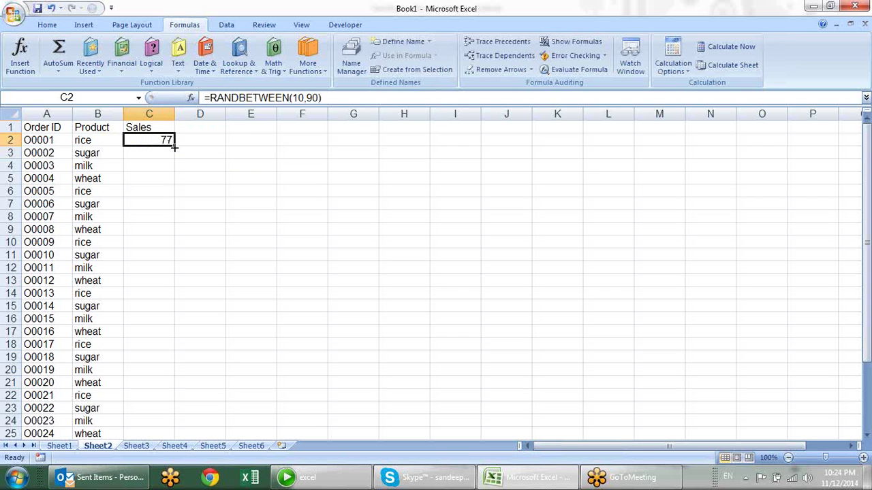
pyautogui.doubleClick(174, 146)
# Step: Copy the Sales column and paste it back as fixed values
pyautogui.hotkey('ctrl', 'c')
pyautogui.hotkey('alt', 'e')
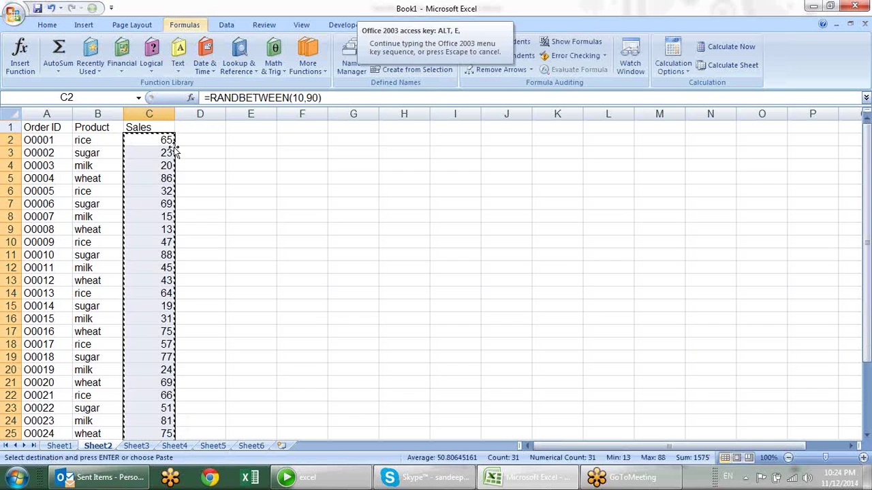
pyautogui.press('s')
pyautogui.press('v')
pyautogui.press('Return')
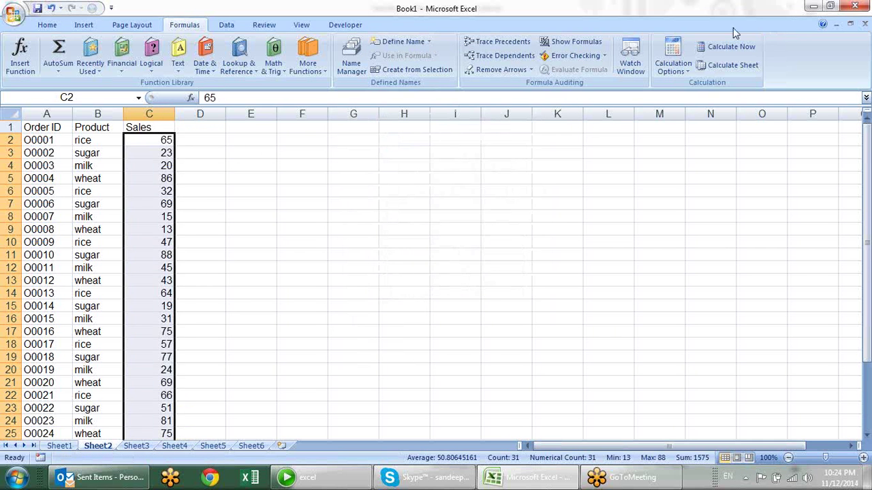
pyautogui.press('Escape')
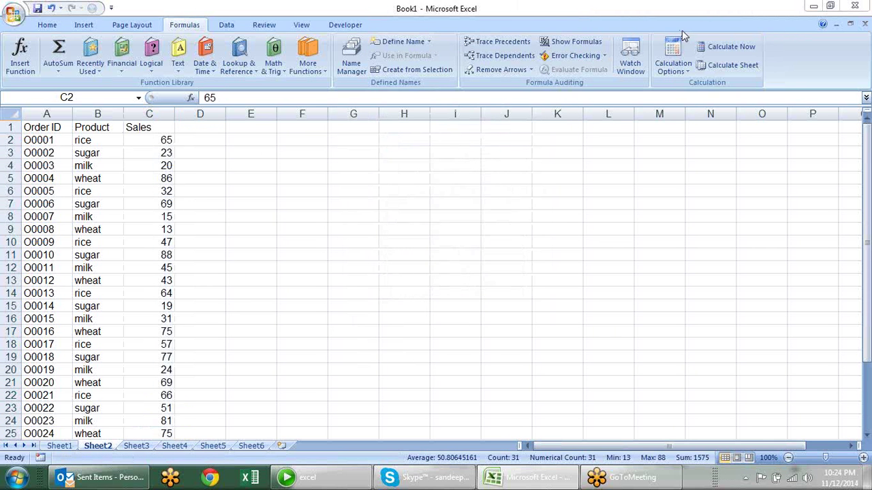
# Step: Copy the Order ID, Product, Sales headers from A1:C1 into G1:I1
pyautogui.click(333, 203)
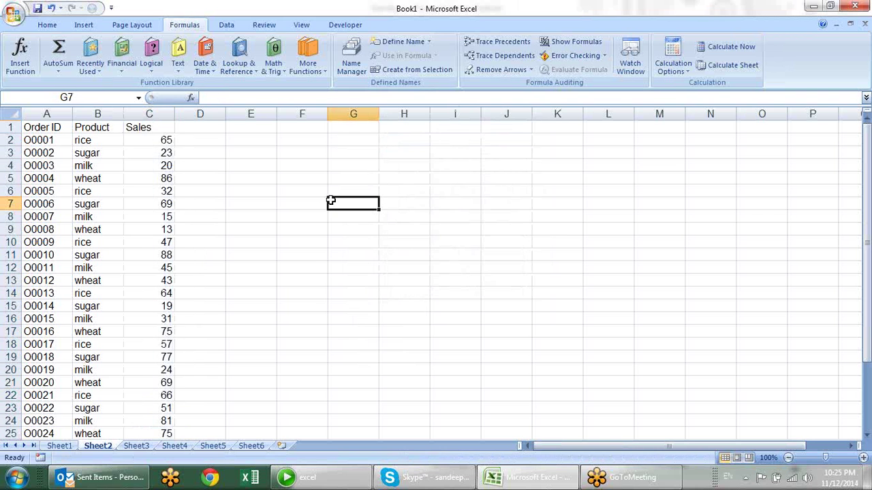
pyautogui.moveTo(68, 131); pyautogui.dragTo(140, 130)
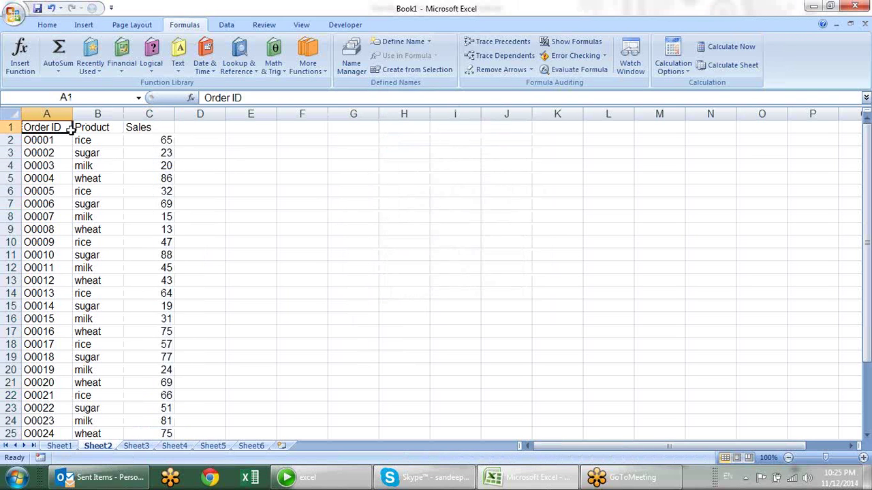
pyautogui.hotkey('ctrl', 'c')
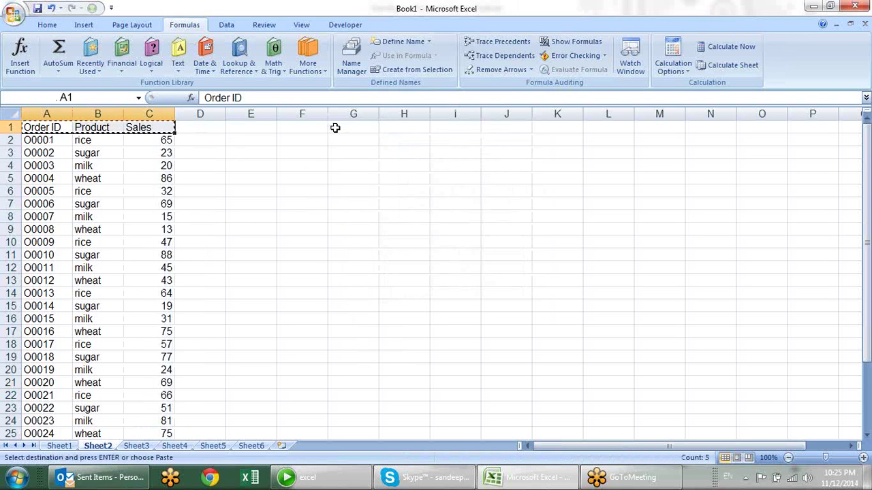
pyautogui.click(334, 126)
pyautogui.hotkey('ctrl', 'v')
pyautogui.click(403, 203)
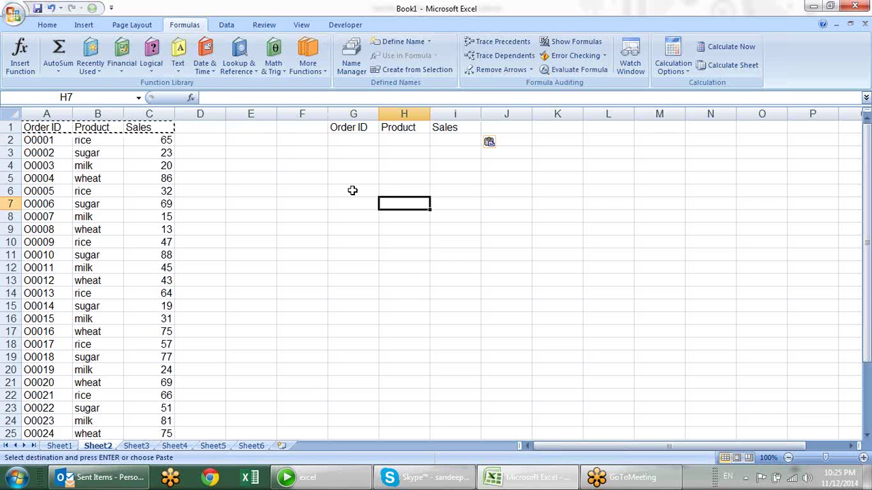
# Step: Copy order ID O0006 from A7 into G2 under the Order ID header
pyautogui.click(60, 204)
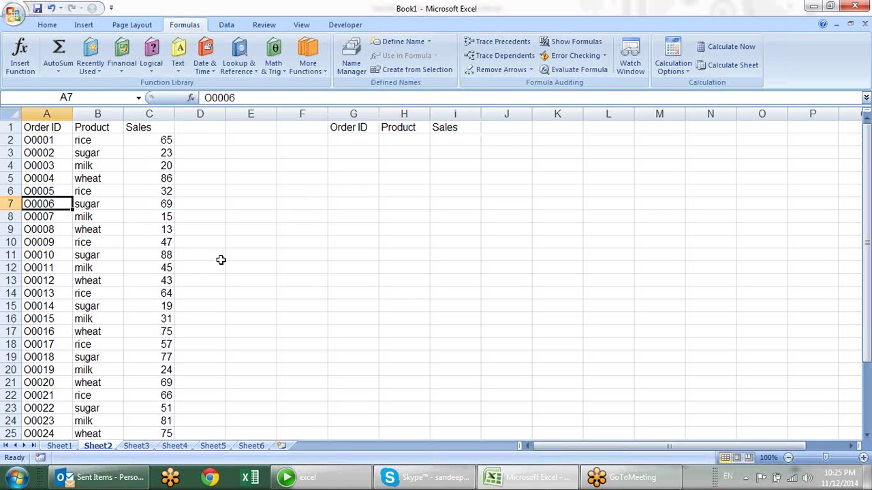
pyautogui.hotkey('ctrl', 'c')
pyautogui.click(357, 138)
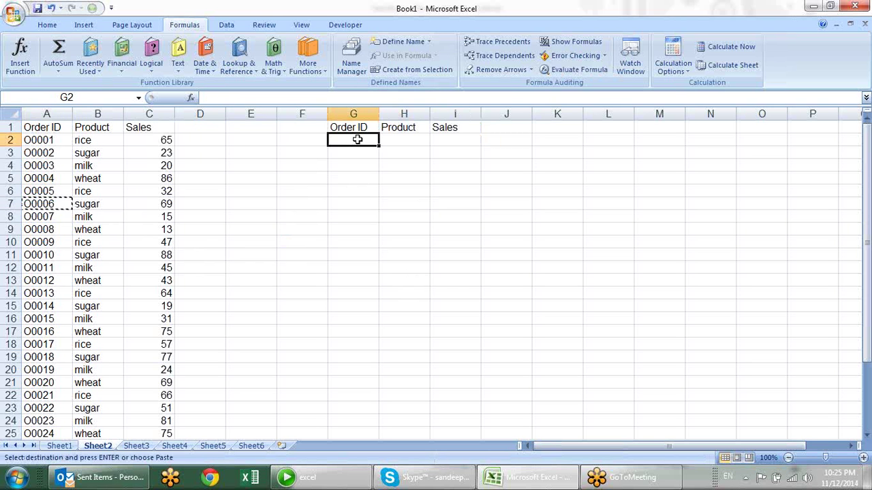
pyautogui.press('Return')
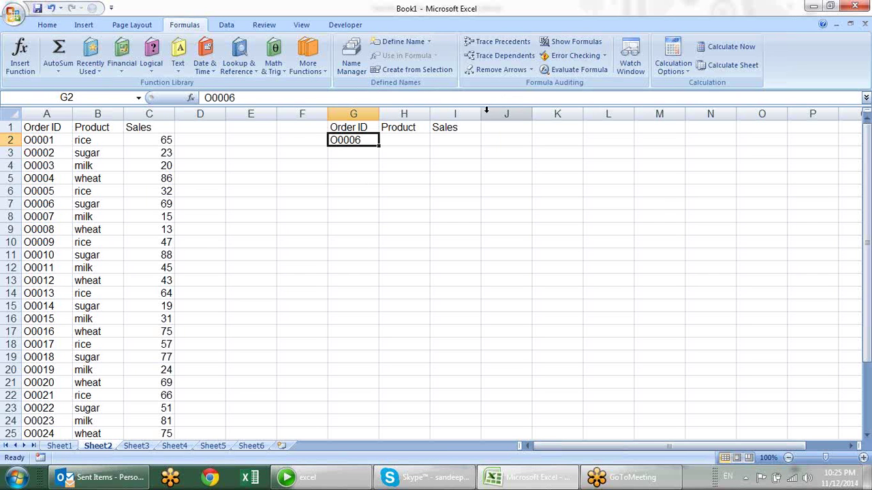
pyautogui.click(406, 144)
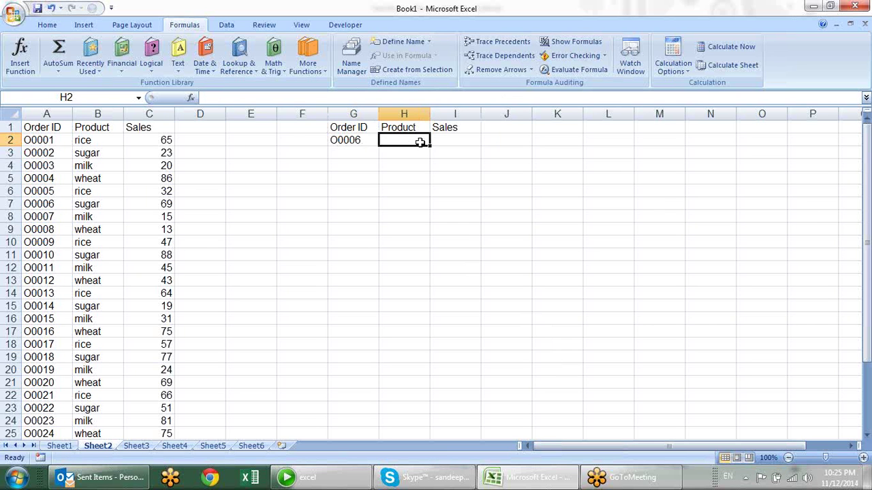
pyautogui.write('=')
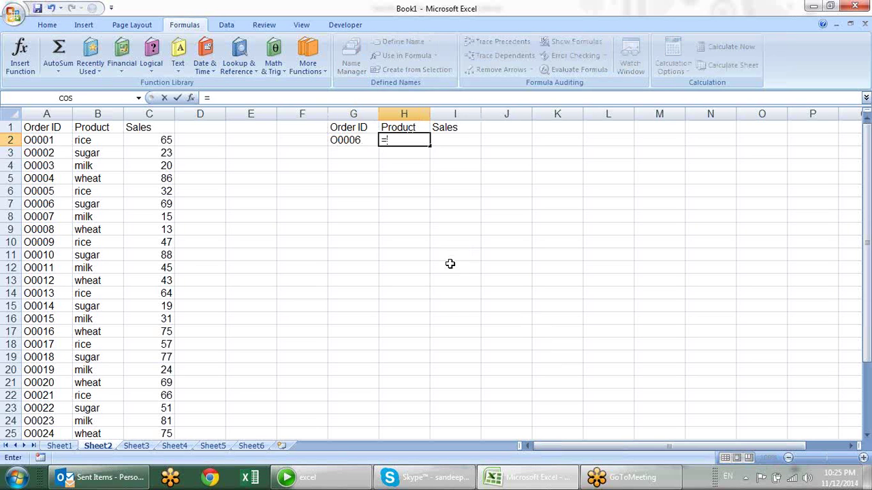
pyautogui.write('d')
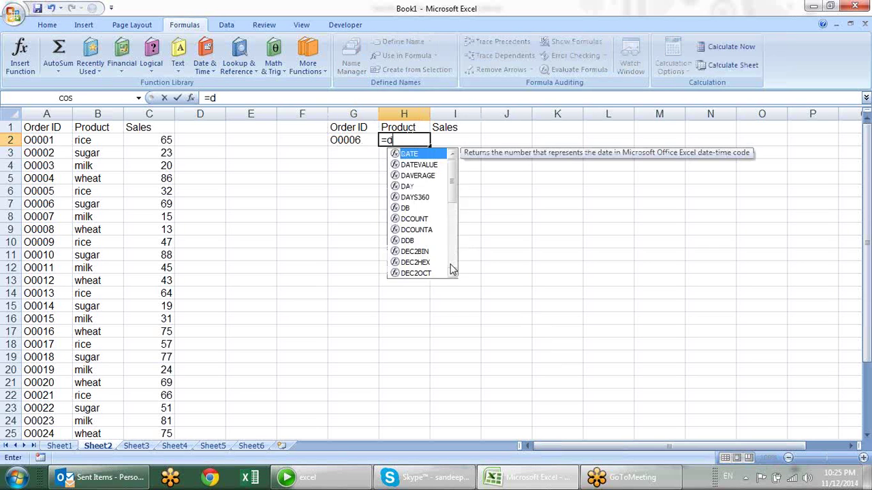
pyautogui.write('g')
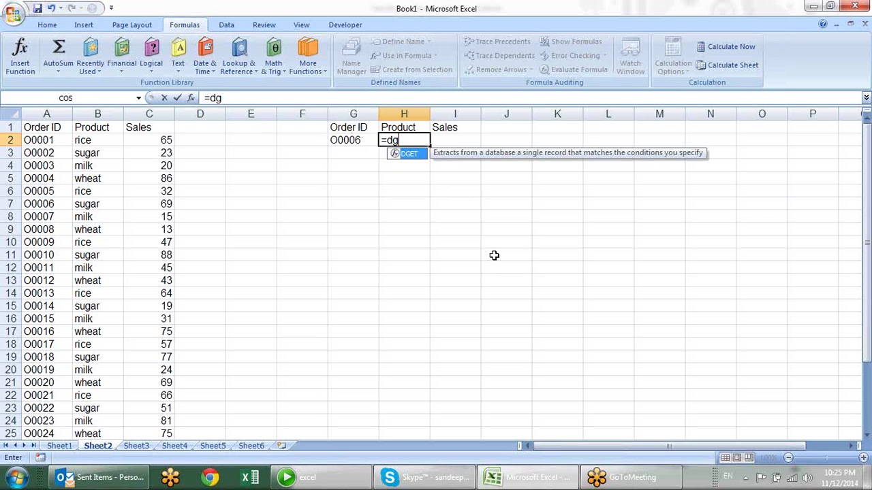
# Step: Complete =DGET(A1:C32,H1,G1:G2) in H2 so it returns sugar for O0006
pyautogui.press('Tab')
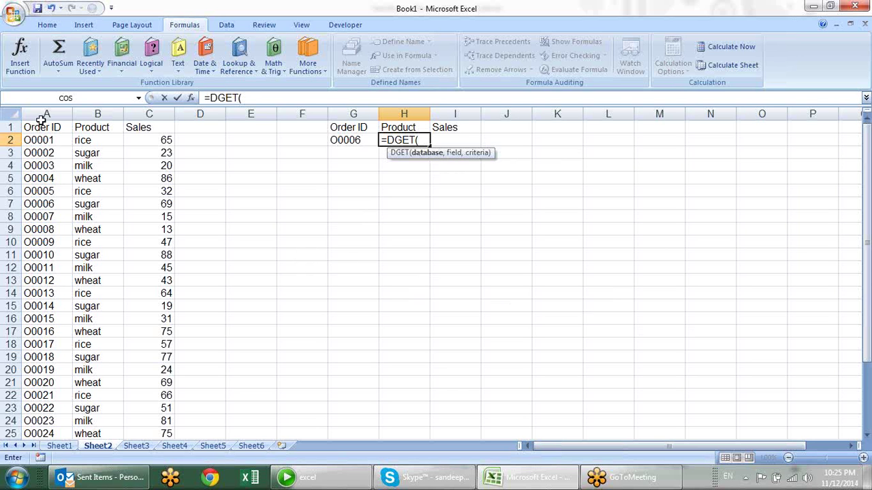
pyautogui.moveTo(42, 126); pyautogui.dragTo(134, 138)
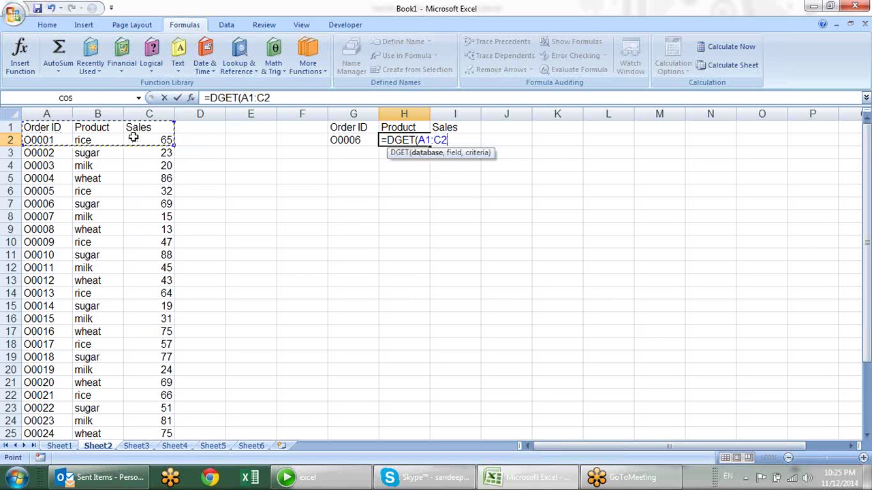
pyautogui.hotkey('ctrl', 'shift', 'Down')
pyautogui.scroll(3, 203, 173)
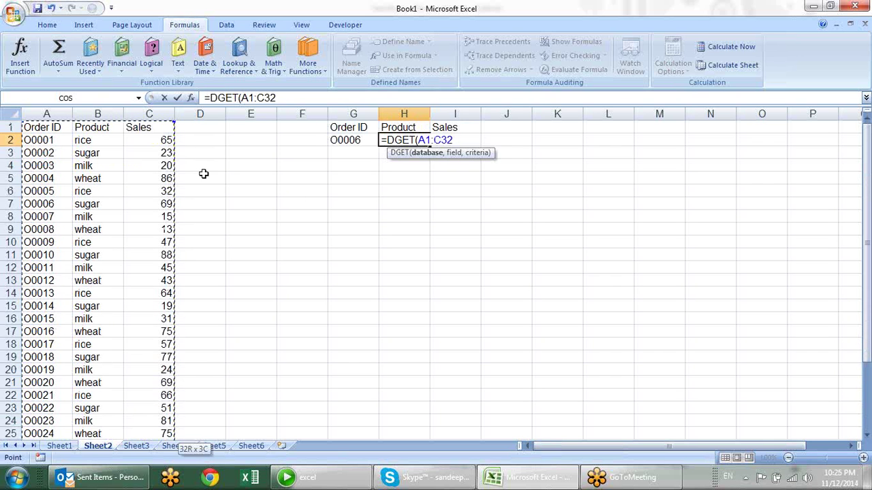
pyautogui.write(',')
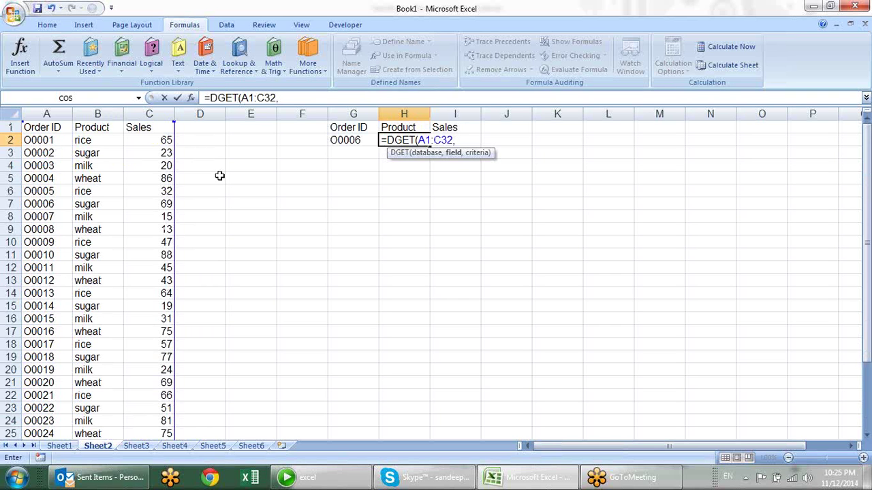
pyautogui.click(406, 127)
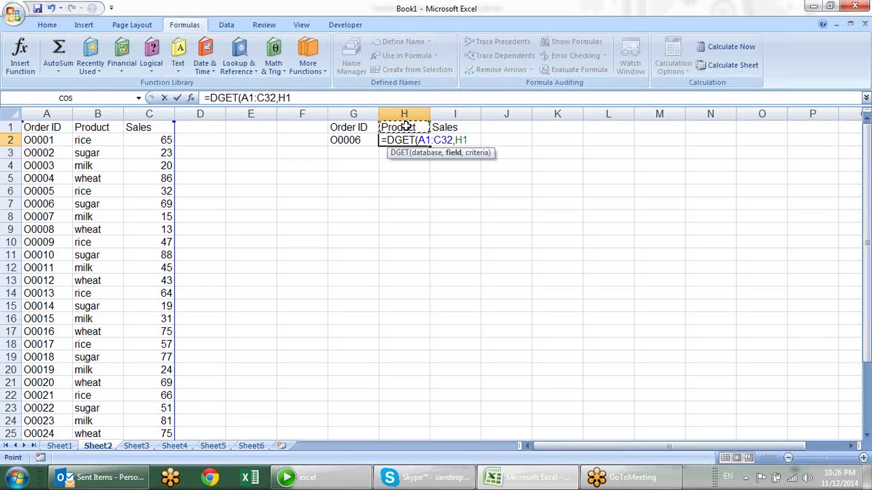
pyautogui.write(',')
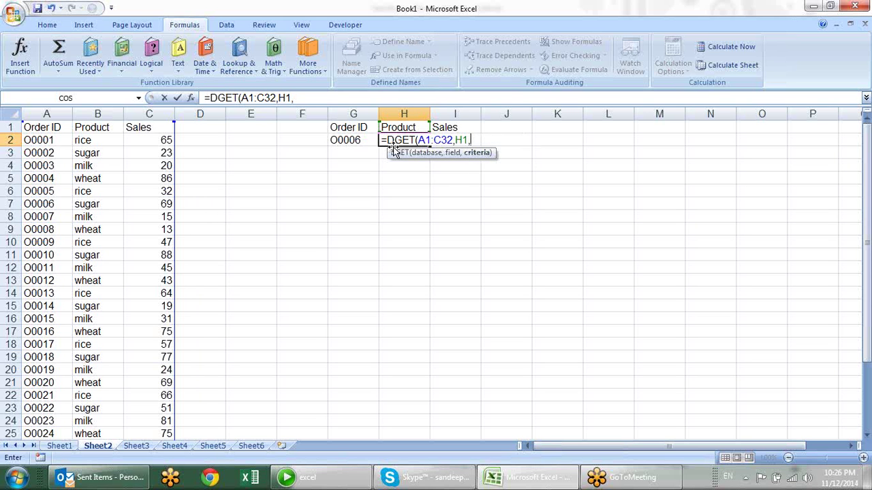
pyautogui.moveTo(362, 129); pyautogui.dragTo(357, 141)
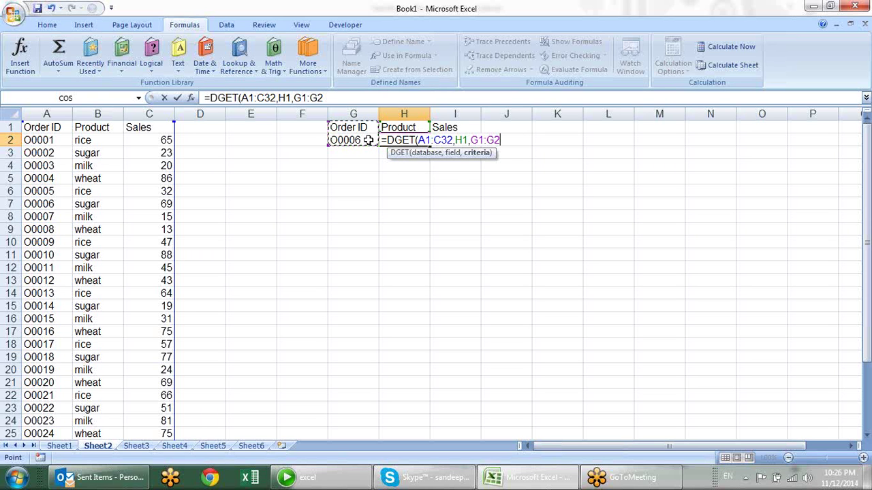
pyautogui.press('Return')
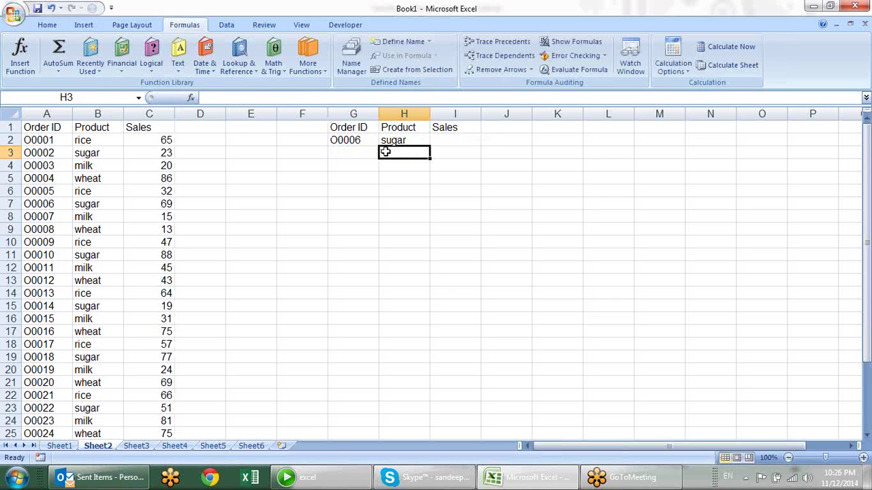
pyautogui.click(398, 141)
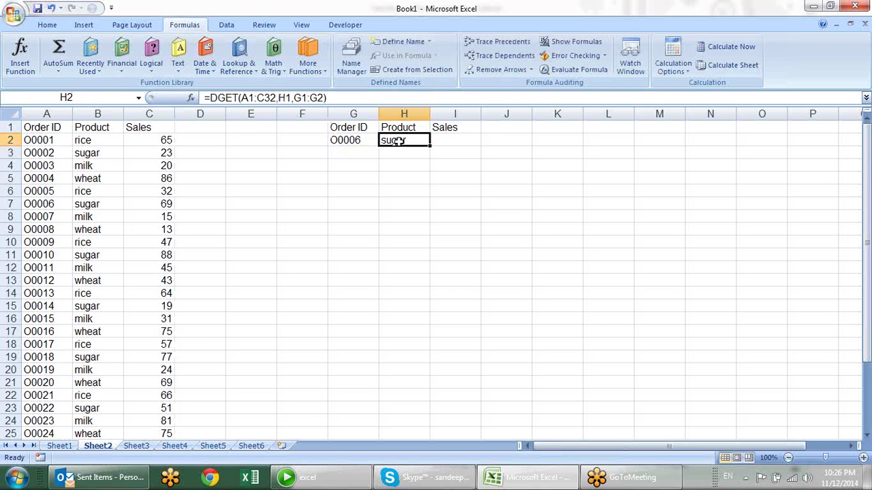
# Step: Enter =DGET(A1:C32,I1,G1:G2) in I2 to return sales of 69 for O0006
pyautogui.click(101, 206)
pyautogui.click(413, 141)
pyautogui.click(433, 140)
pyautogui.write('dg')
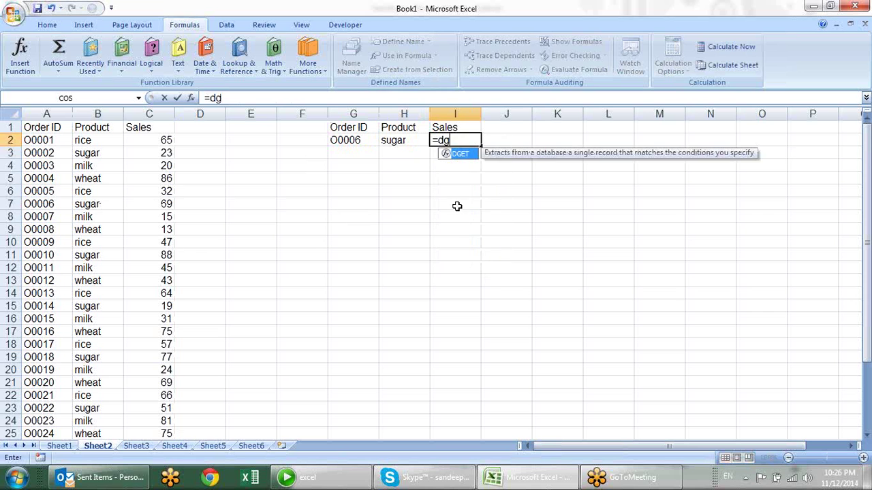
pyautogui.press('Tab')
pyautogui.click(33, 127)
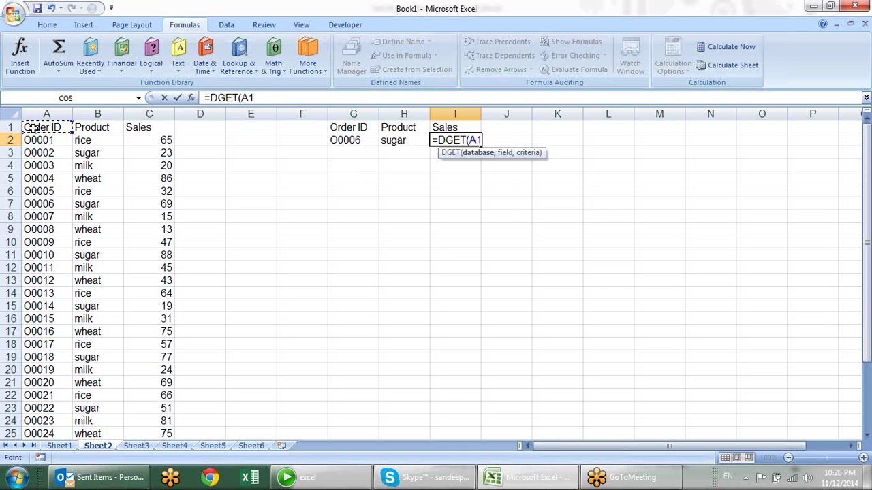
pyautogui.hotkey('shift', 'Right')
pyautogui.hotkey('ctrl', 'shift', 'Down')
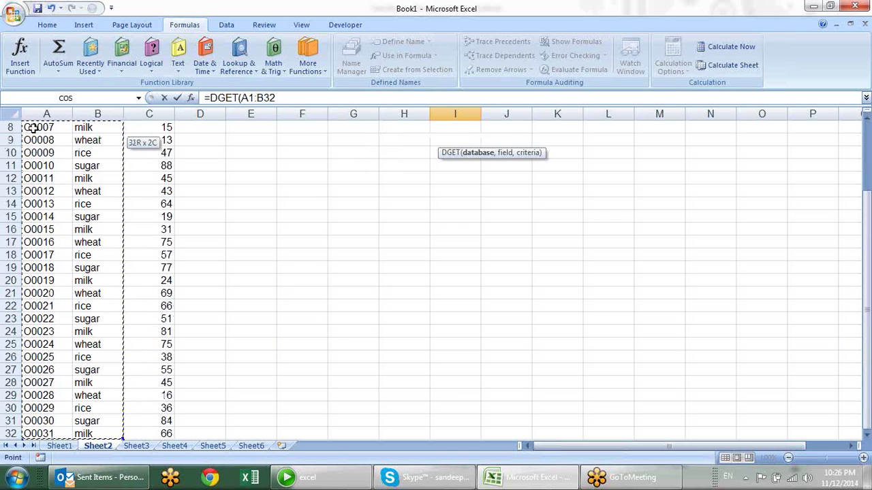
pyautogui.hotkey('shift', 'Right')
pyautogui.write(',')
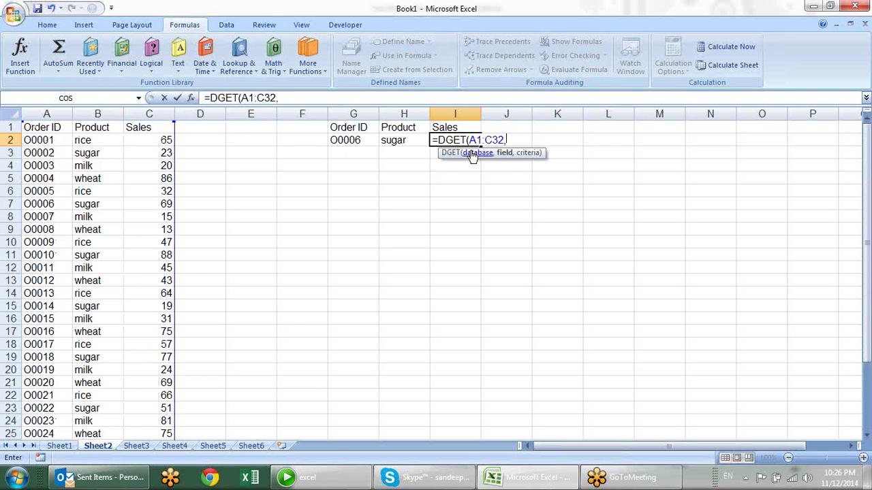
pyautogui.click(462, 128)
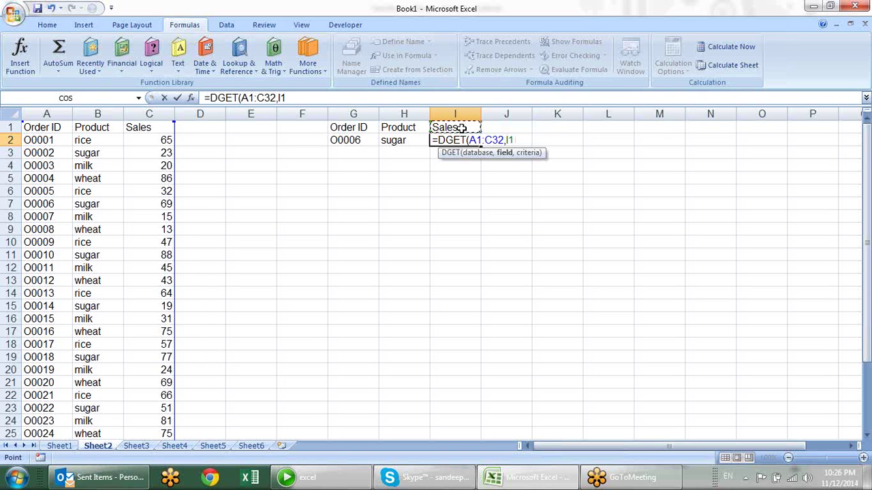
pyautogui.write(',')
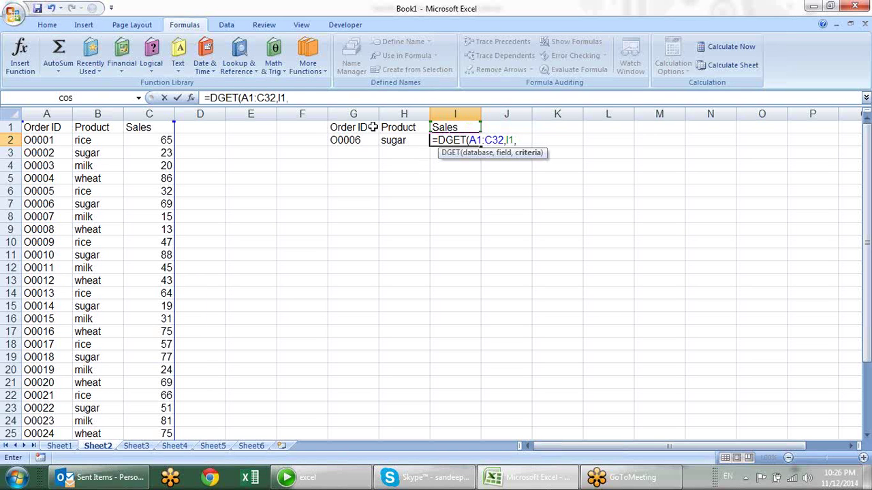
pyautogui.moveTo(370, 123); pyautogui.dragTo(368, 138)
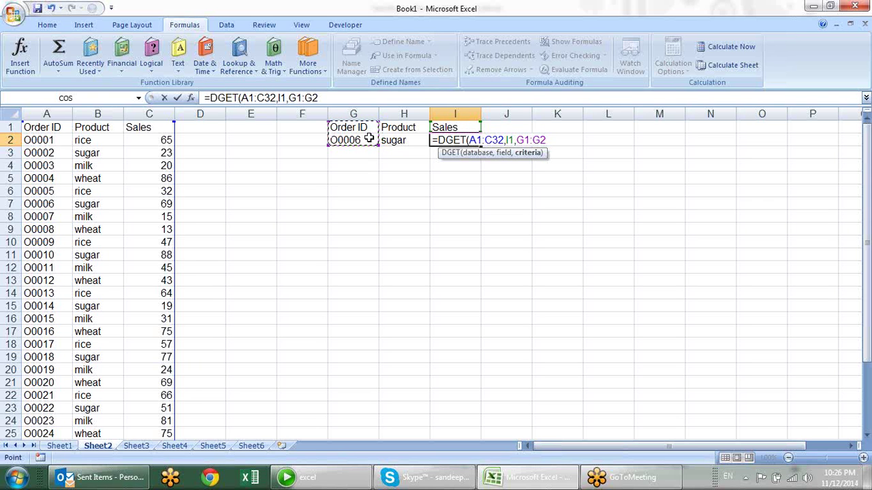
pyautogui.press('Return')
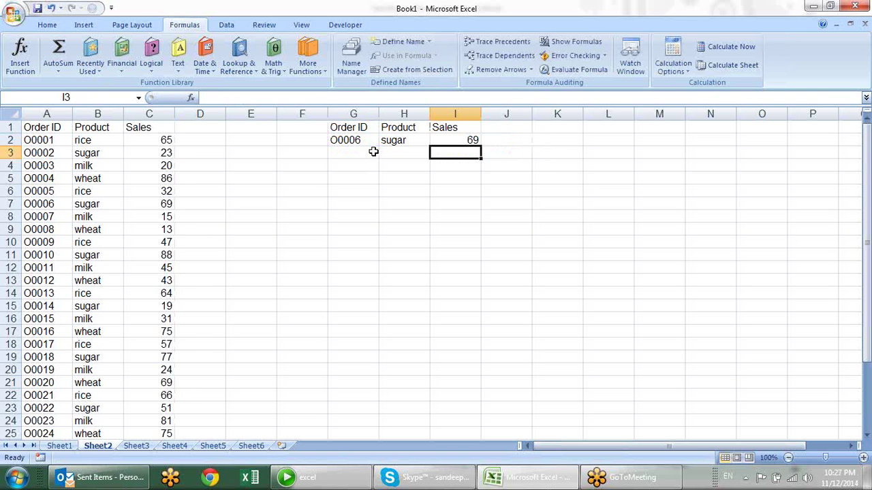
# Step: Review a sugar row in the table against the H2, I2 and G2 lookup cells
pyautogui.click(101, 151)
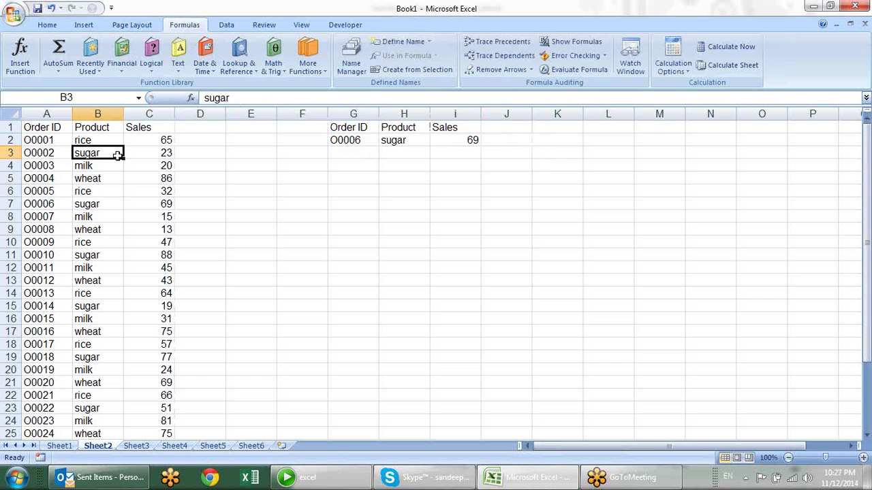
pyautogui.click(395, 143)
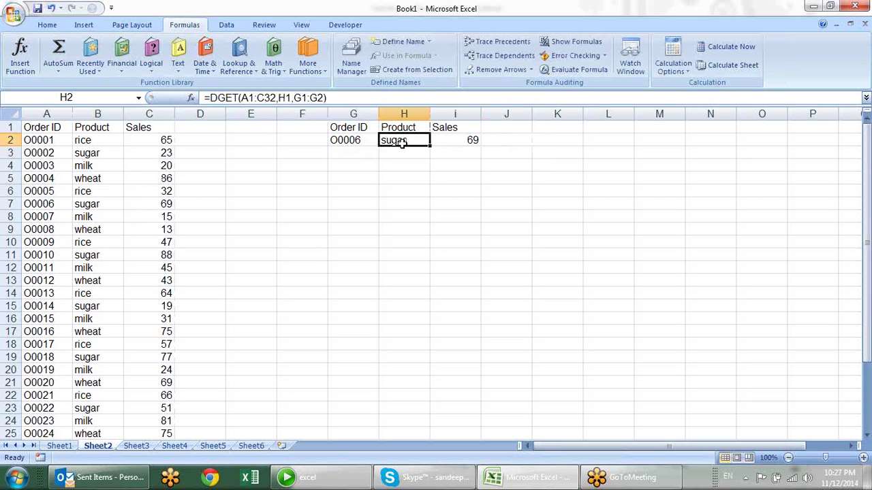
pyautogui.click(454, 140)
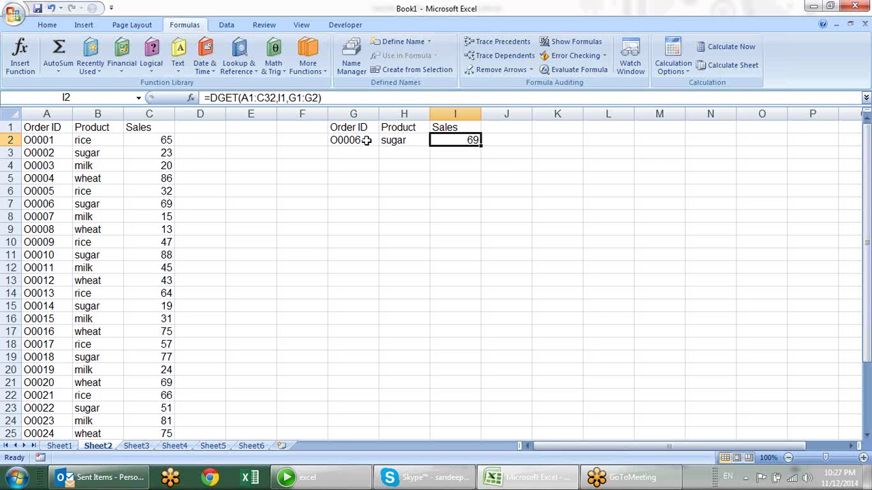
pyautogui.click(366, 140)
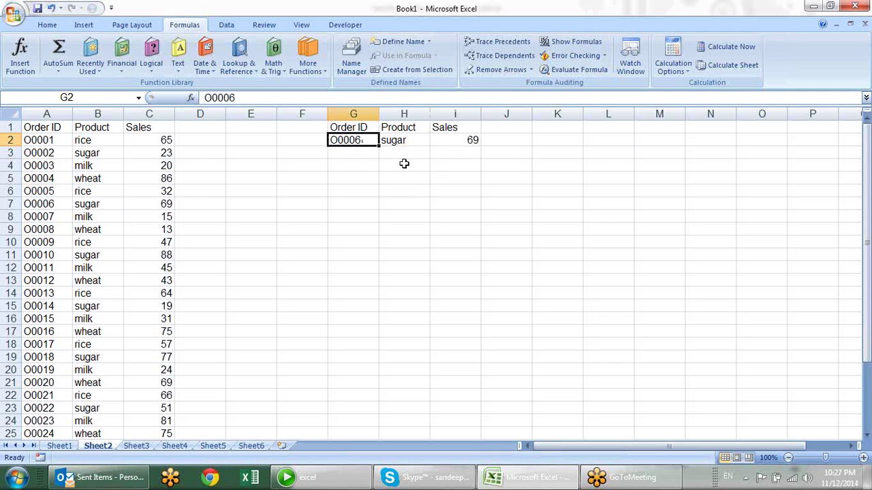
# Step: Copy the G1:I1 headings Order ID, Product, Sales into G7:I7
pyautogui.moveTo(356, 128); pyautogui.dragTo(456, 126)
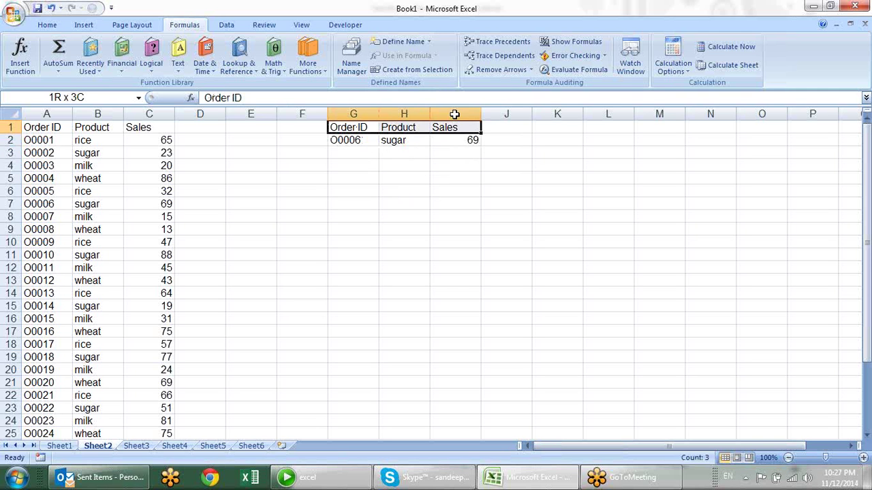
pyautogui.hotkey('ctrl', 'c')
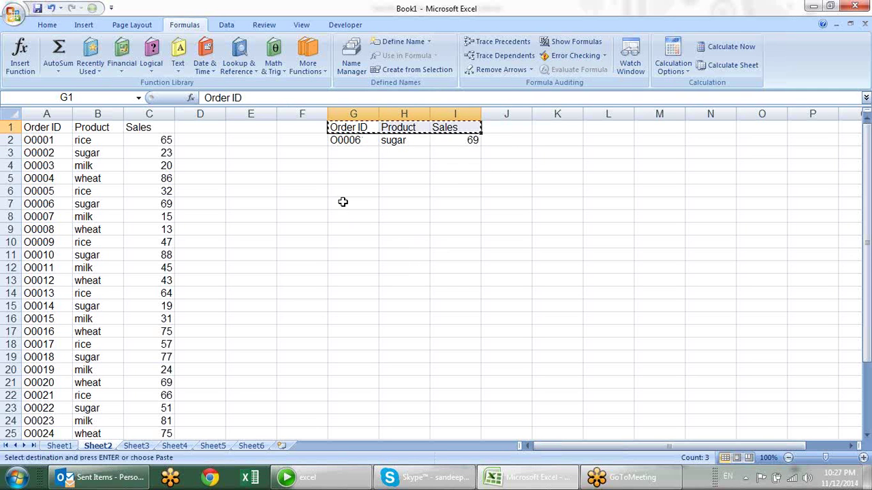
pyautogui.click(341, 202)
pyautogui.hotkey('ctrl', 'v')
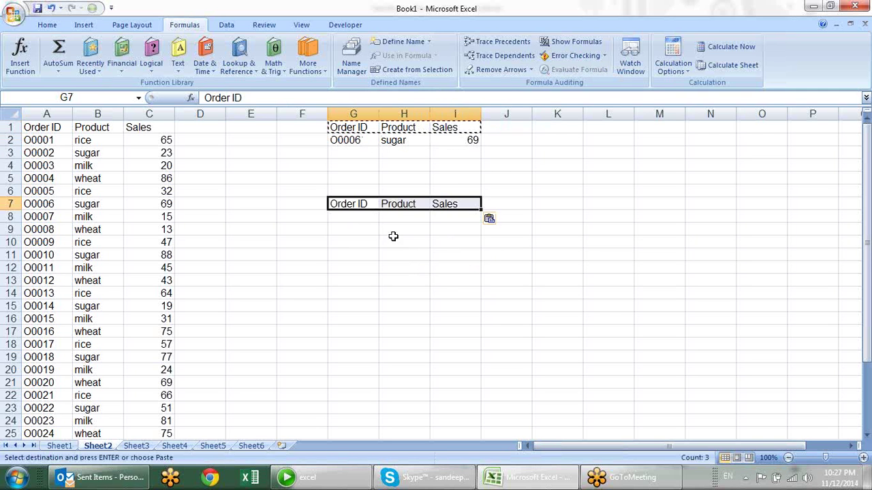
pyautogui.press('Escape')
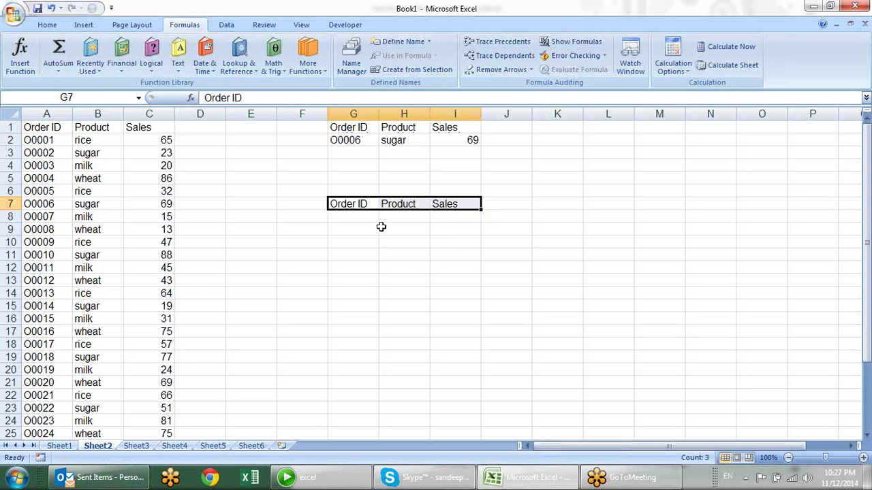
pyautogui.click(448, 216)
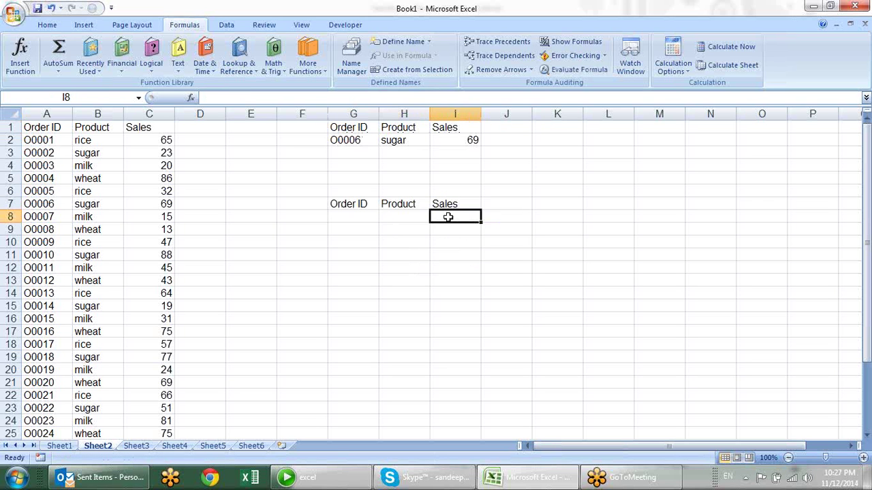
# Step: Enter =DMAX(A1:C32,I7,G7:G8) in I8, returning 88 as the highest sale
pyautogui.write('=d')
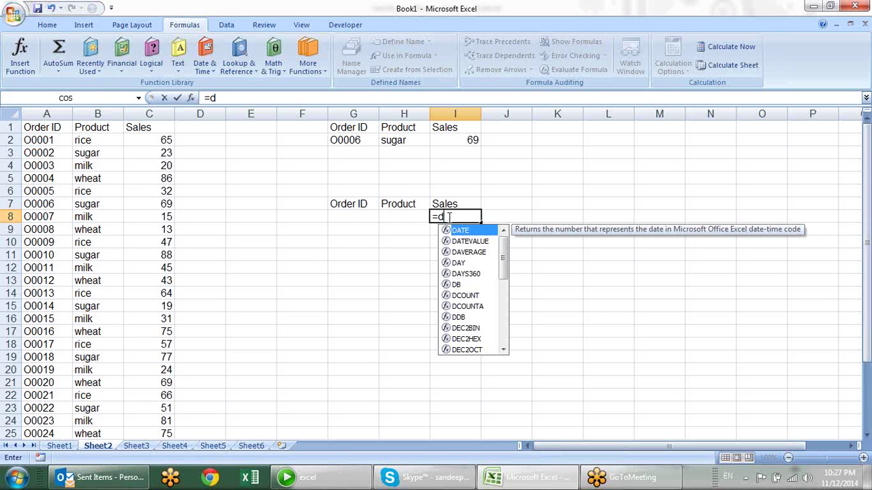
pyautogui.write('m')
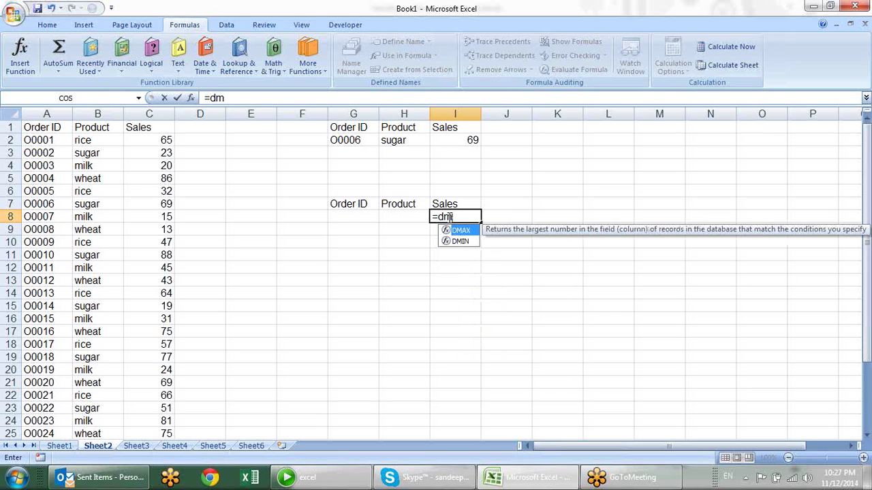
pyautogui.press('Tab')
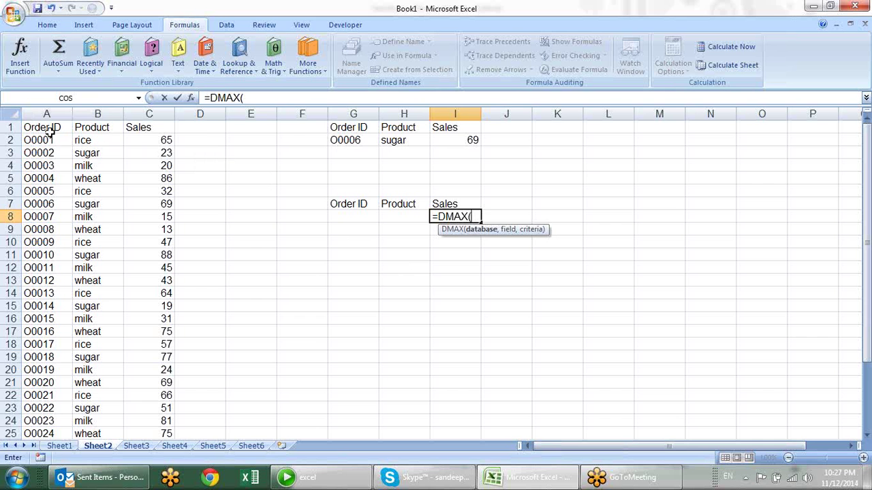
pyautogui.moveTo(47, 129); pyautogui.dragTo(135, 136)
pyautogui.hotkey('ctrl', 'shift', 'Down')
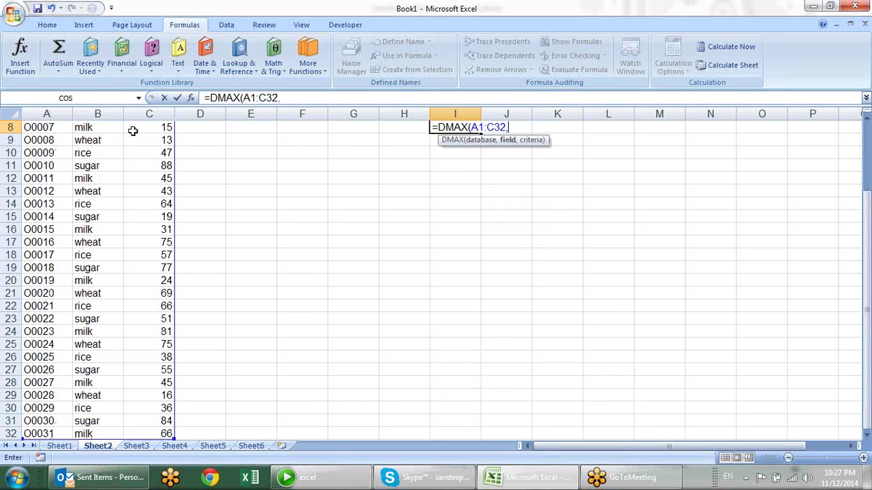
pyautogui.write(',')
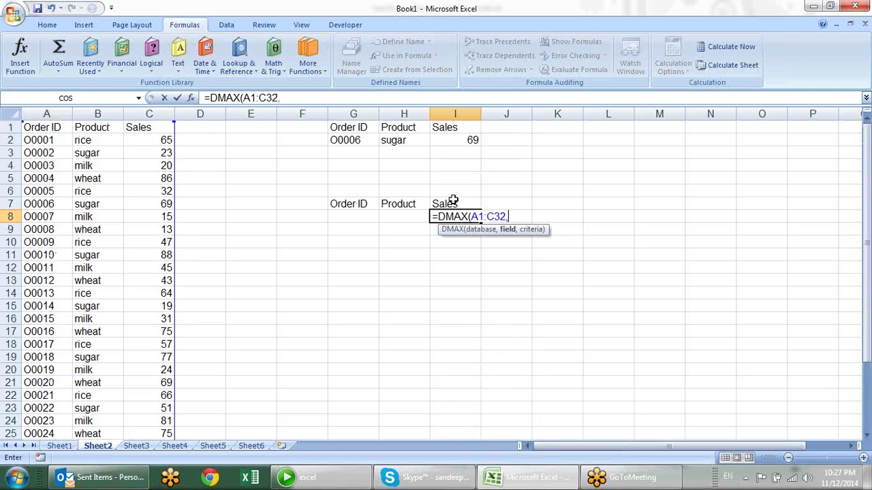
pyautogui.click(451, 204)
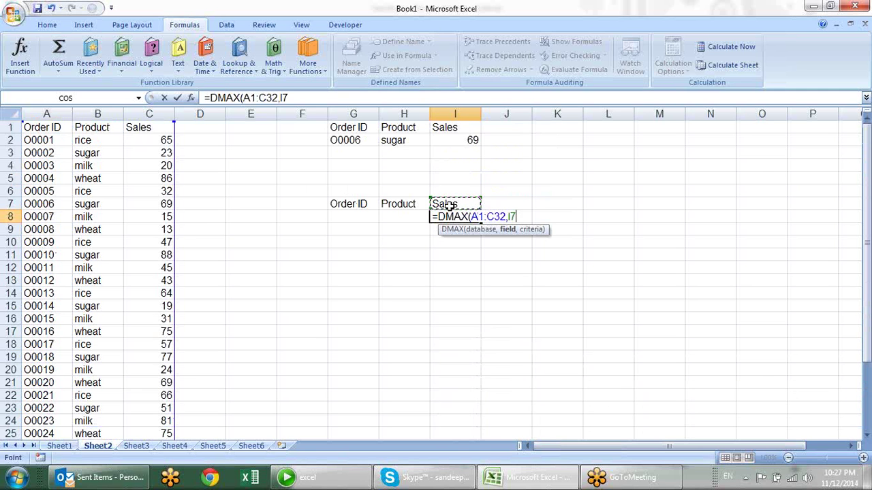
pyautogui.write(',')
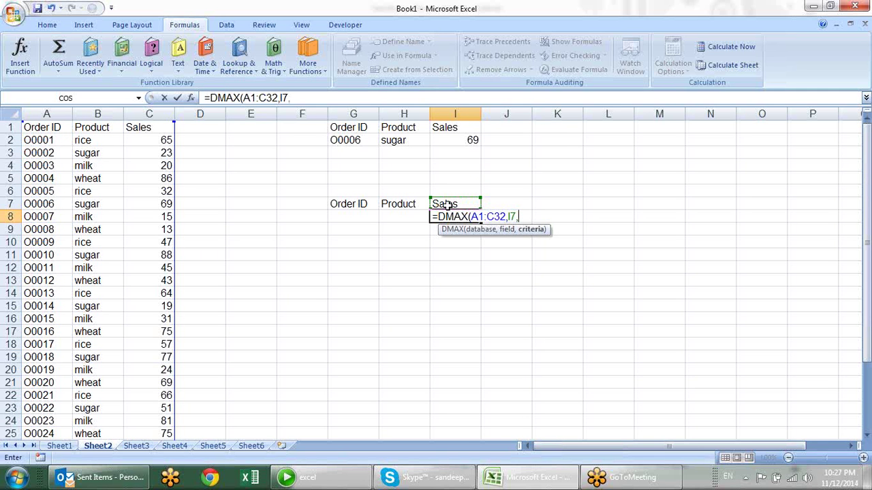
pyautogui.moveTo(362, 204); pyautogui.dragTo(362, 214)
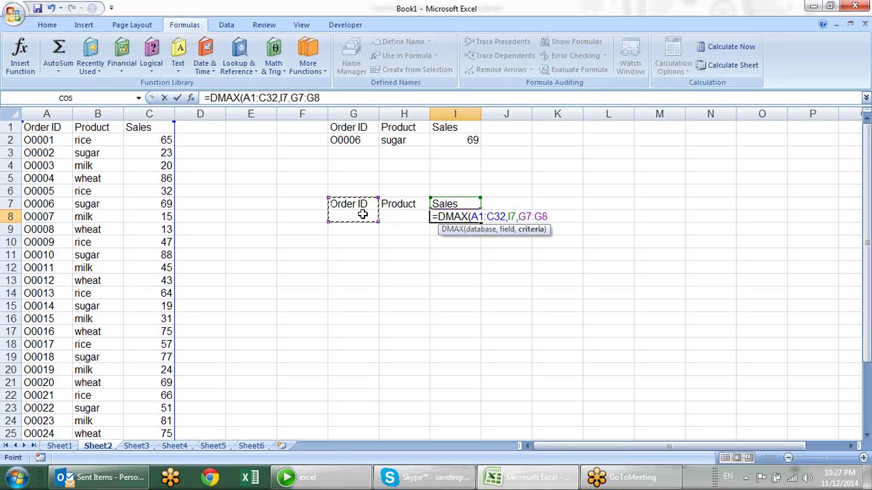
pyautogui.write(')')
pyautogui.press('Return')
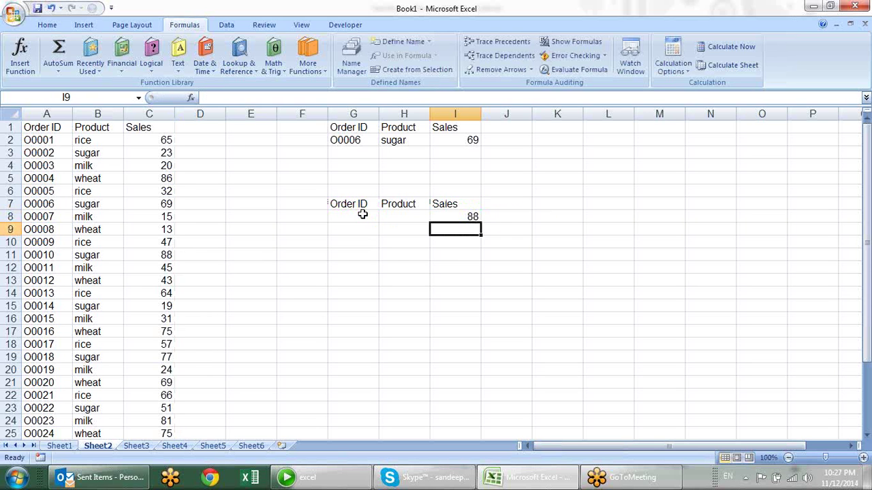
# Step: Check the blank Order ID criterion in G8 against the DMAX result in I8
pyautogui.click(362, 215)
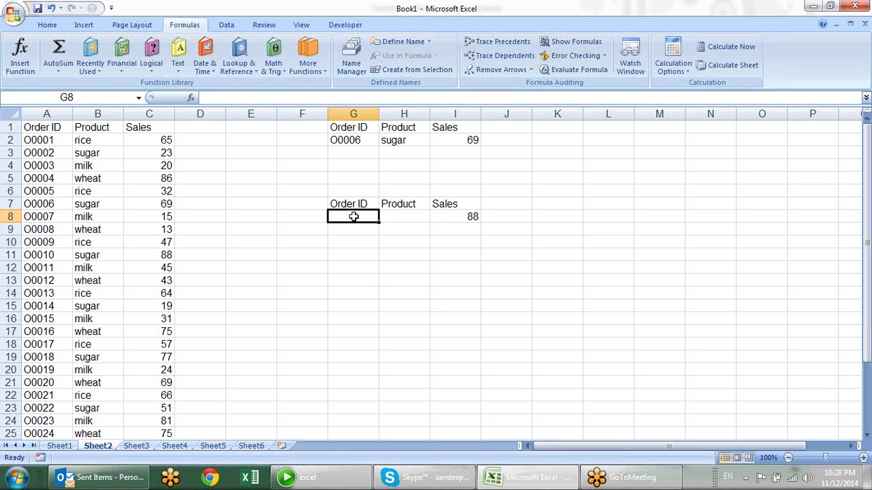
pyautogui.click(471, 217)
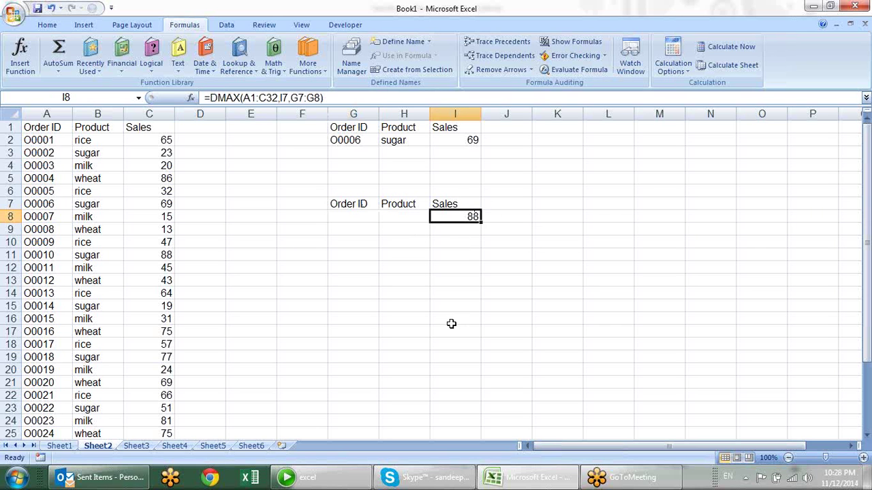
pyautogui.click(358, 216)
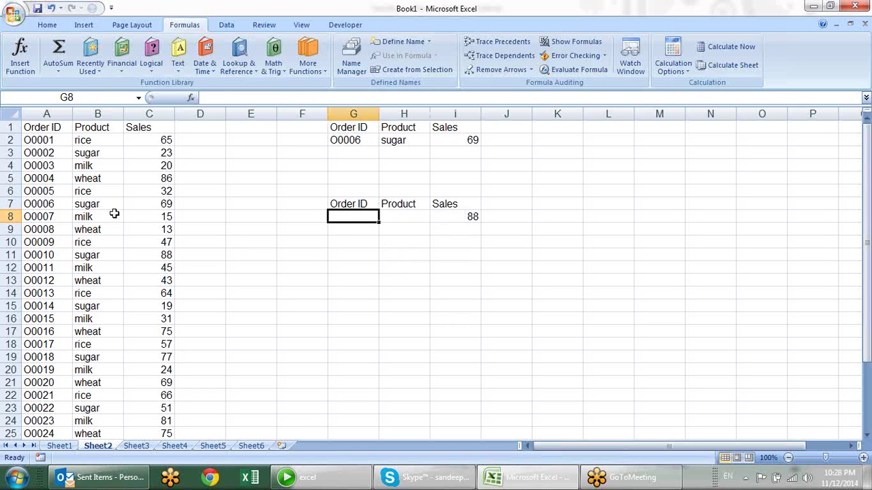
# Step: Switch the DMAX criteria to H7:H8 and enter rice in H8, giving 66
pyautogui.doubleClick(464, 218)
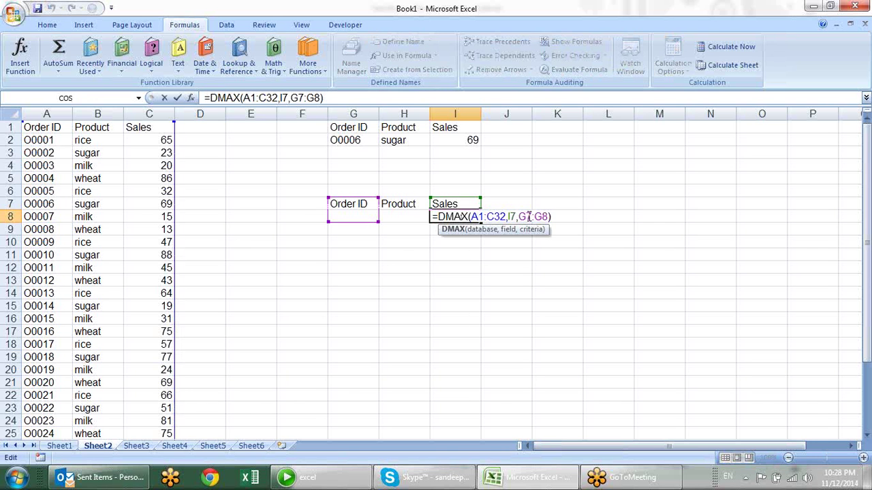
pyautogui.moveTo(378, 208); pyautogui.dragTo(397, 213)
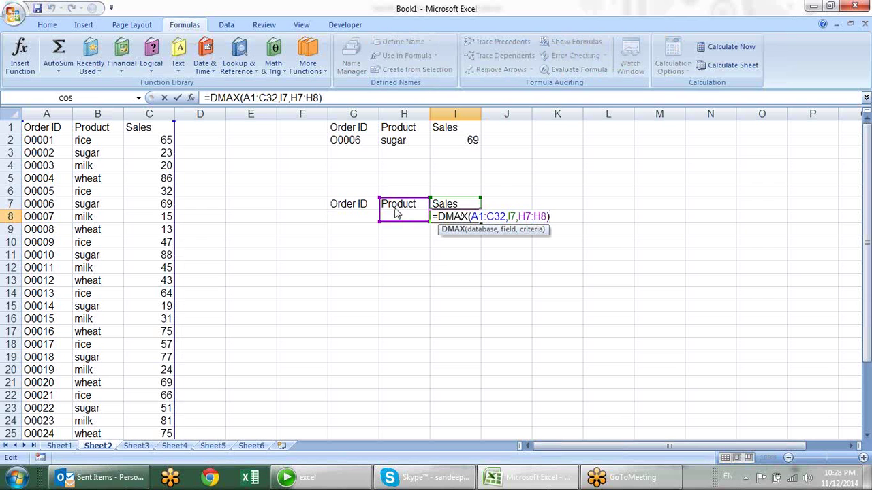
pyautogui.press('Return')
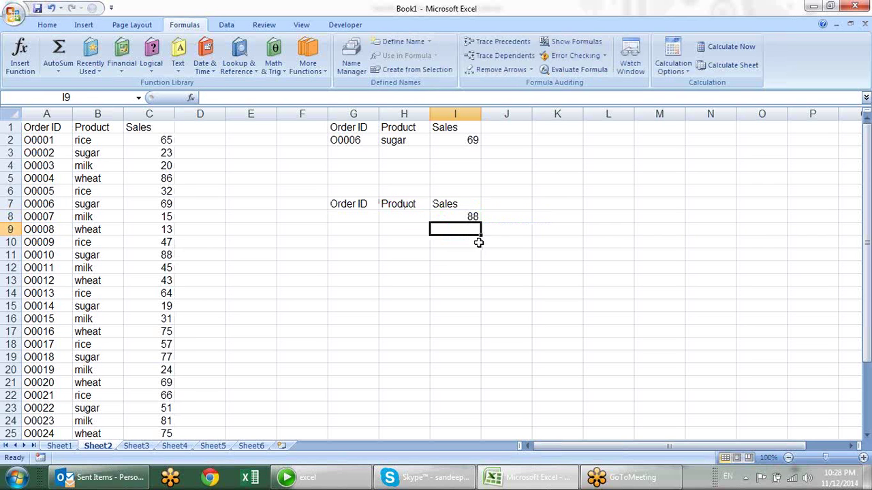
pyautogui.click(418, 219)
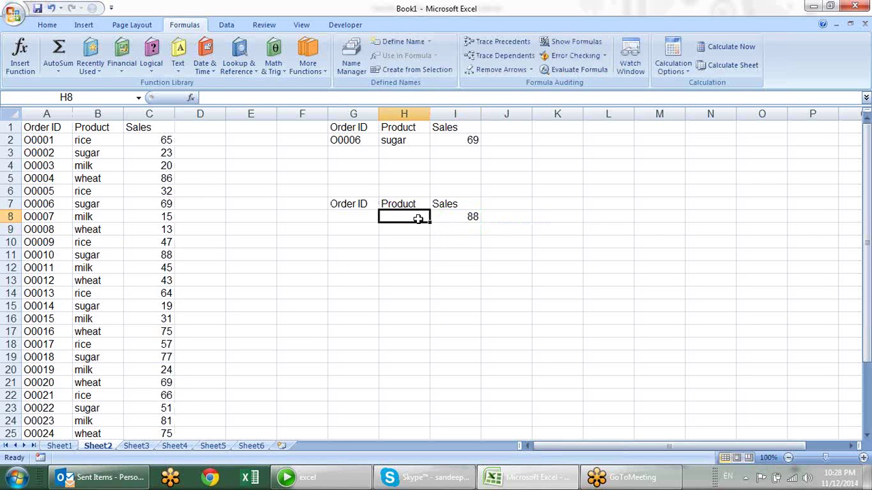
pyautogui.write('rice')
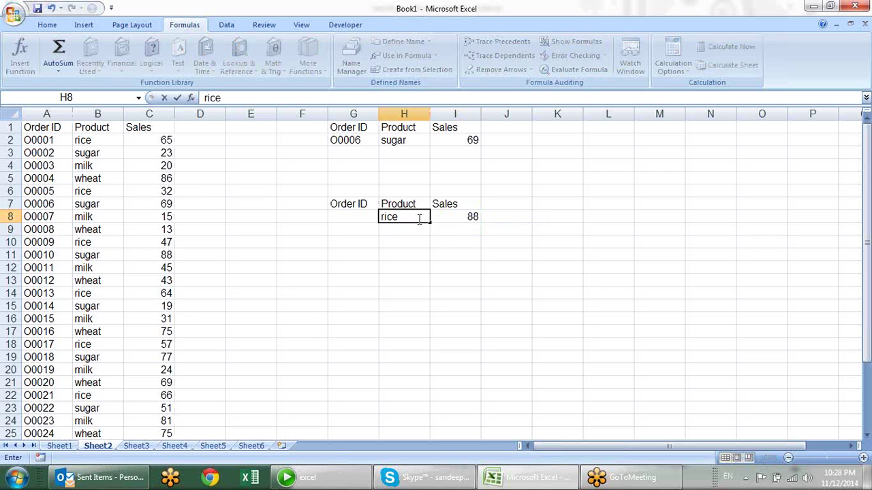
pyautogui.press('Return')
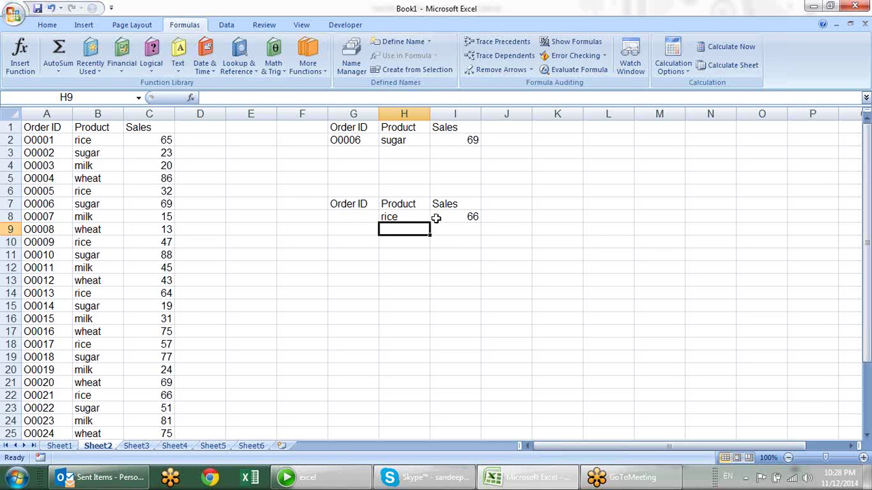
# Step: Compare I8's result with the rice sales rows in the table and reopen its formula
pyautogui.click(439, 218)
pyautogui.click(109, 140)
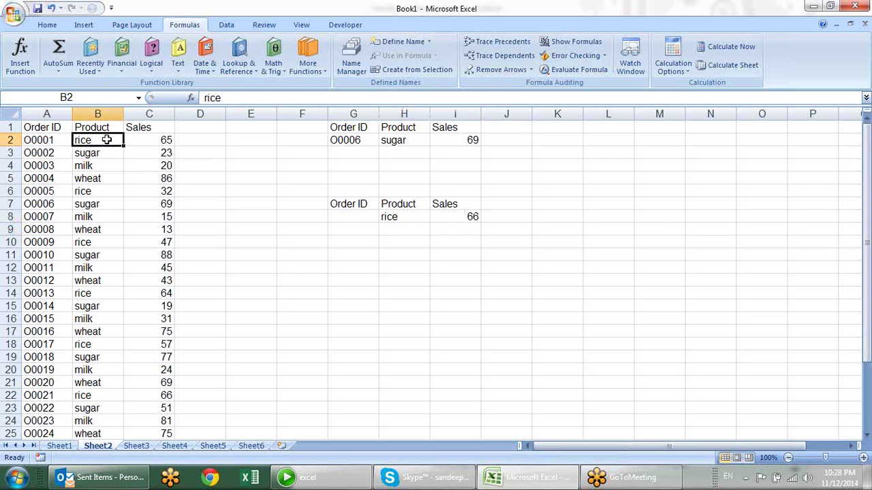
pyautogui.click(146, 140)
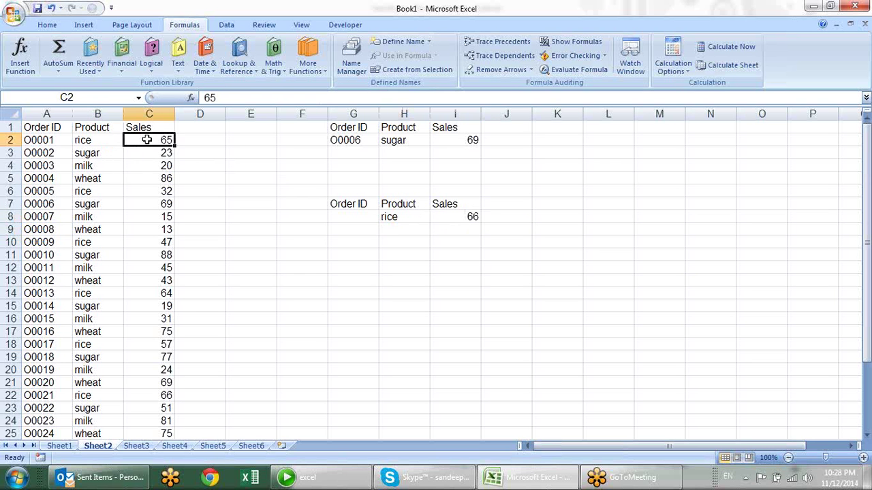
pyautogui.click(143, 190)
pyautogui.click(465, 217)
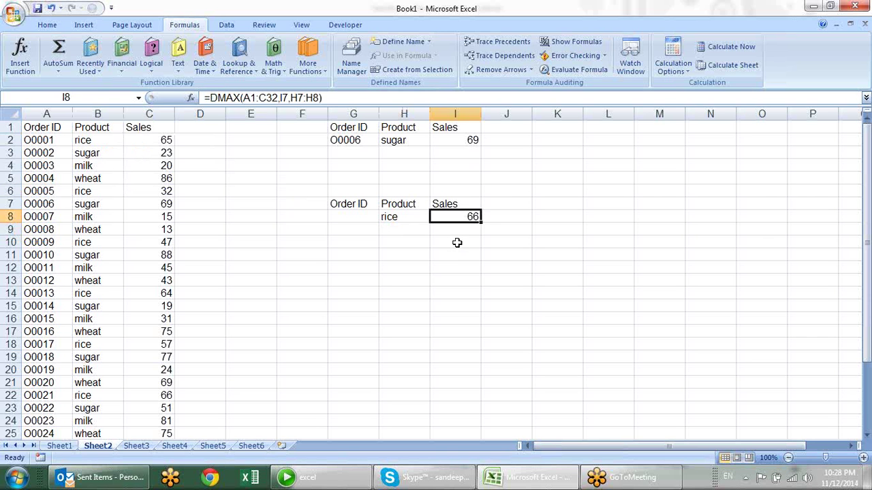
pyautogui.press('F2')
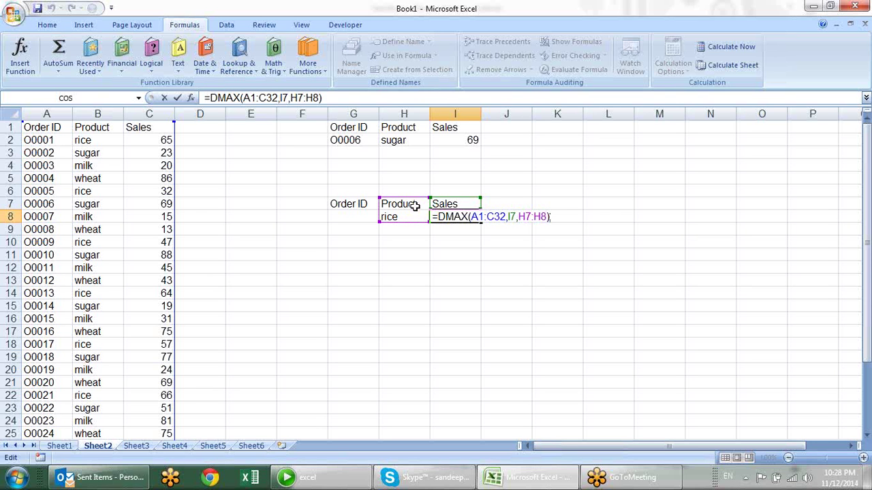
# Step: Change I8's function from DMAX to DMIN so it returns rice's lowest sale, 32
pyautogui.click(470, 216)
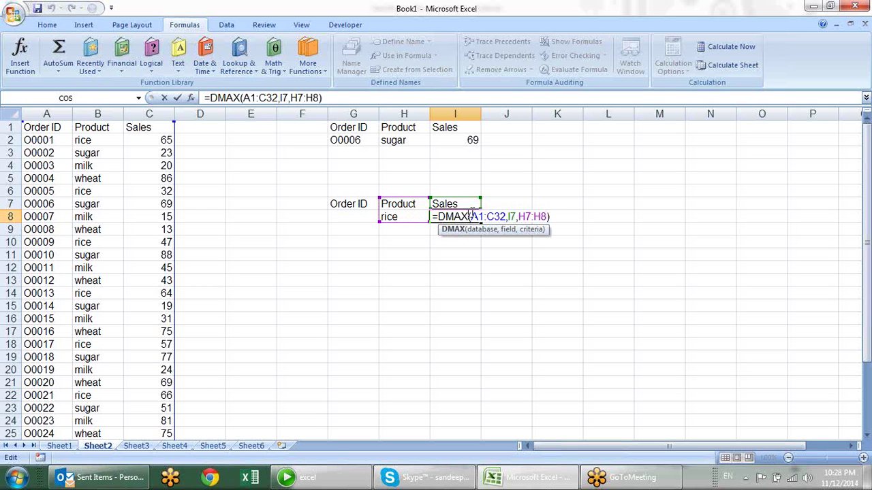
pyautogui.press('BackSpace')
pyautogui.press('BackSpace')
pyautogui.press('Down')
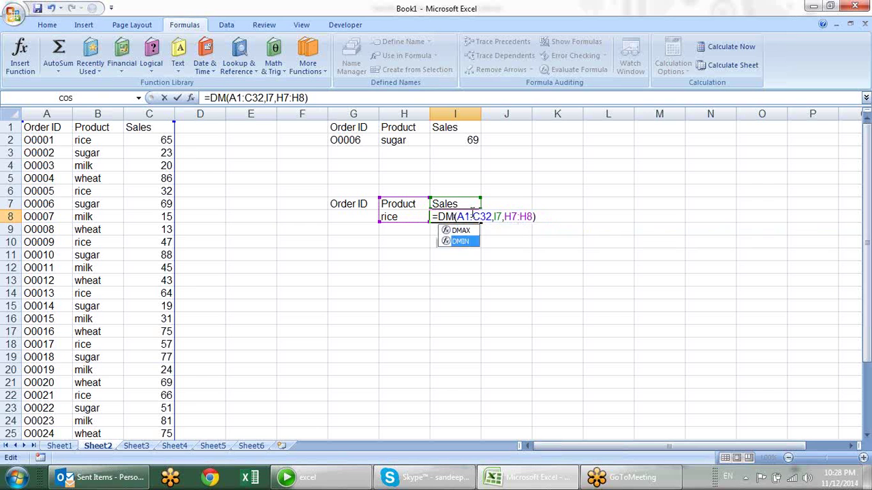
pyautogui.write('IN')
pyautogui.press('Return')
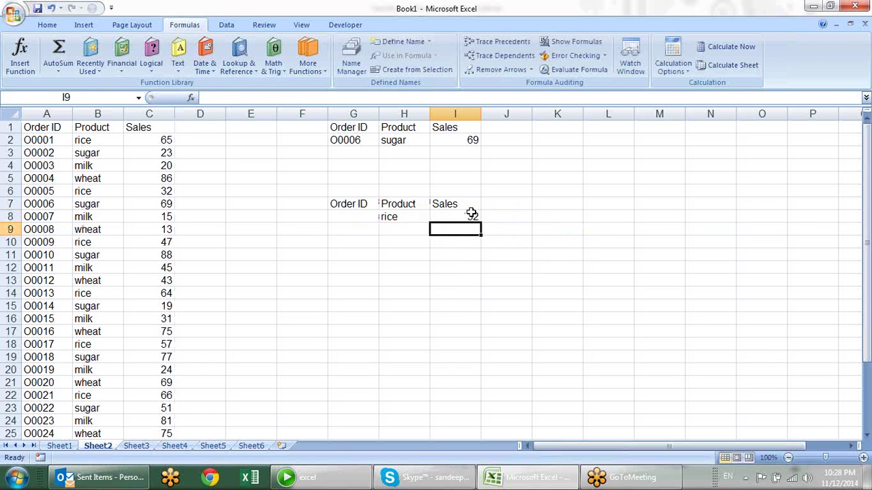
pyautogui.click(478, 216)
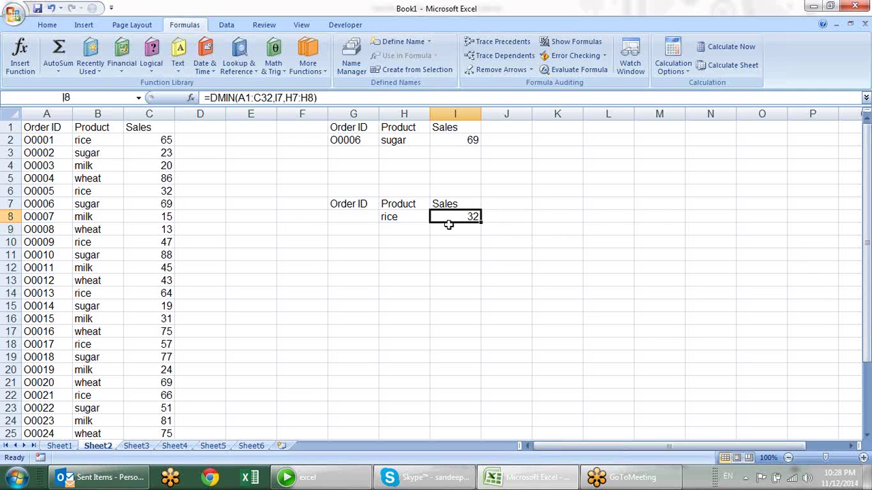
# Step: Look through the More Functions categories, then switch to Chrome
pyautogui.click(309, 65)
pyautogui.moveTo(326, 127)
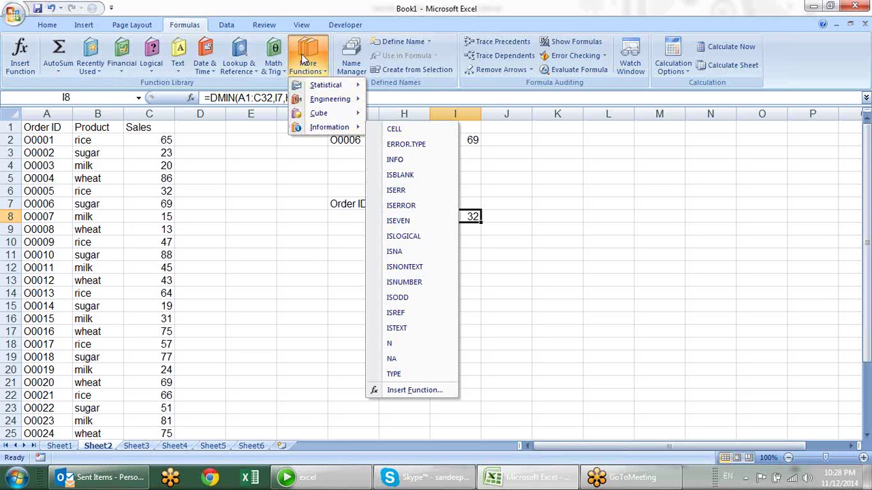
pyautogui.click(454, 279)
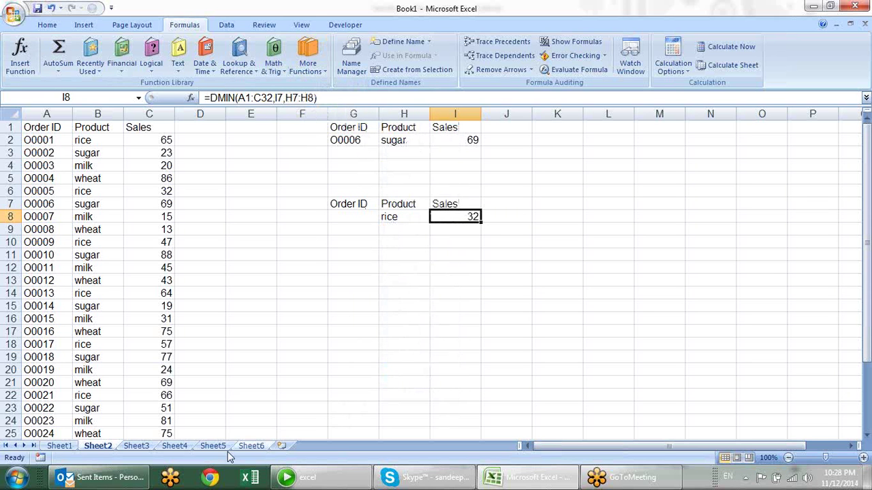
pyautogui.click(210, 476)
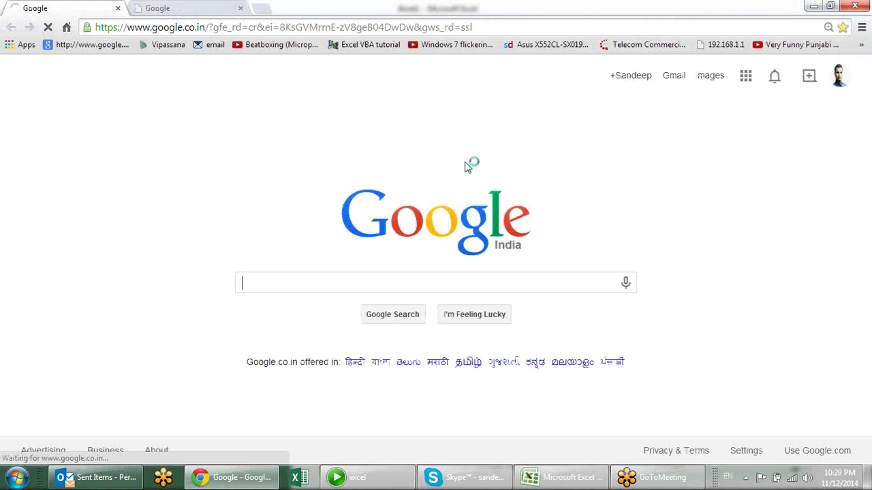
# Step: Go to techonthenet.com and open its MS Excel section listing objects and function categories
pyautogui.click(484, 31)
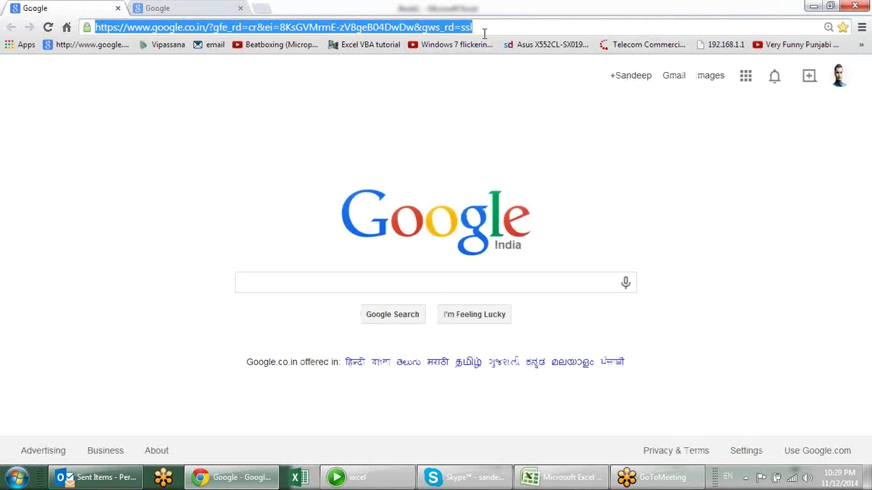
pyautogui.write('te')
pyautogui.press('Return')
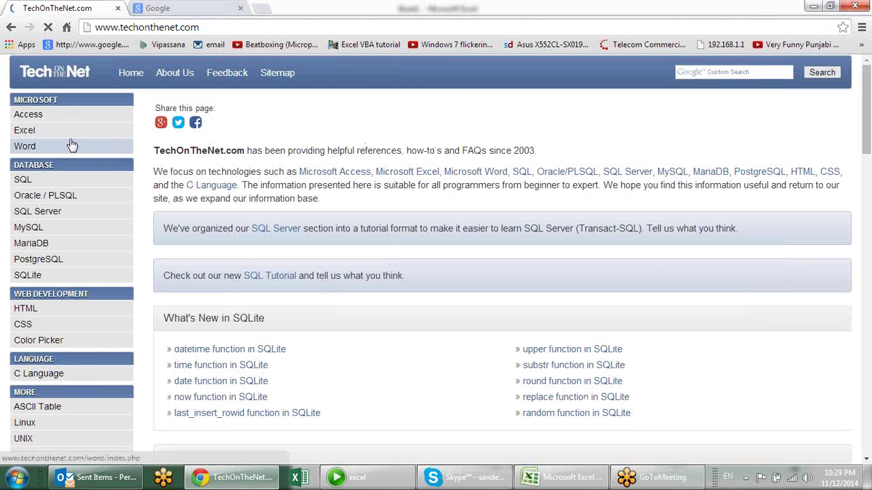
pyautogui.click(24, 130)
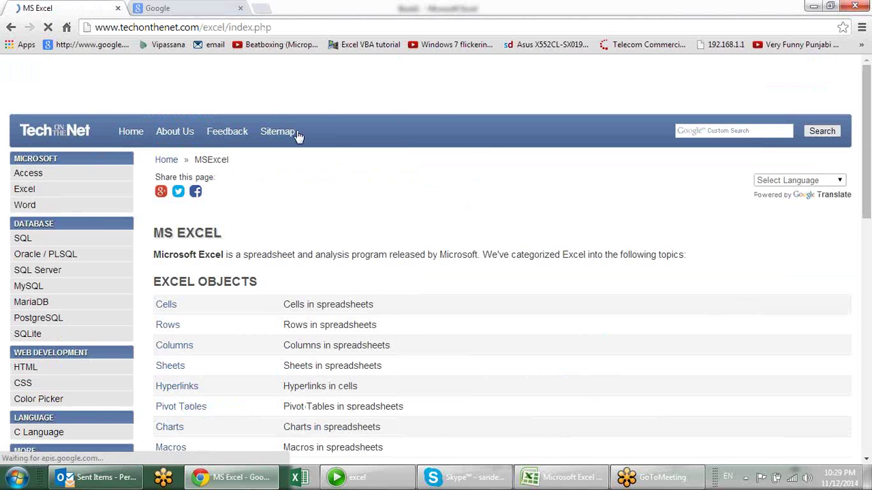
pyautogui.scroll(-3, 335, 153)
pyautogui.scroll(-4, 334, 146)
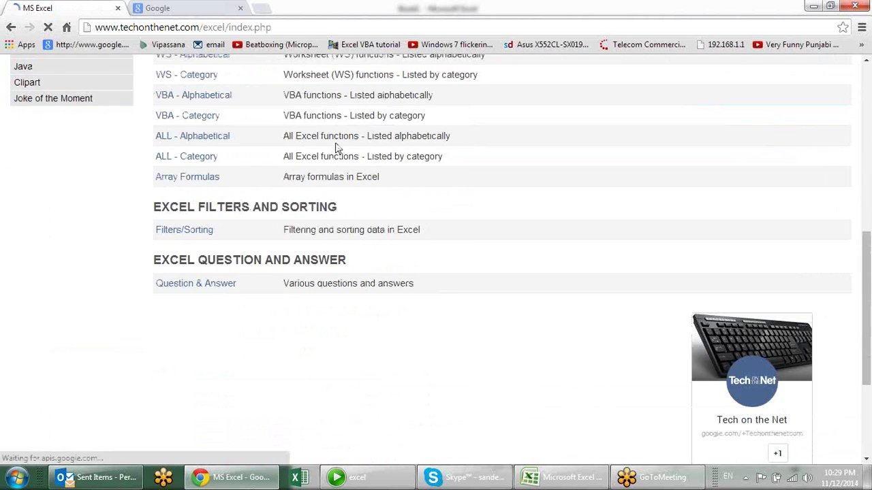
pyautogui.scroll(3, 335, 142)
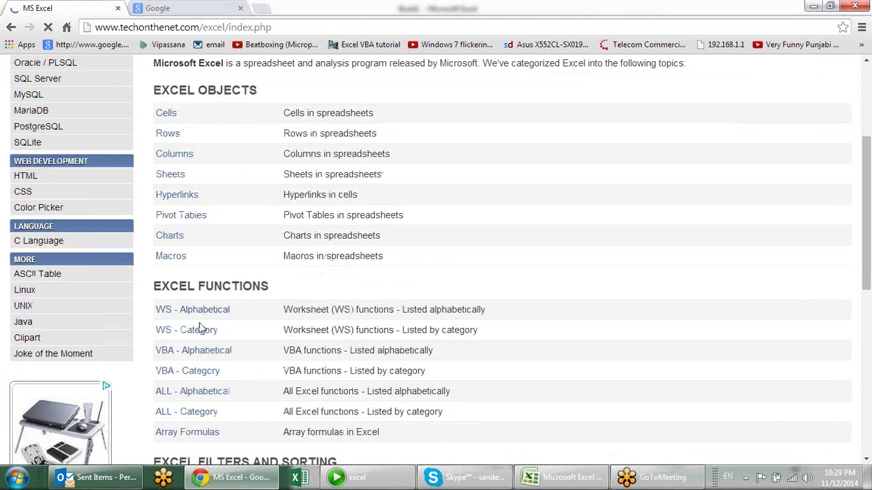
# Step: Scroll TechOnTheNet's worksheet functions by category down to Database Functions, then return to Excel
pyautogui.click(202, 332)
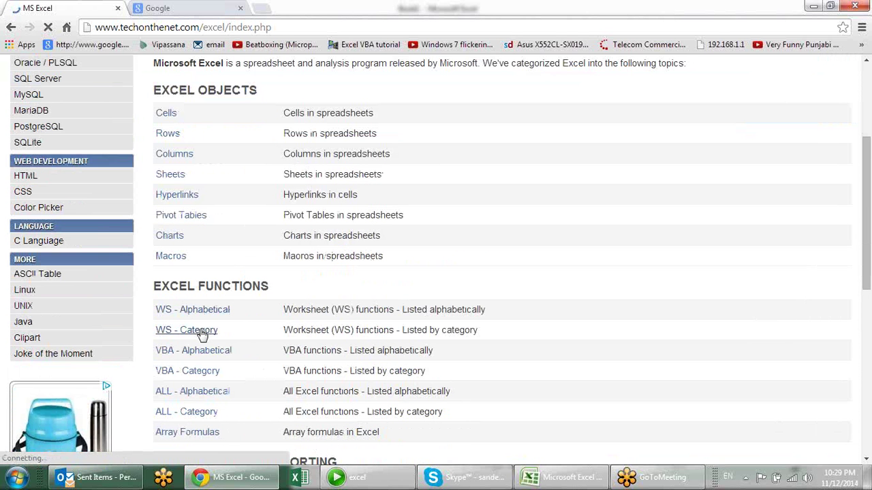
pyautogui.scroll(-3, 354, 181)
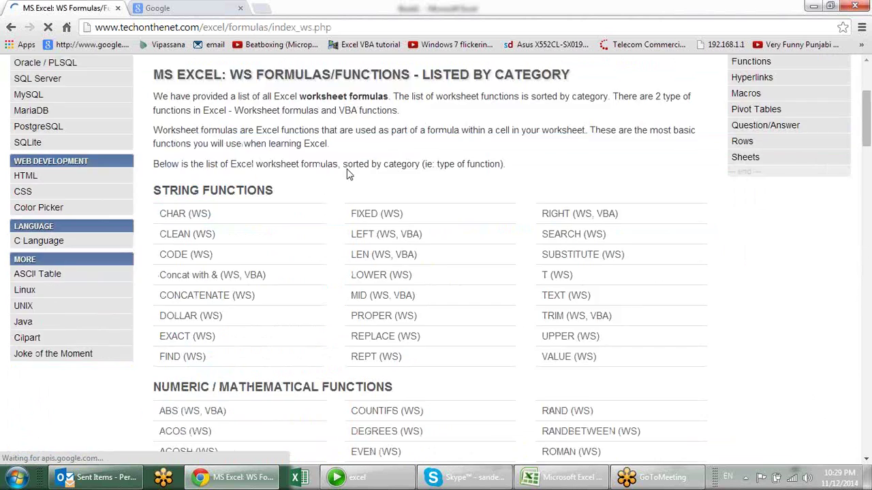
pyautogui.scroll(-10, 366, 170)
pyautogui.scroll(-2, 367, 174)
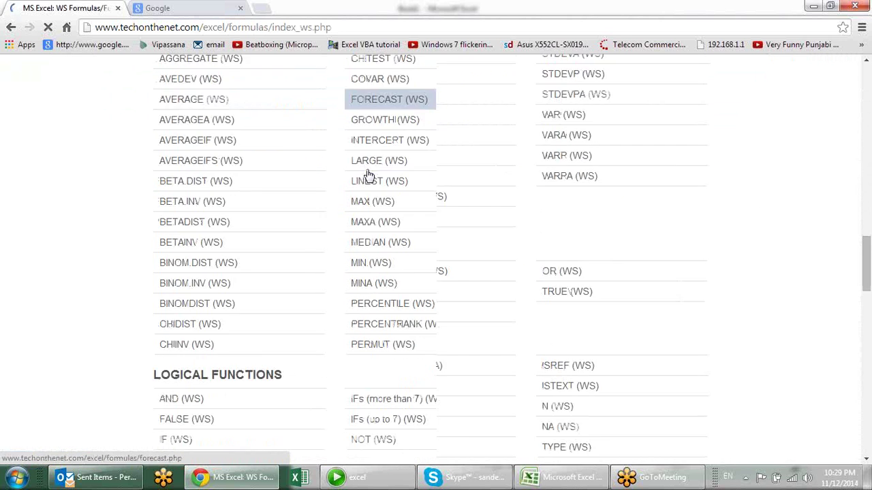
pyautogui.scroll(-5, 365, 173)
pyautogui.scroll(-4, 341, 218)
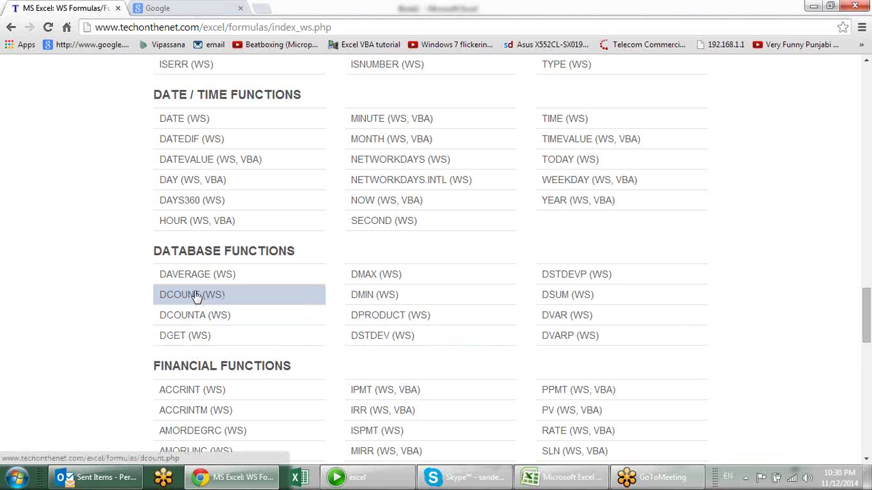
pyautogui.hotkey('alt', 'Tab')
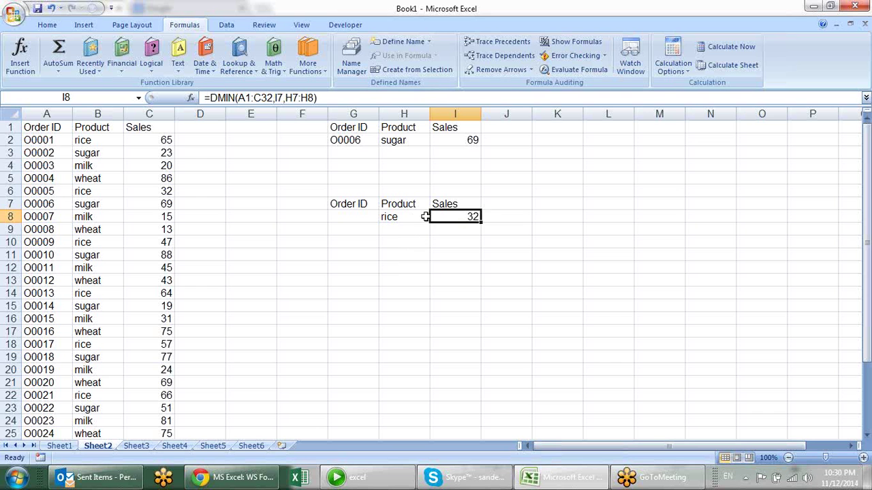
# Step: Start a DCOUNT formula in I8 using A1:C32 as the database
pyautogui.click(396, 216)
pyautogui.moveTo(400, 203); pyautogui.dragTo(397, 217)
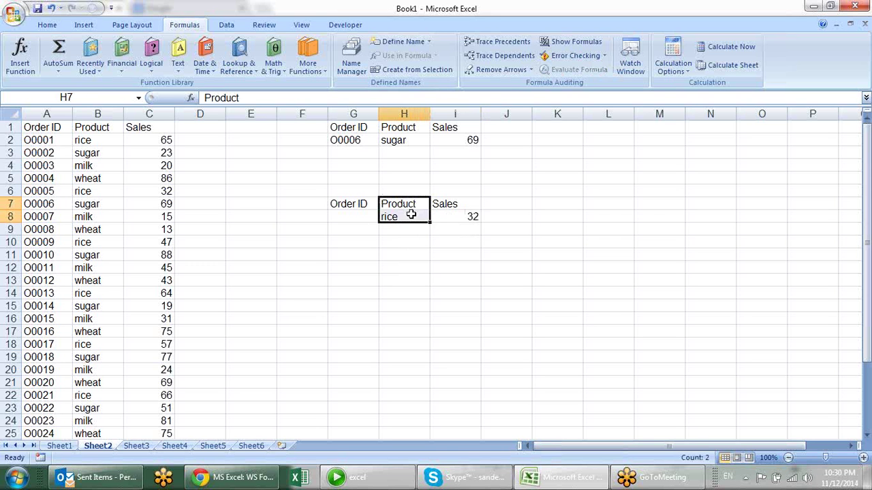
pyautogui.click(452, 223)
pyautogui.write('=')
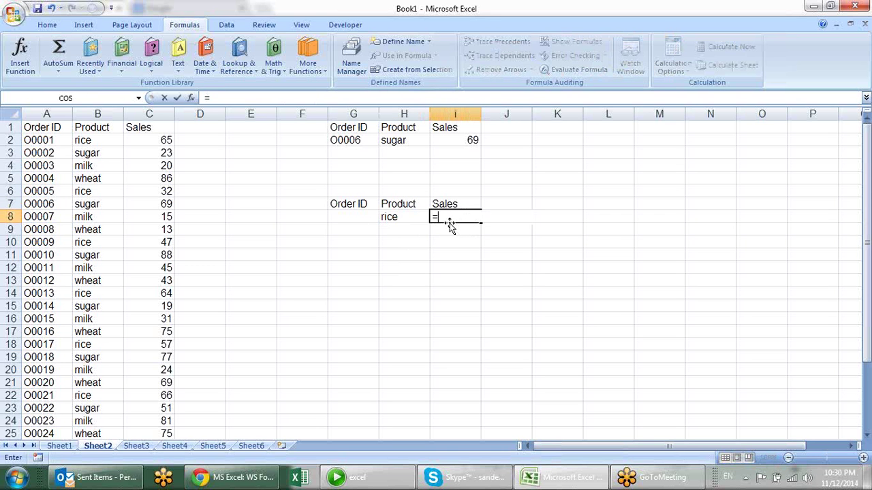
pyautogui.write('dco')
pyautogui.press('Tab')
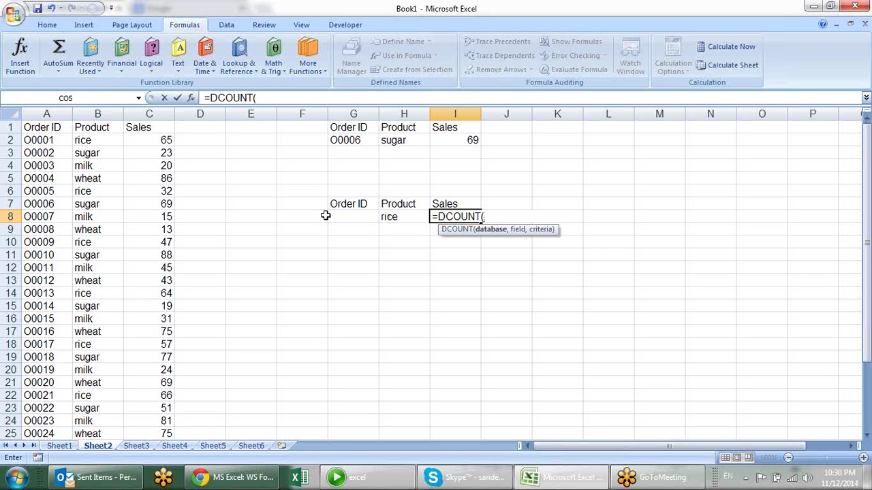
pyautogui.moveTo(42, 127); pyautogui.dragTo(145, 130)
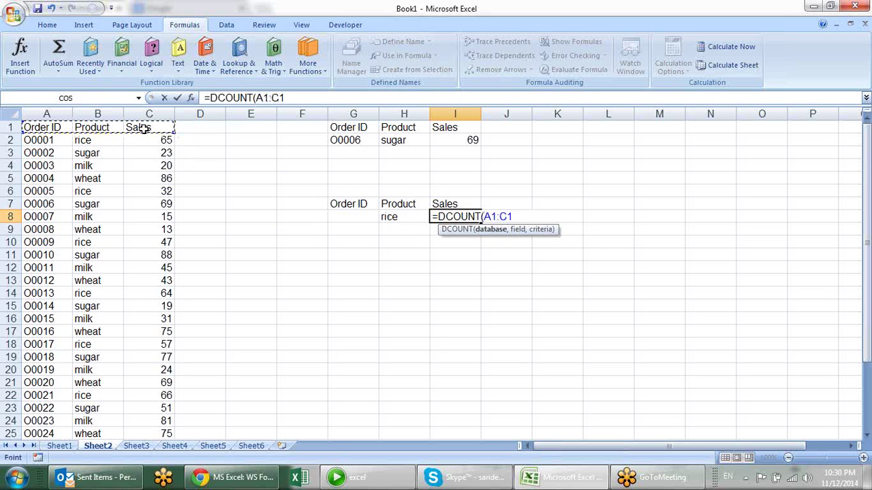
pyautogui.hotkey('ctrl', 'shift', 'Down')
# Step: Finish it as =DCOUNT(A1:C32,I7,H7:H8), counting 8 rice sales entries
pyautogui.write(',')
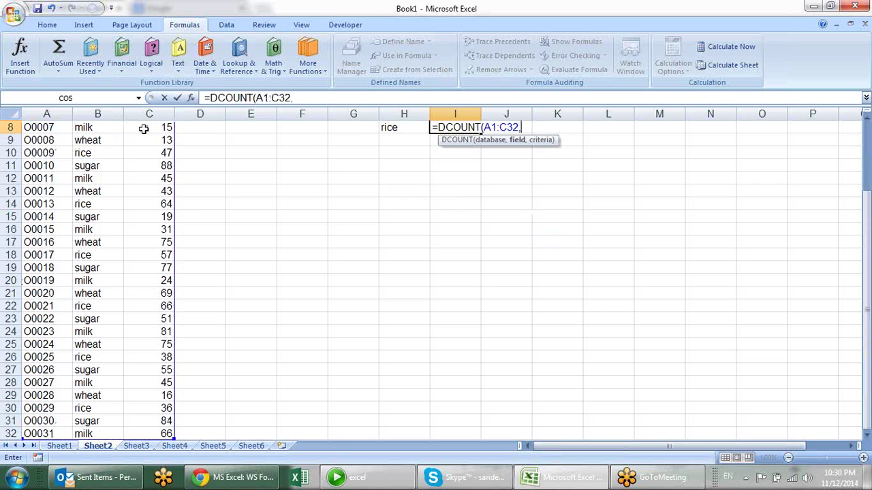
pyautogui.scroll(3, 144, 130)
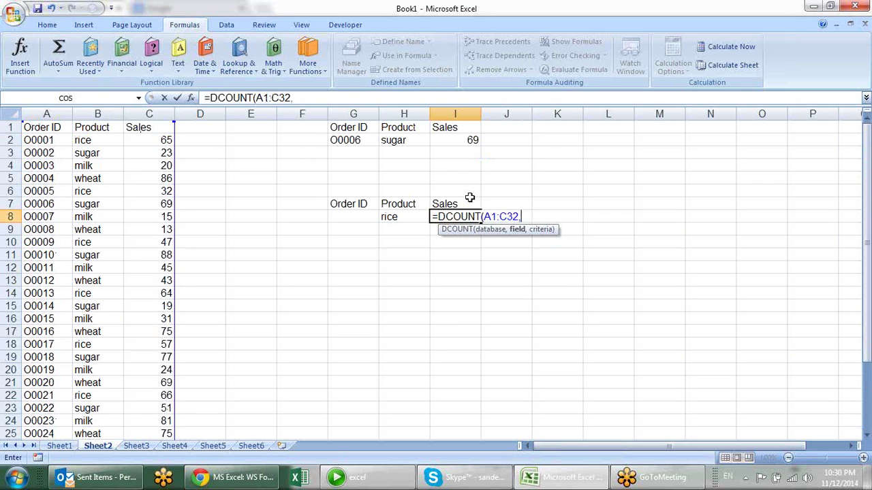
pyautogui.click(467, 203)
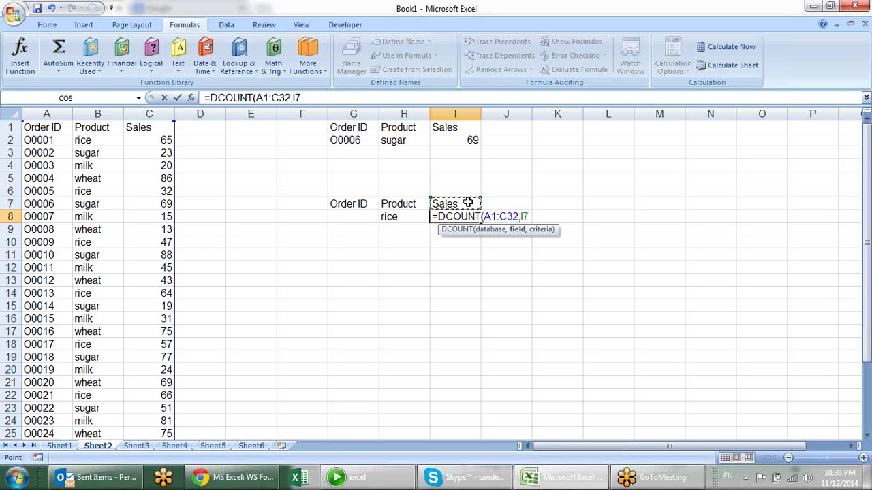
pyautogui.write(',')
pyautogui.moveTo(403, 205); pyautogui.dragTo(403, 218)
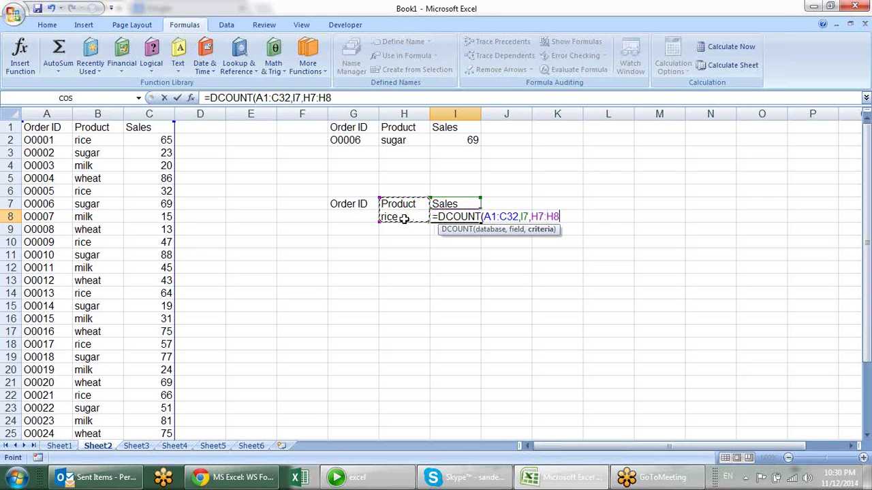
pyautogui.press('Return')
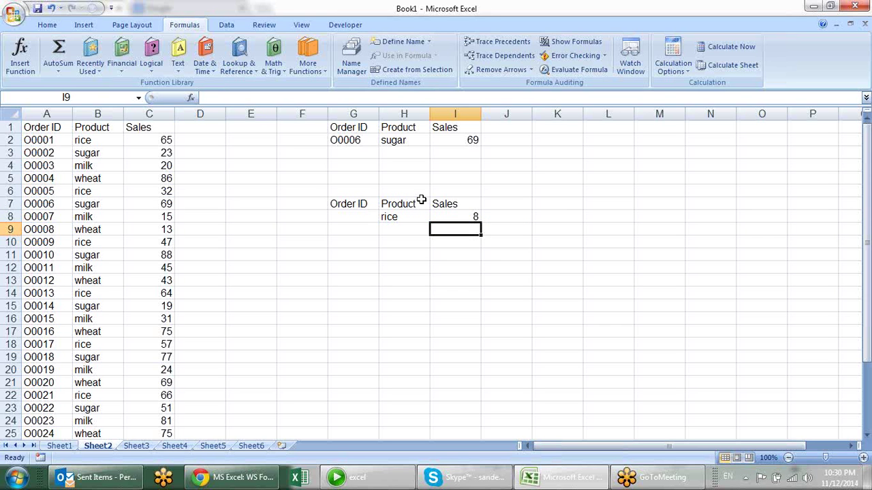
pyautogui.click(435, 216)
pyautogui.press('F2')
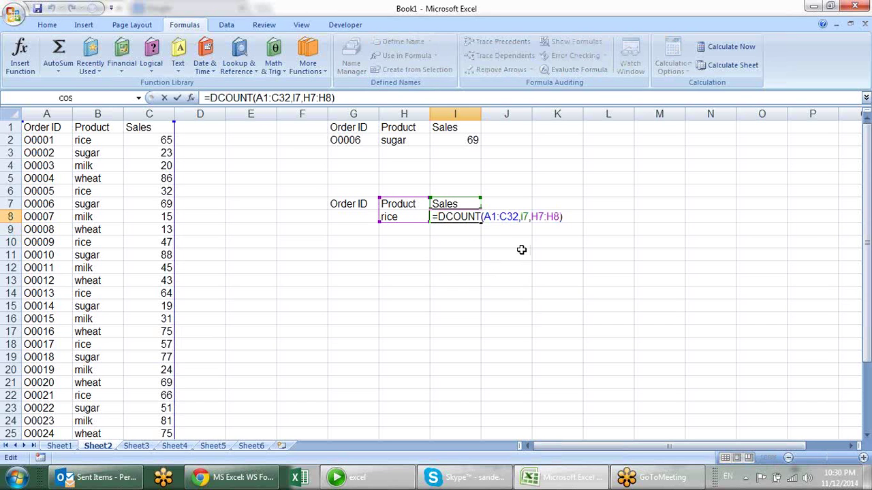
pyautogui.hotkey('ctrl', 'Return')
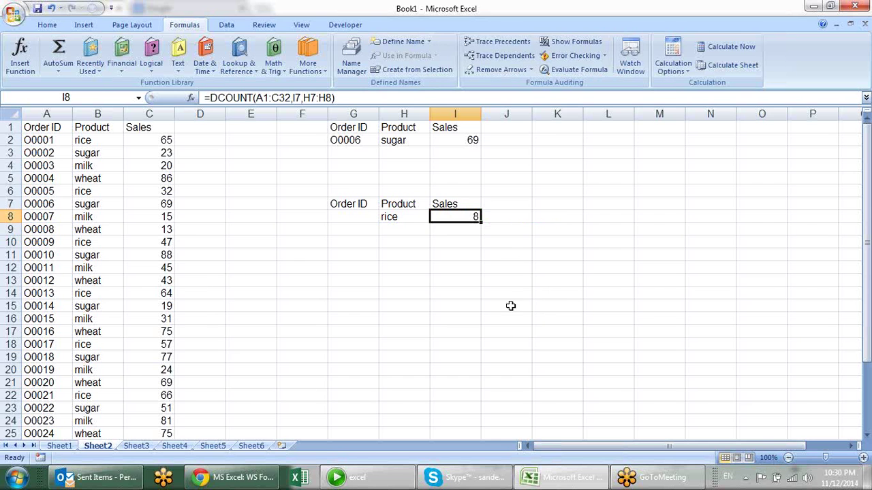
# Step: Read TechOnTheNet's DSUM function page and its examples, then minimize Chrome back to Excel
pyautogui.click(235, 477)
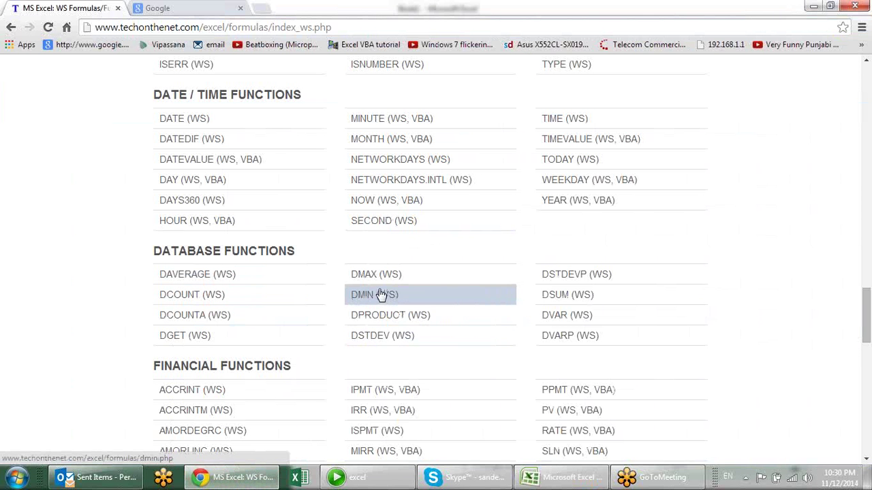
pyautogui.click(558, 298)
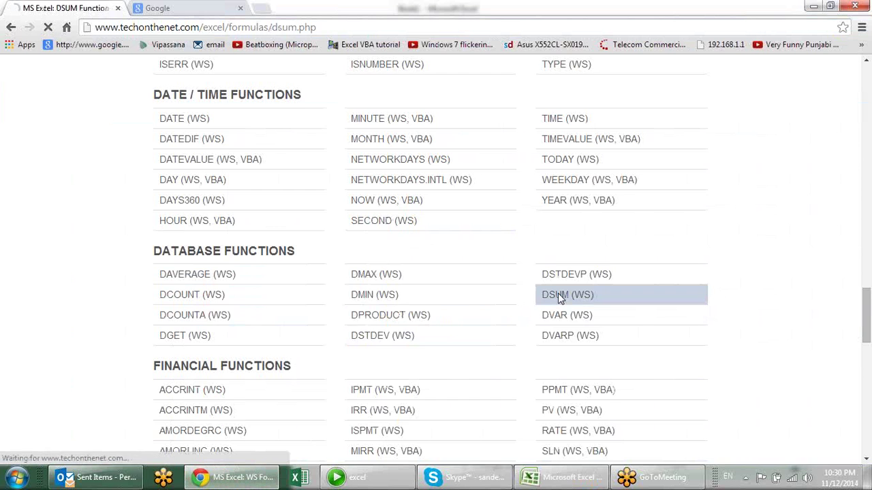
pyautogui.scroll(-3, 333, 212)
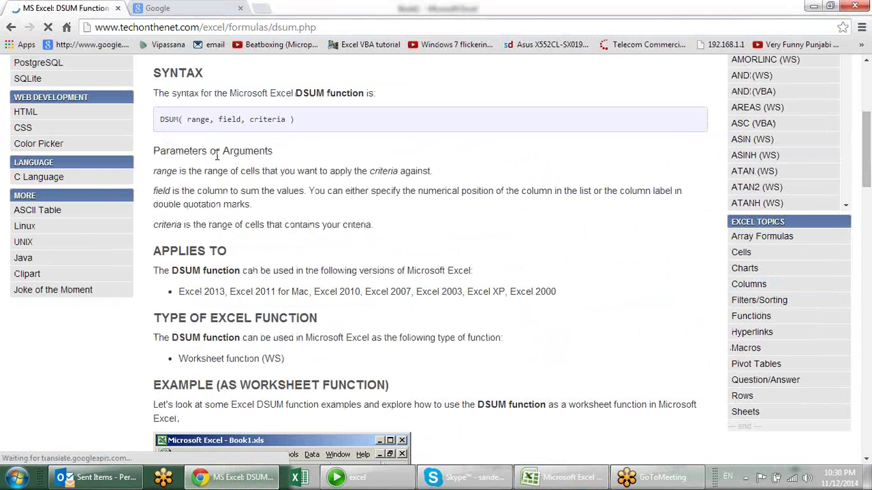
pyautogui.scroll(-3, 443, 179)
pyautogui.scroll(-2, 443, 178)
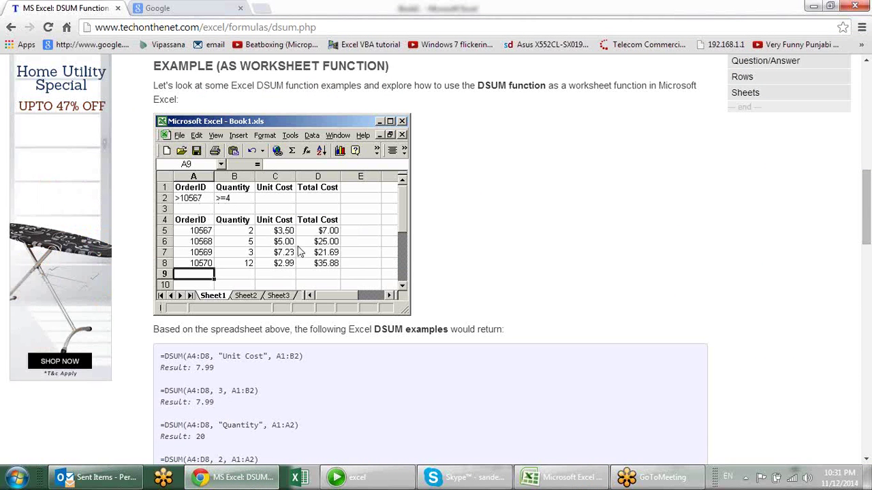
pyautogui.scroll(-2, 300, 252)
pyautogui.scroll(-5, 300, 333)
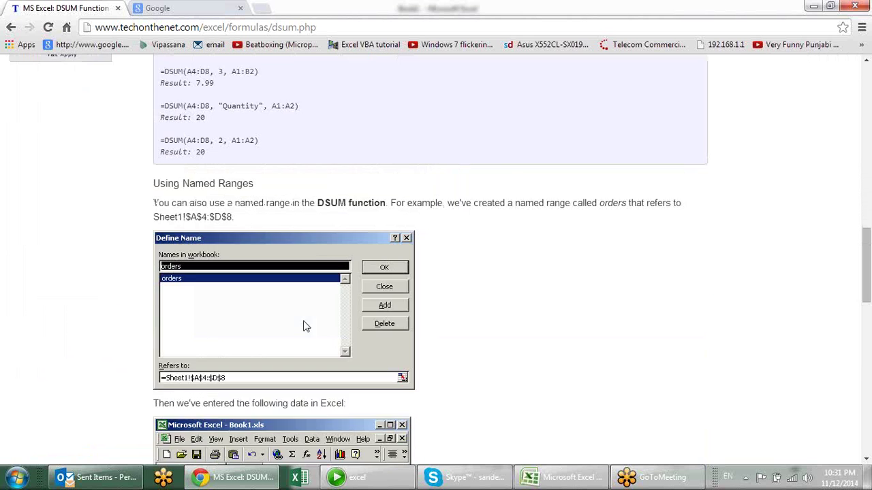
pyautogui.scroll(-4, 304, 323)
pyautogui.scroll(-3, 277, 271)
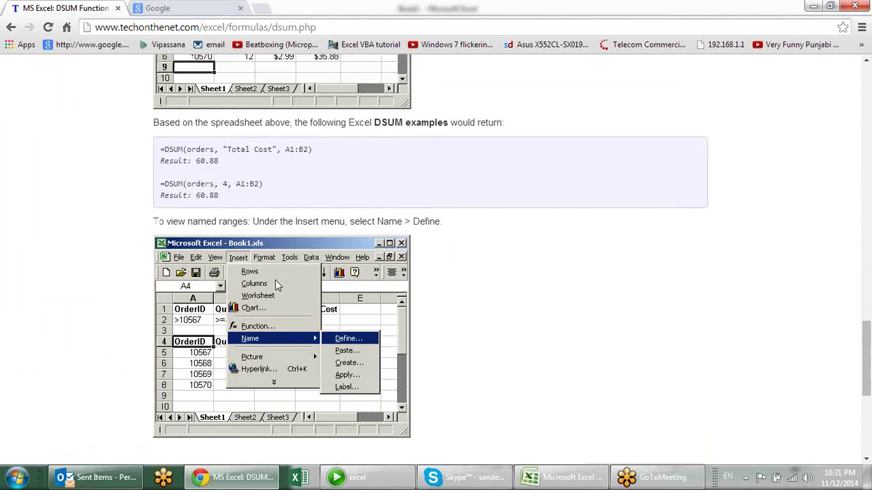
pyautogui.scroll(-1, 275, 280)
pyautogui.scroll(-1, 299, 290)
pyautogui.scroll(-3, 317, 300)
pyautogui.scroll(5, 347, 279)
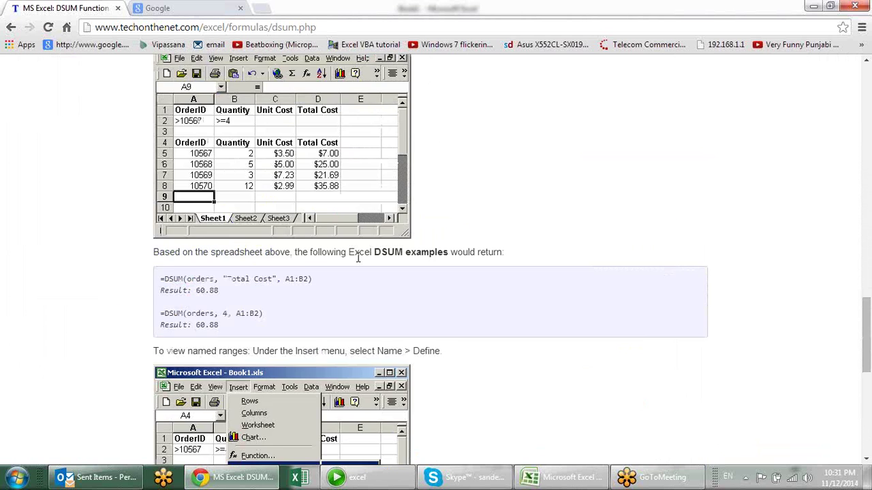
pyautogui.scroll(5, 359, 262)
pyautogui.scroll(8, 359, 262)
pyautogui.scroll(3, 357, 256)
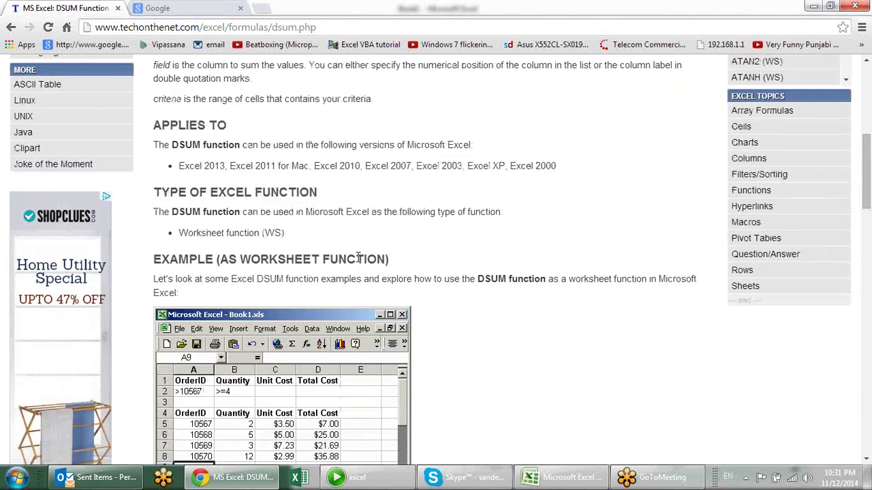
pyautogui.scroll(3, 357, 256)
pyautogui.scroll(4, 357, 257)
pyautogui.scroll(-3, 356, 257)
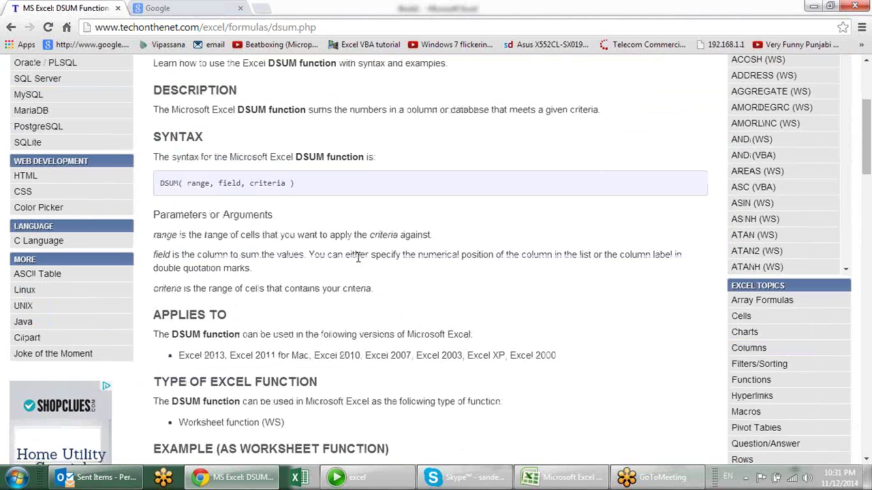
pyautogui.click(813, 6)
pyautogui.click(551, 270)
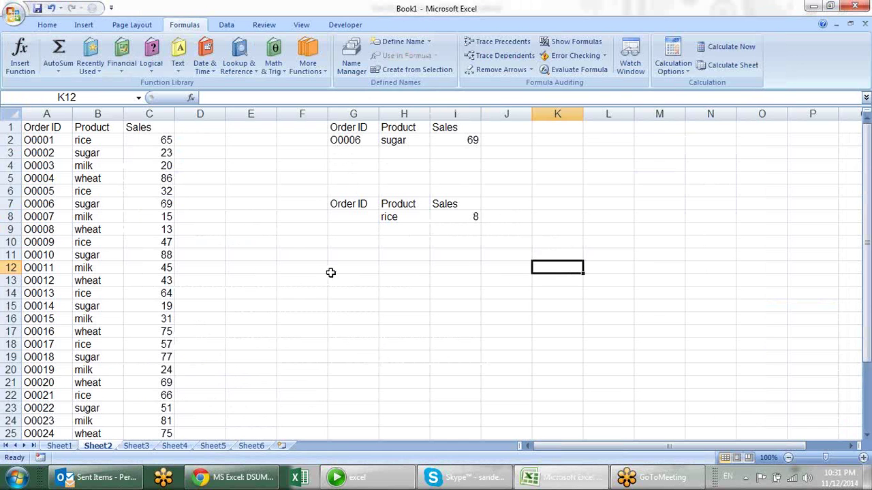
# Step: Switch to Sheet1 and check C14's =SUM(C16:C75) total interest of ($13,741.13)
pyautogui.click(59, 445)
pyautogui.click(458, 310)
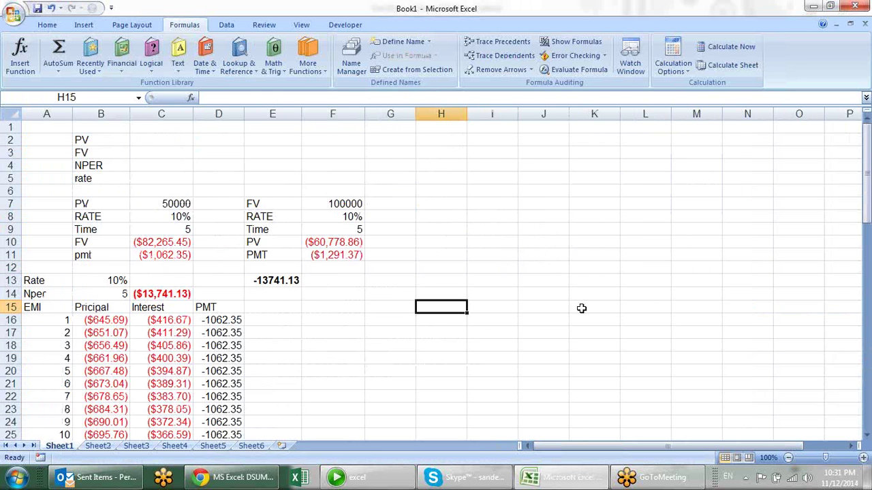
pyautogui.click(144, 289)
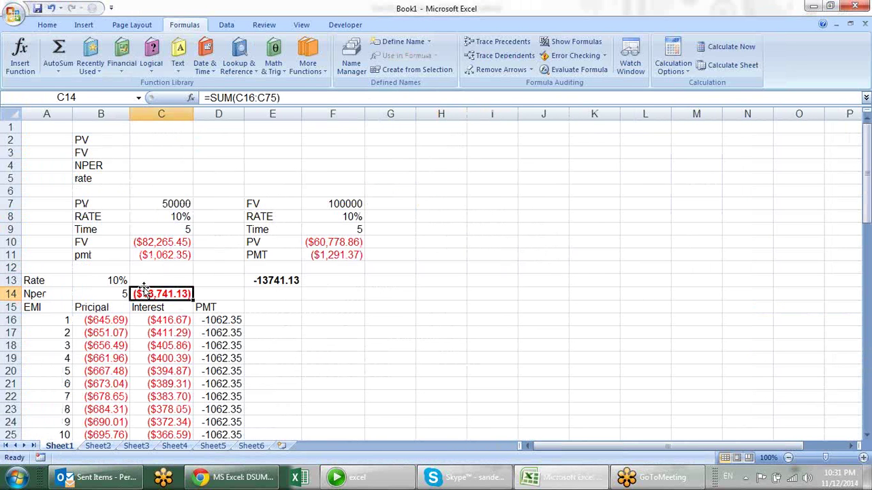
pyautogui.click(393, 297)
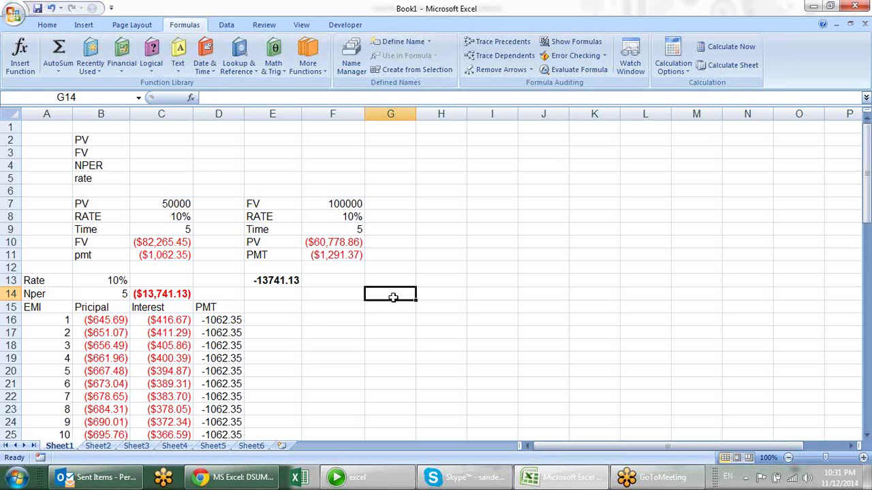